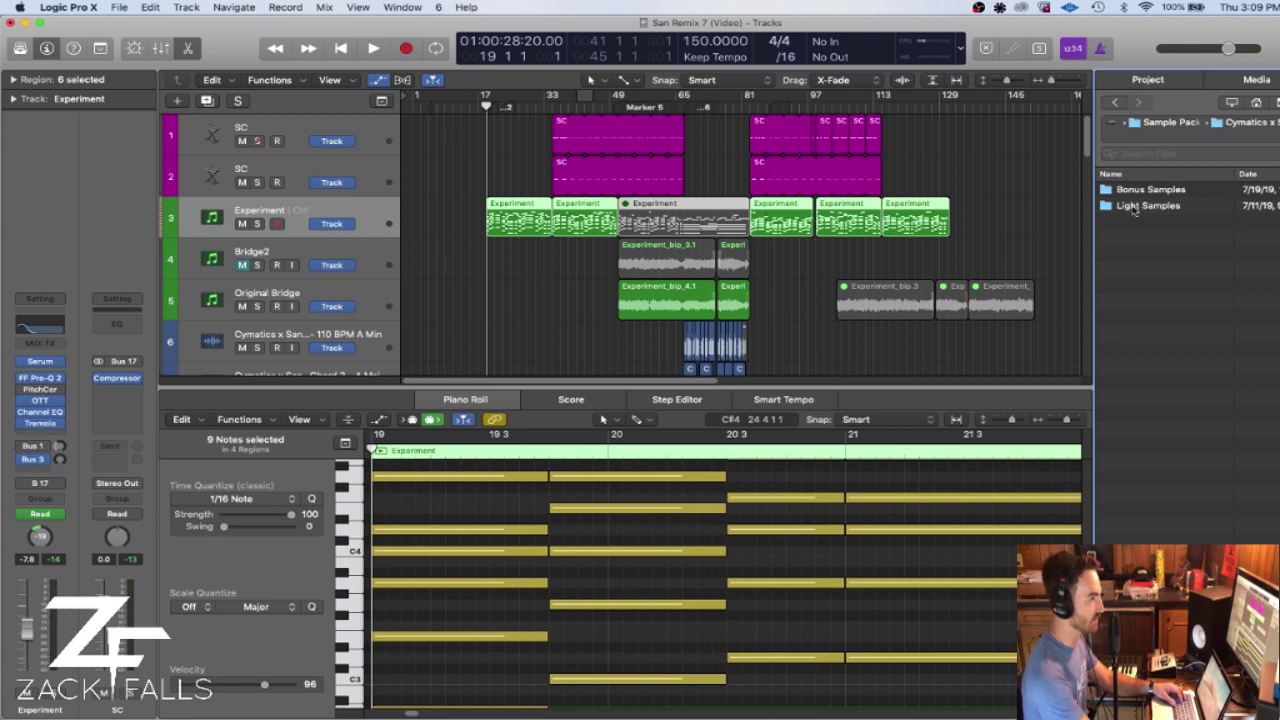
- Look at the Bonus Samples and Light Samples folders in the Cymatics x San Holo sample pack
click(1133, 210)
click(1133, 191)
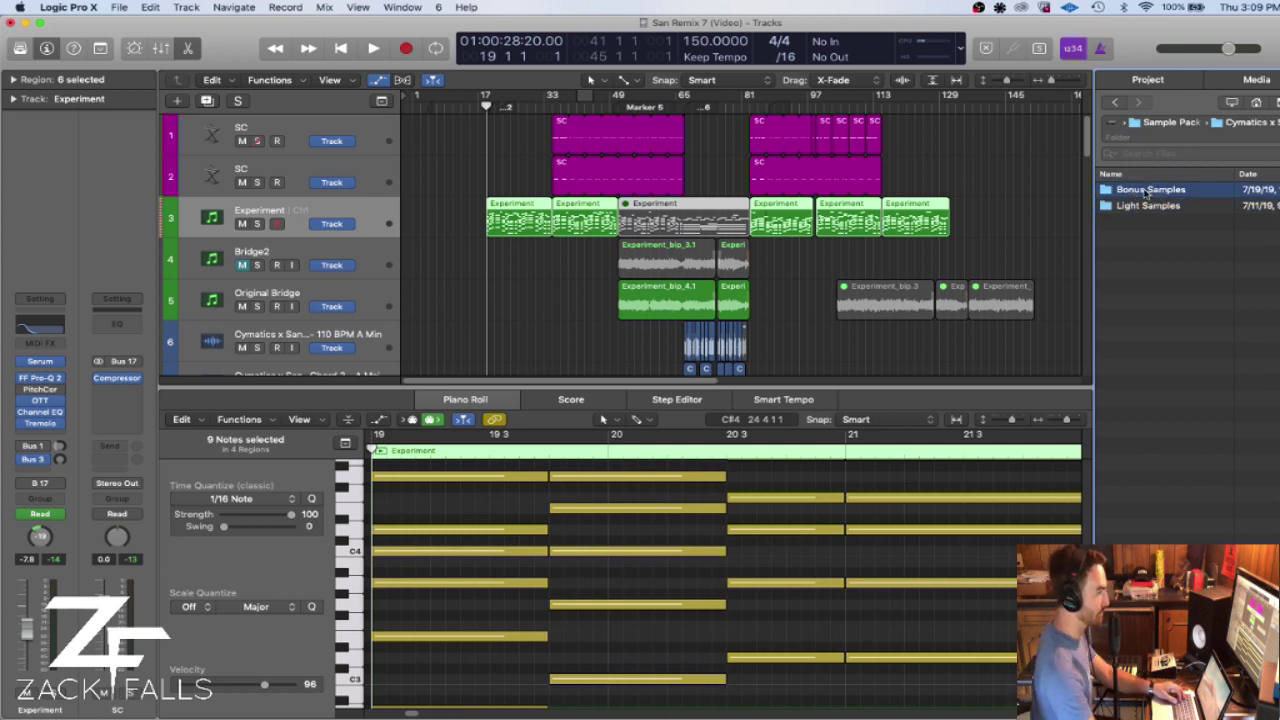
click(1155, 209)
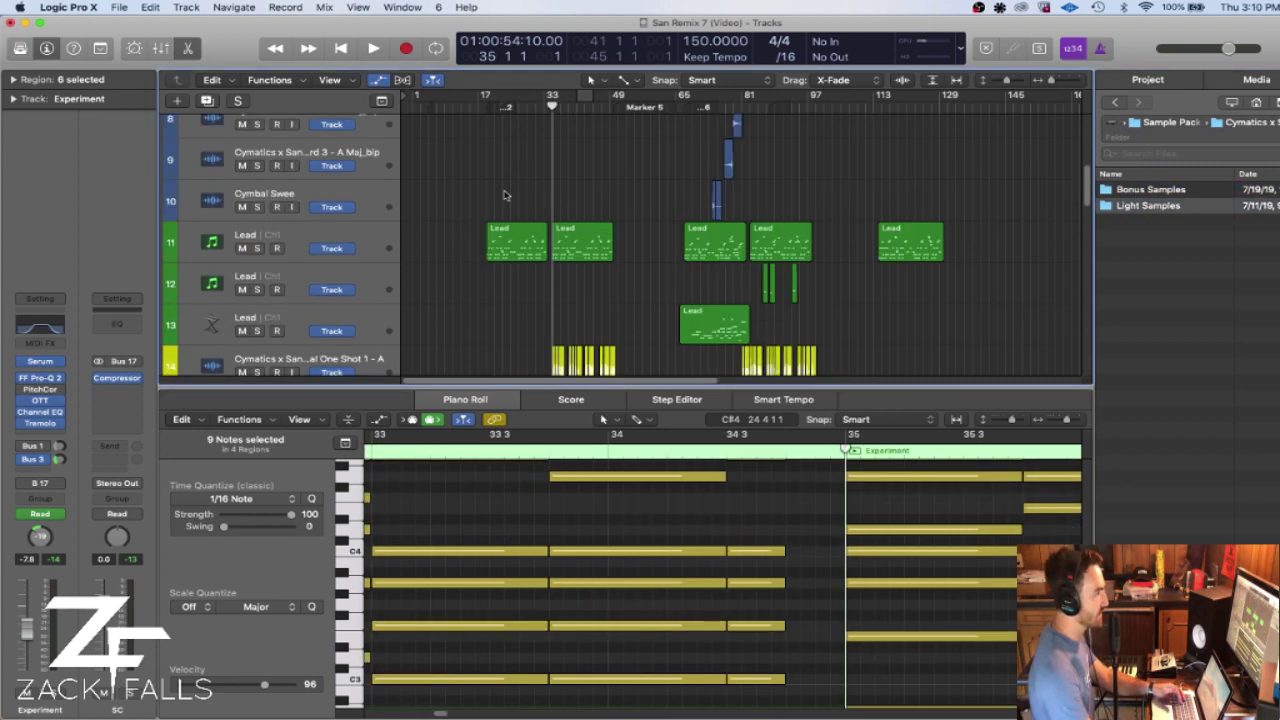
- Play the arrangement from bar 35 and look through the tracks from the synths and leads down to the drums and effects
scroll(690, 221, down, 5)
scroll(690, 221, up, 6)
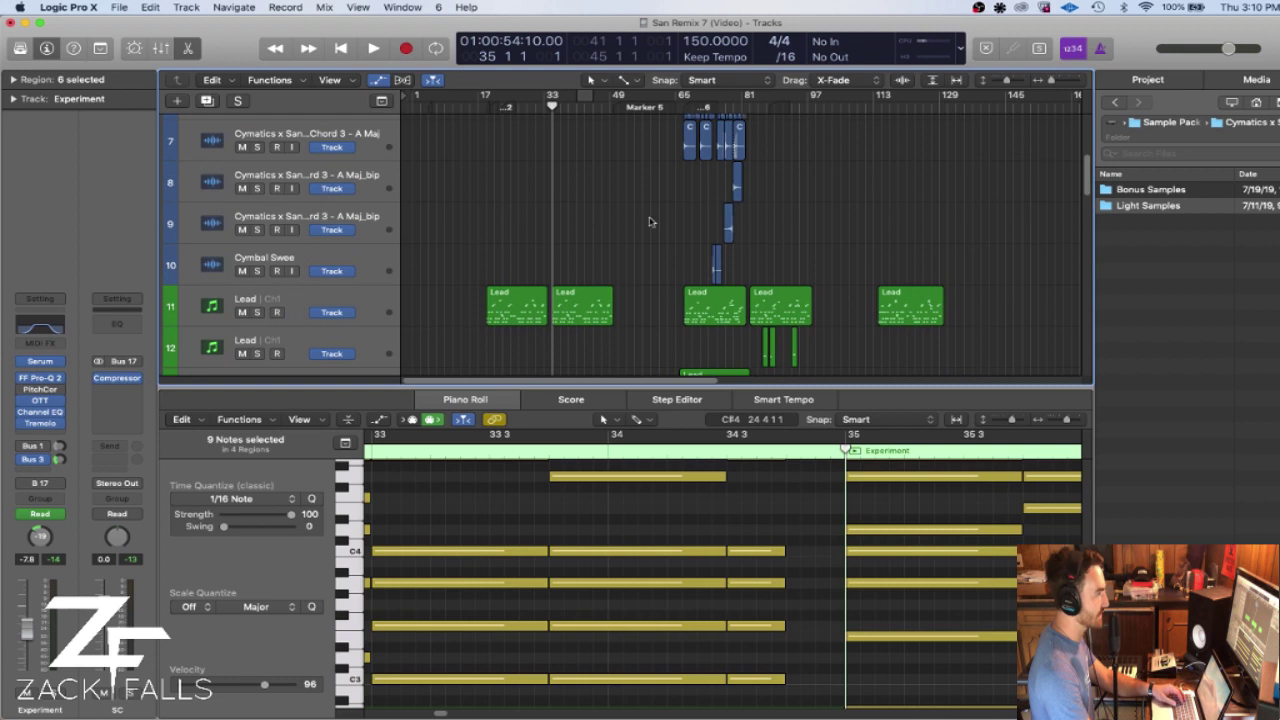
key(space)
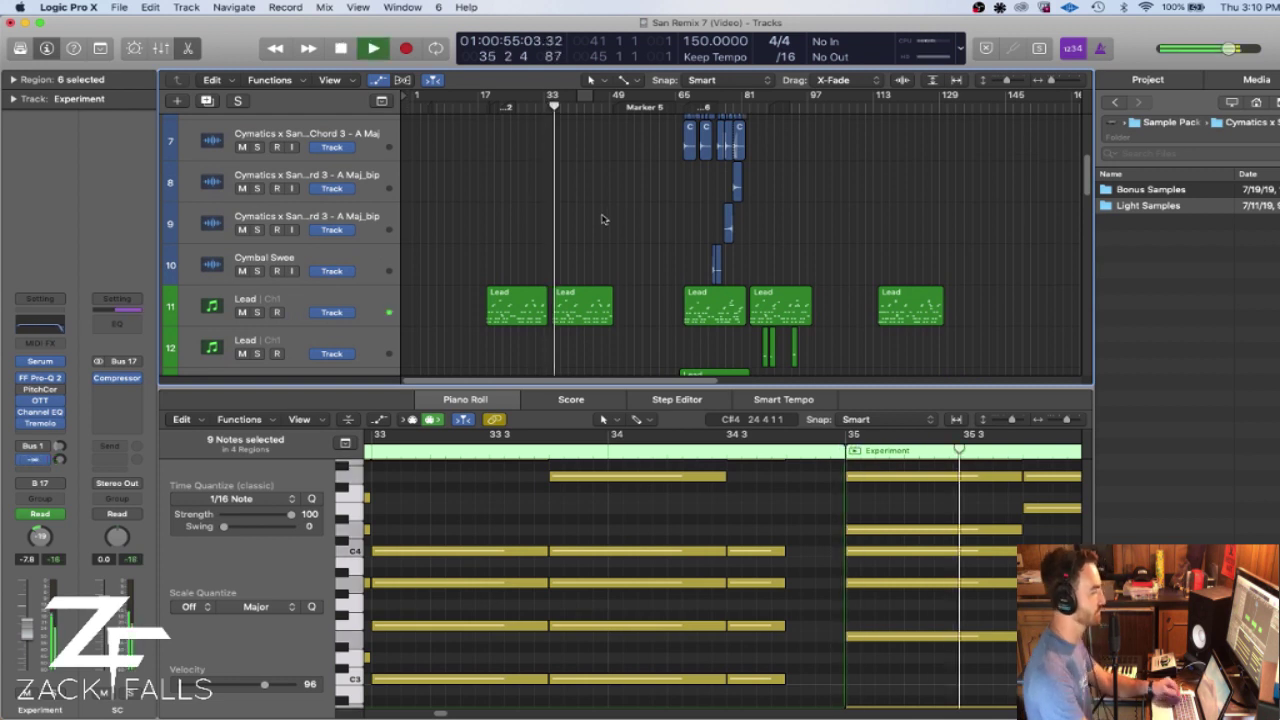
scroll(600, 220, down, 7)
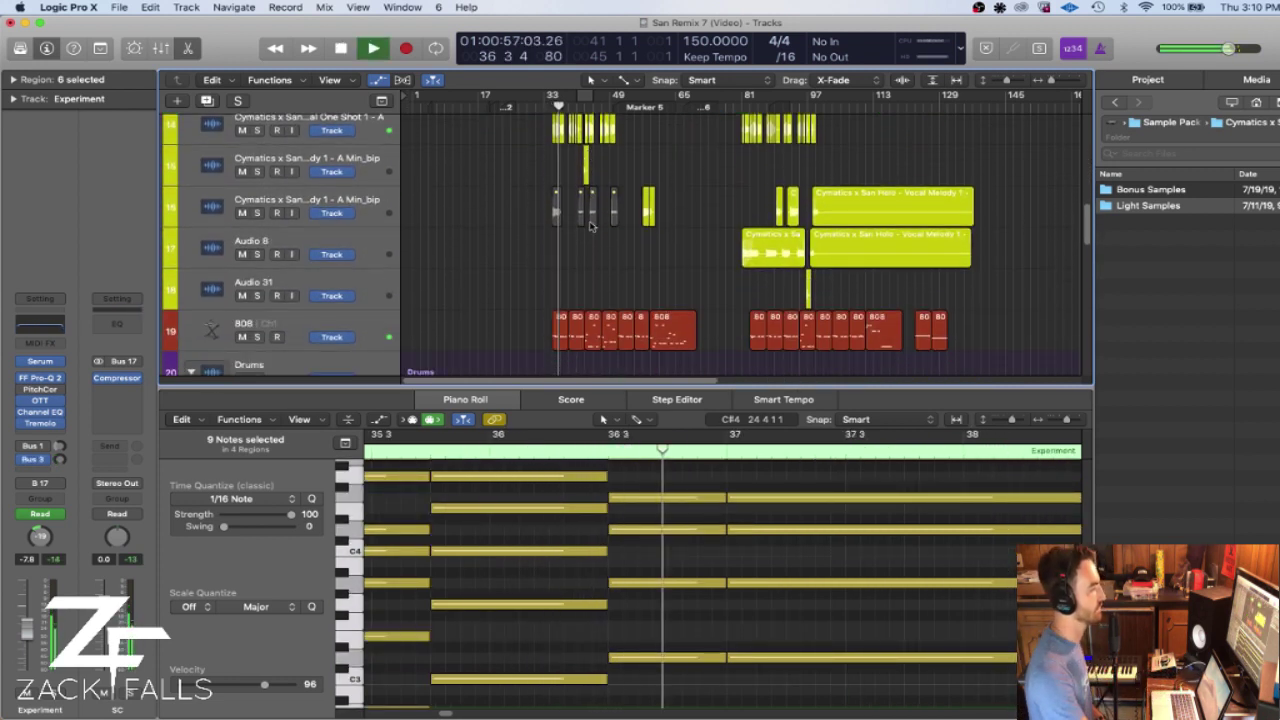
scroll(590, 227, down, 6)
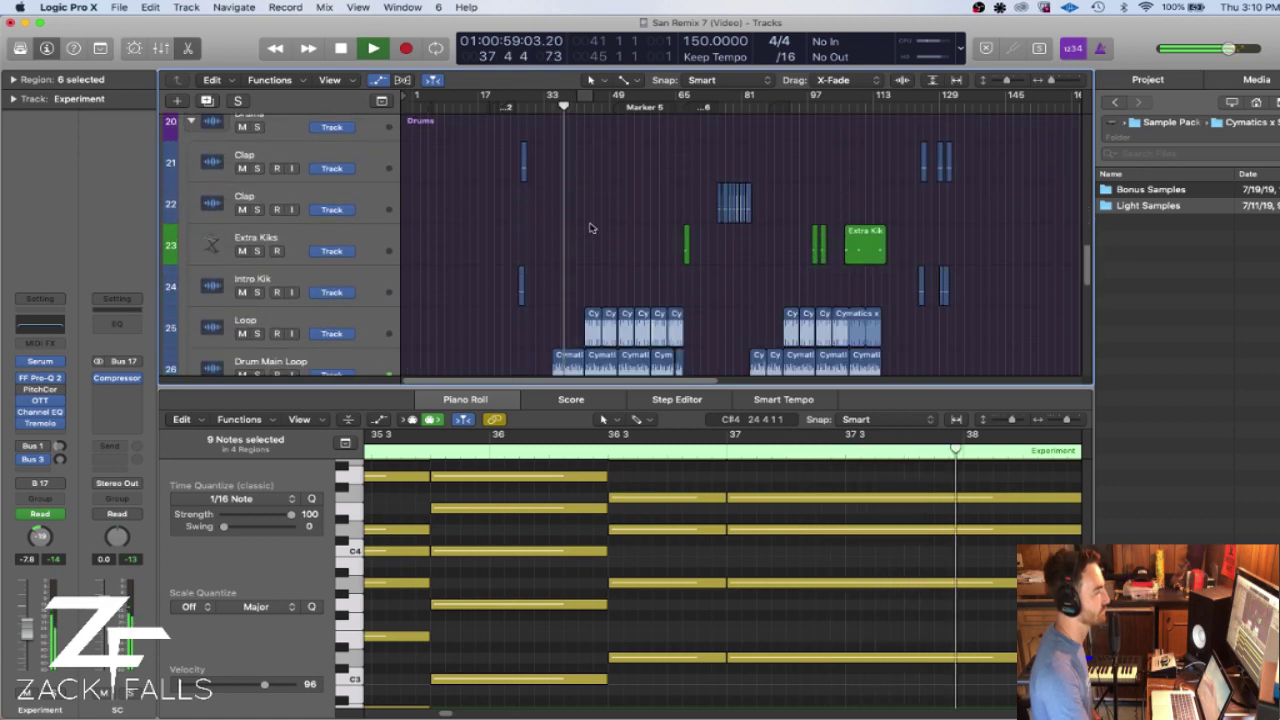
scroll(590, 227, down, 5)
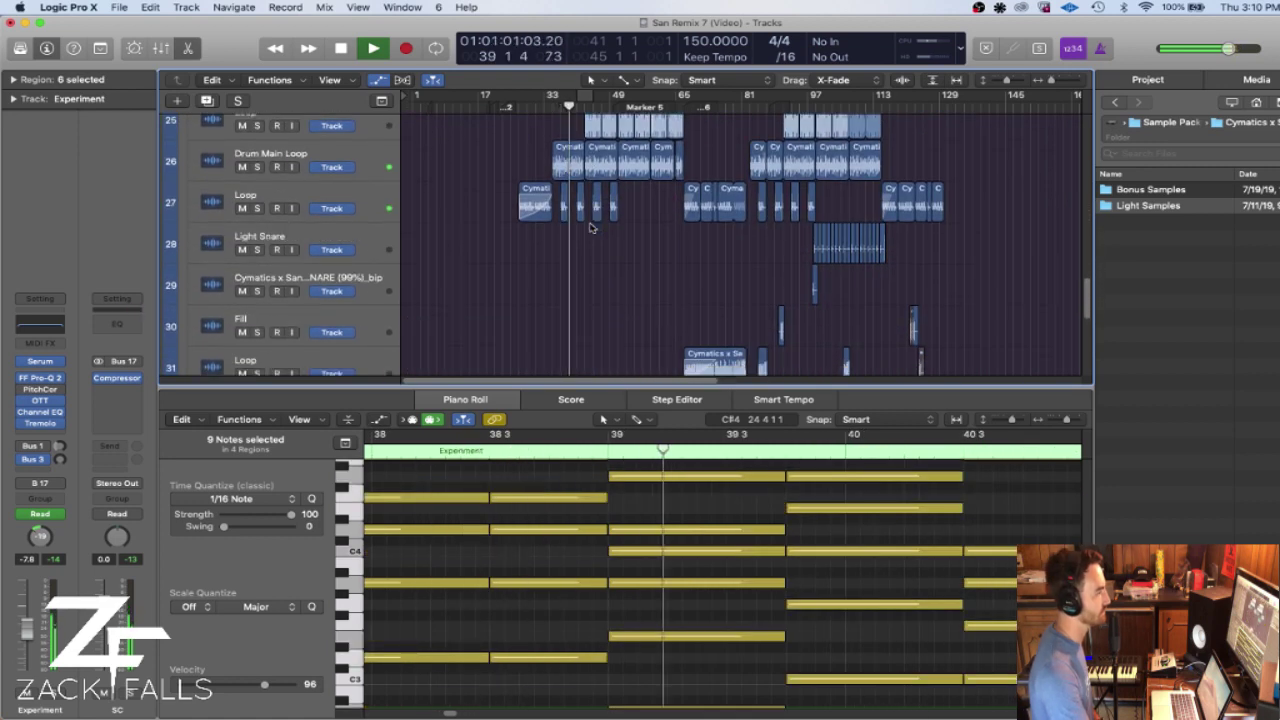
scroll(590, 228, up, 7)
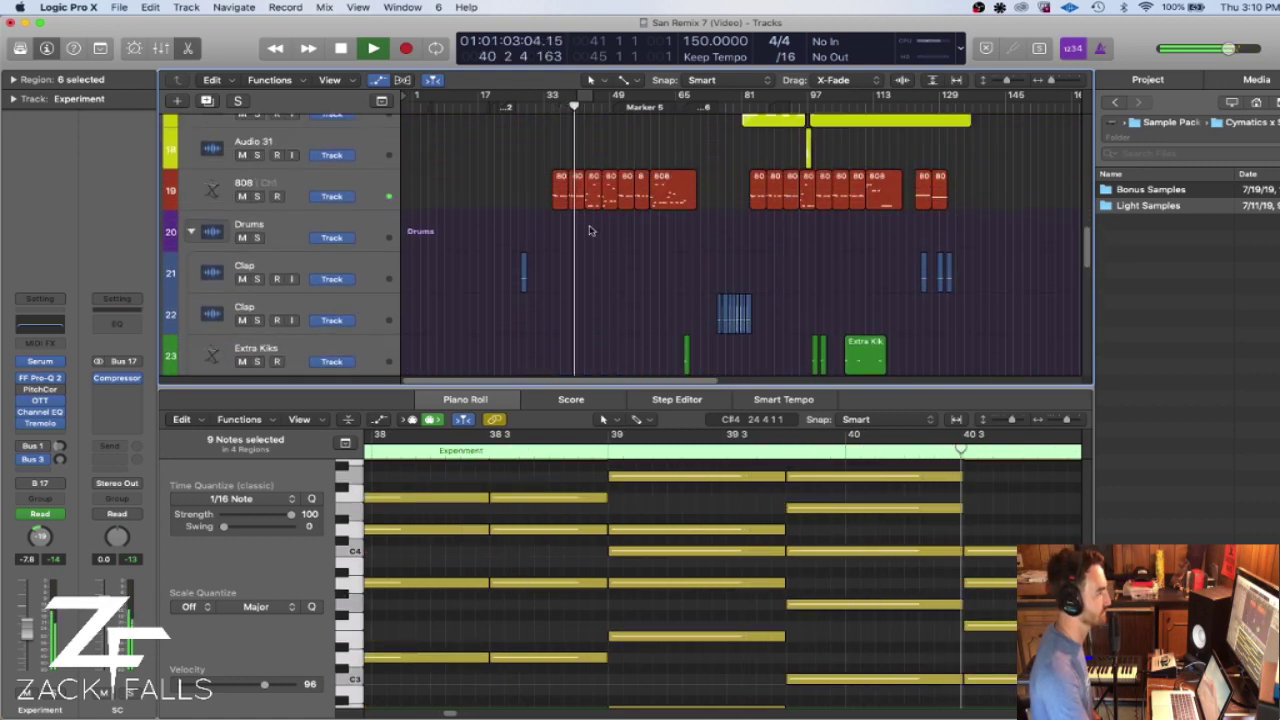
scroll(590, 230, up, 5)
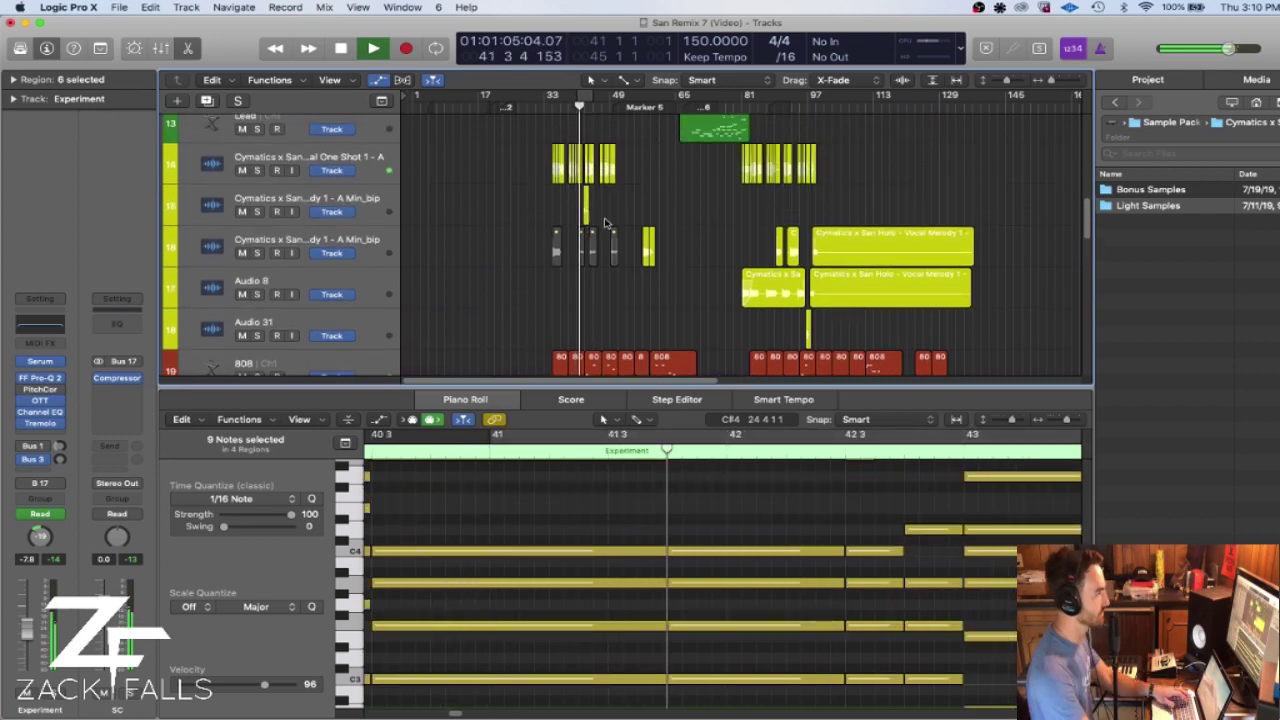
scroll(653, 222, up, 2)
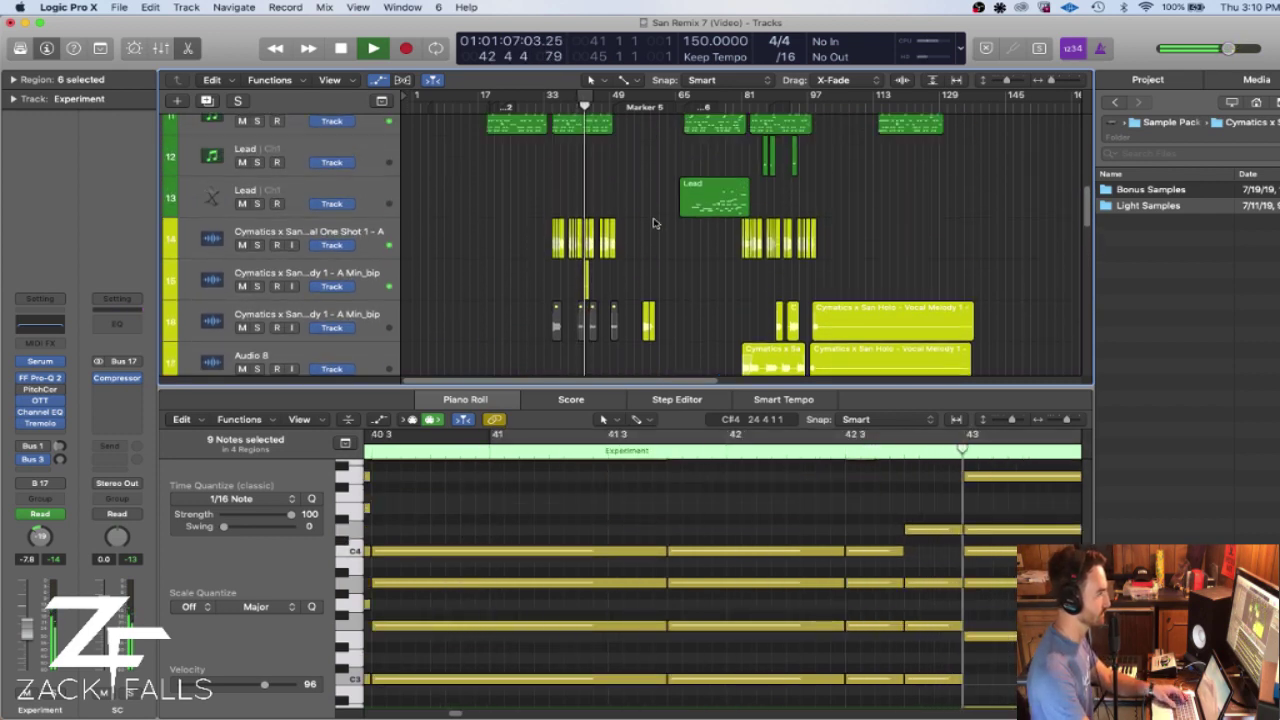
scroll(653, 222, up, 4)
scroll(661, 241, down, 8)
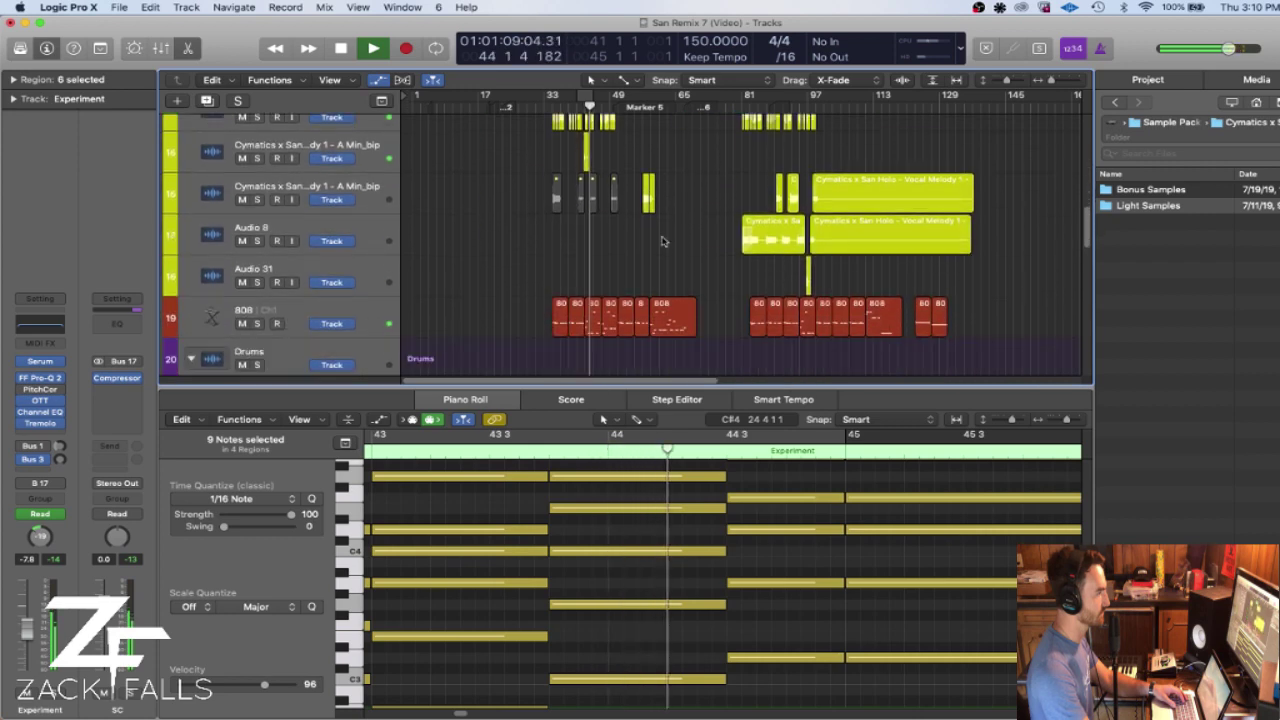
scroll(661, 241, down, 15)
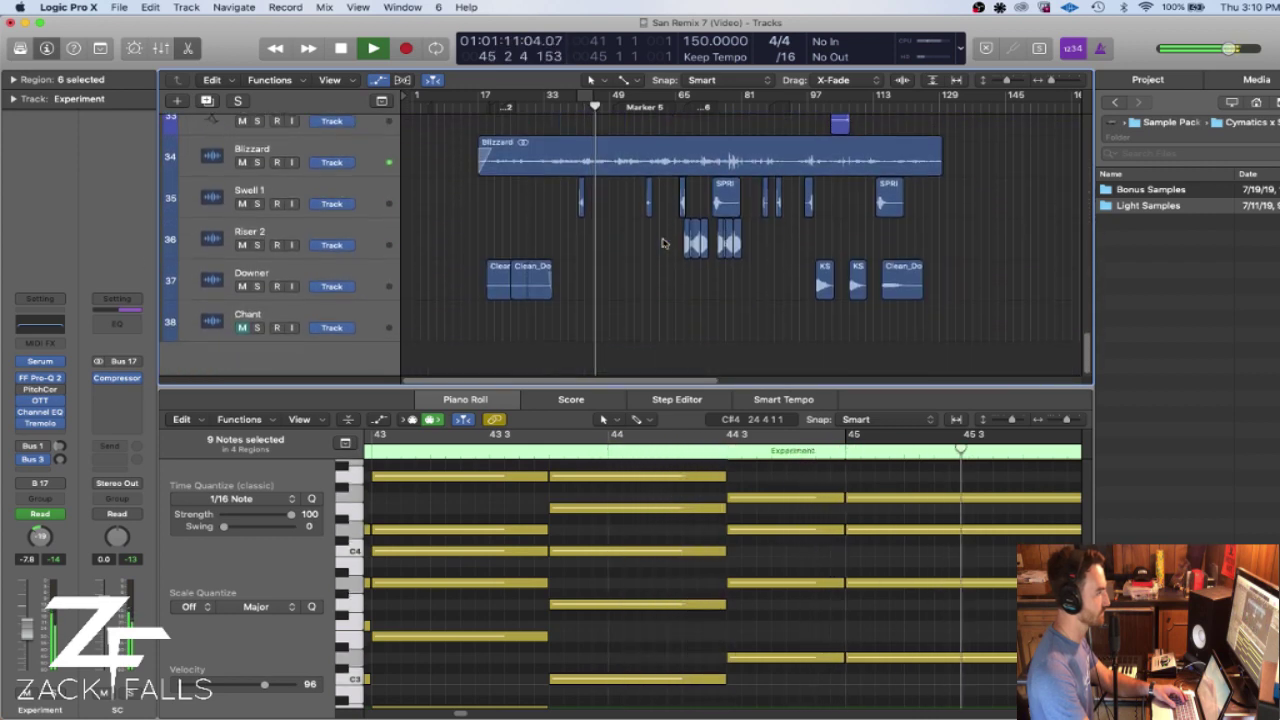
scroll(661, 241, up, 16)
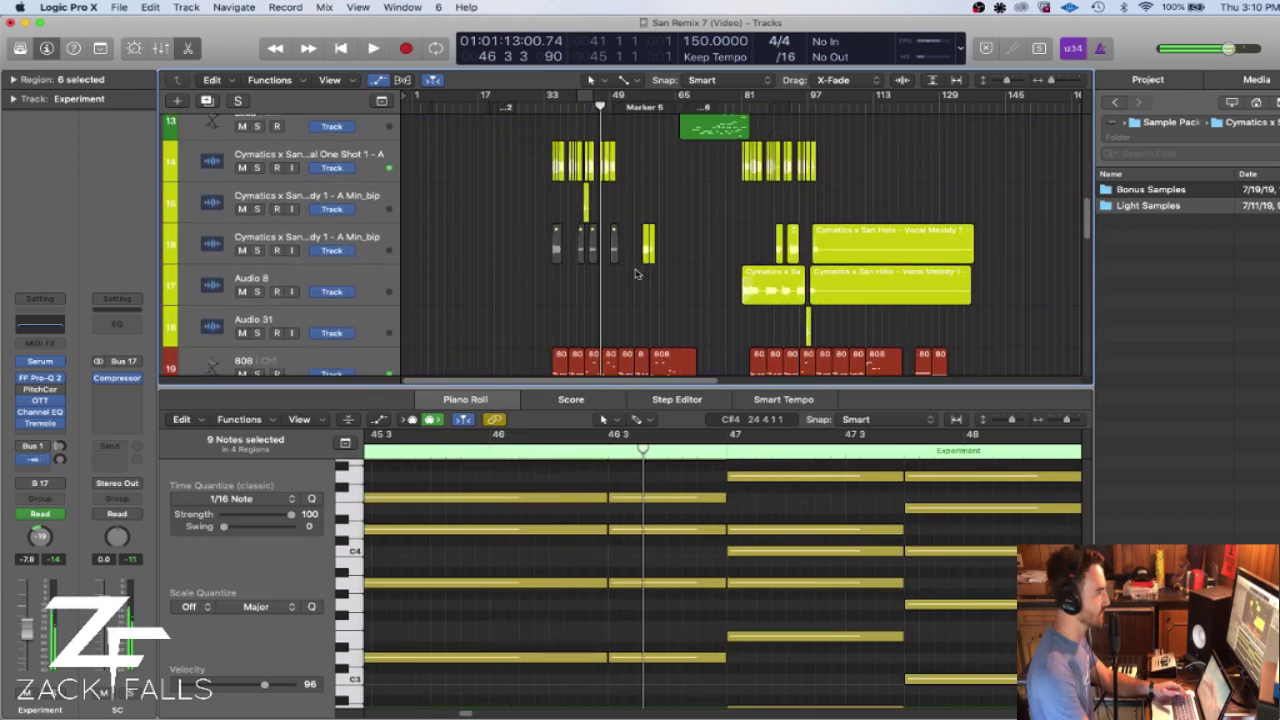
scroll(653, 199, up, 6)
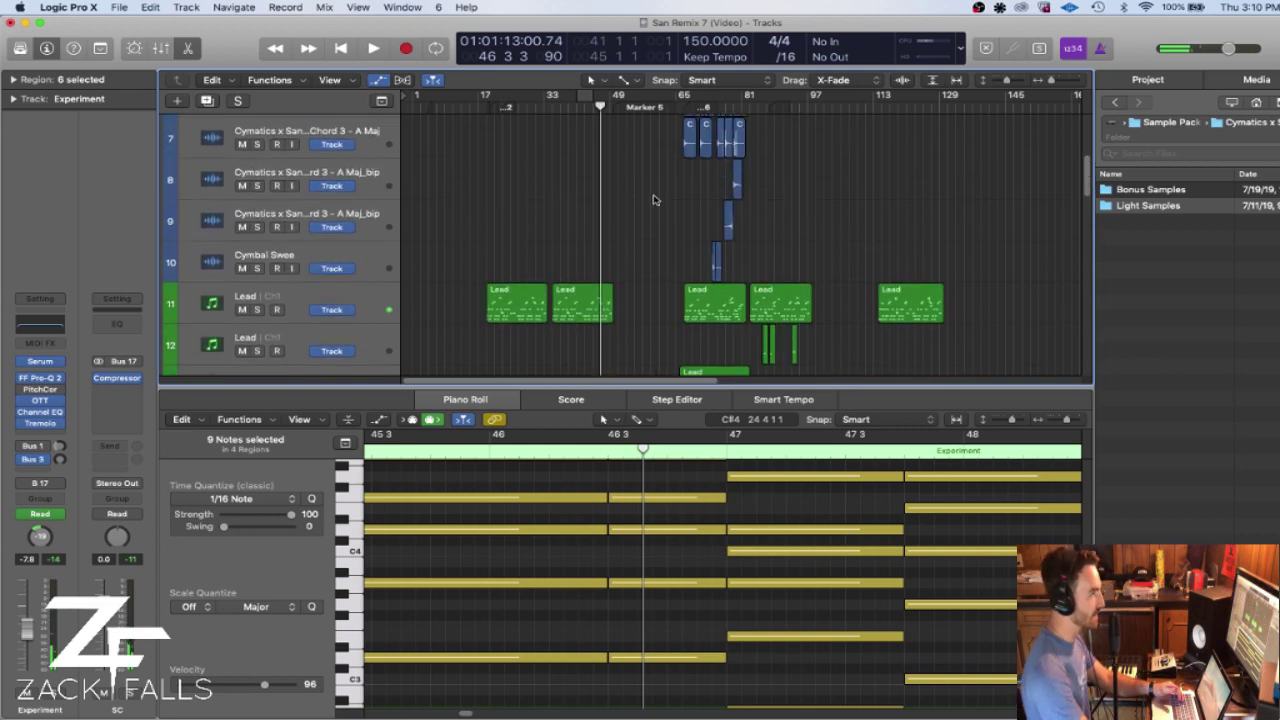
scroll(653, 199, up, 6)
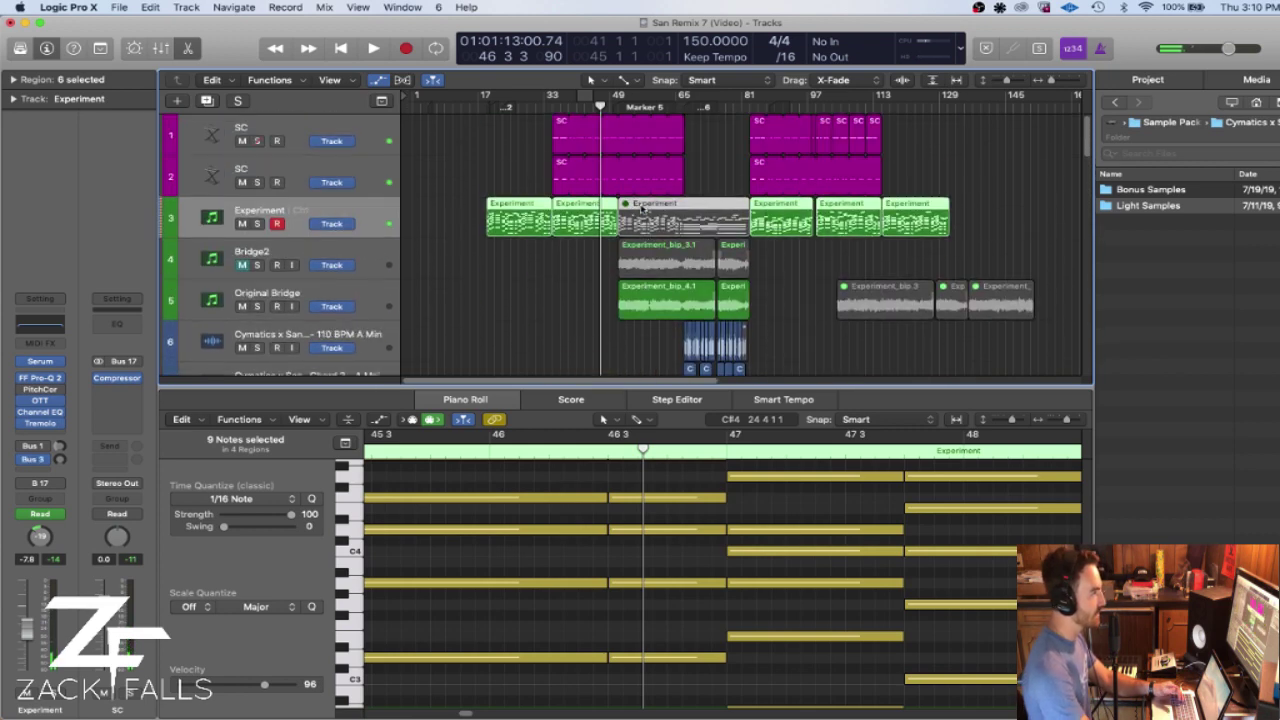
- Return the playhead to bar 35, examine the Serum patch on the Experiment track, and close the plug-in window
click(370, 258)
click(365, 221)
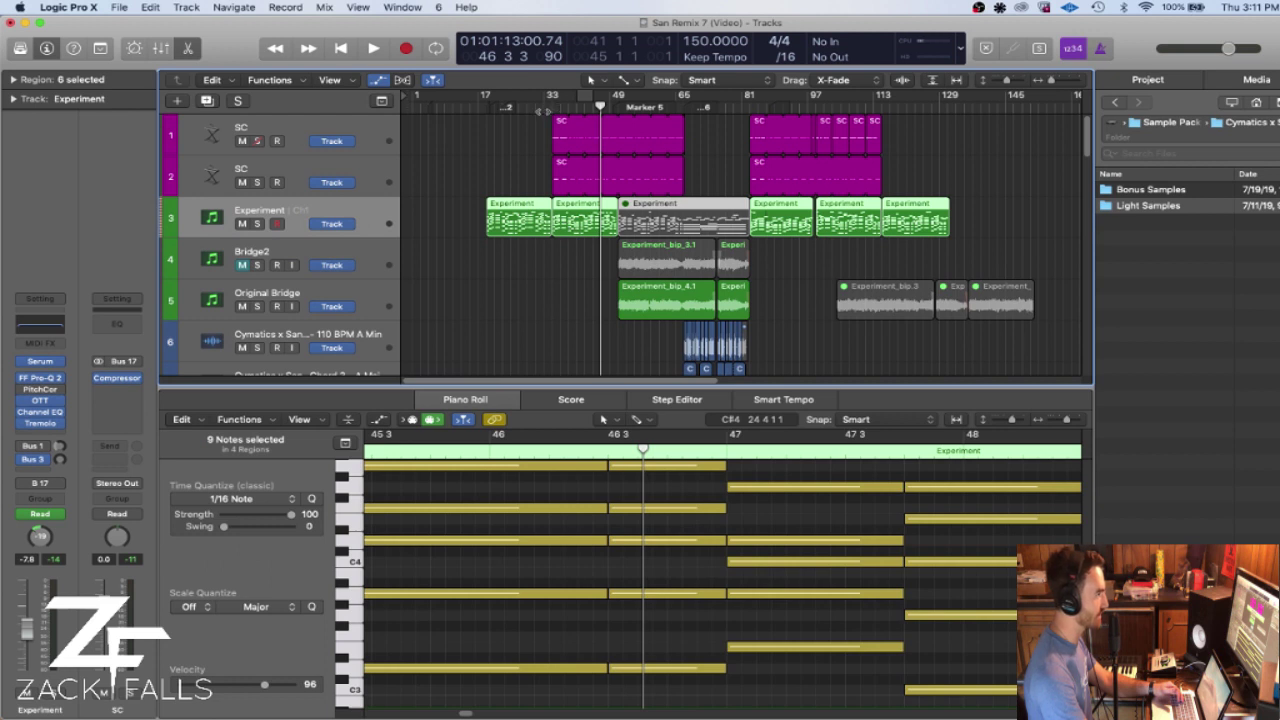
click(555, 95)
key(comma)
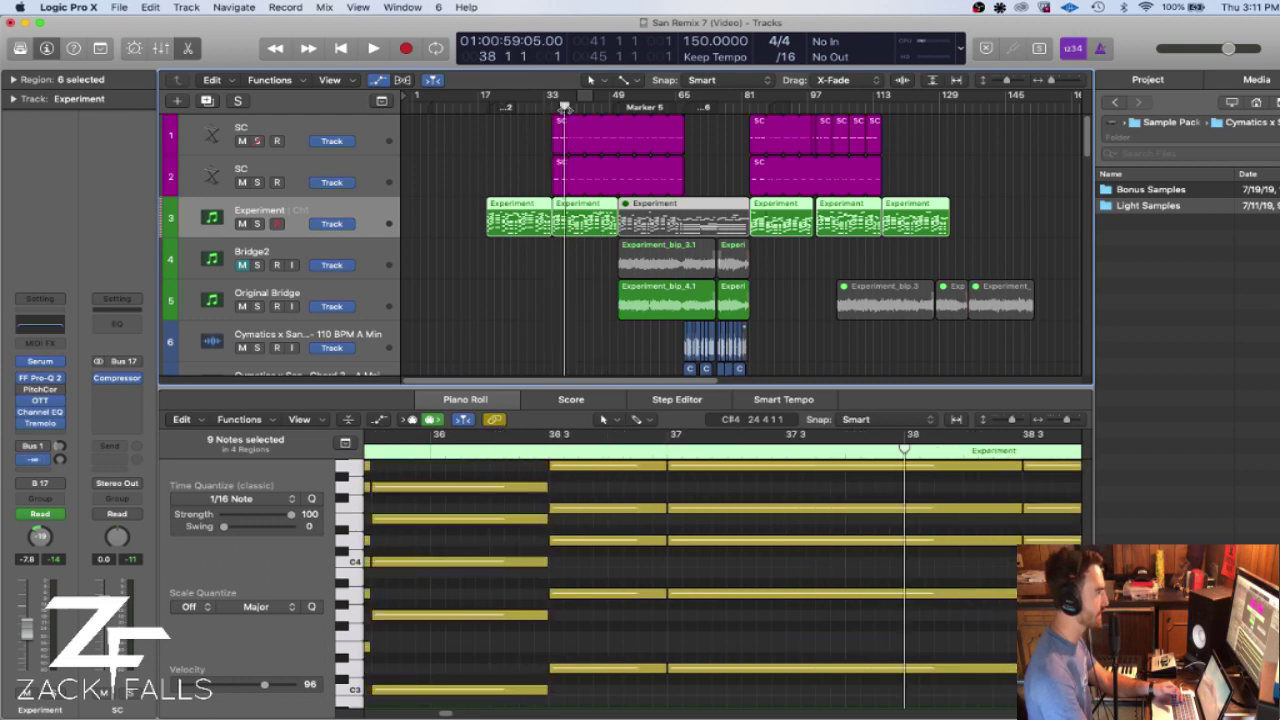
click(43, 365)
drag(350, 38, 547, 50)
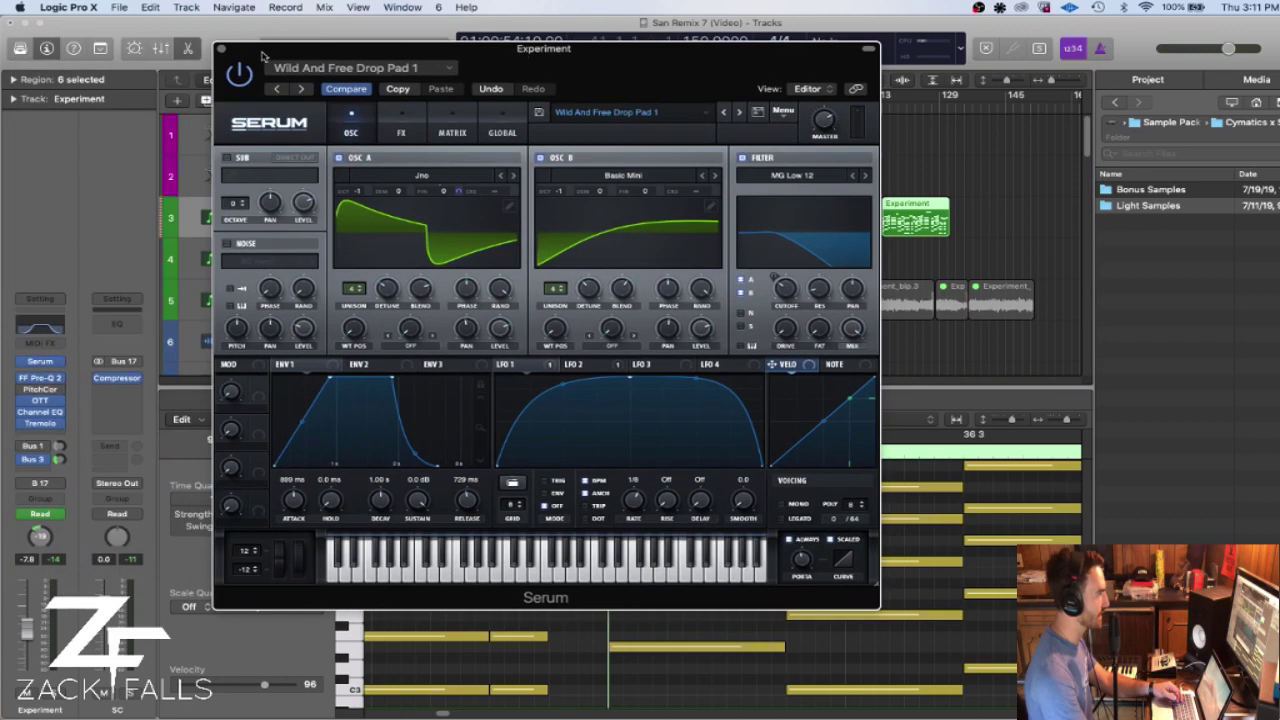
click(223, 49)
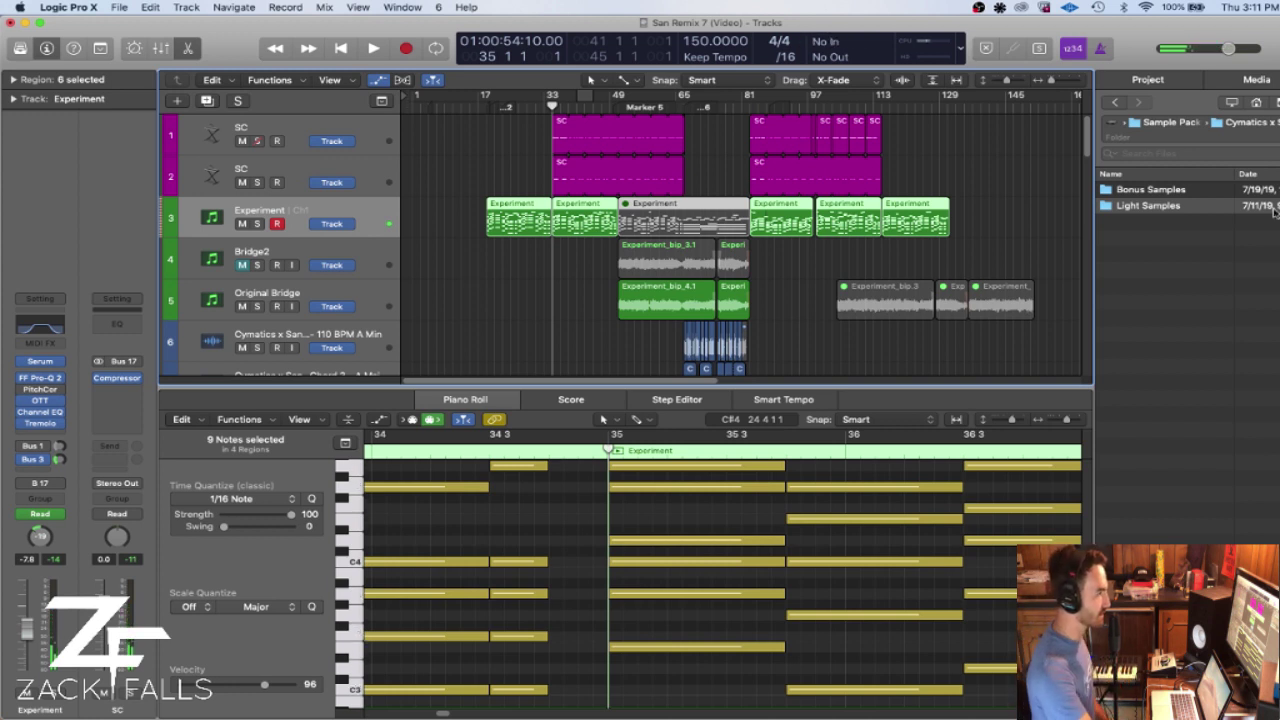
- Open the Light Samples folder, show its full file names, and select the BLESSED LIGHT SNARE (99%) sample
scroll(636, 240, down, 3)
scroll(636, 240, up, 3)
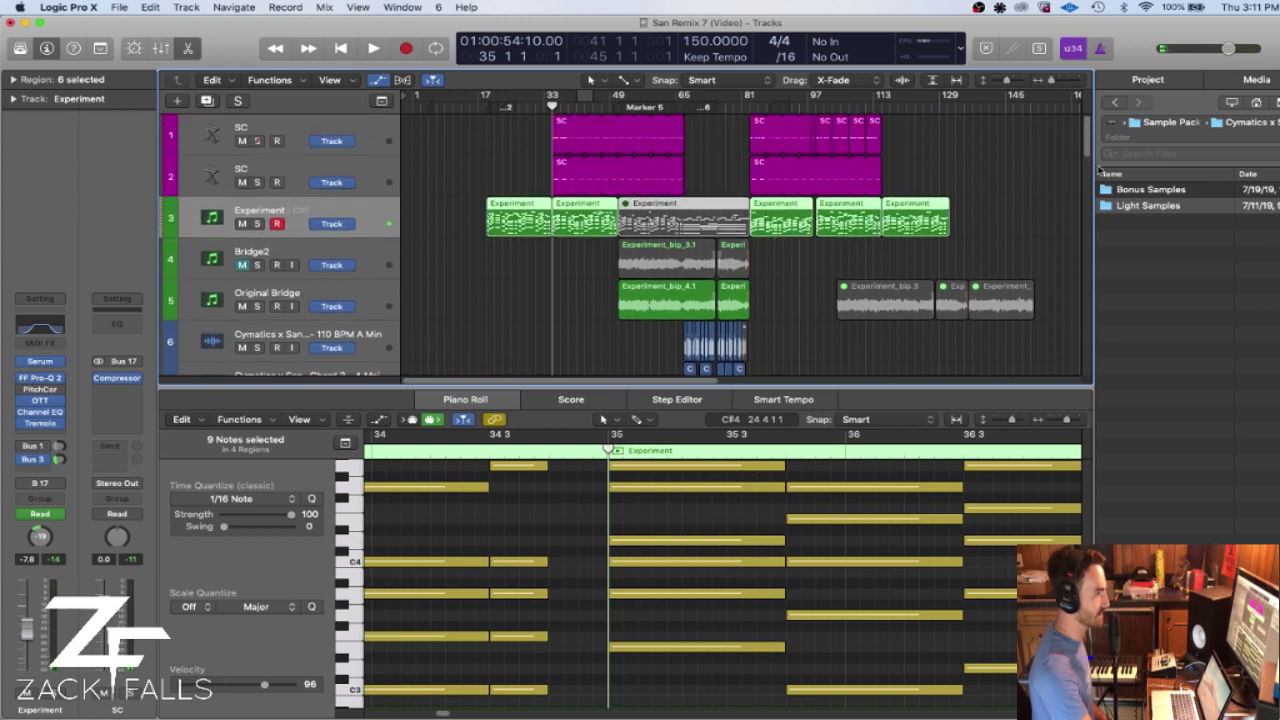
double_click(1140, 206)
drag(1234, 173, 1278, 174)
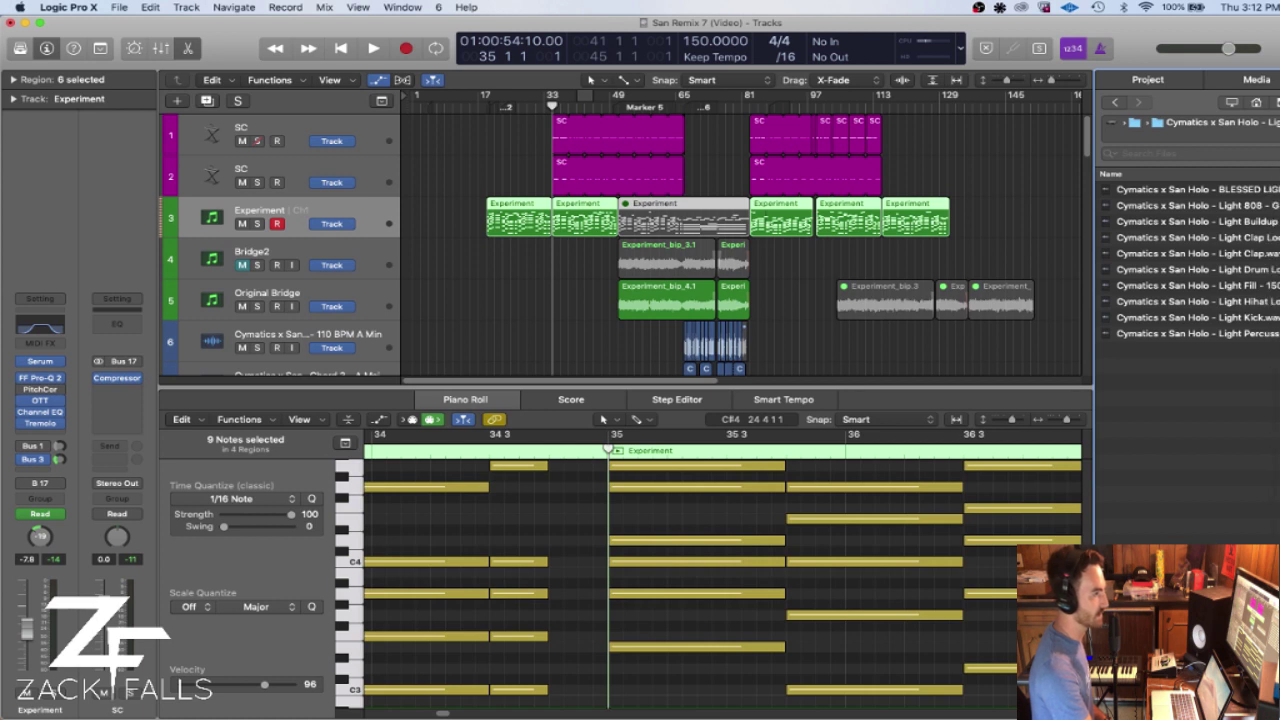
click(1189, 190)
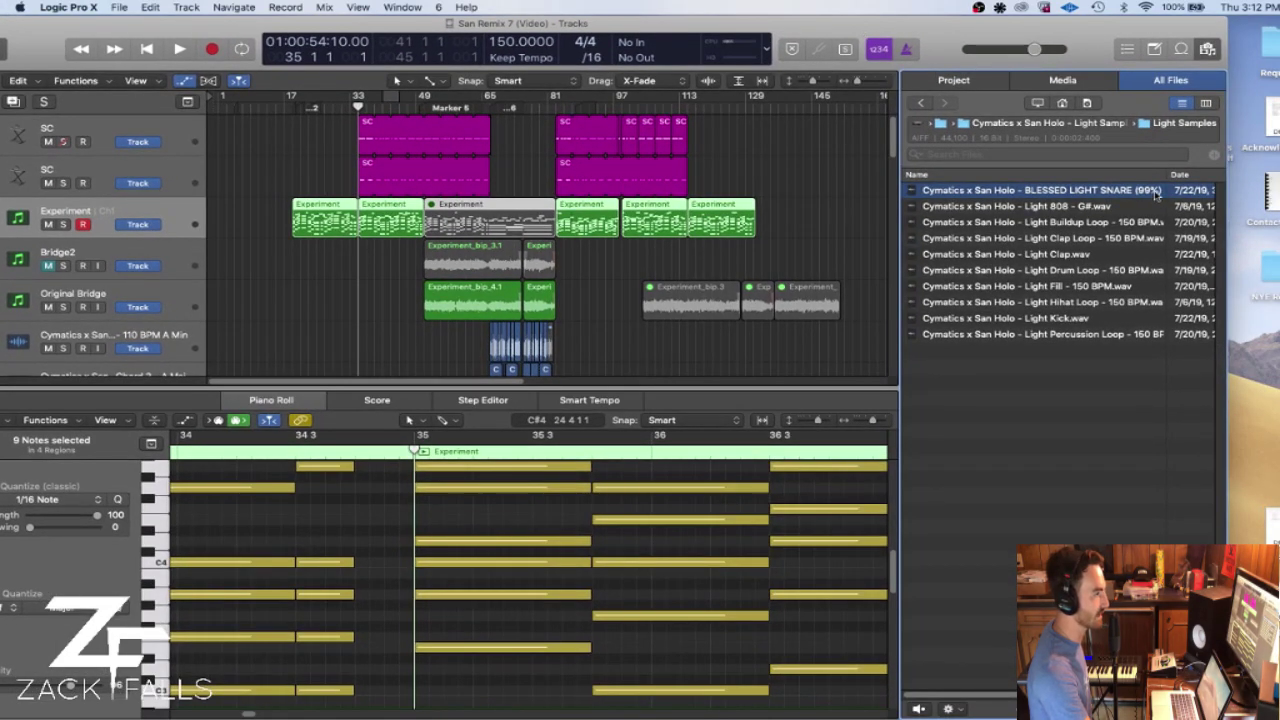
drag(715, 27, 908, 6)
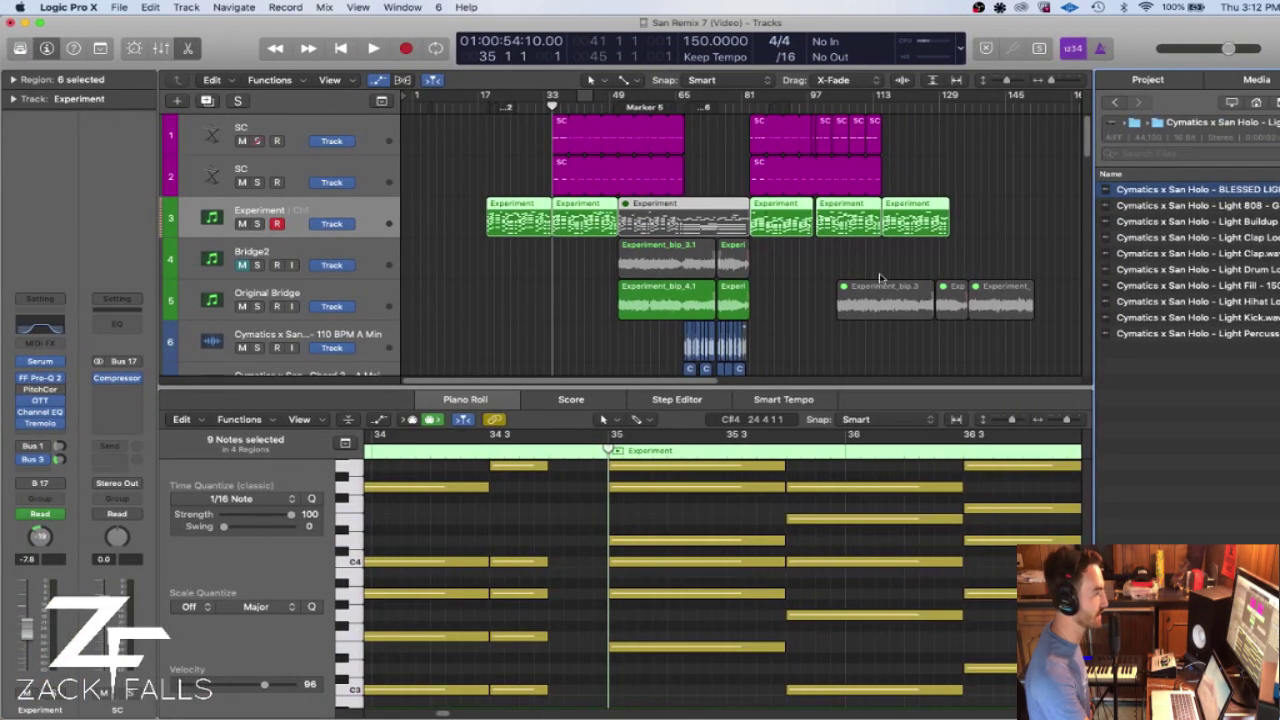
- Listen to the Drum Main Loop track in solo from bar 91, and unsolo it after stopping playback
scroll(814, 288, down, 15)
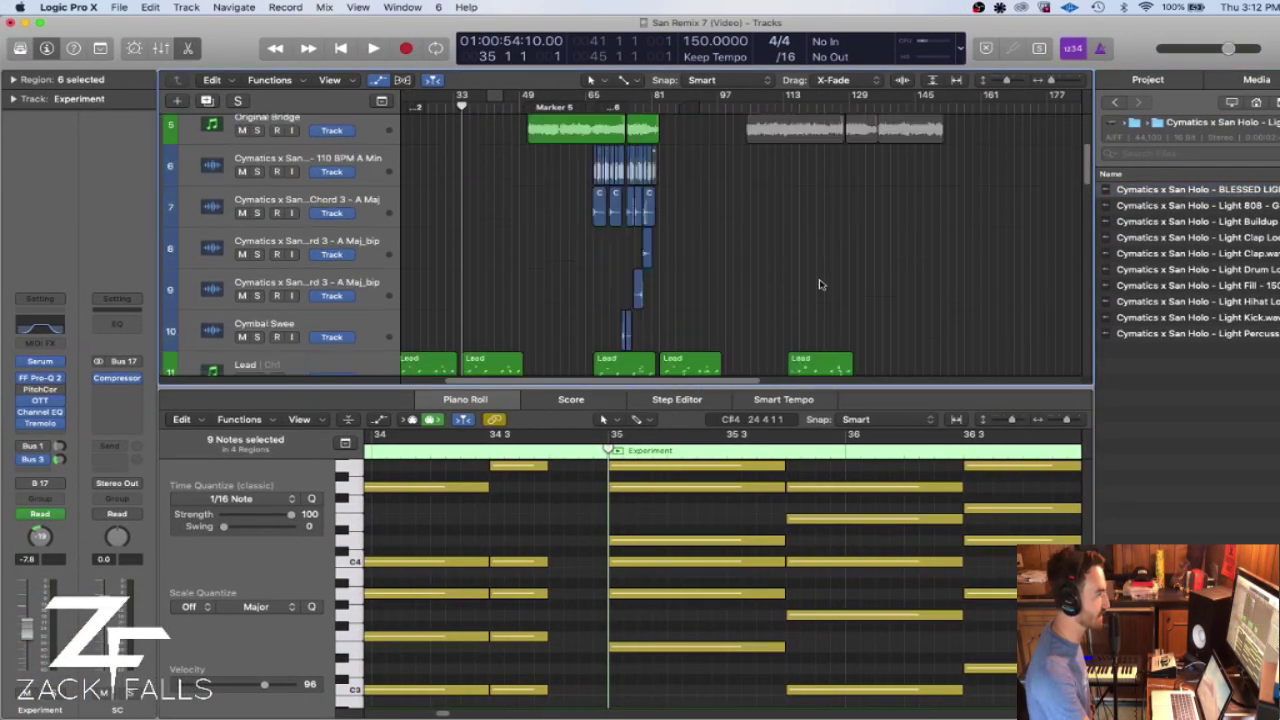
scroll(814, 298, down, 5)
scroll(794, 306, up, 5)
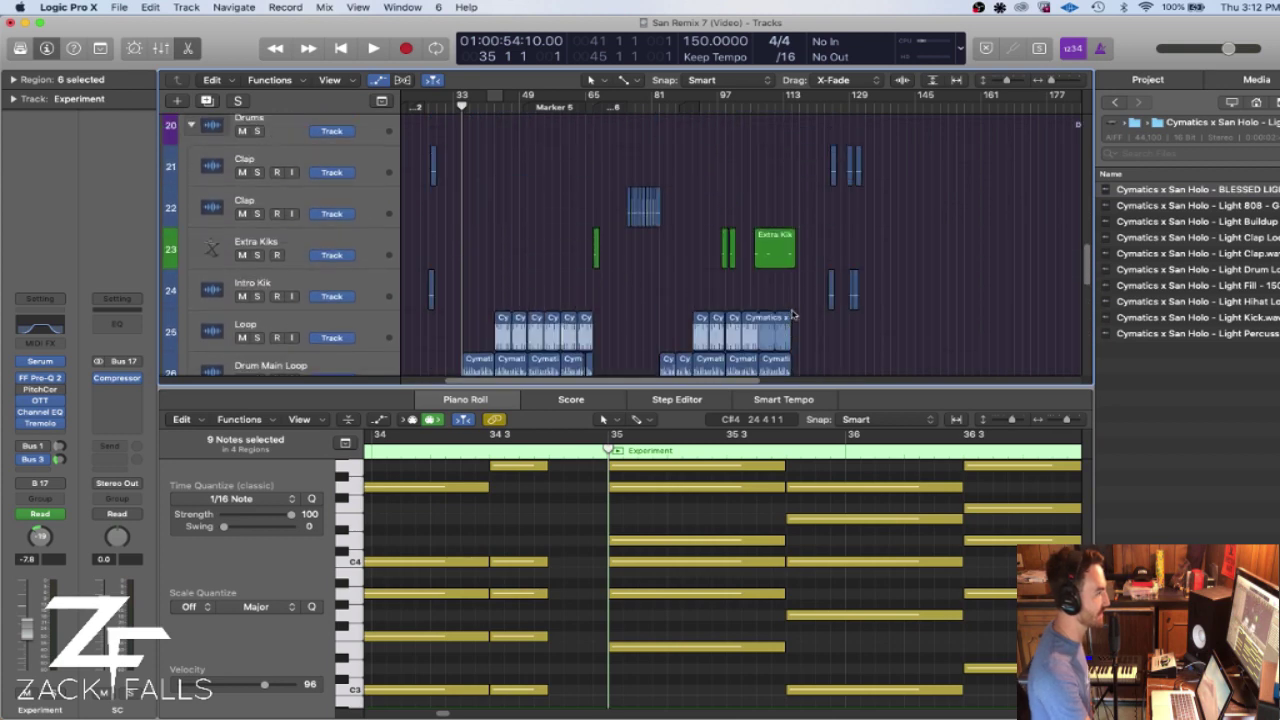
click(693, 110)
scroll(280, 197, down, 3)
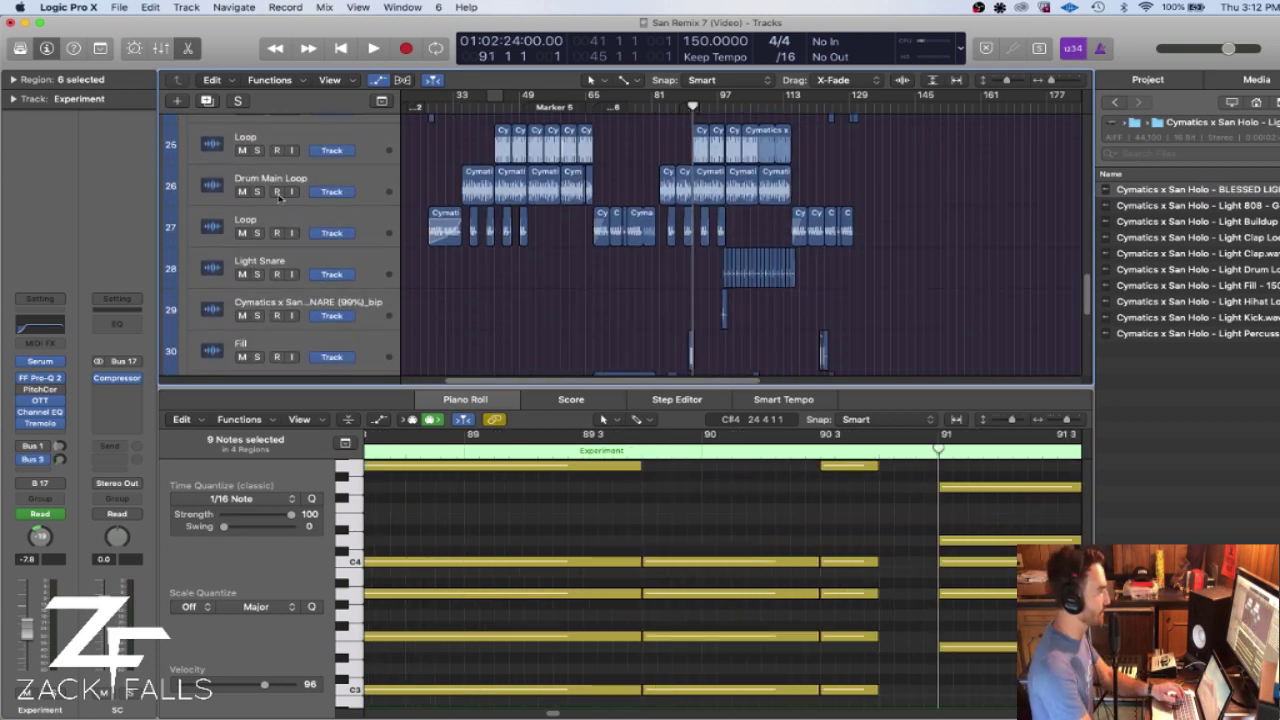
click(257, 192)
key(space)
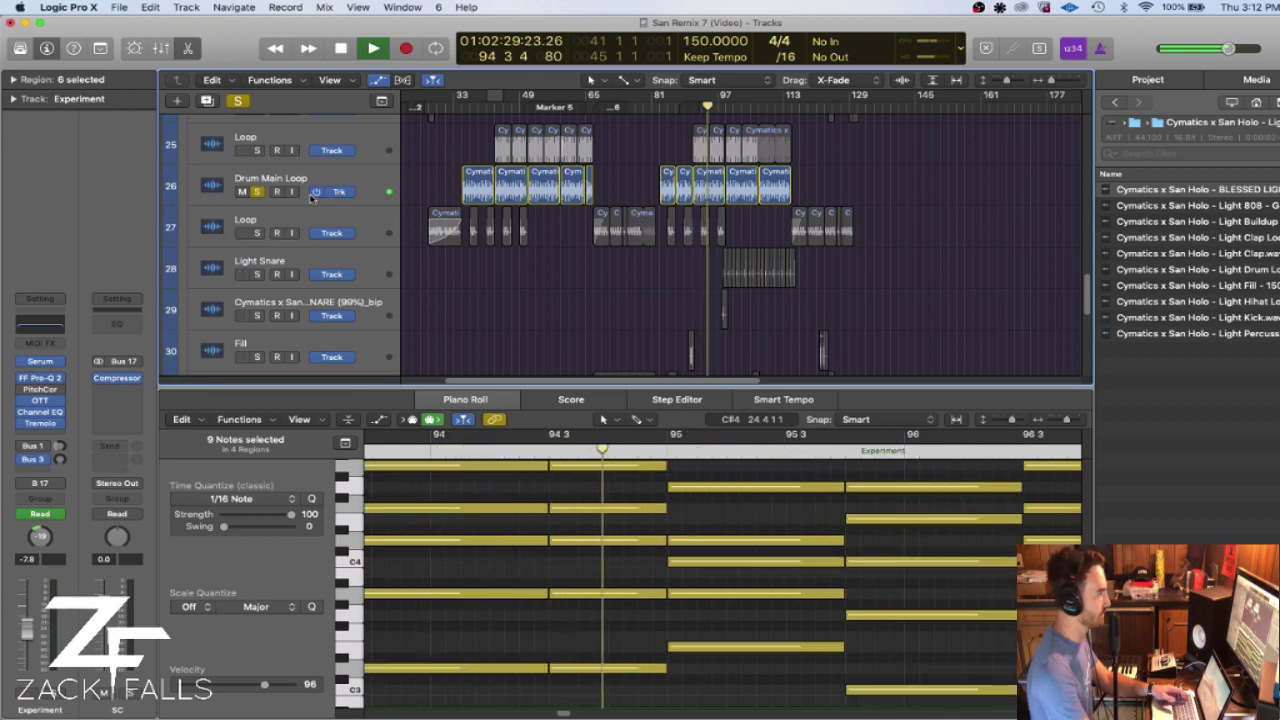
key(space)
click(256, 192)
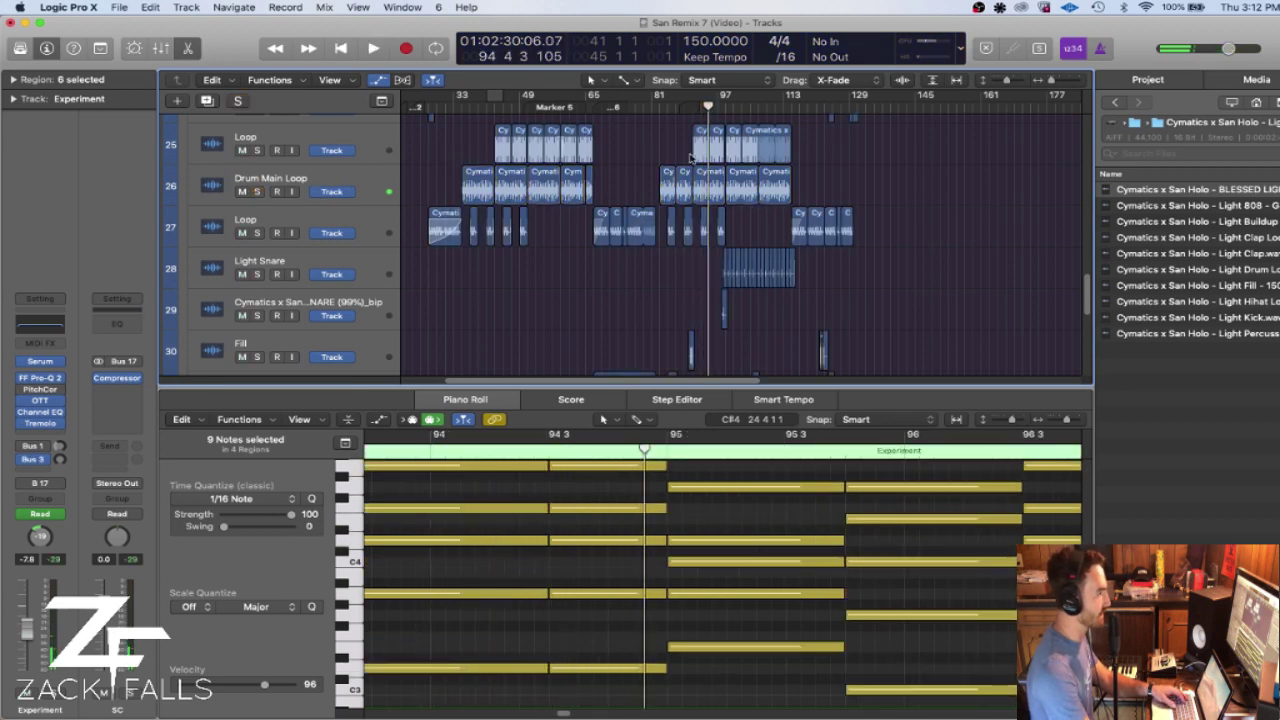
- Listen to the Drum Main Loop, Light Snare and bounced light-snare tracks soloed together from bar 97, and clear all solos after stopping
click(343, 262)
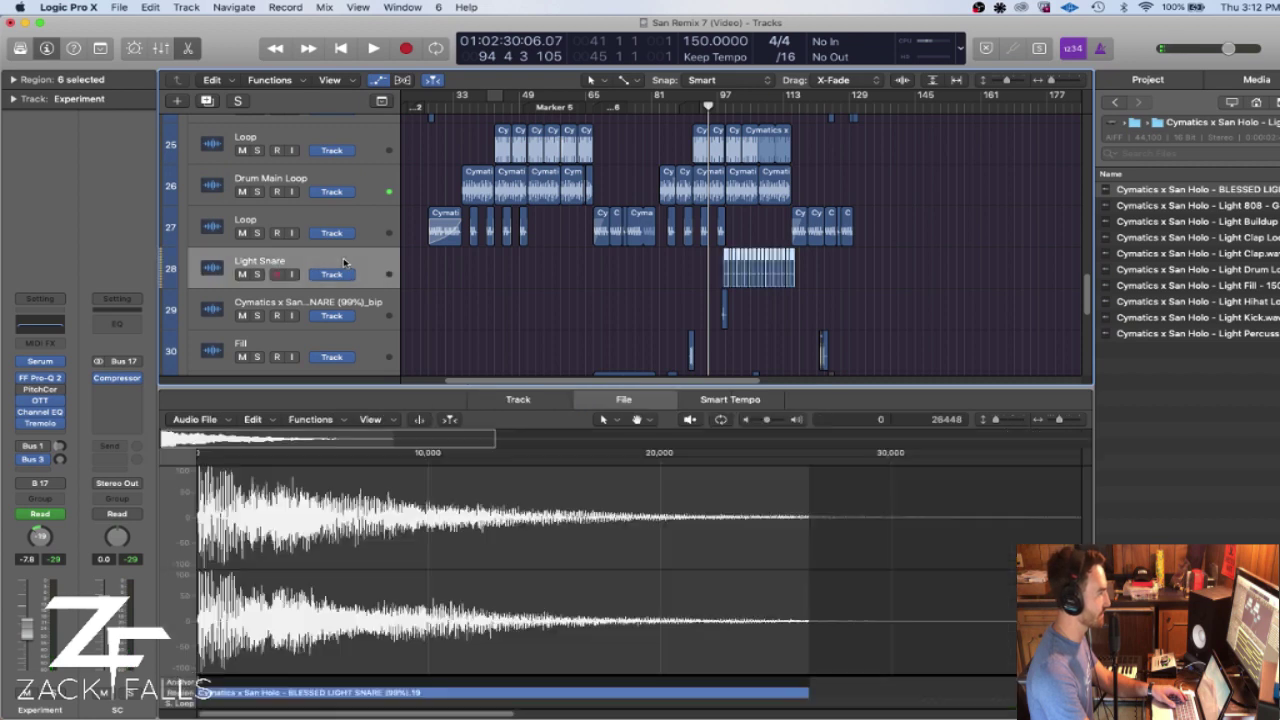
click(725, 106)
click(717, 106)
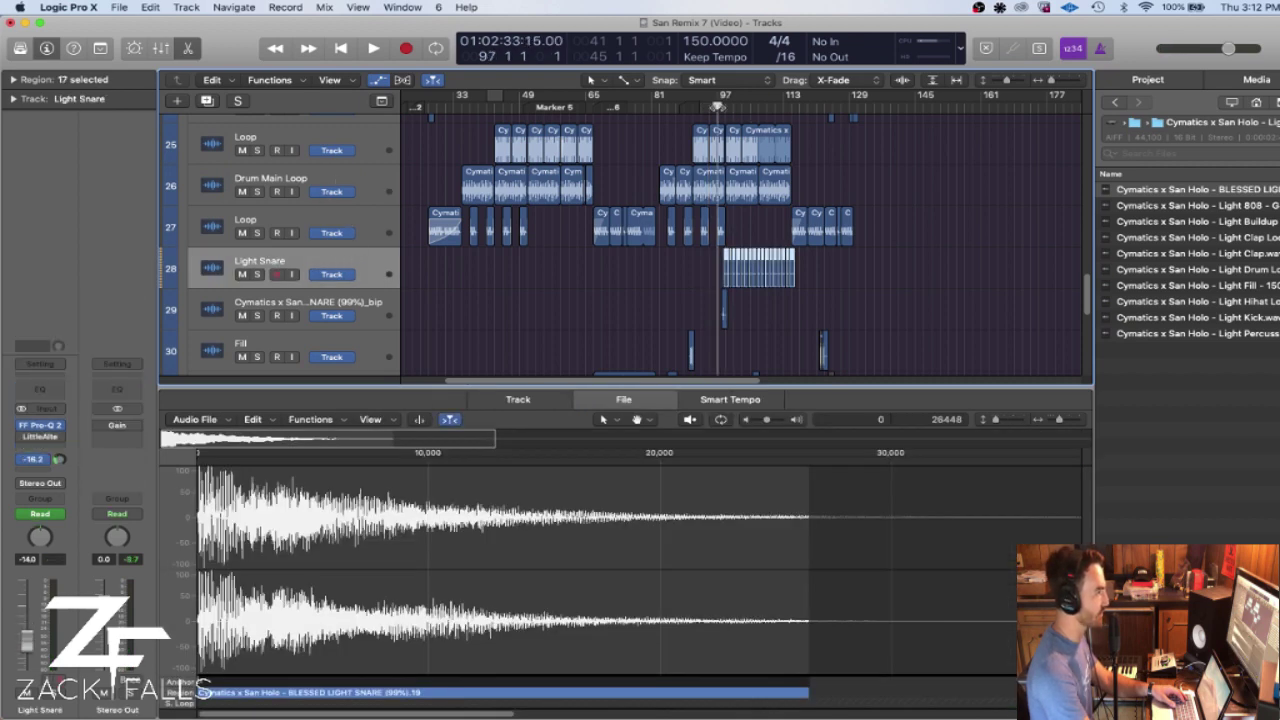
click(256, 191)
click(256, 274)
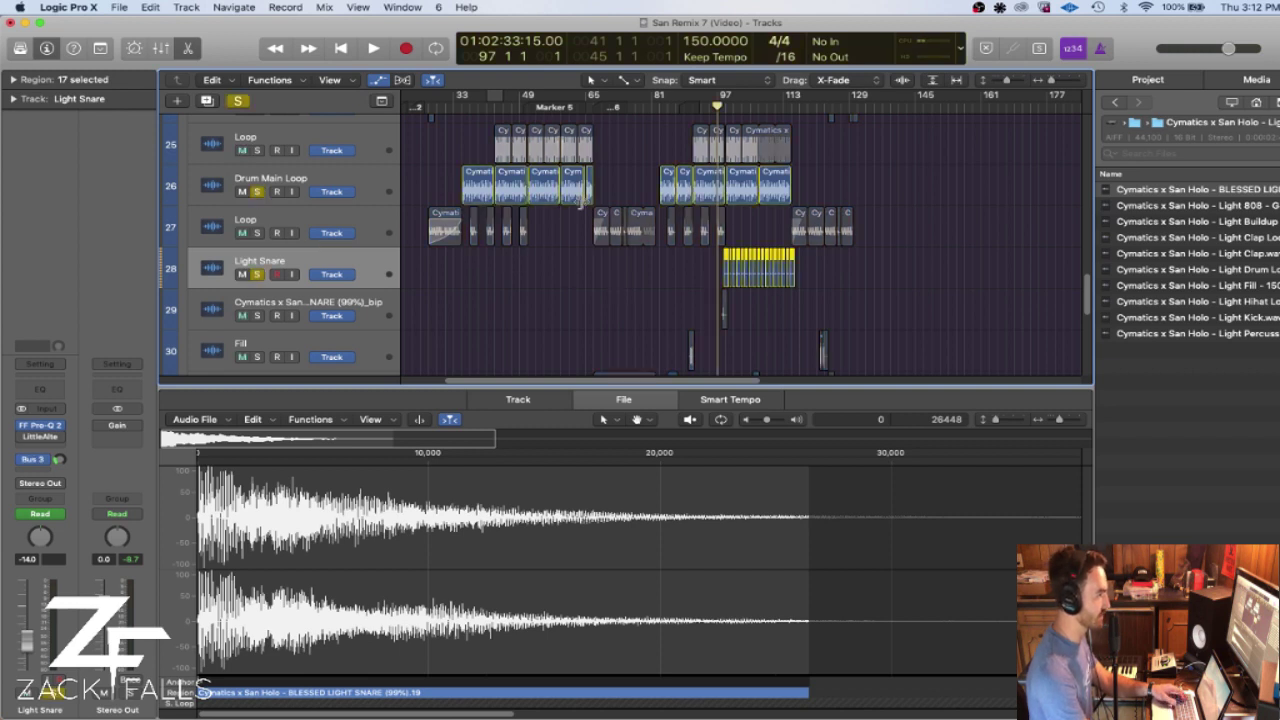
key(space)
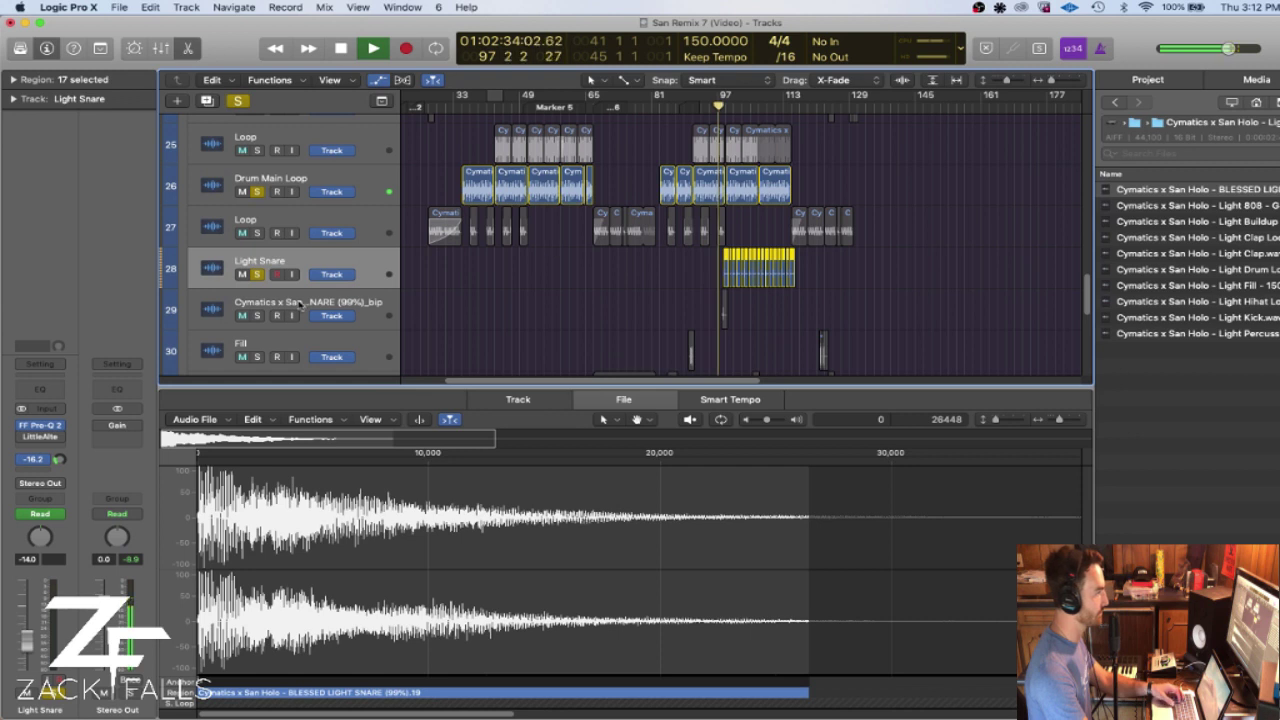
click(258, 315)
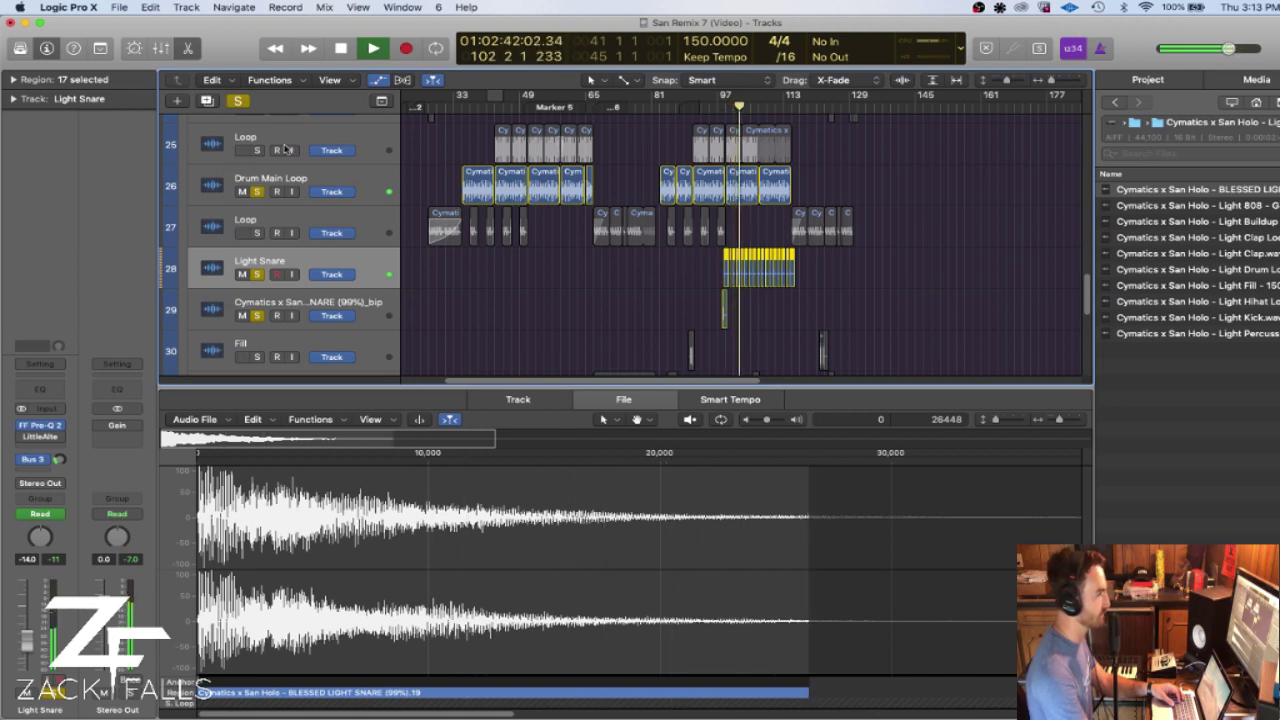
key(space)
click(236, 100)
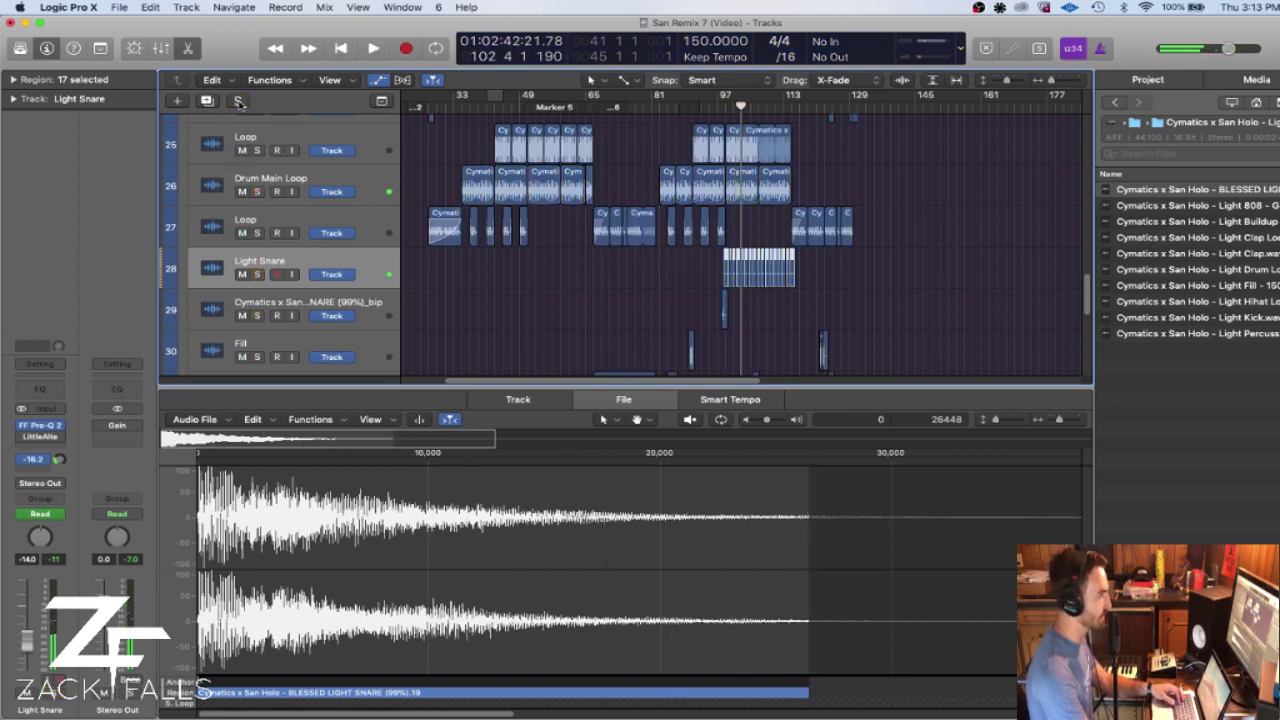
- Listen to the full mix from bar 96 and stop playback
click(712, 106)
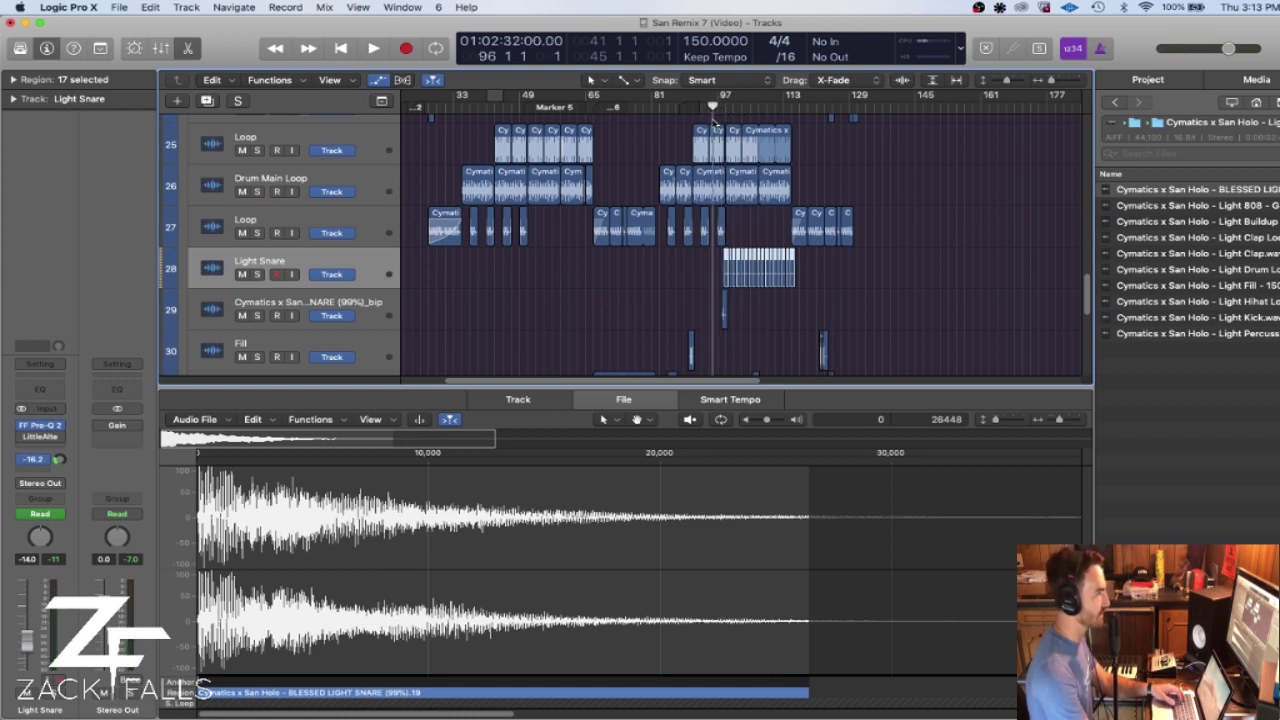
key(space)
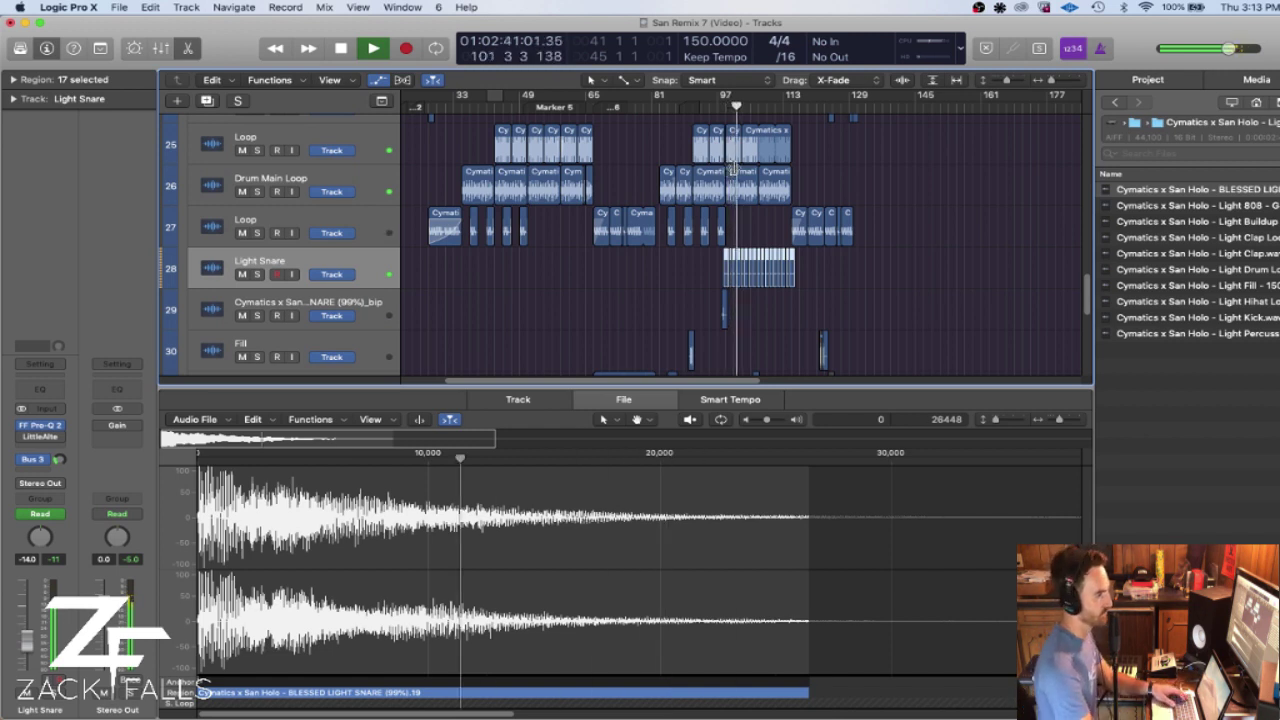
key(space)
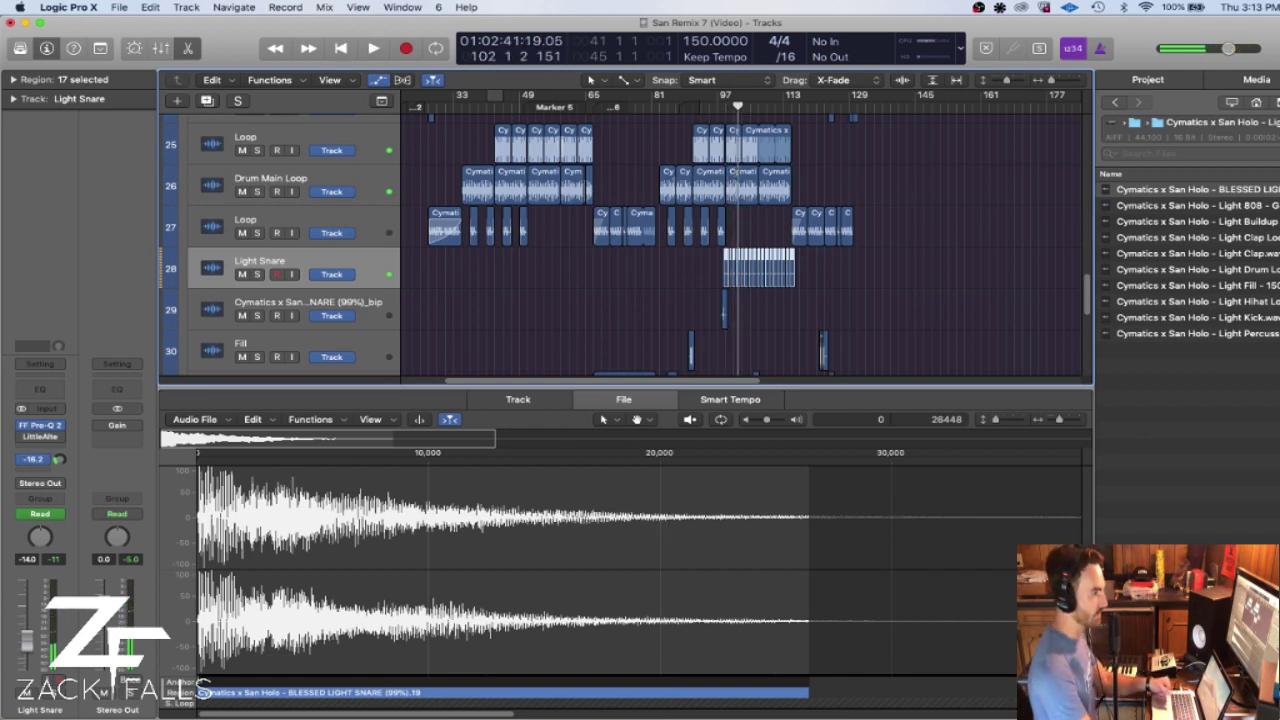
- Select the Light 808 sample in the file browser, select the 808 track, and move the playhead to bar 49
click(1145, 206)
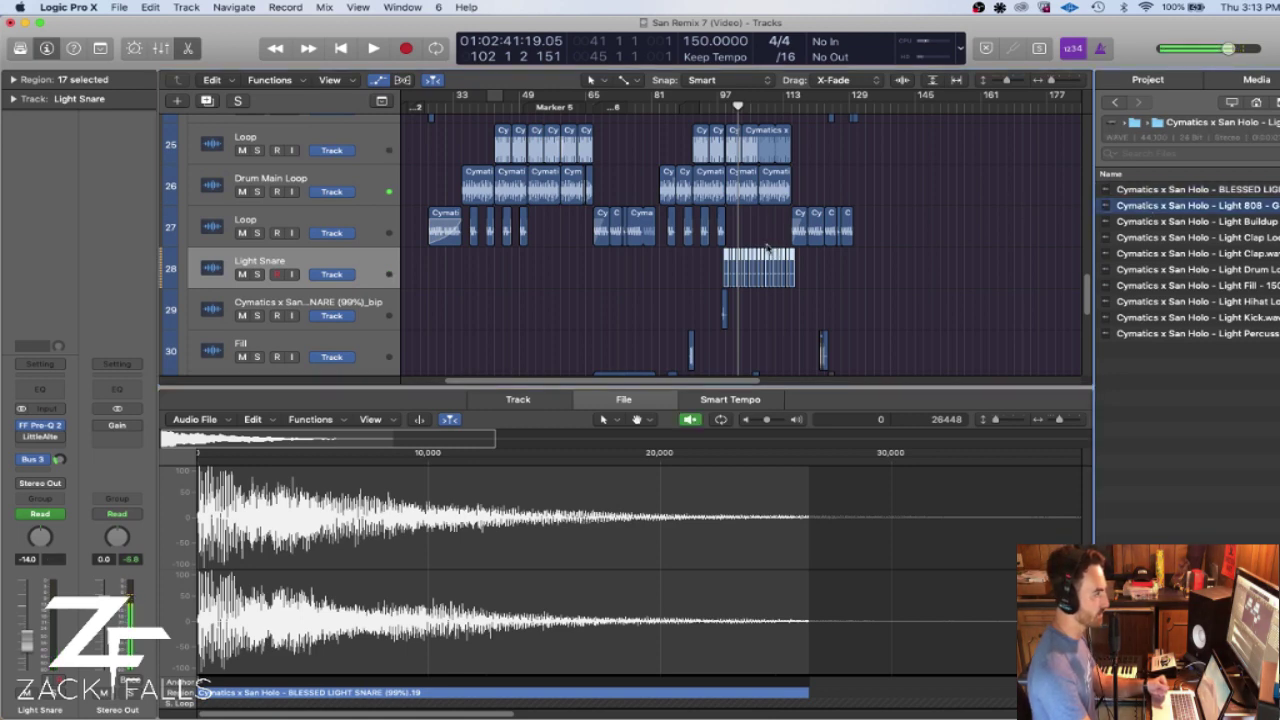
scroll(771, 247, up, 10)
scroll(673, 255, up, 3)
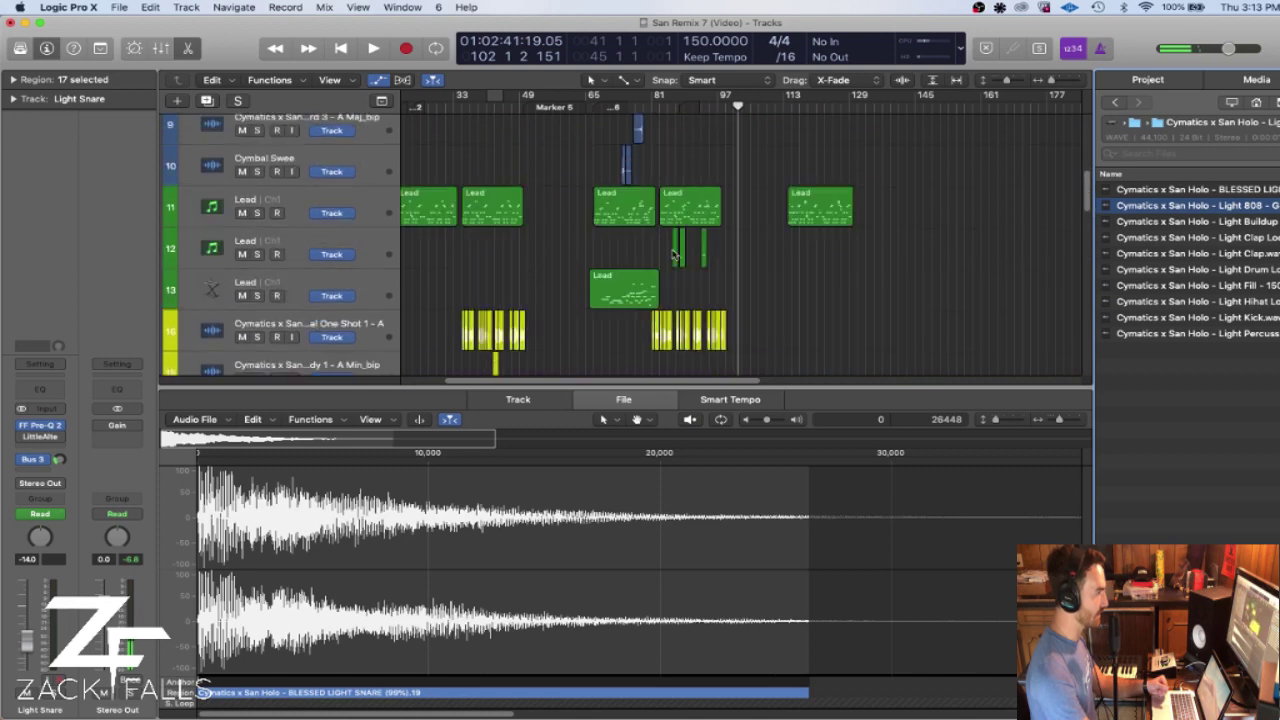
scroll(690, 290, down, 8)
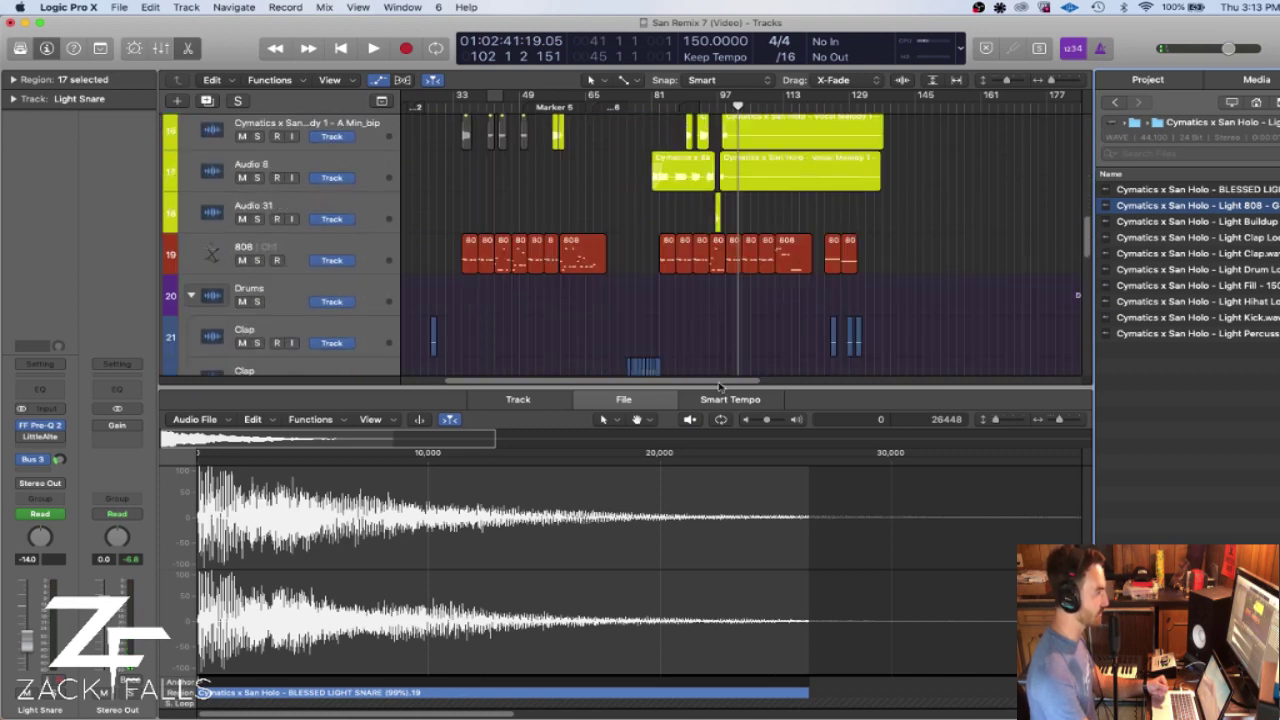
scroll(424, 275, left, 3)
click(342, 240)
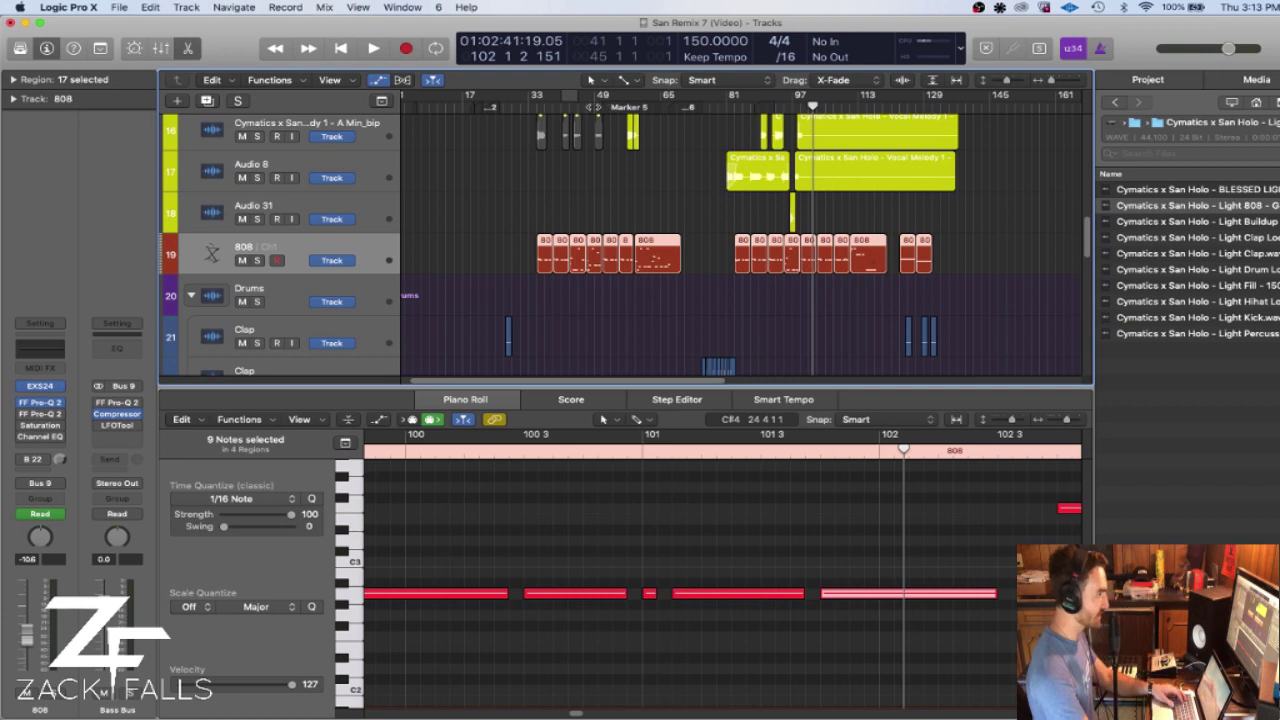
click(600, 104)
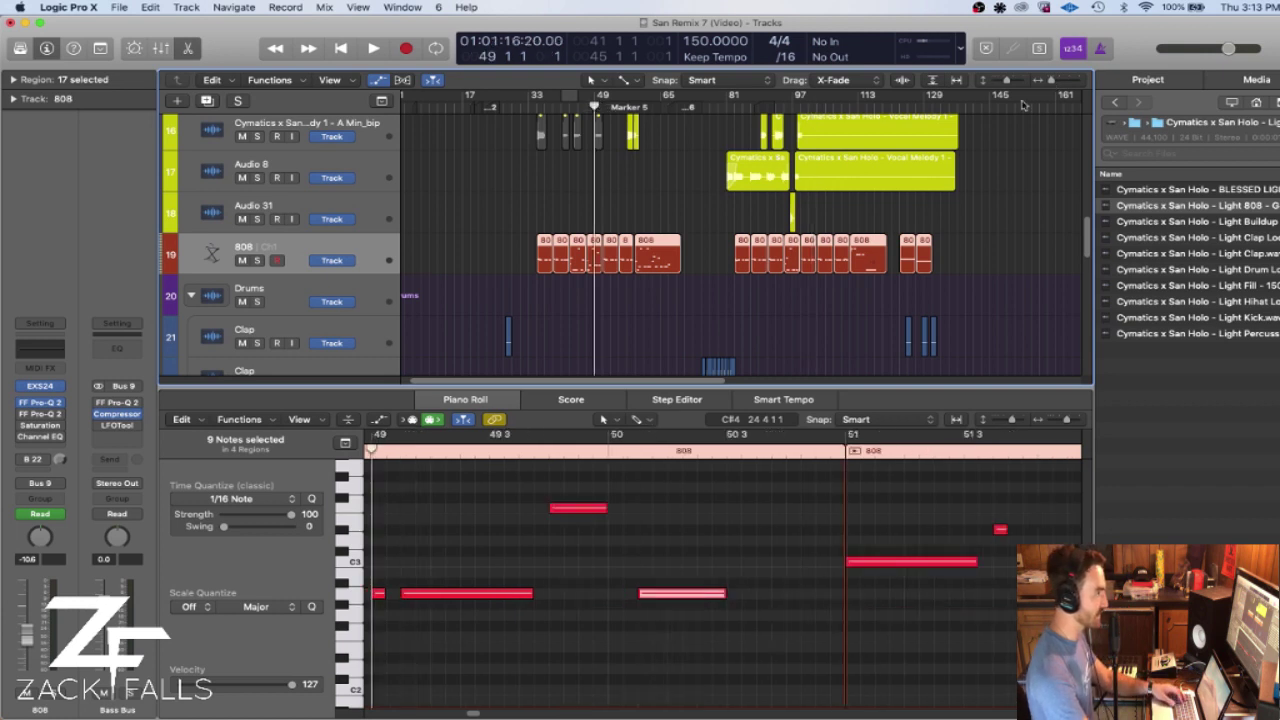
- Open the EXS24 sampler on the 808 track, examine its San 808 settings, and move the playhead to bar 43
click(40, 385)
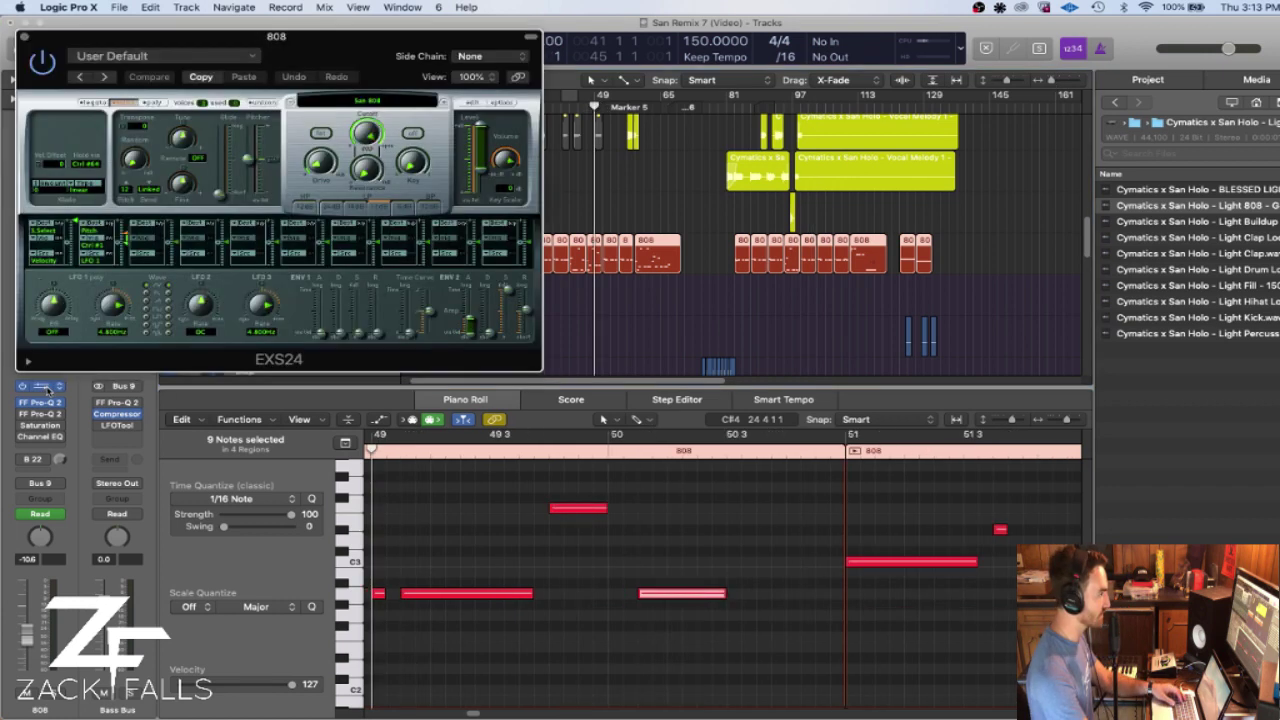
drag(336, 50, 633, 203)
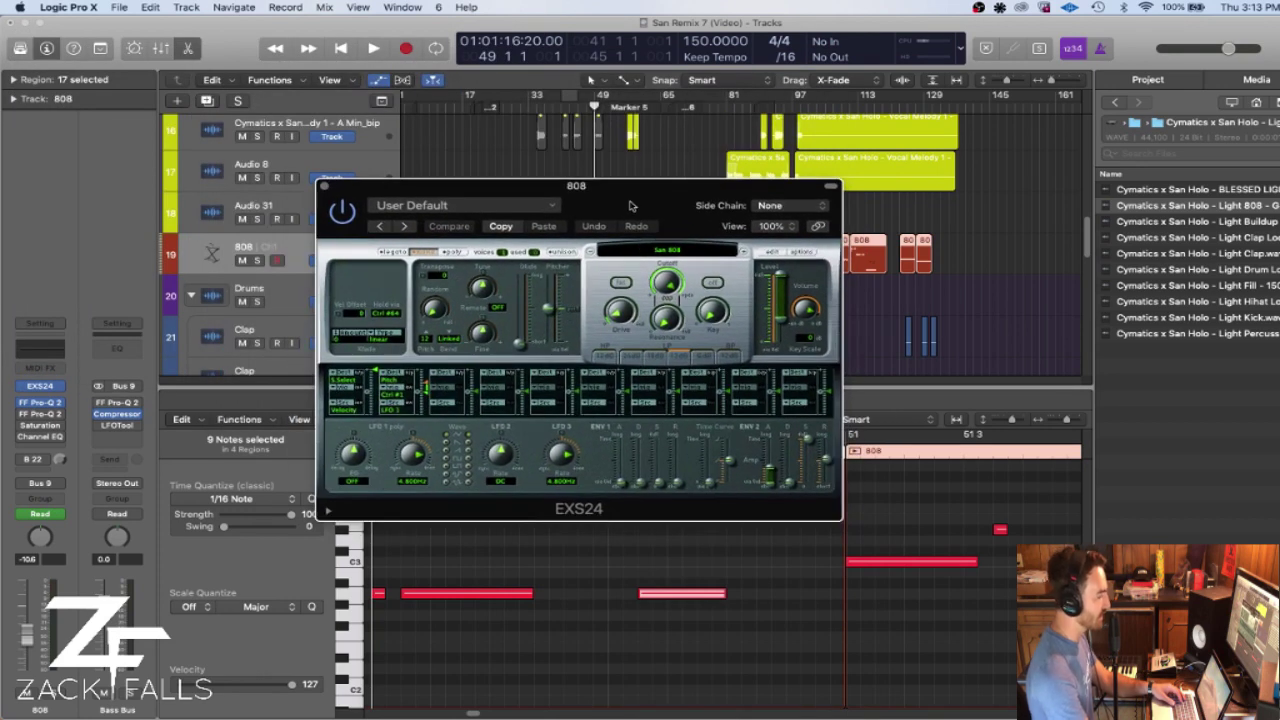
drag(627, 204, 612, 301)
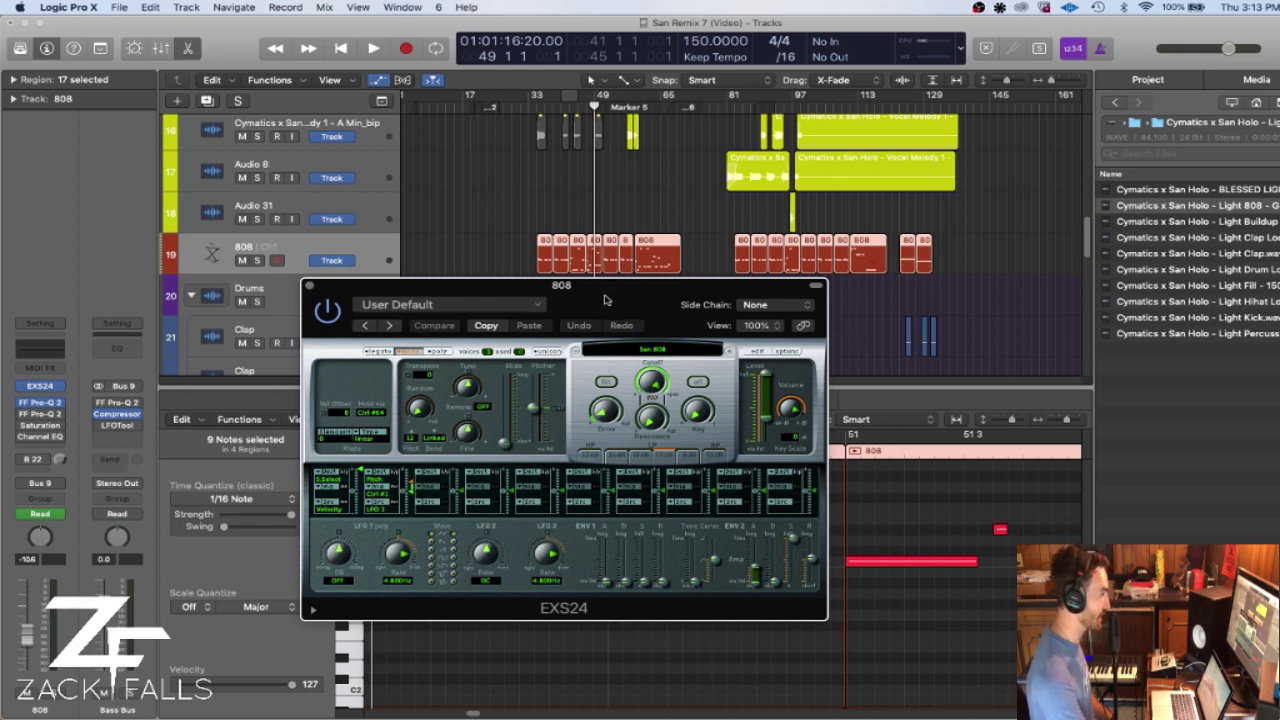
drag(604, 300, 659, 326)
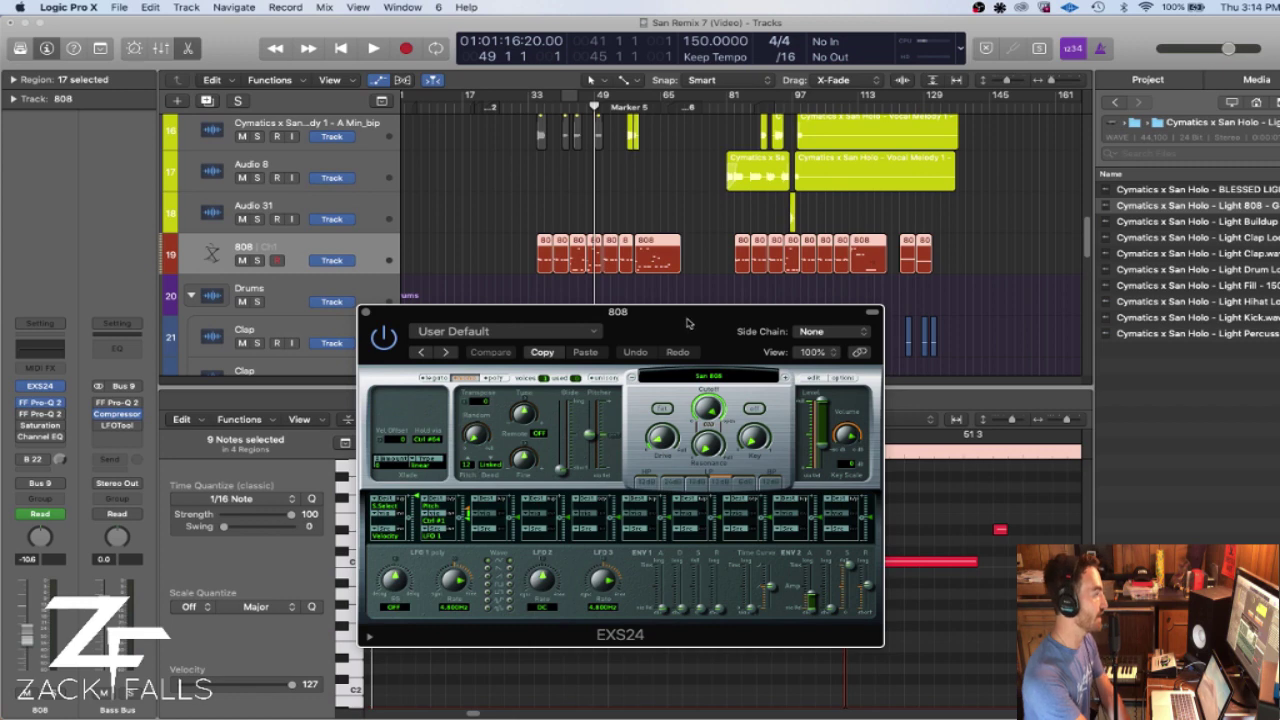
drag(687, 323, 631, 343)
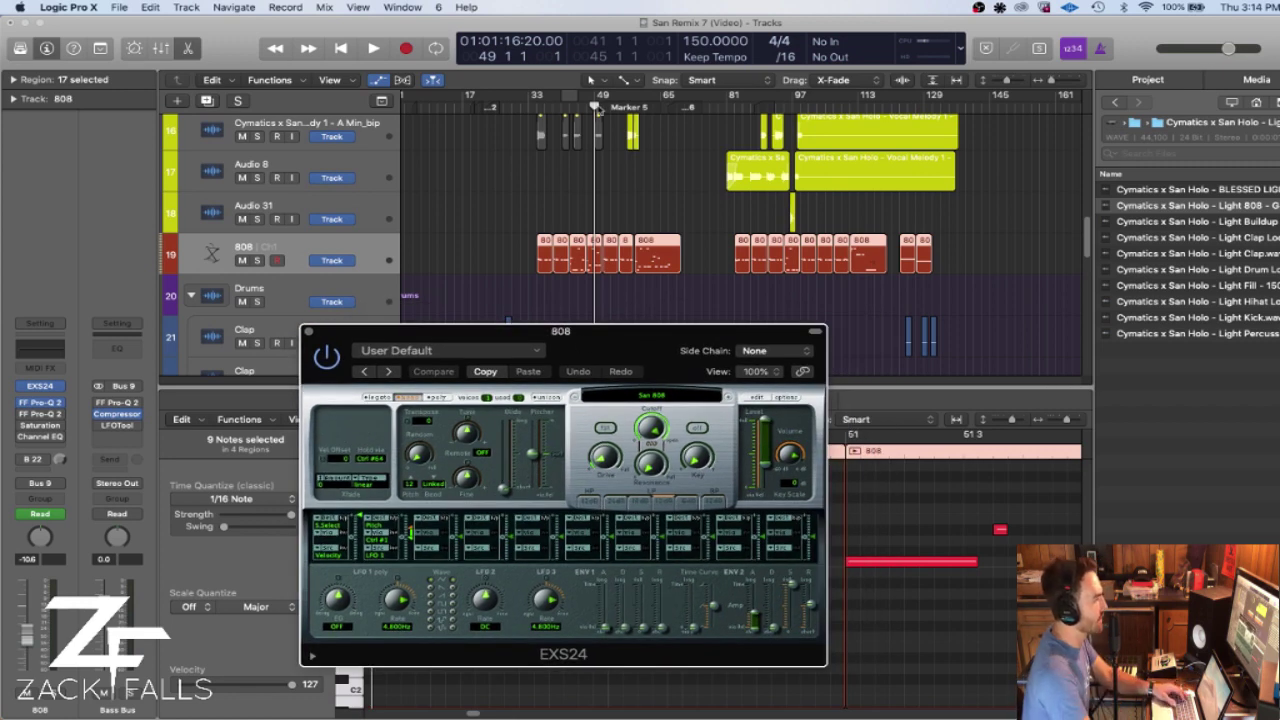
click(569, 104)
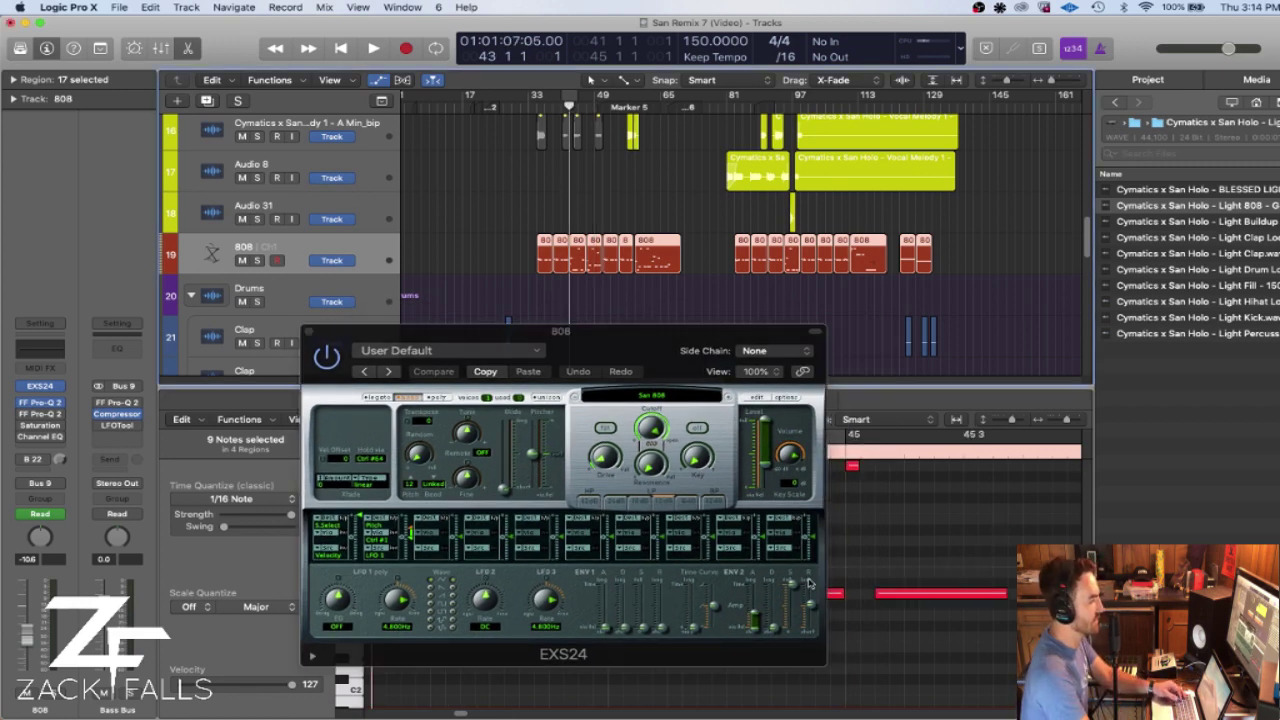
drag(708, 348, 678, 173)
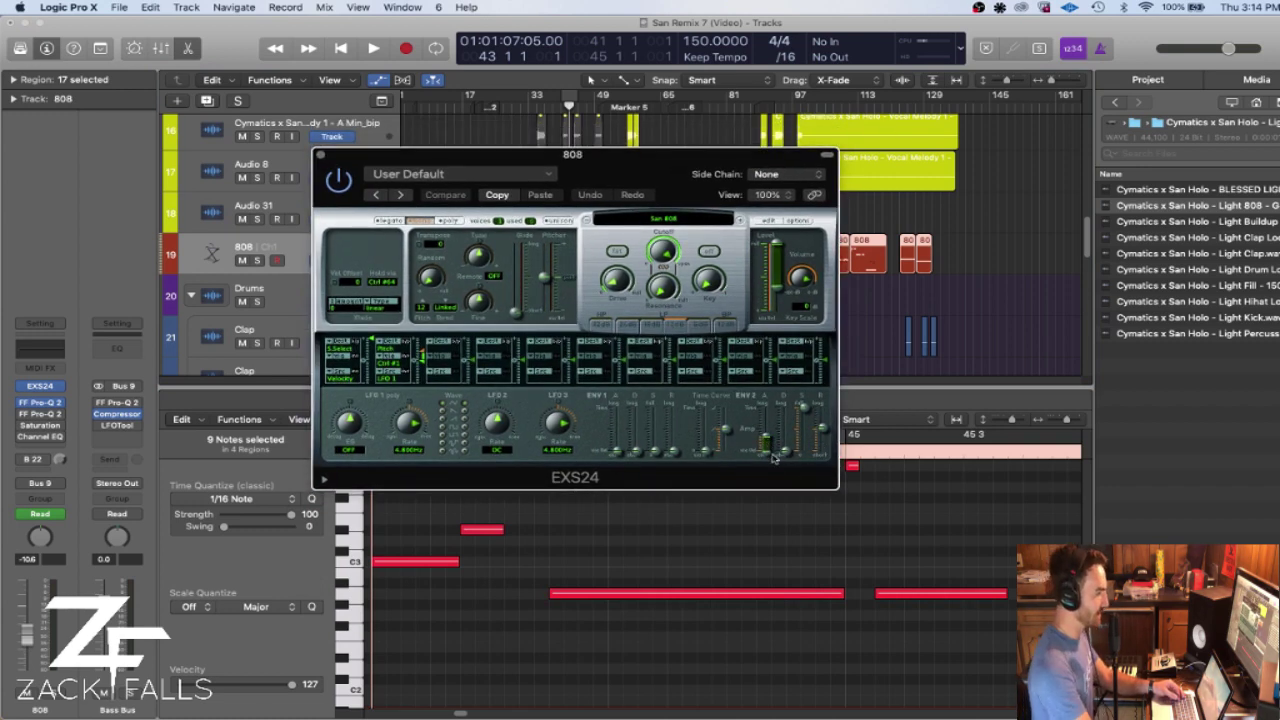
drag(640, 152, 711, 190)
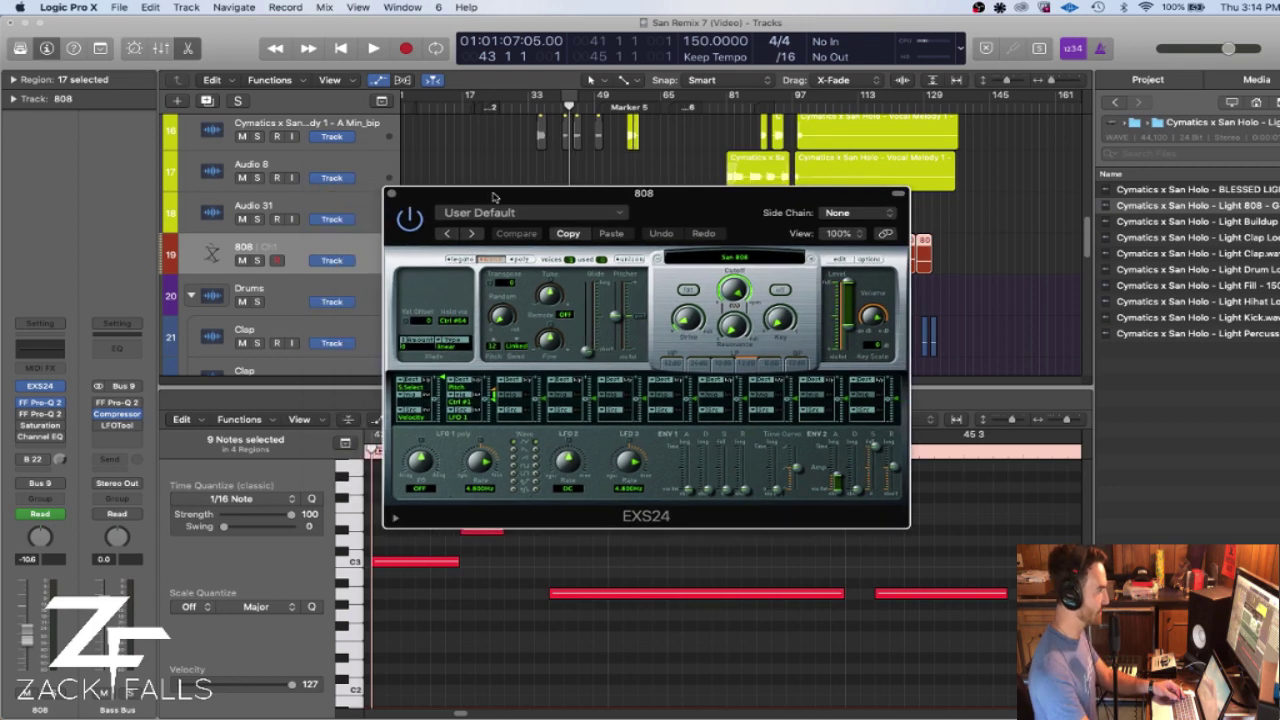
- Examine the San 808 sample zone in the EXS24 Instrument Editor, and close the editor and the sampler window
click(838, 260)
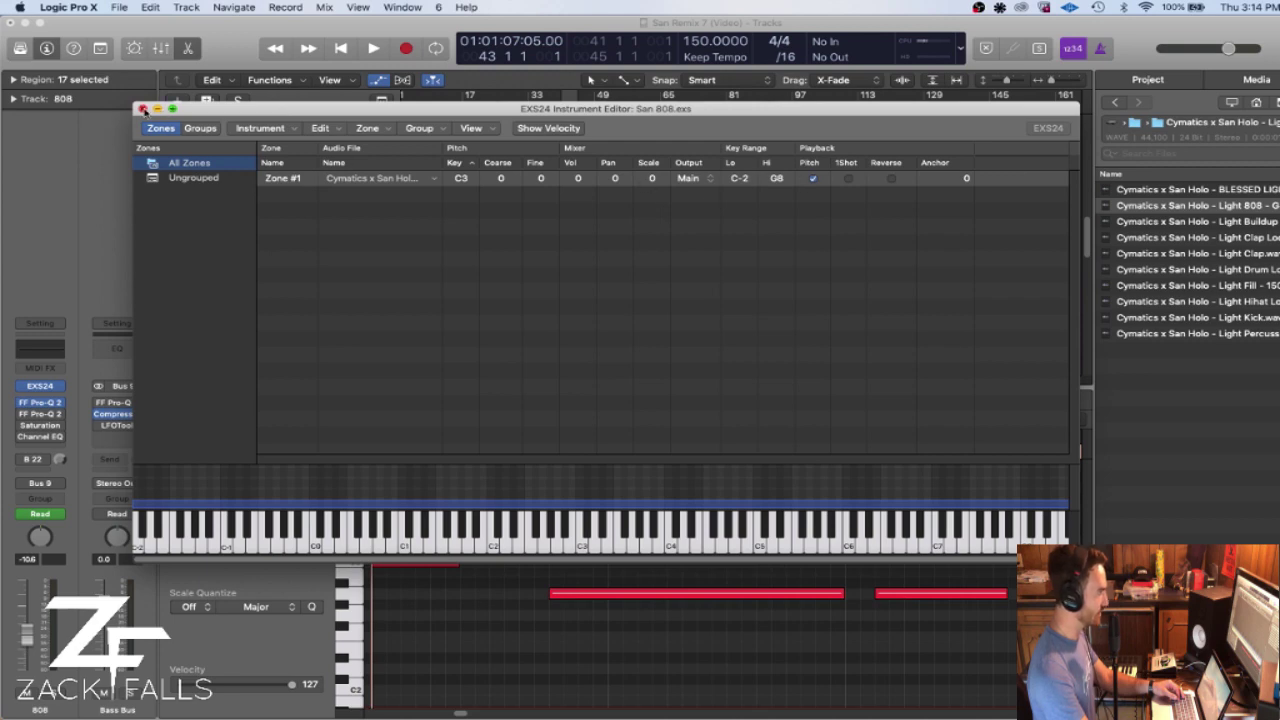
click(143, 109)
click(395, 194)
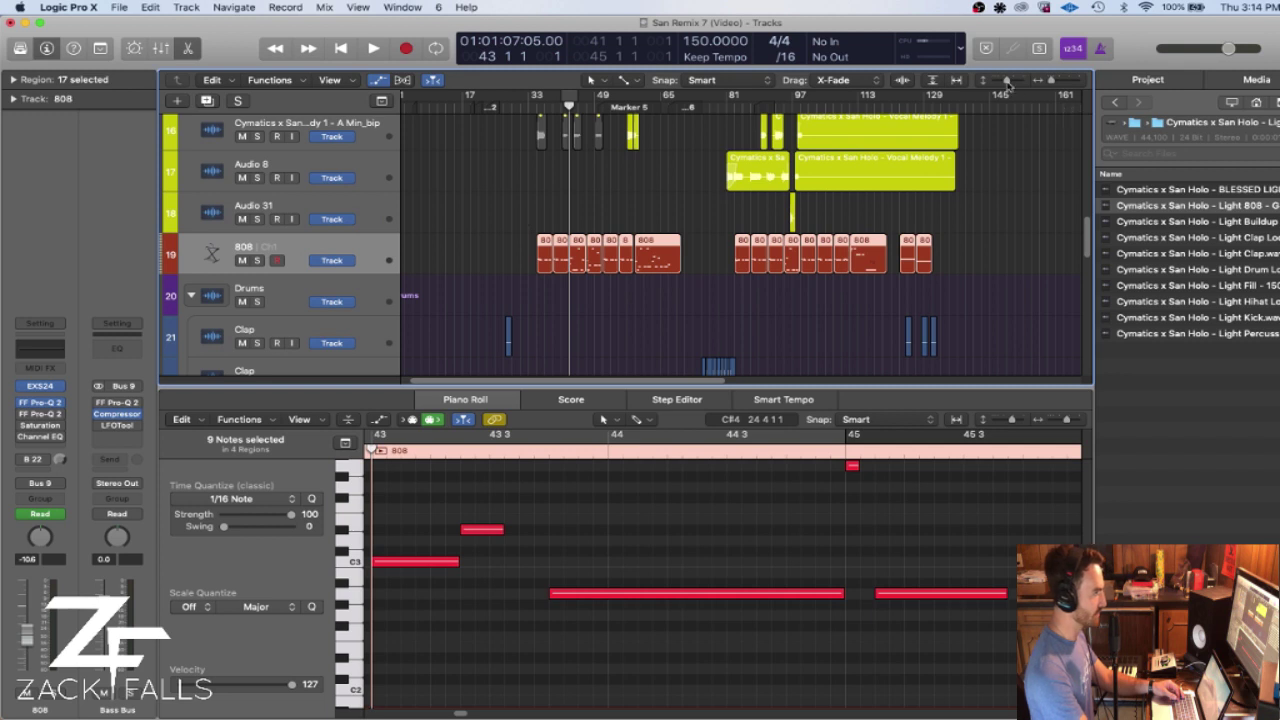
- Show track automation and listen to the 808 soloed in a bar 42–49 cycle, and unsoloed from bar 41 with cycling off
key(a)
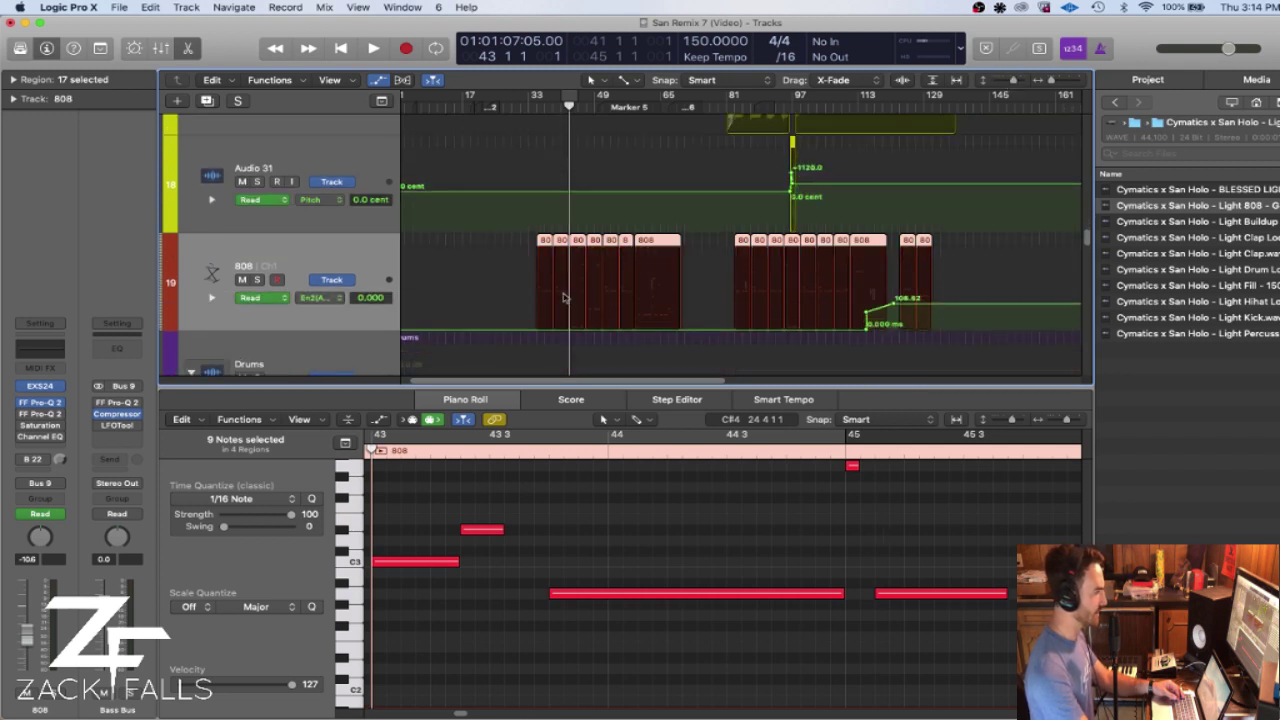
drag(567, 100, 590, 100)
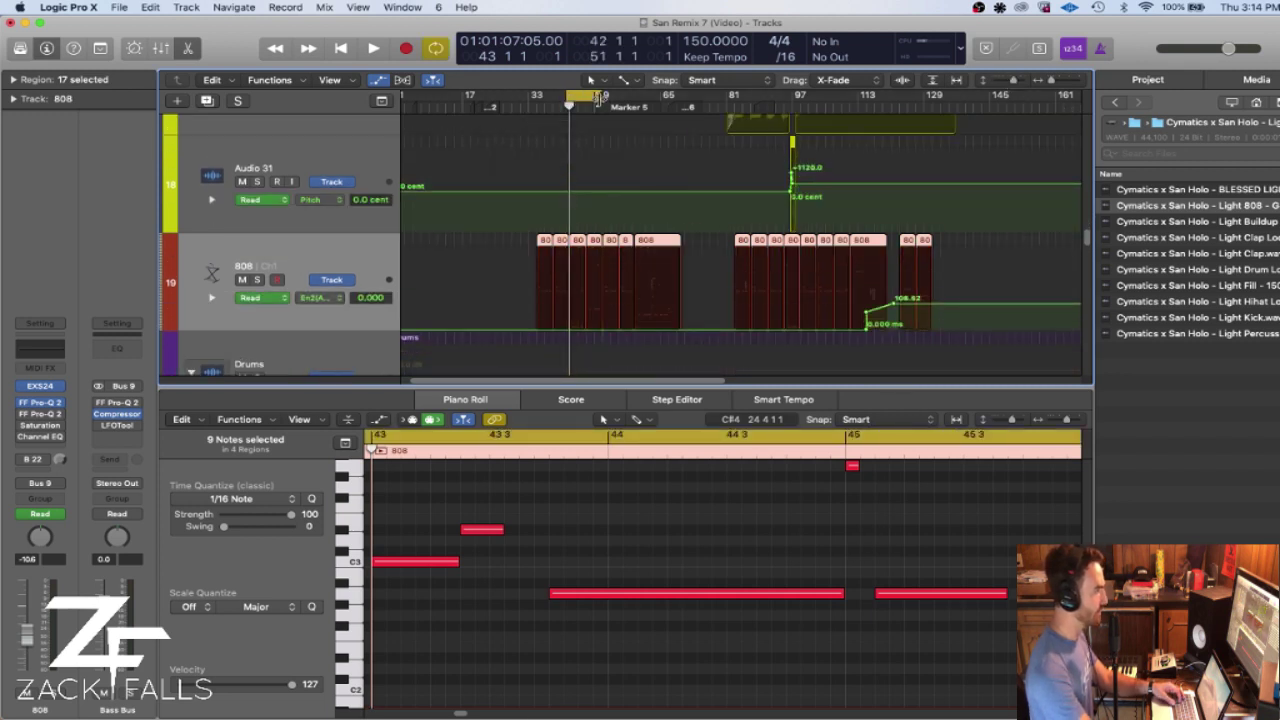
key(s)
key(space)
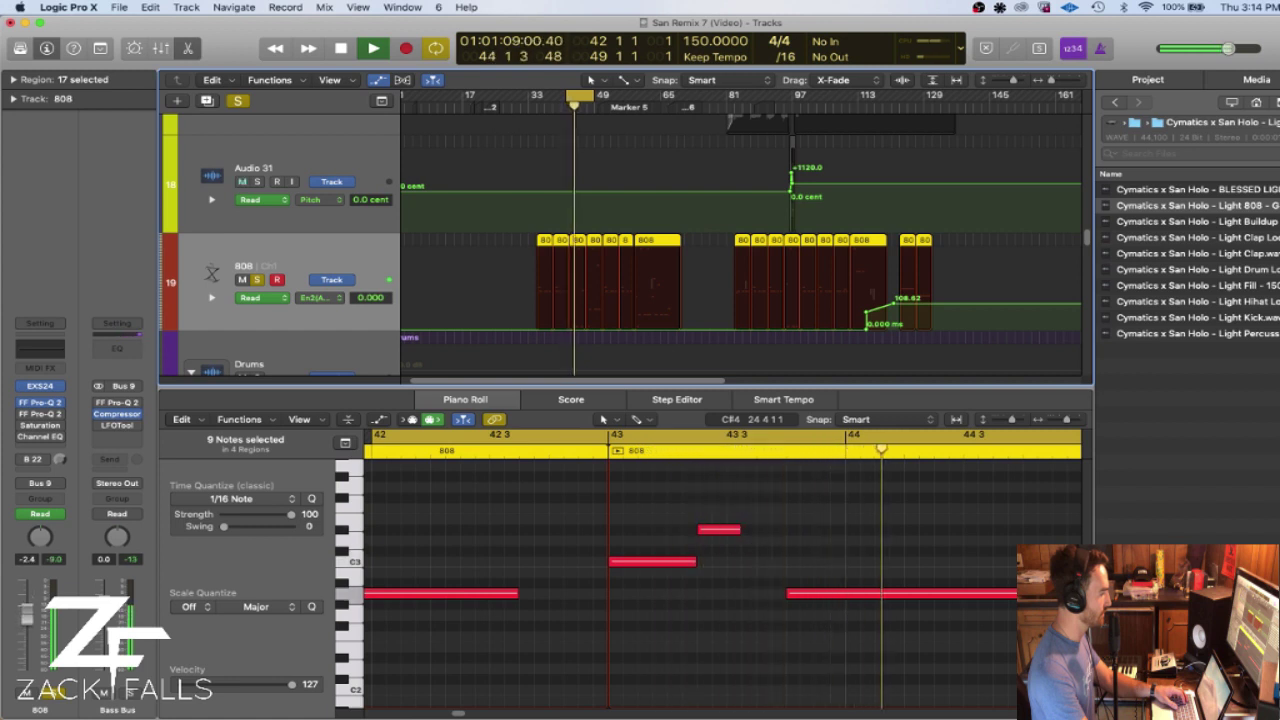
key(space)
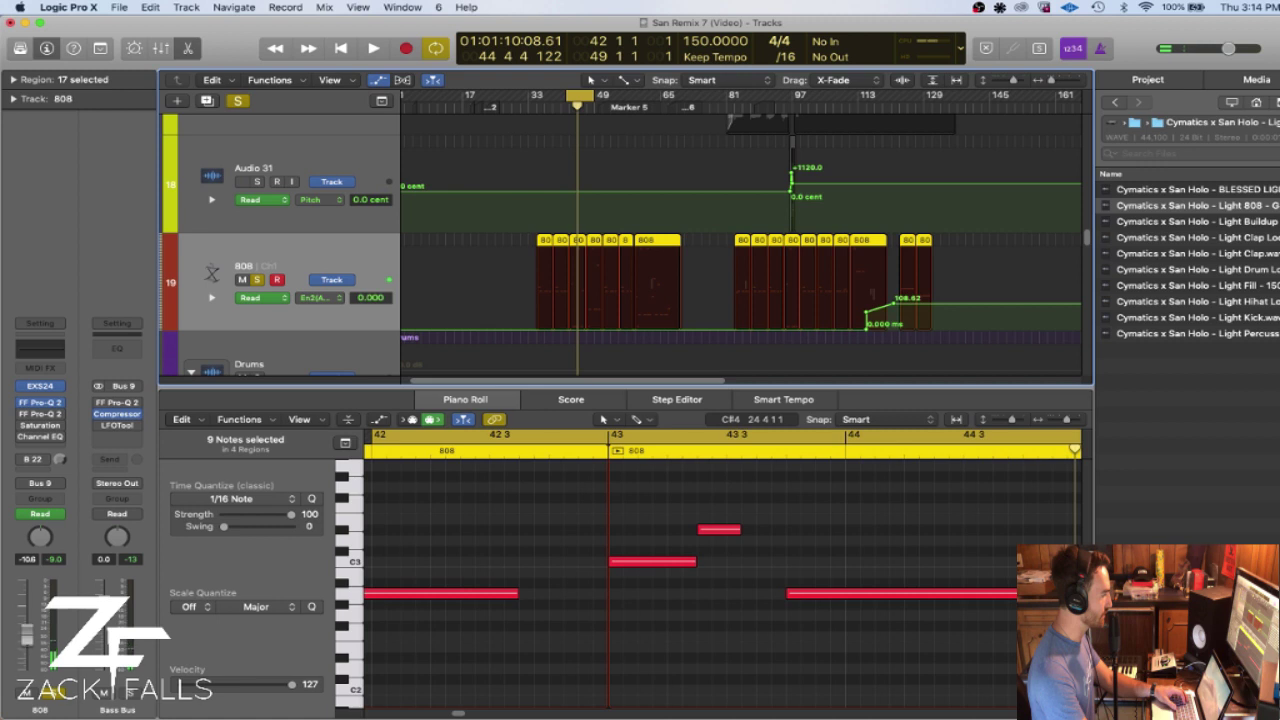
click(572, 96)
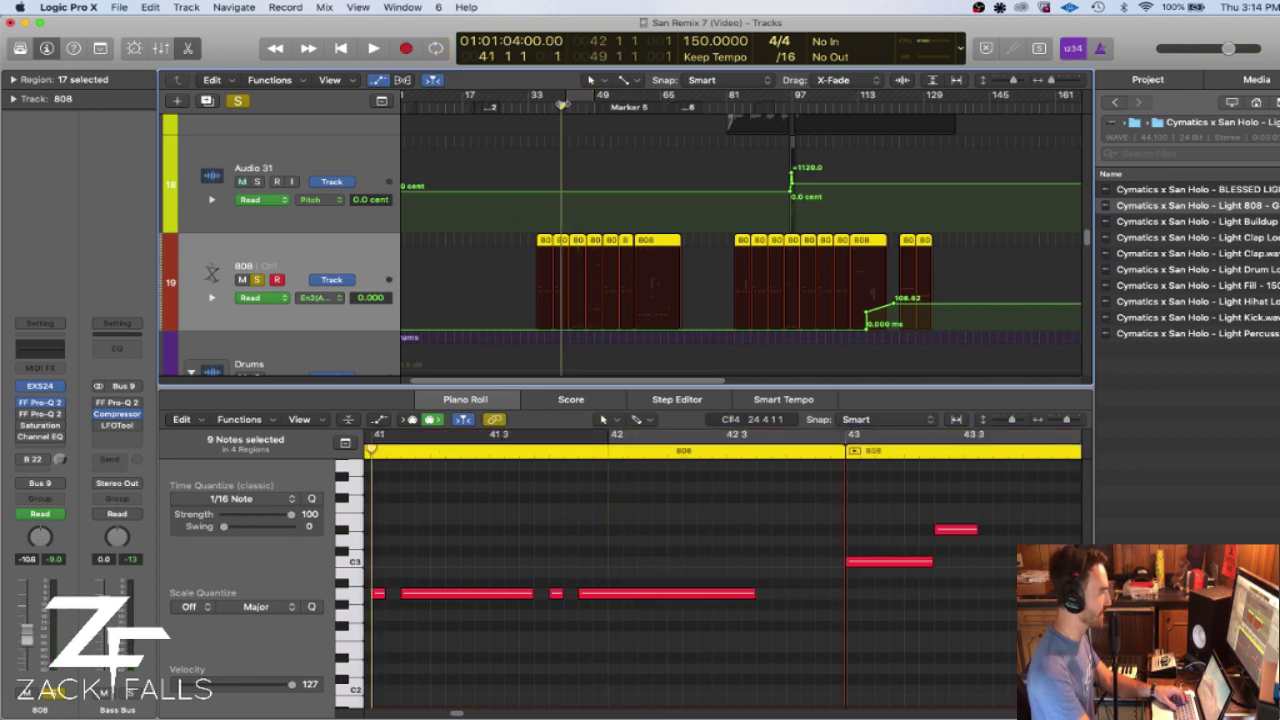
key(space)
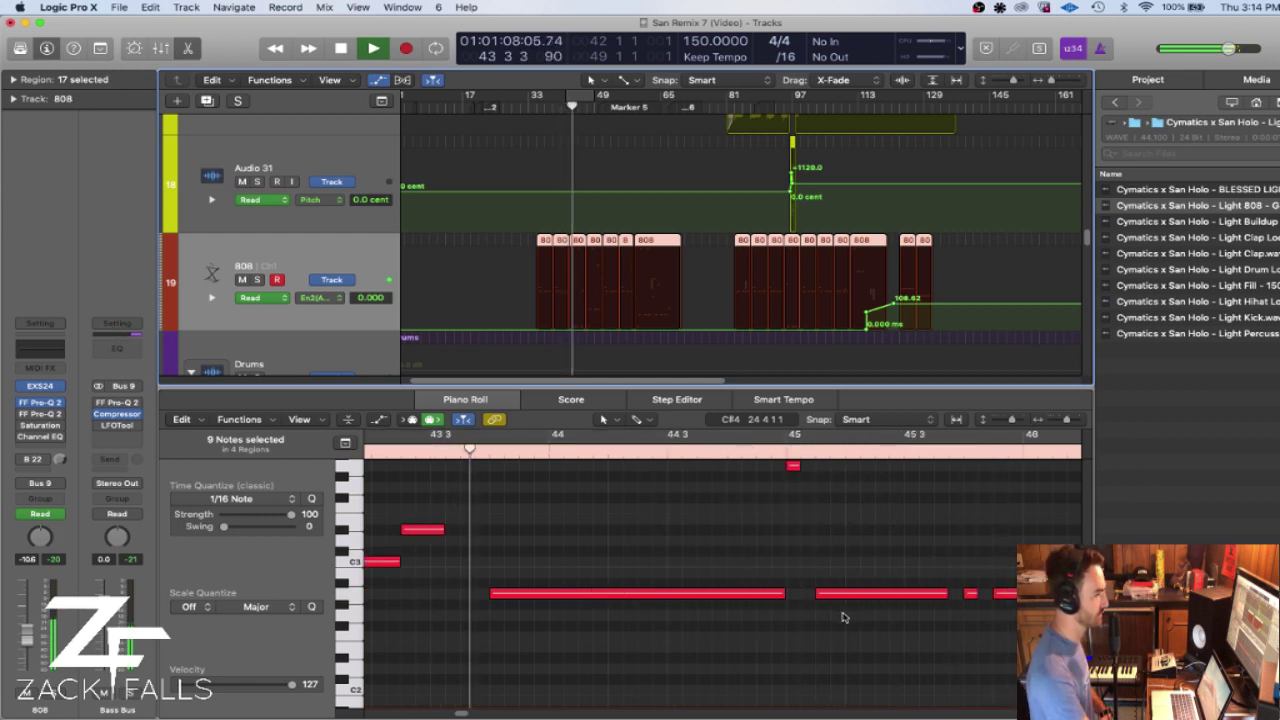
- Hide the track automation, locate the Loop region on track 31, and play the full mix from bar 65
scroll(822, 560, up, 1)
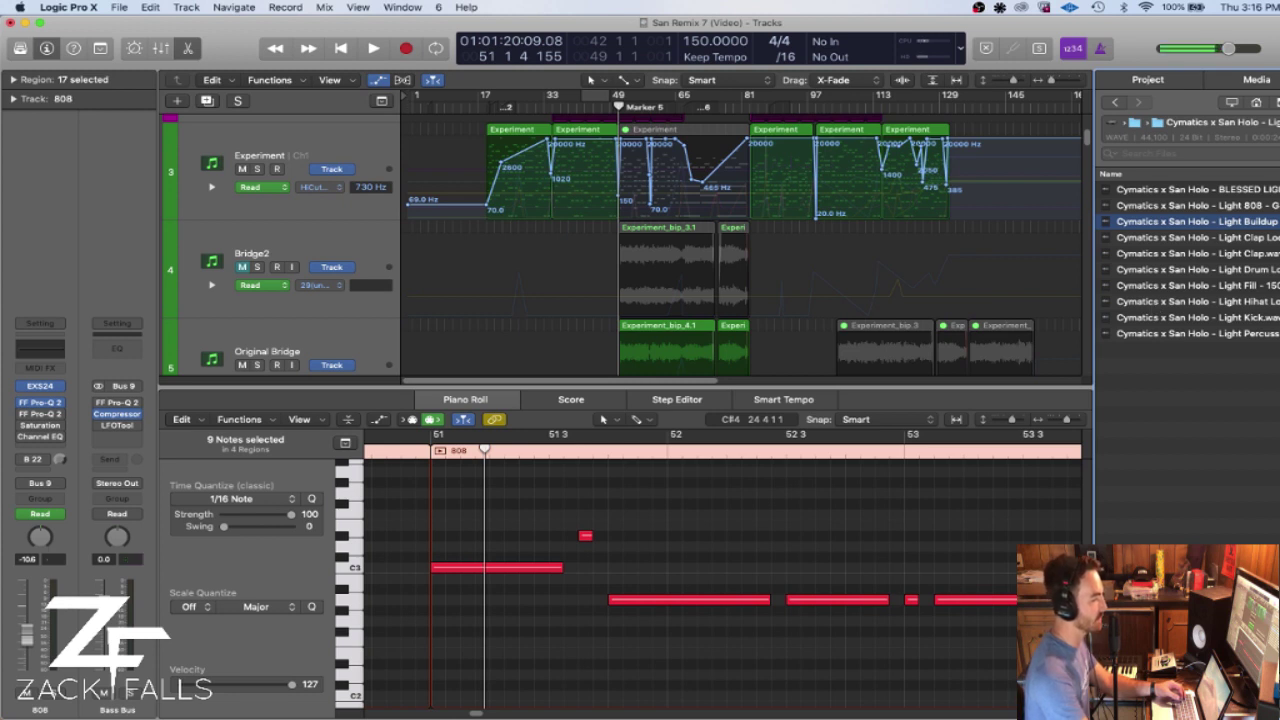
scroll(587, 254, down, 5)
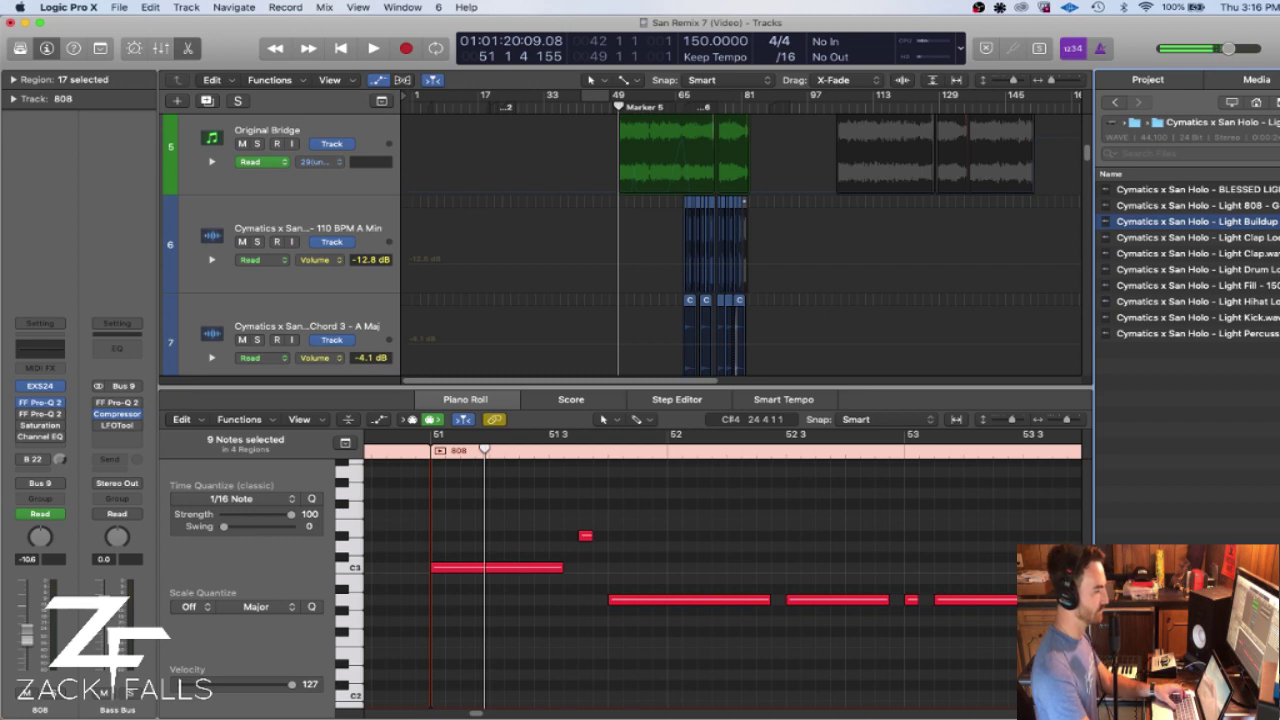
scroll(686, 266, down, 5)
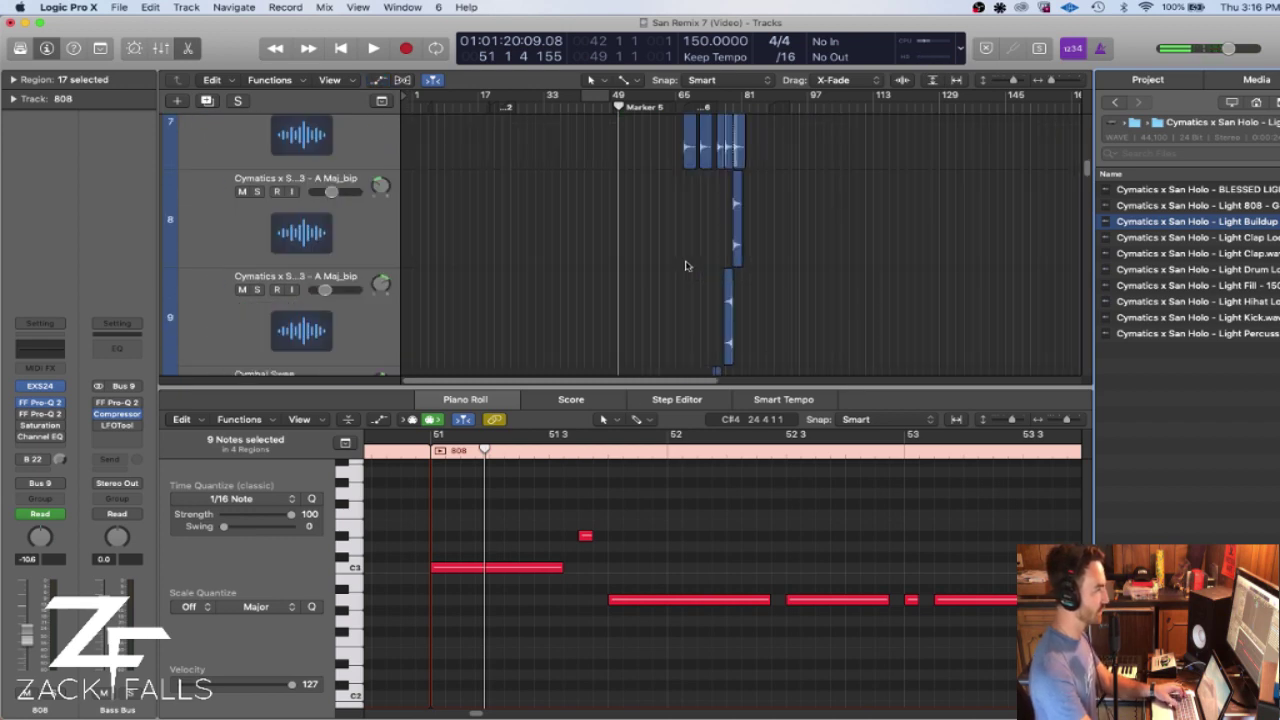
scroll(686, 266, down, 3)
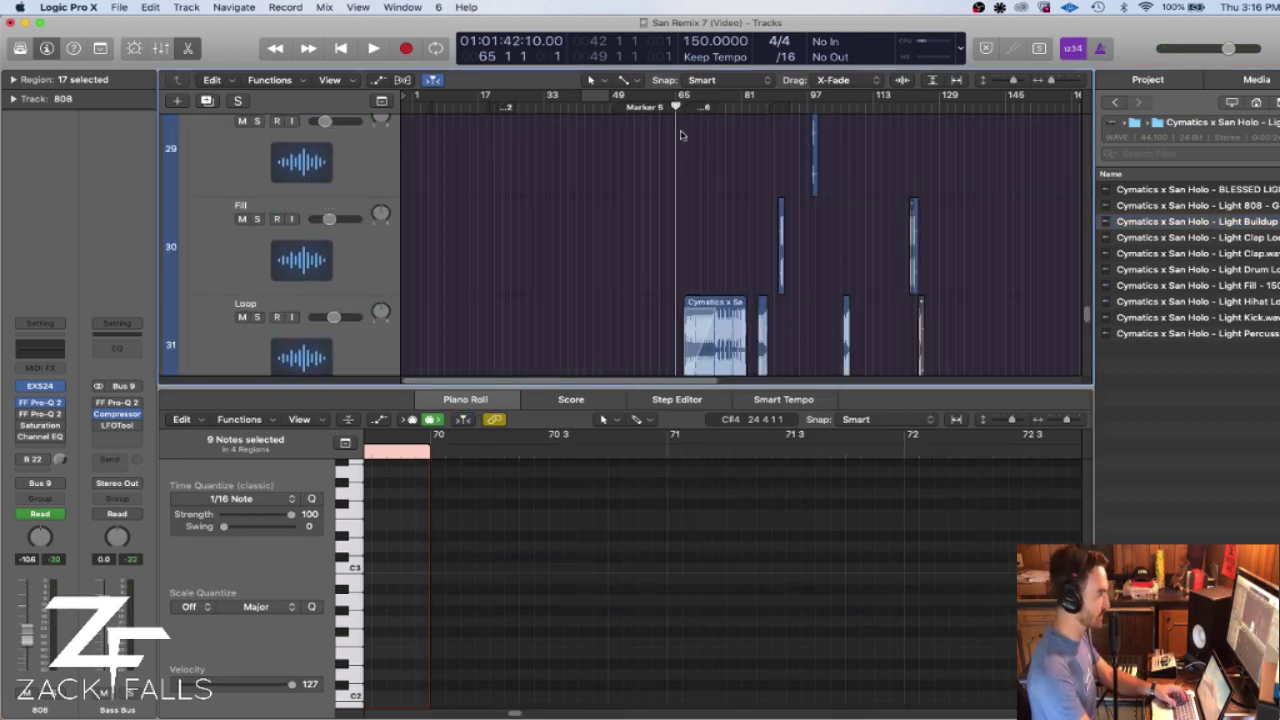
key(space)
scroll(681, 238, down, 3)
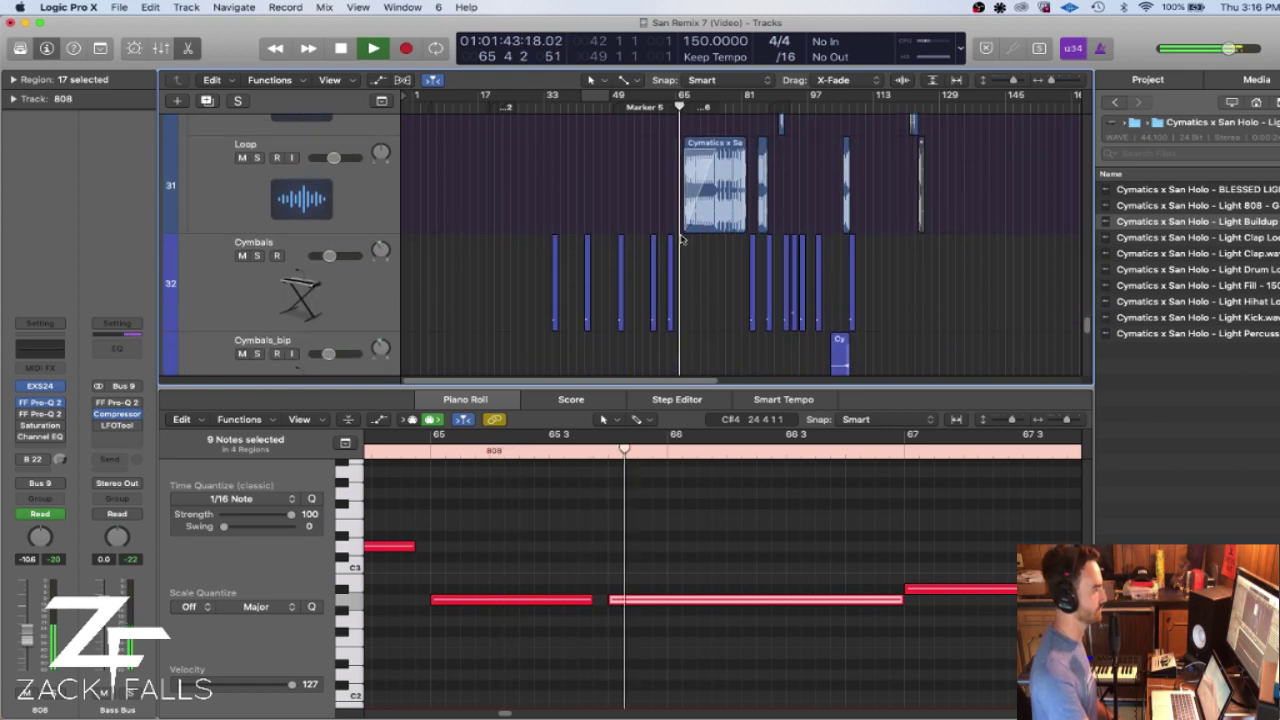
scroll(681, 238, up, 1)
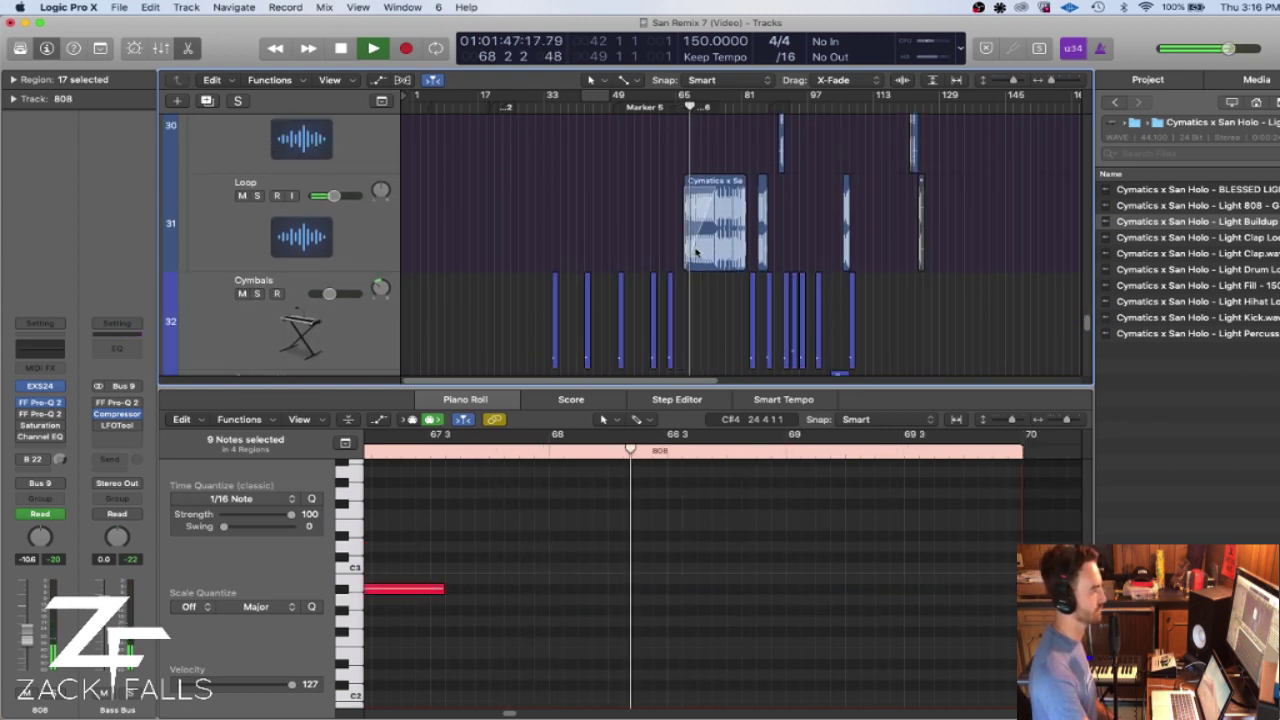
- Compare the Loop track on track 31 in solo and within the full mix during playback, ending unsoloed and stopped
click(258, 196)
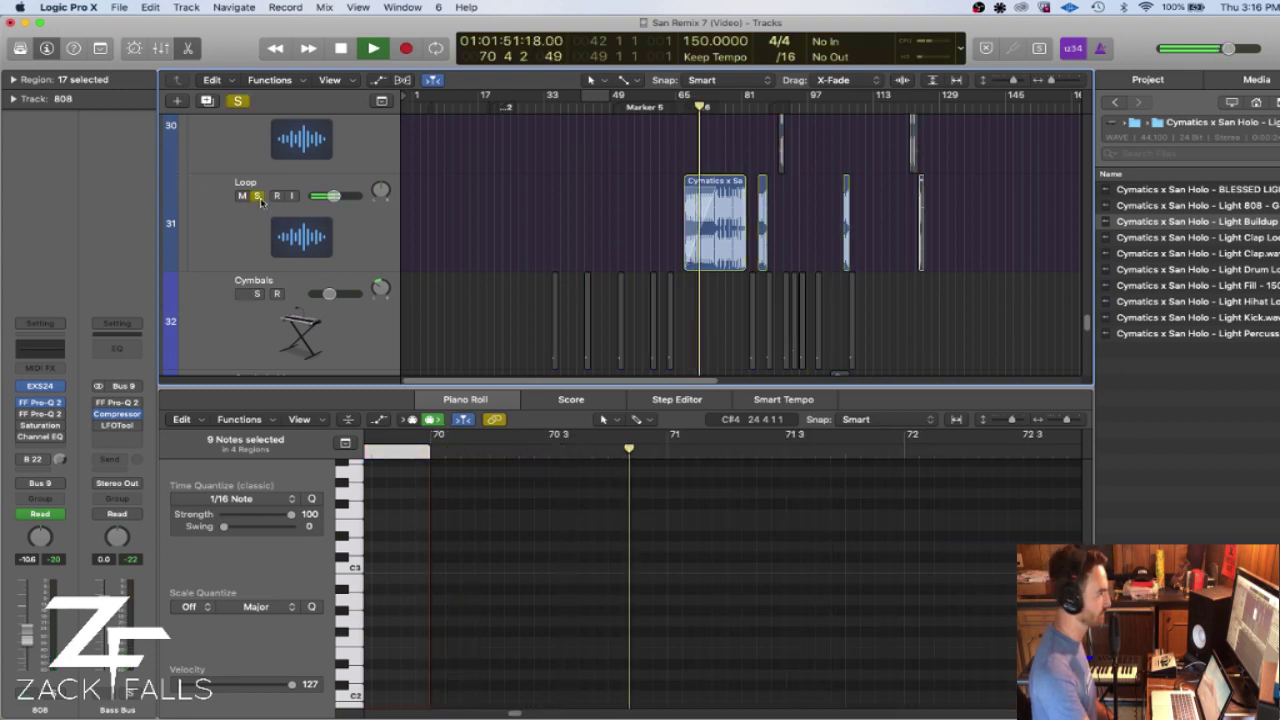
click(258, 196)
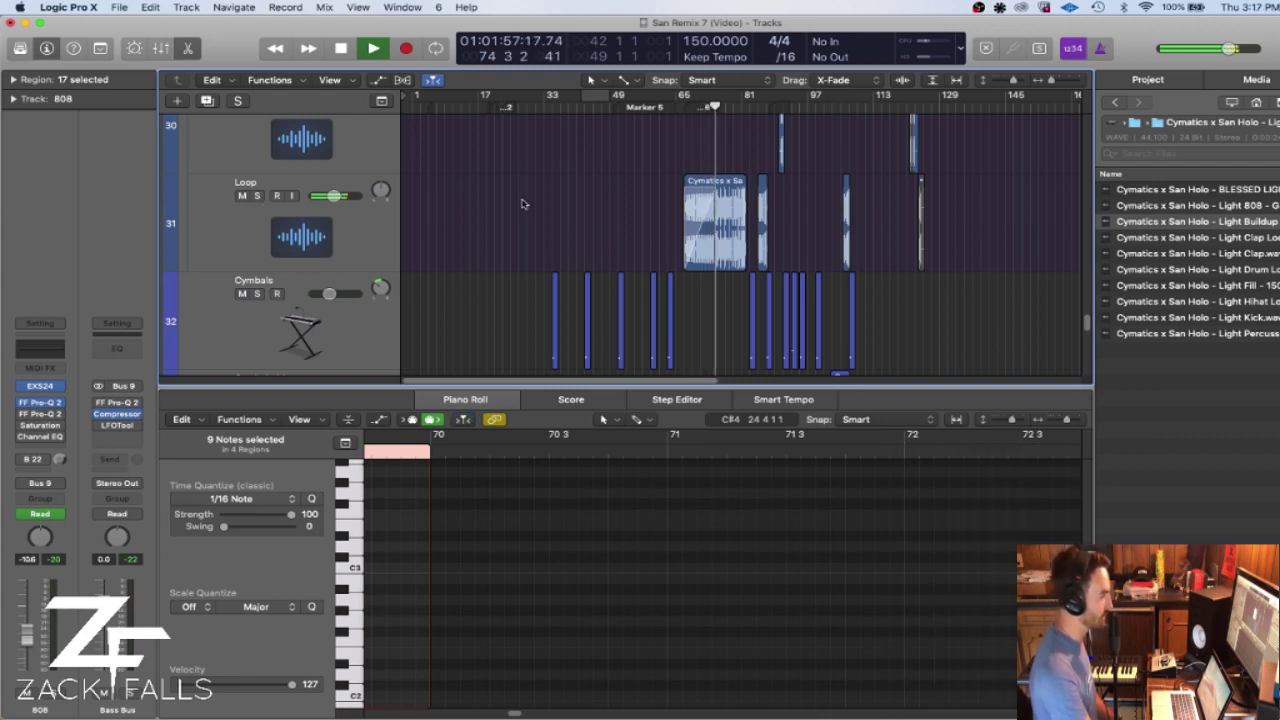
click(258, 196)
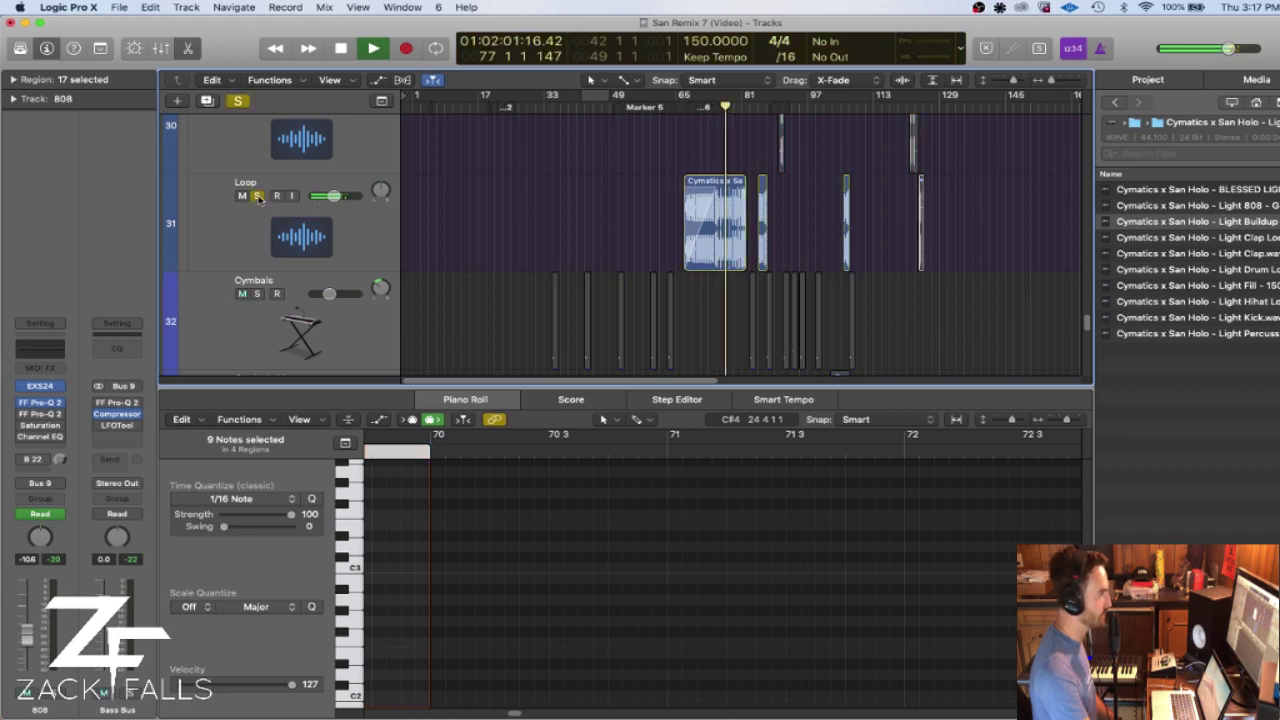
click(258, 196)
key(space)
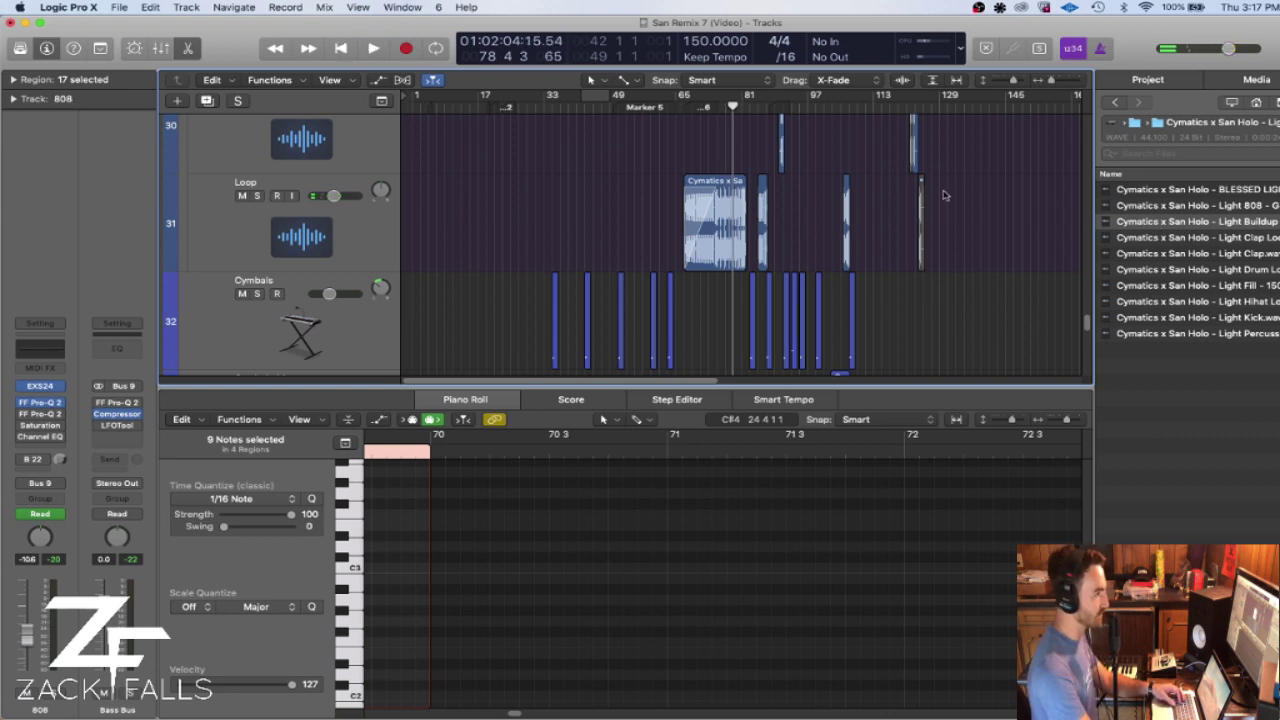
scroll(745, 140, down, 3)
scroll(740, 148, up, 5)
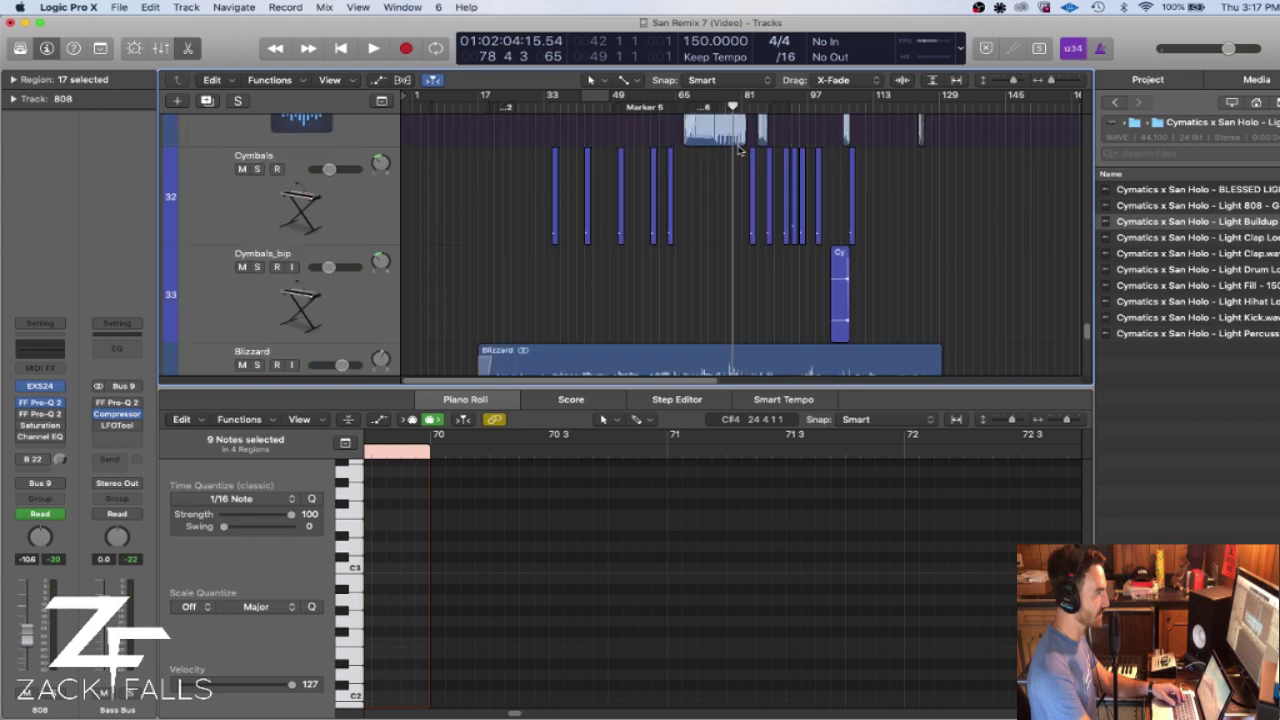
- Preview the San Holo Light Clap Loop sample in the file browser, and locate the drum loop tracks in the arrangement
scroll(770, 155, down, 2)
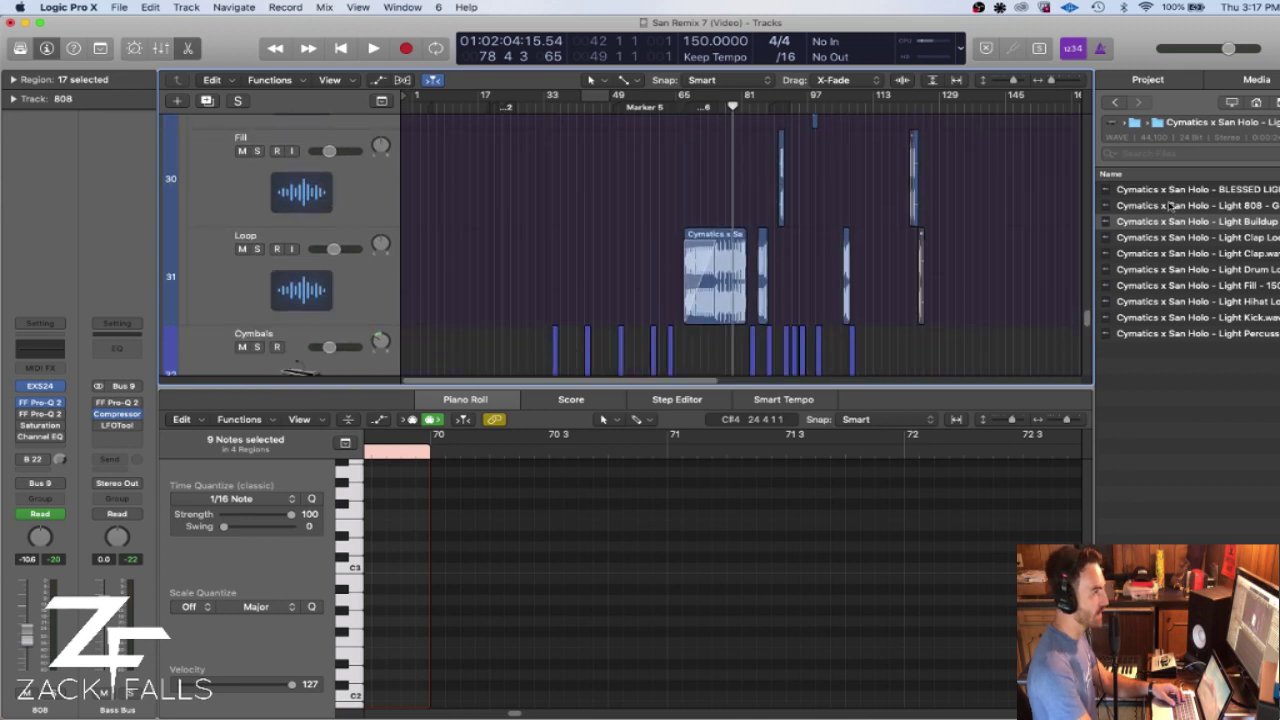
click(1245, 237)
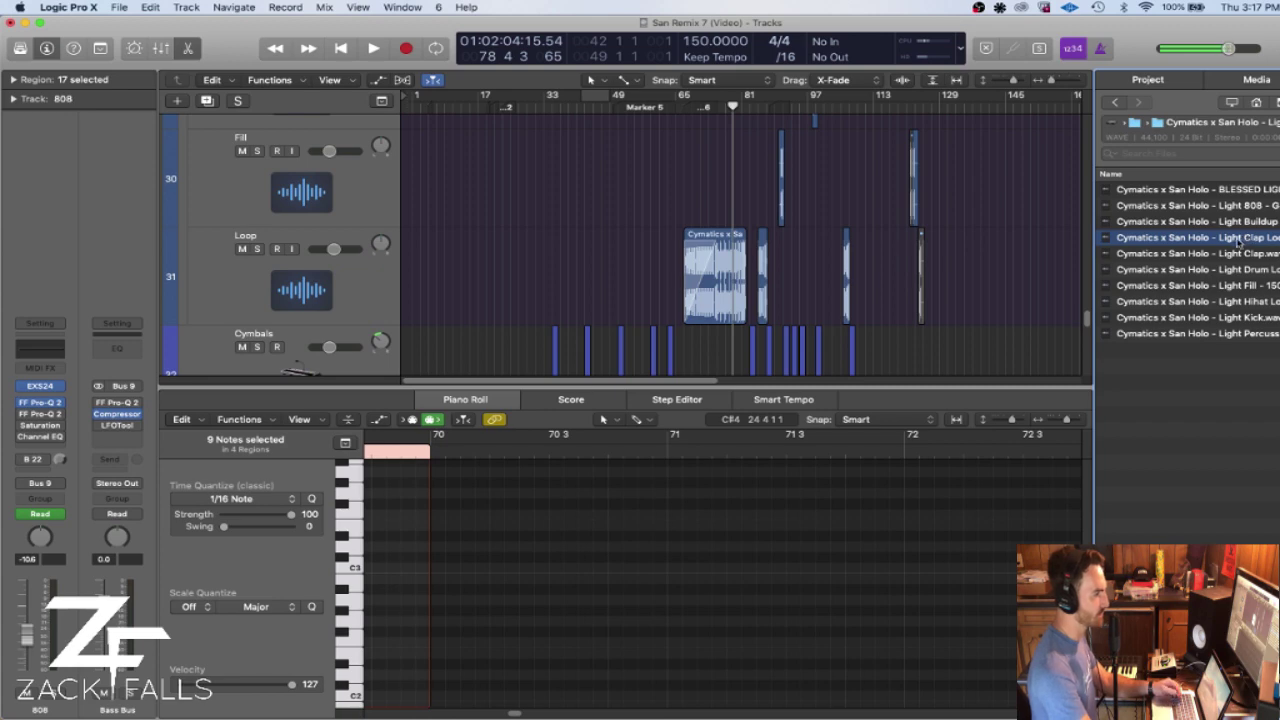
scroll(758, 310, down, 6)
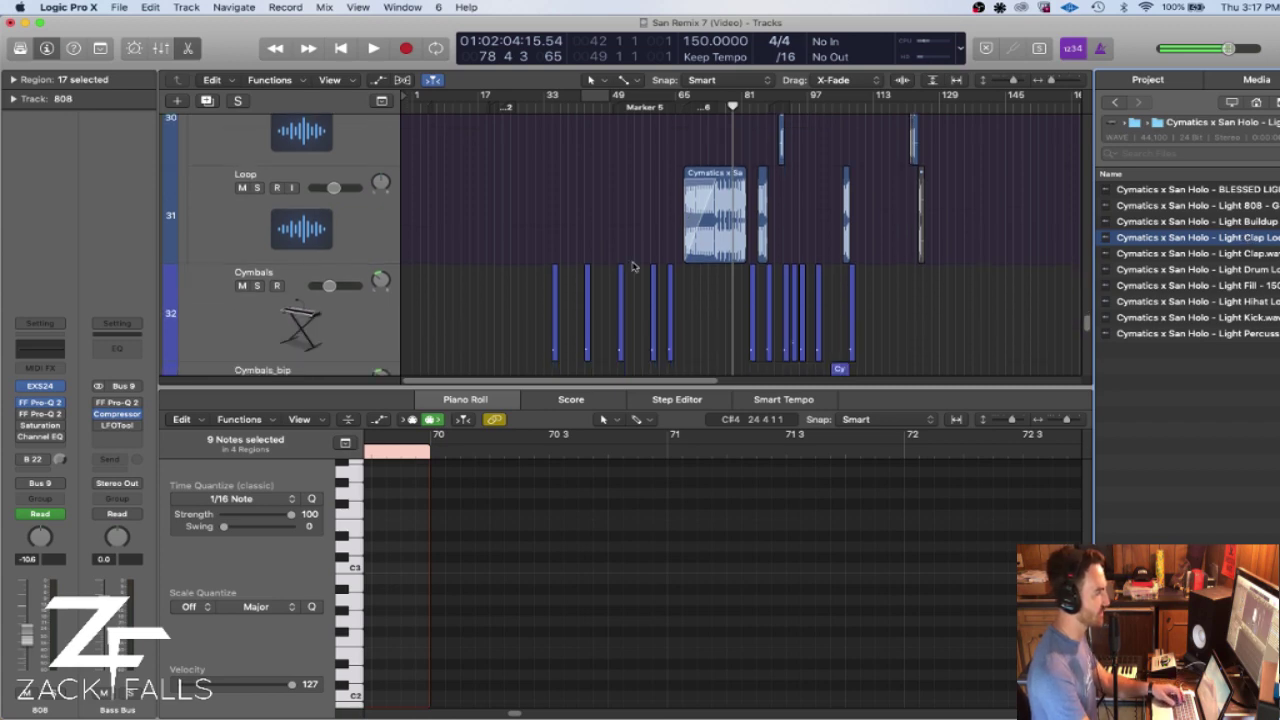
scroll(560, 285, up, 15)
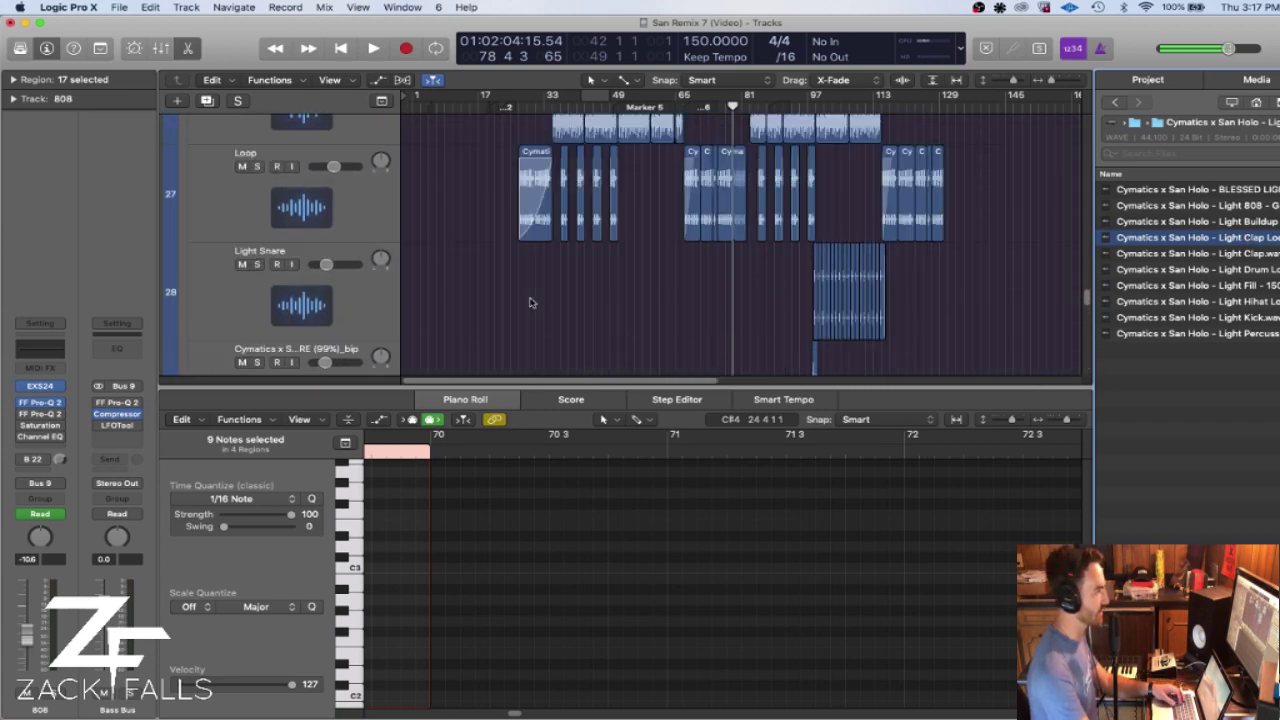
- Solo the Drum Main Loop on track 26 and play it from the start of its first region
click(560, 112)
click(258, 292)
key(space)
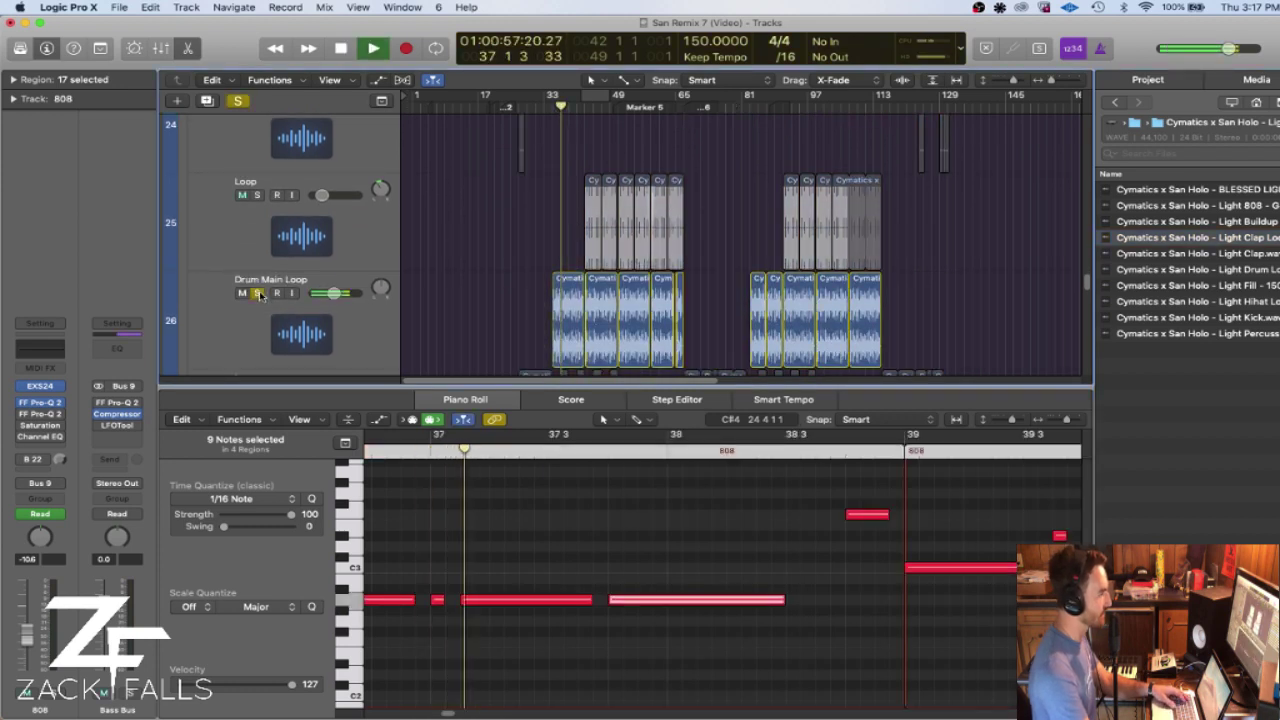
- Listen to the clap Loop on track 25 soloed together with the Drum Main Loop, and soloed alone
click(257, 194)
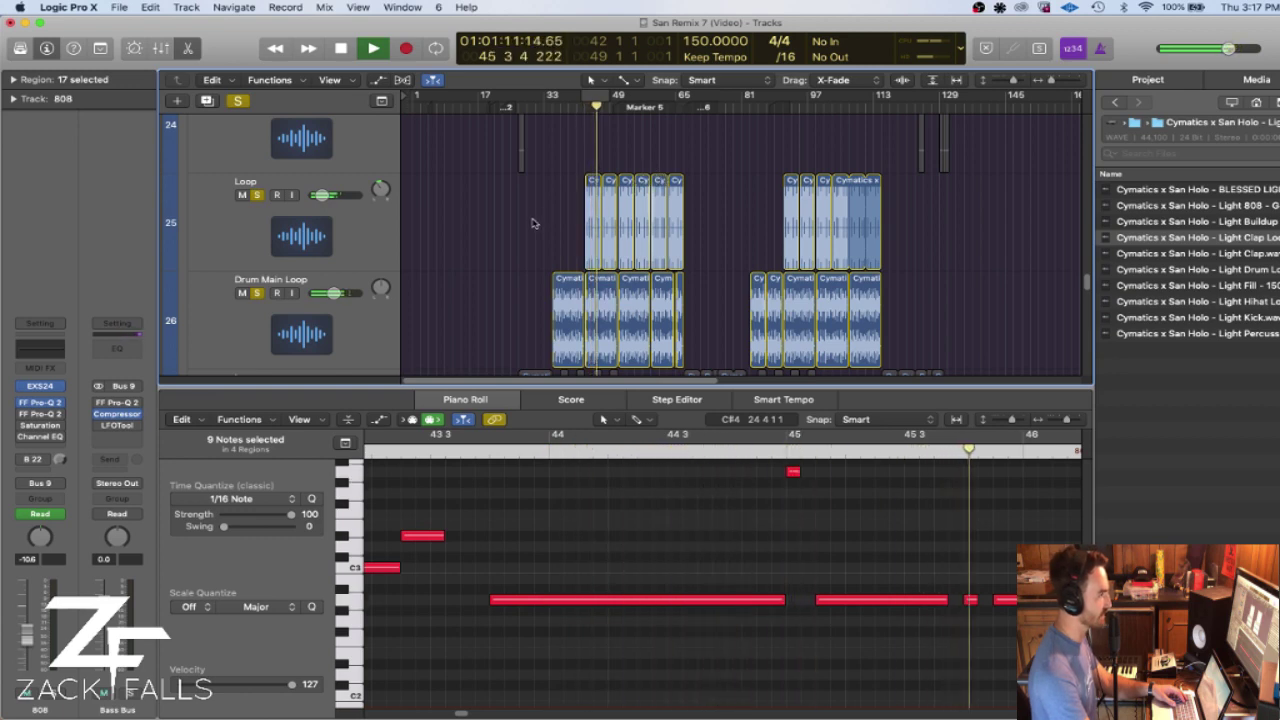
key(space)
key(Down)
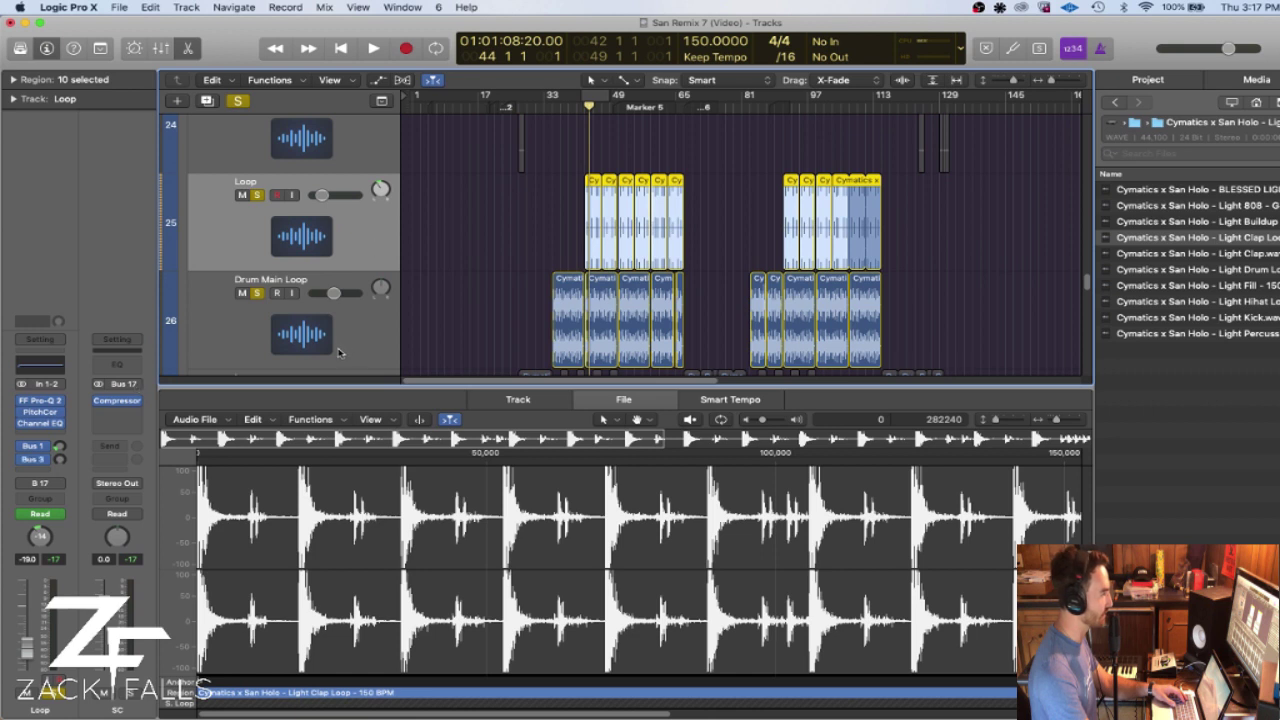
click(255, 294)
key(space)
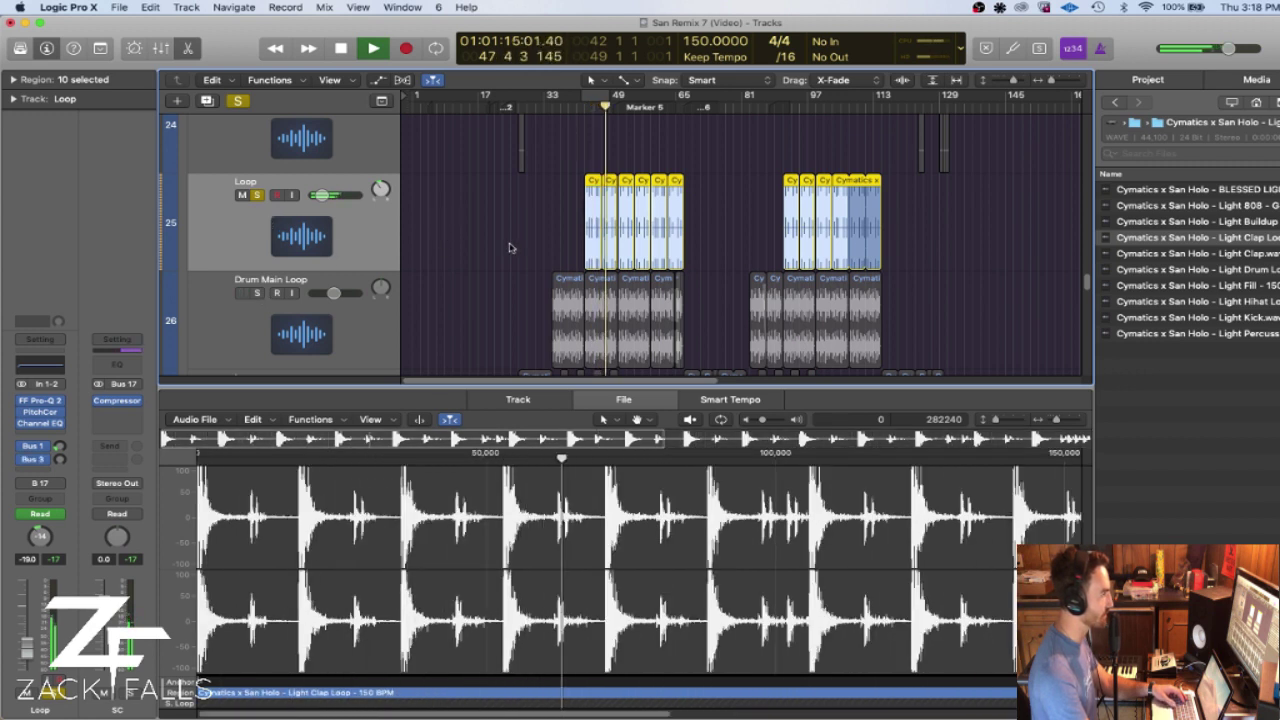
key(space)
- Preview the San Holo Light Clap sample in the file browser, and unsolo the clap Loop on track 25
click(1228, 253)
scroll(418, 289, down, 3)
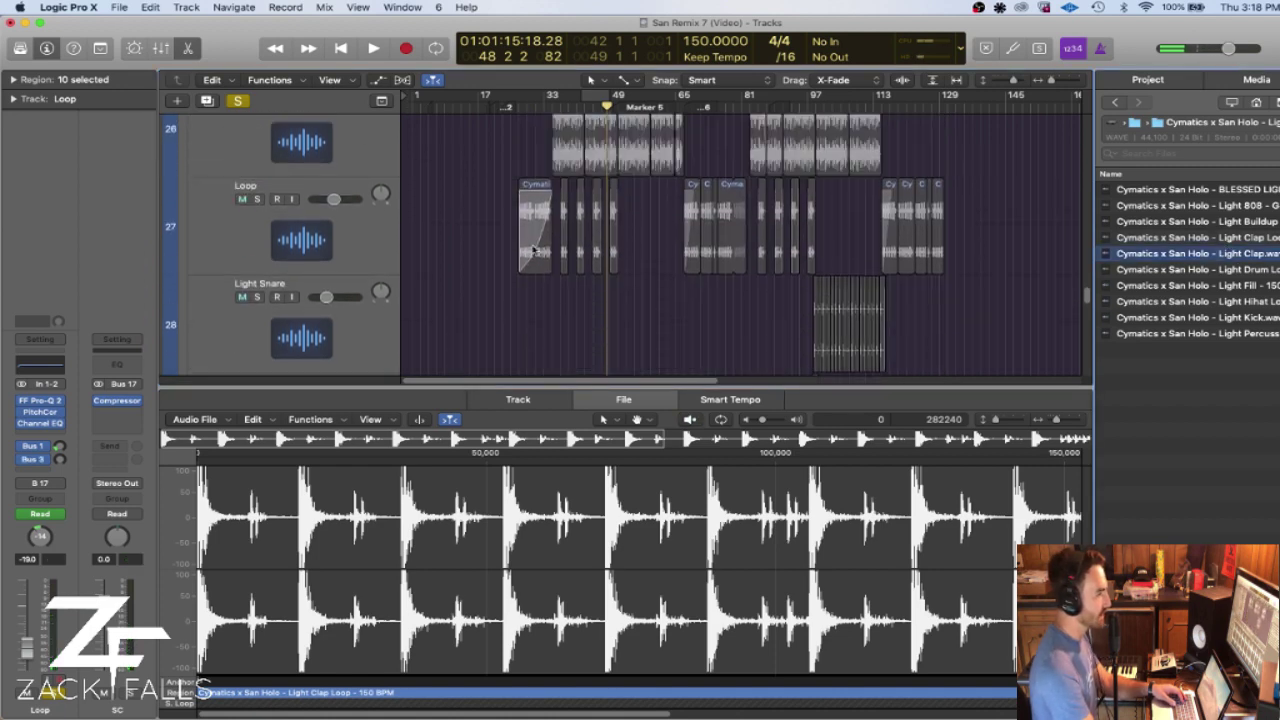
scroll(418, 289, up, 4)
click(1240, 253)
scroll(800, 265, down, 1)
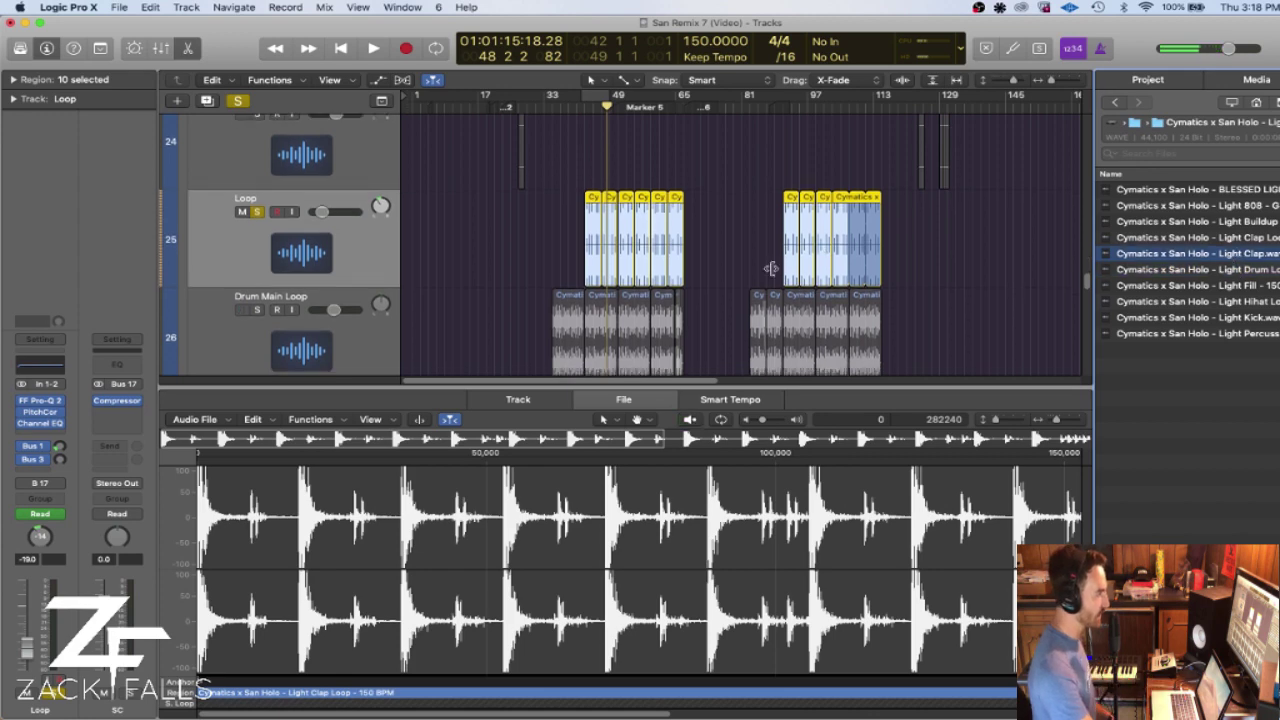
scroll(800, 265, down, 5)
scroll(509, 257, up, 3)
click(258, 171)
- Locate the buildup Loop on track 31, place the playhead at bar 75, and solo the track
scroll(384, 222, down, 8)
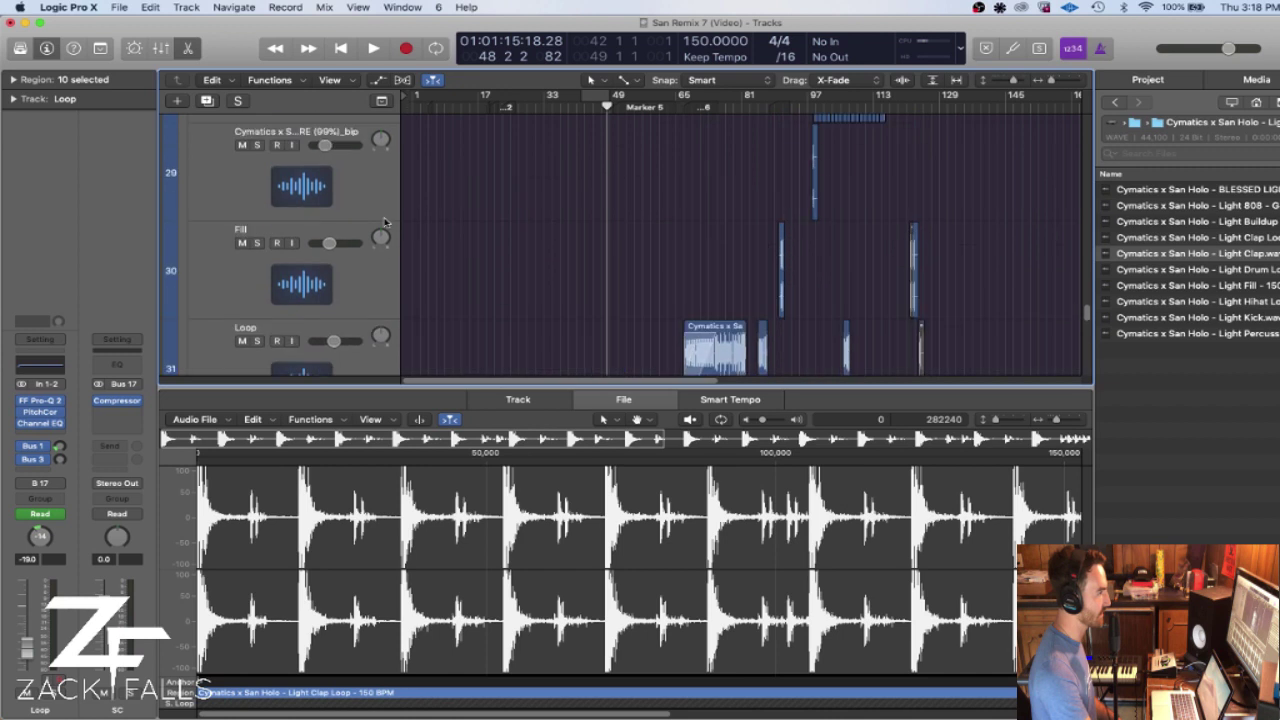
scroll(384, 222, down, 4)
scroll(600, 240, up, 2)
click(716, 107)
key(space)
key(space)
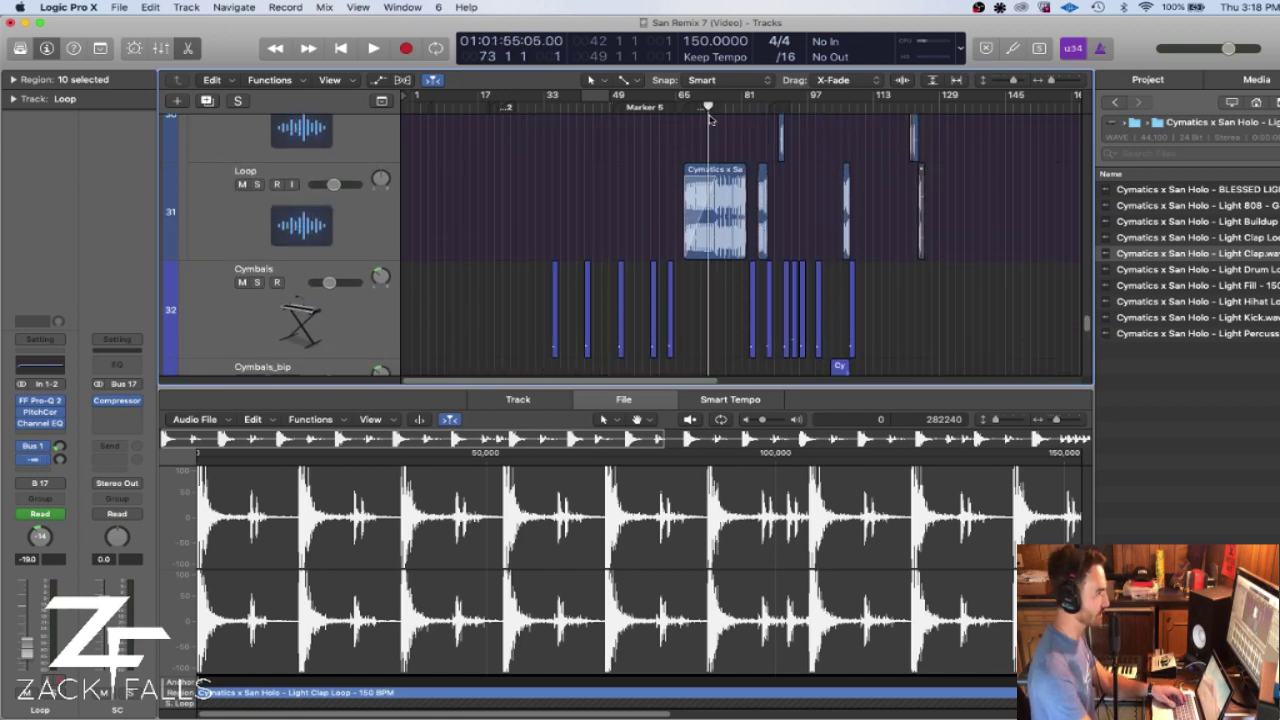
click(257, 184)
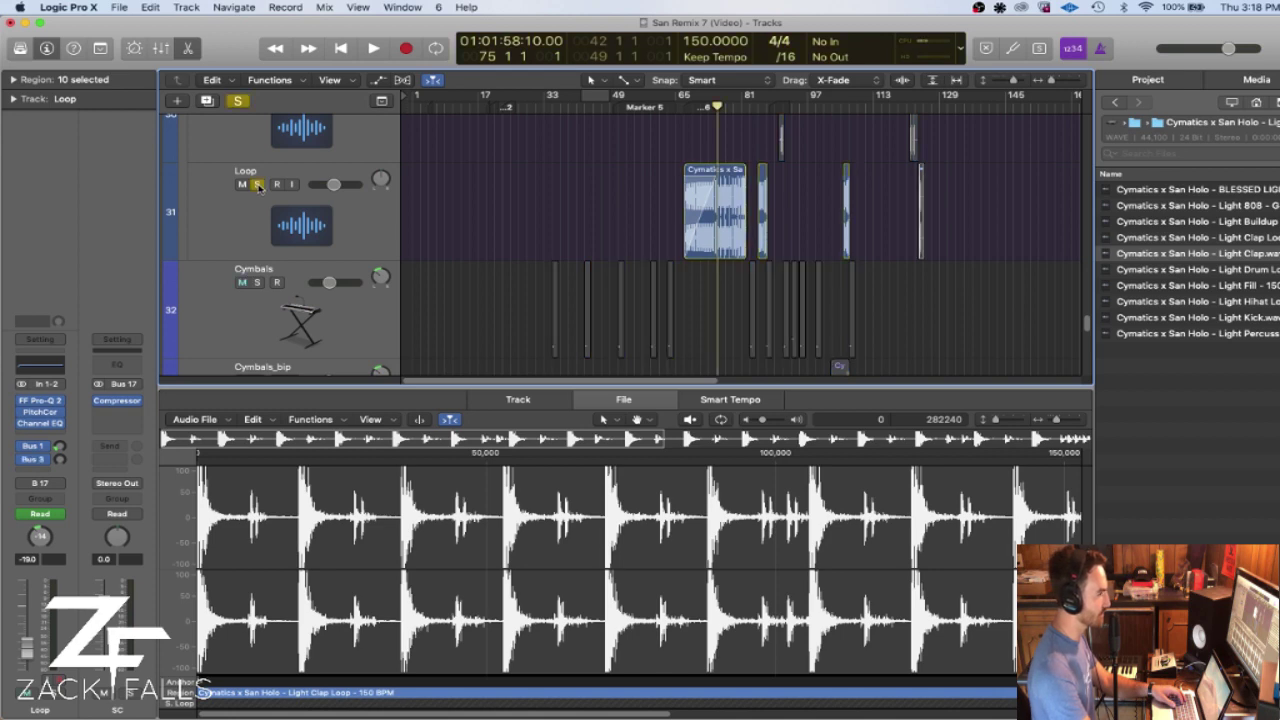
- Solo the Clap on track 22 and listen to its chopped Light Clap regions from bar 75
scroll(640, 196, up, 5)
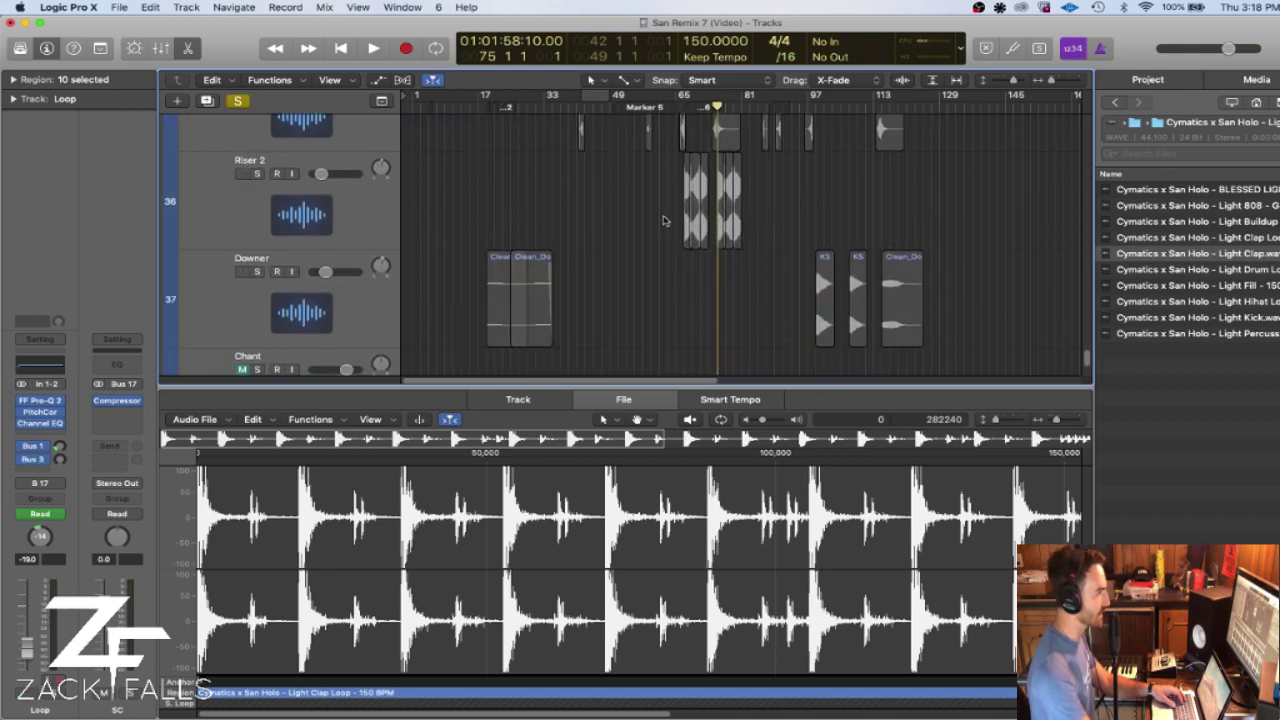
scroll(640, 236, up, 3)
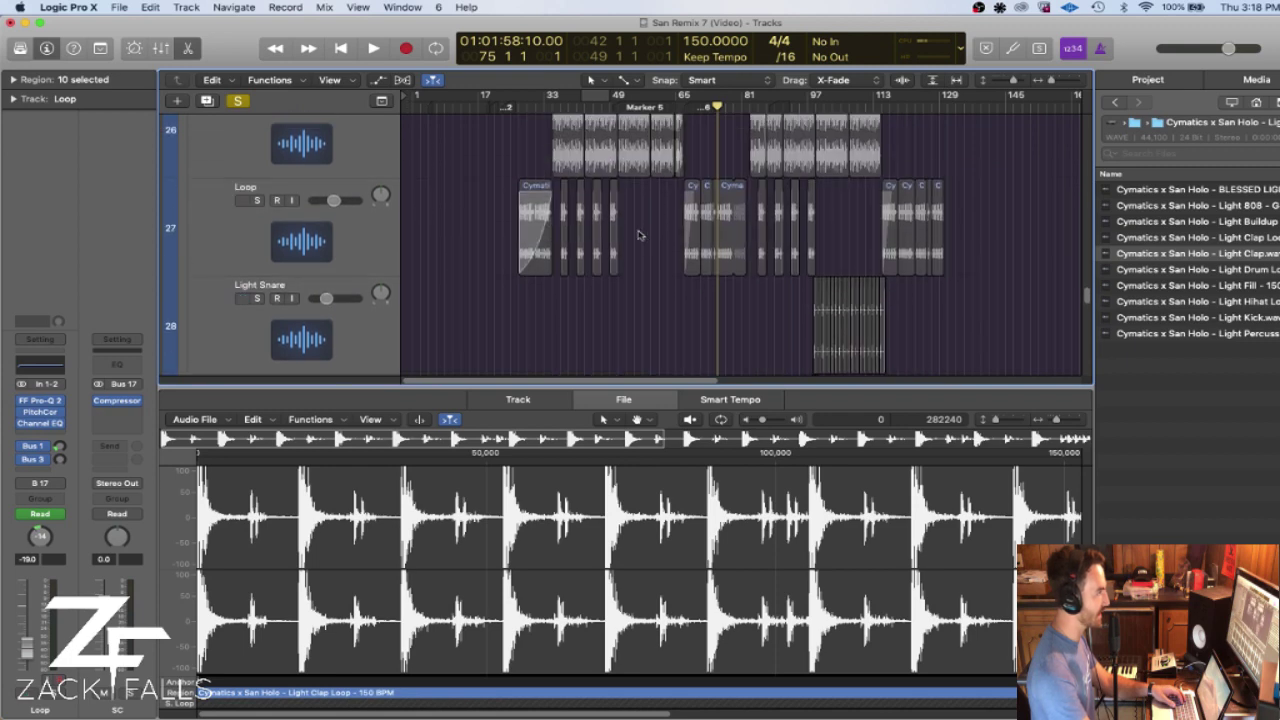
scroll(640, 235, up, 5)
click(290, 165)
click(257, 152)
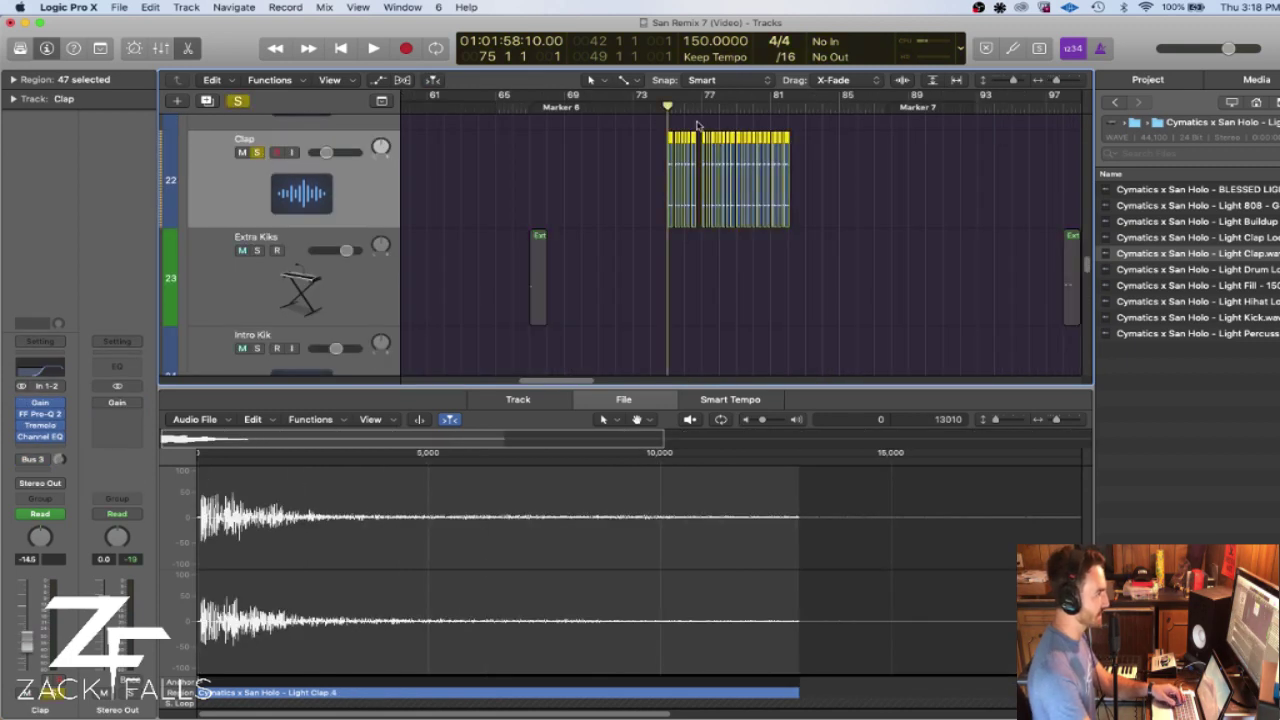
scroll(697, 125, up, 2)
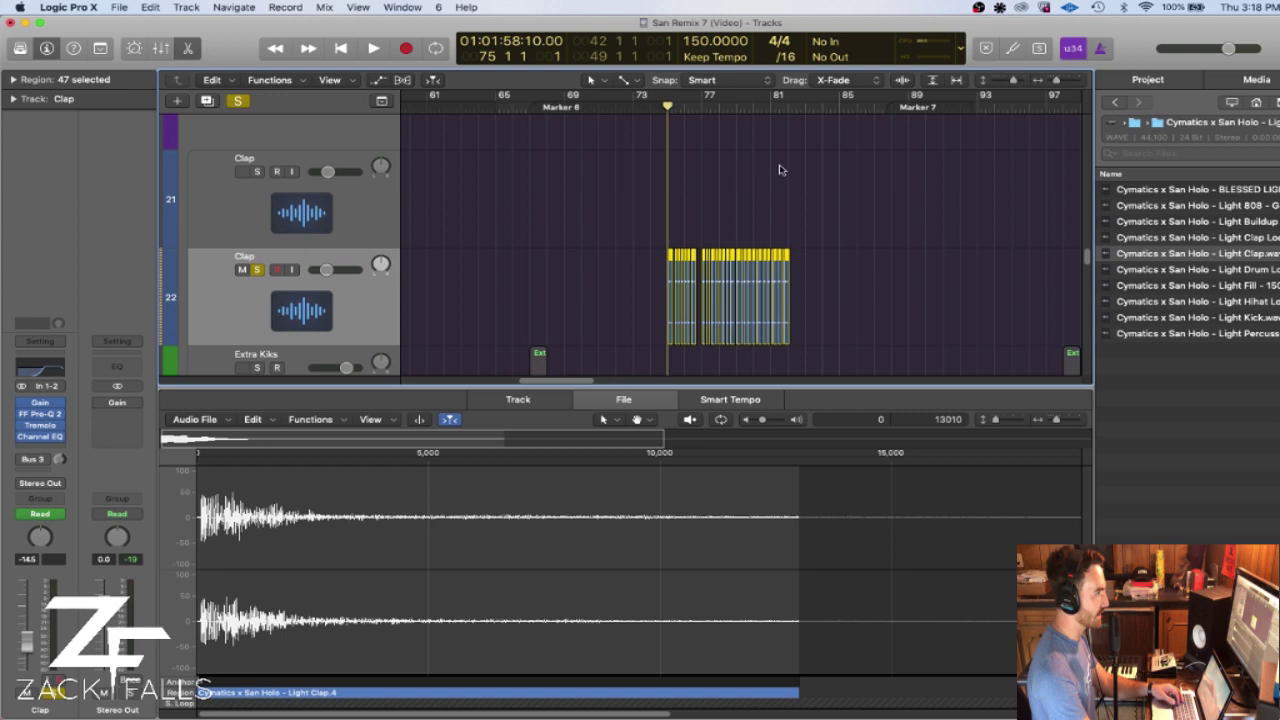
drag(1056, 80, 1060, 80)
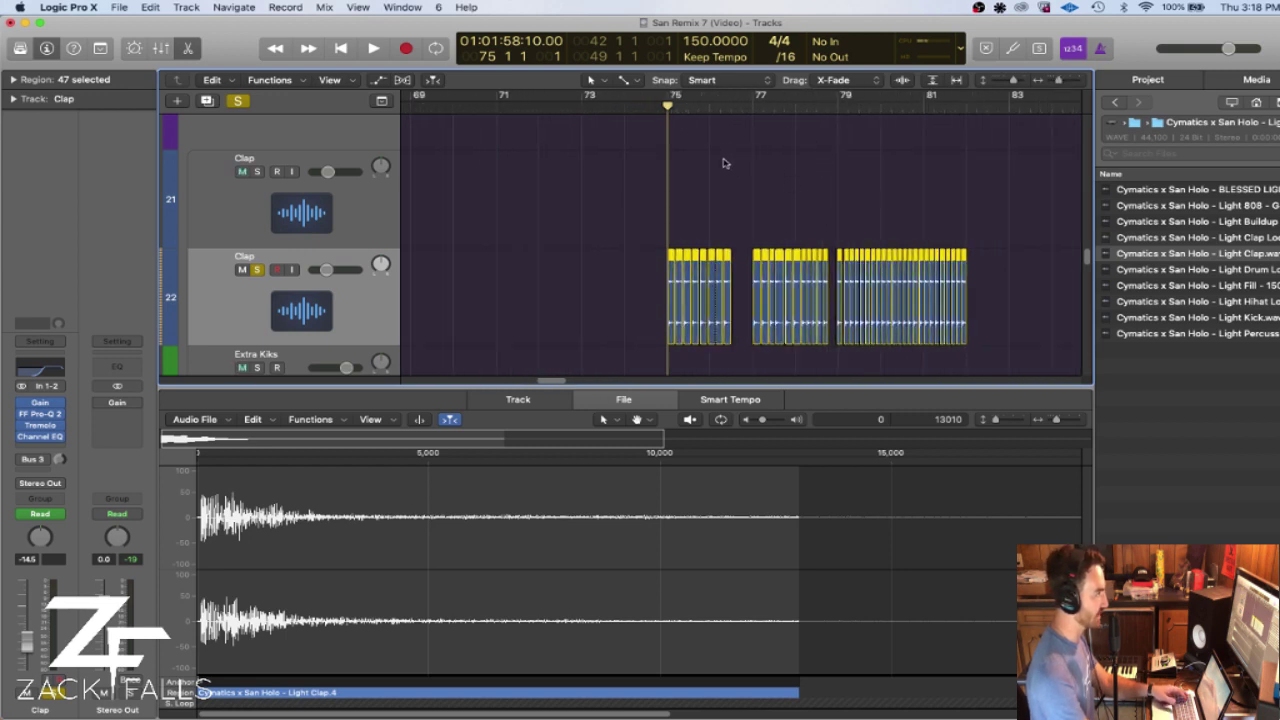
key(space)
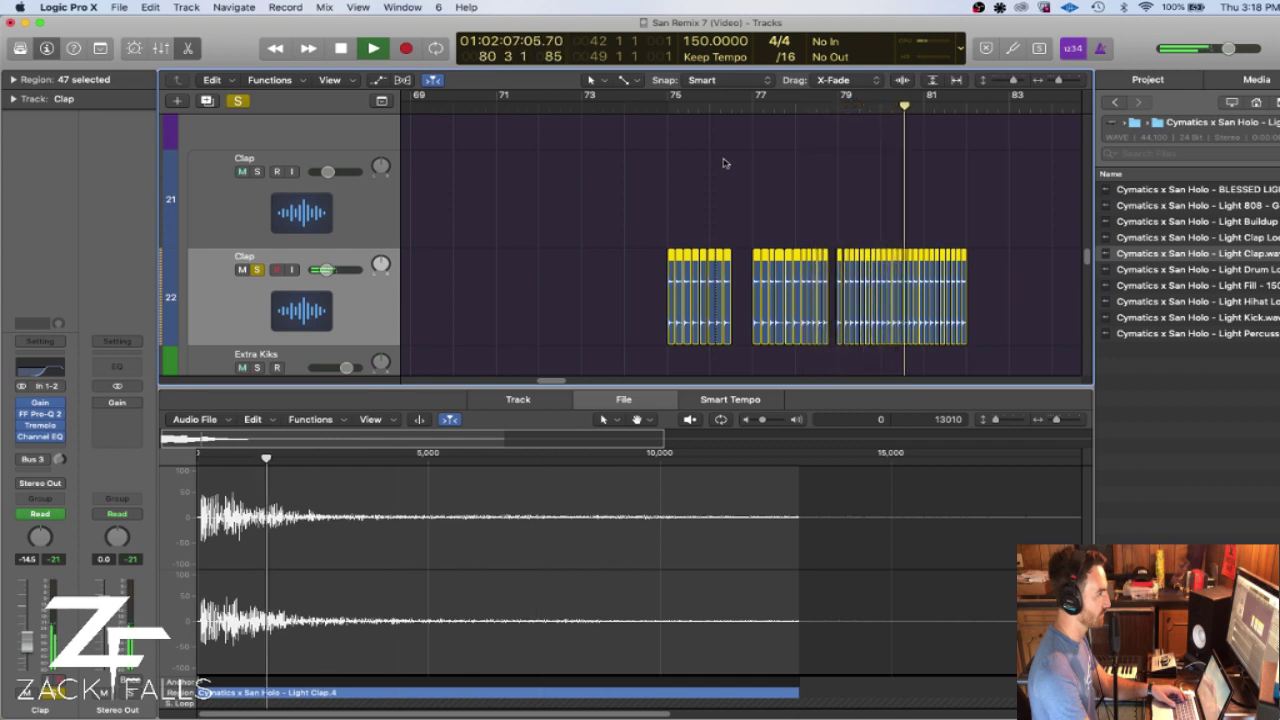
key(space)
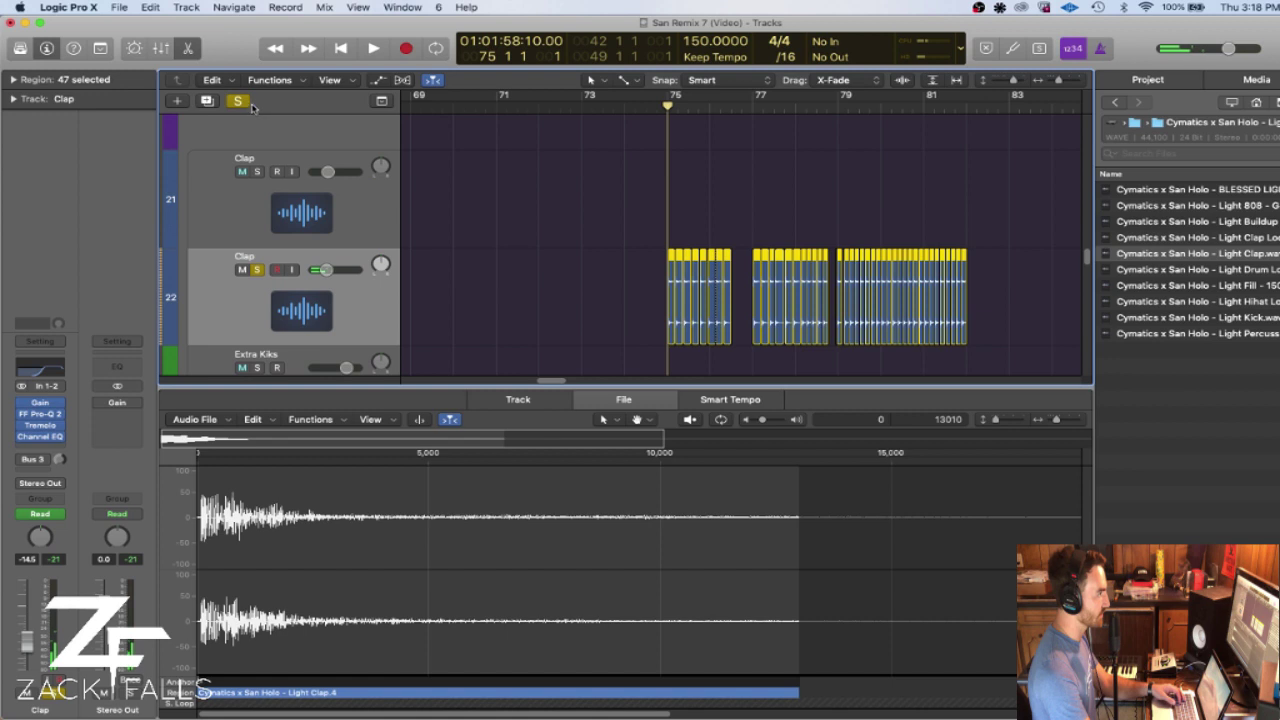
- Clear all solos and play the full mix from bar 74, briefly soloing the Clap on track 22 for comparison
click(240, 101)
click(630, 110)
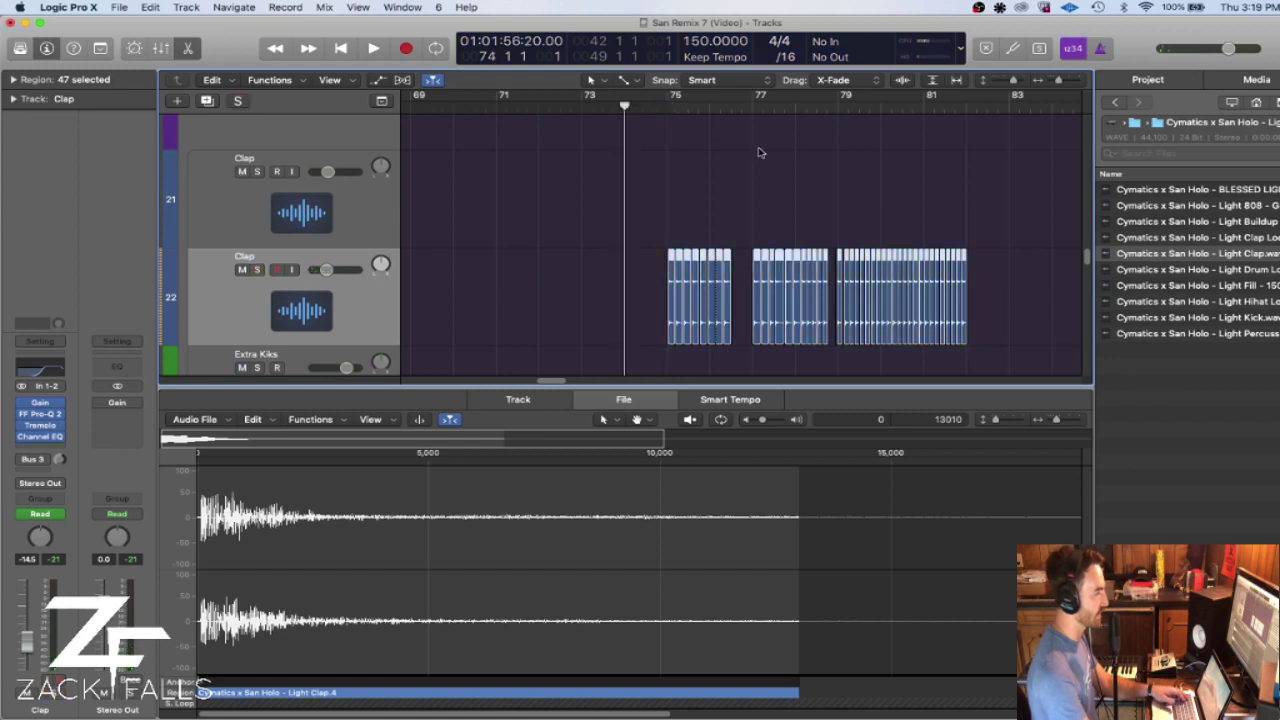
key(space)
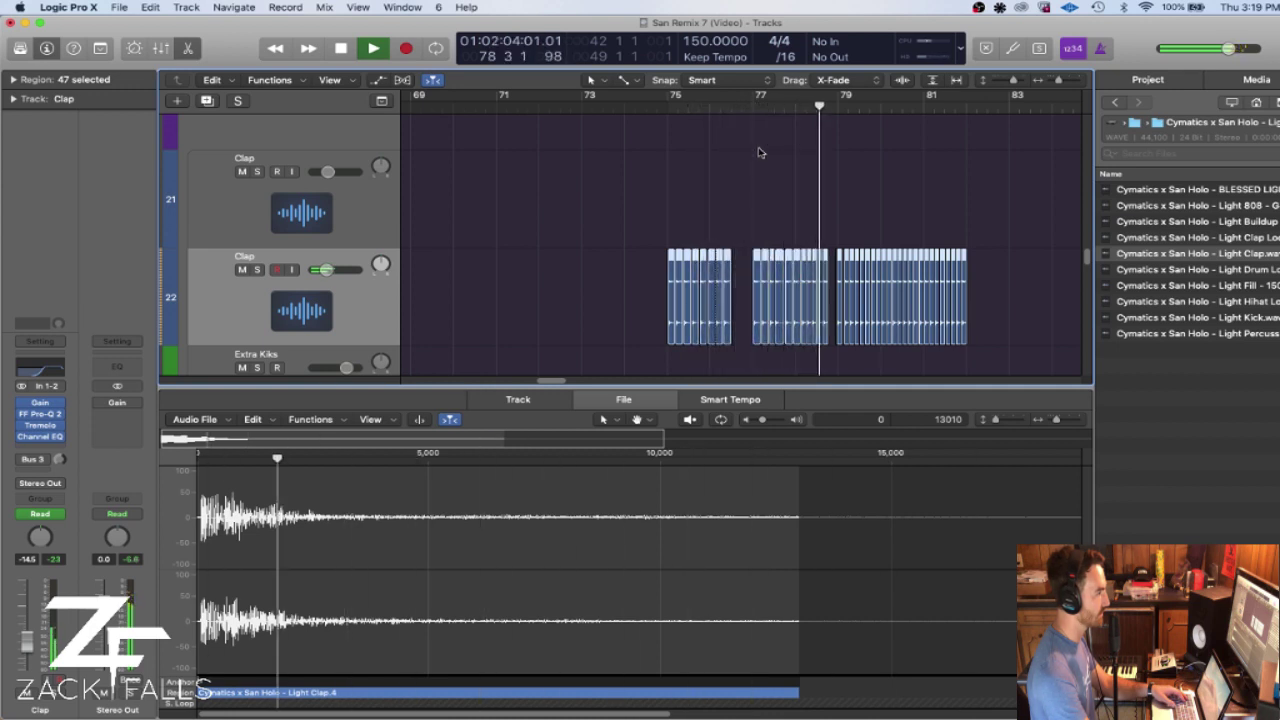
click(256, 270)
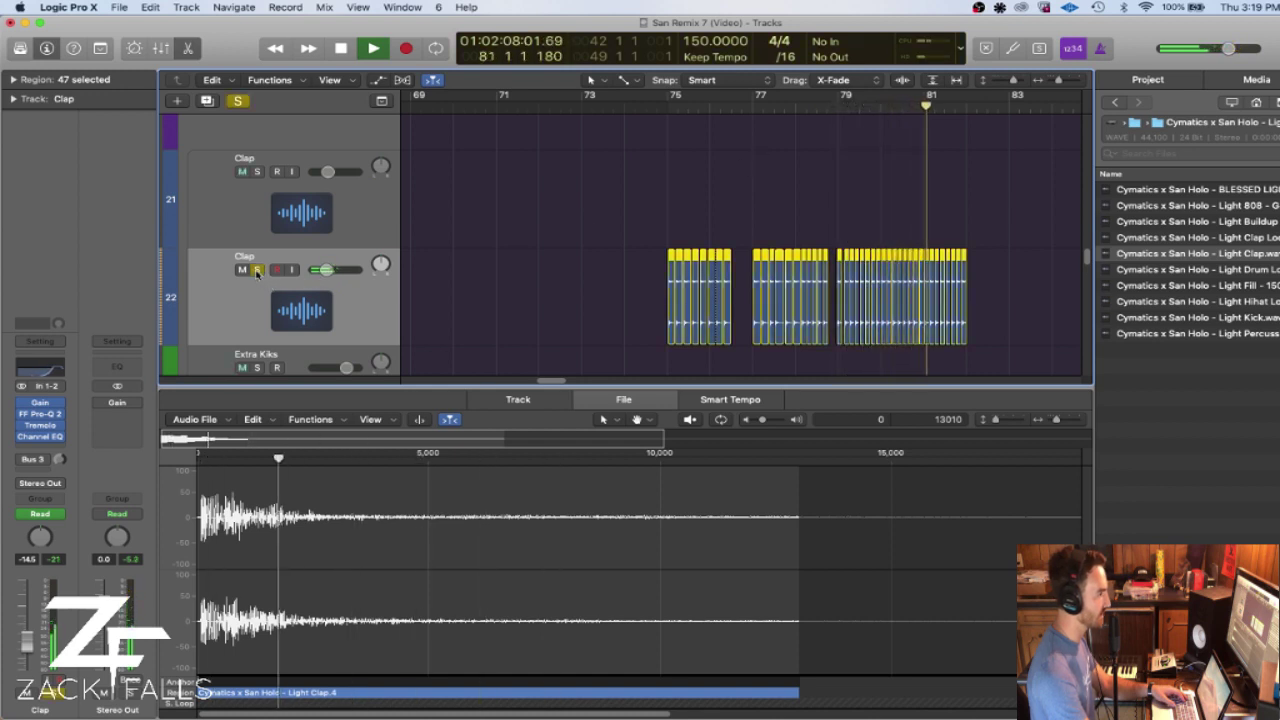
click(256, 271)
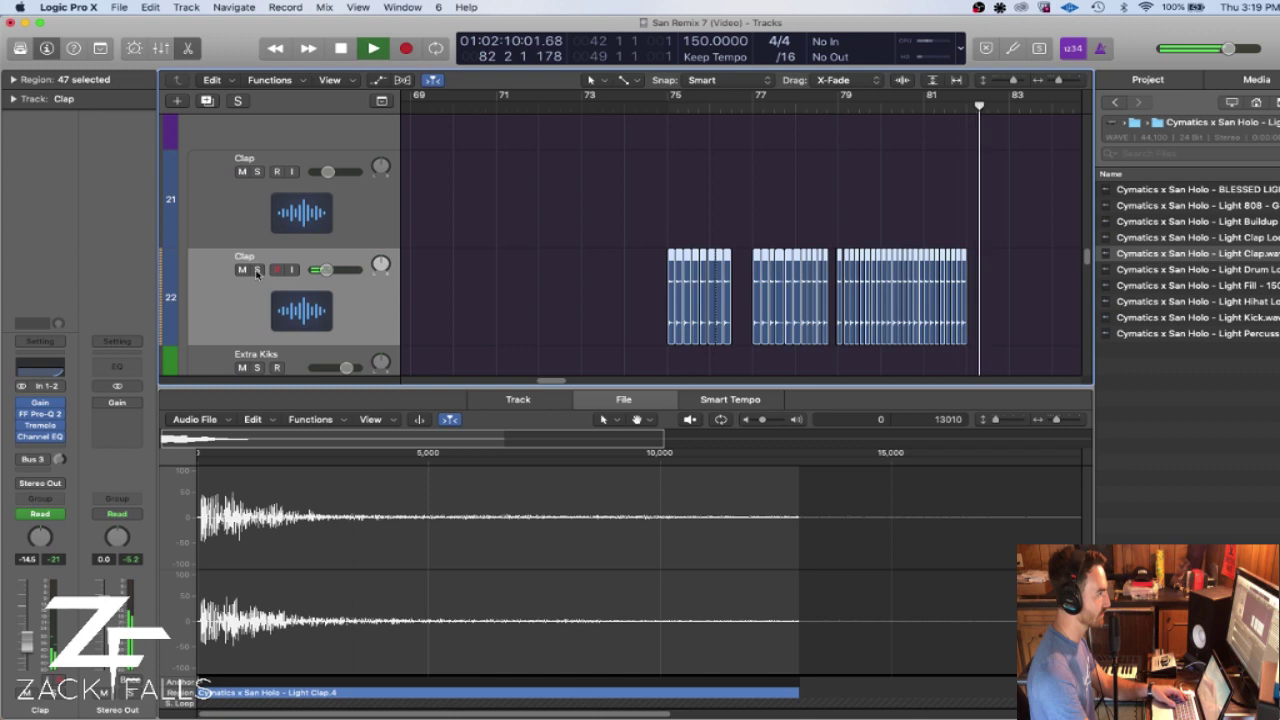
key(space)
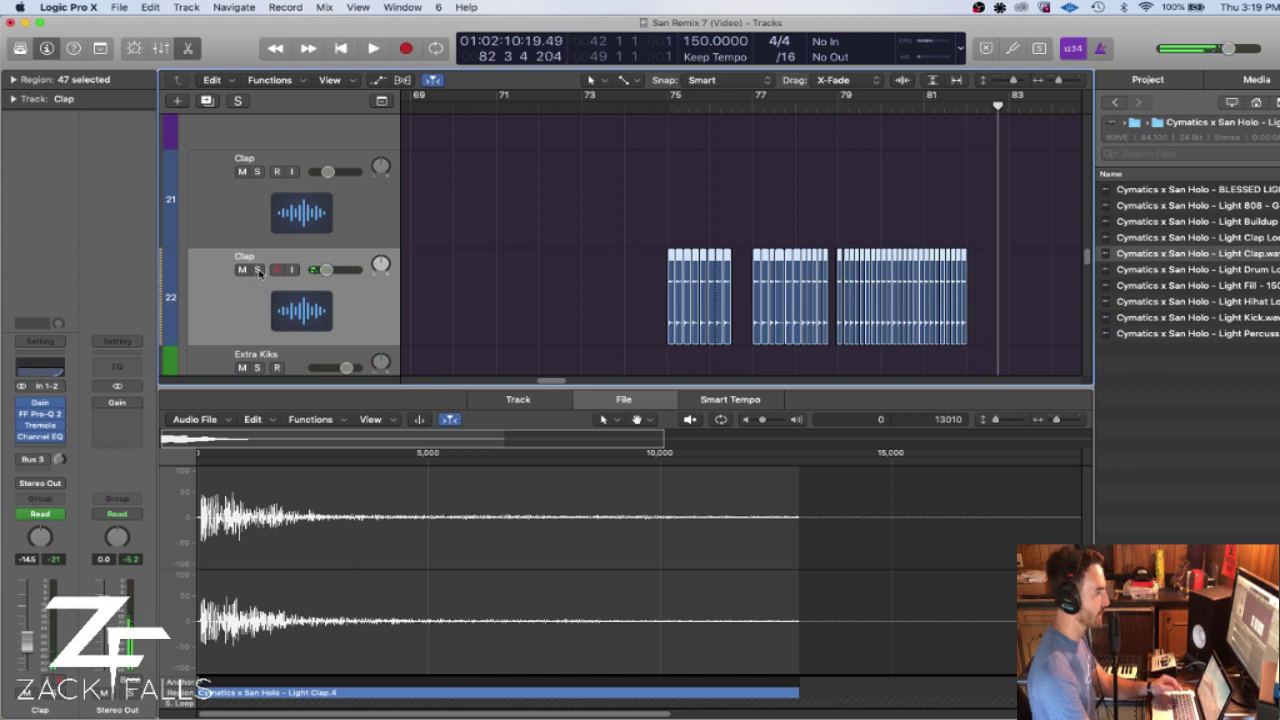
- Preview the San Holo Light Drum Loop sample, and locate its first region on the Drum Main Loop track
click(1249, 270)
scroll(885, 266, down, 3)
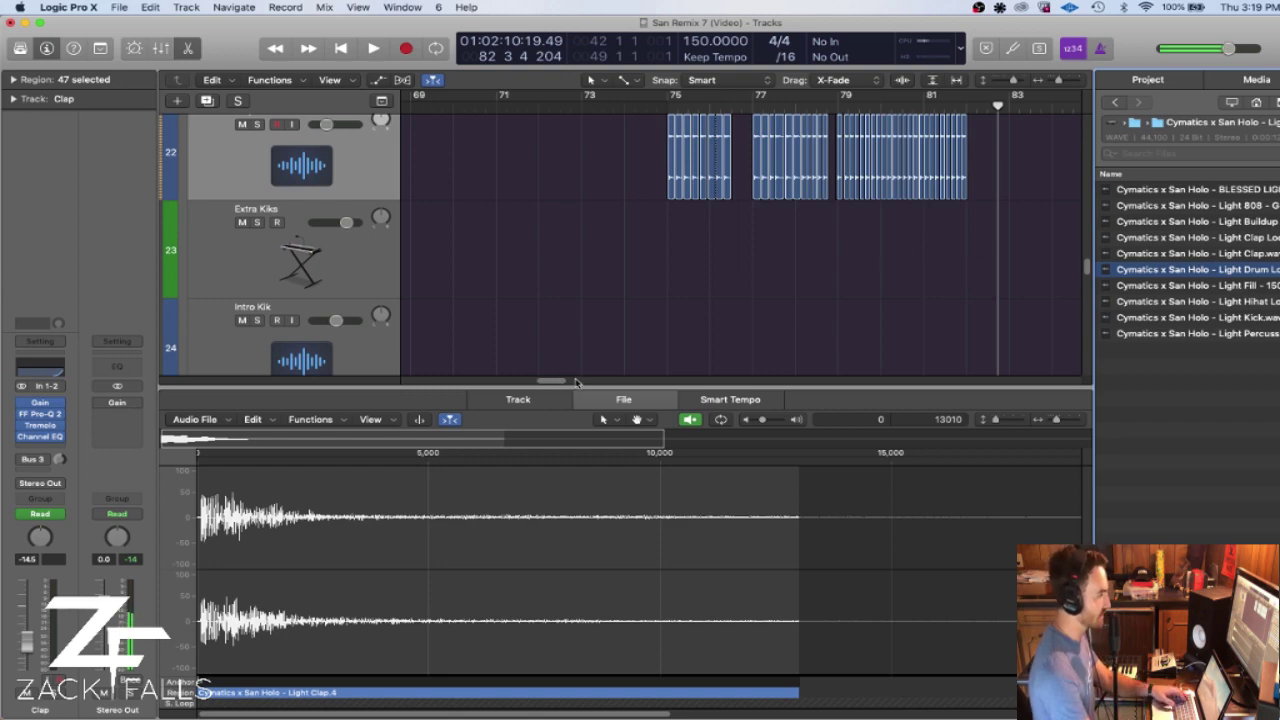
scroll(517, 306, down, 5)
scroll(434, 368, left, 15)
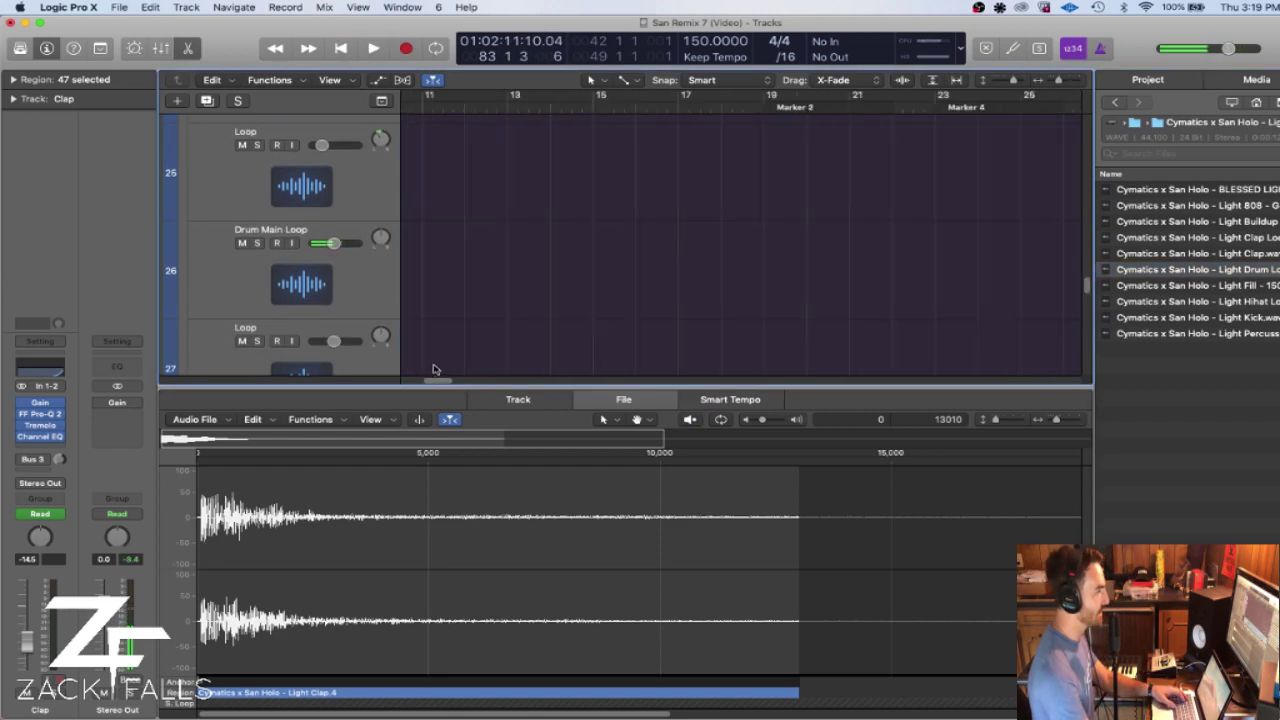
scroll(640, 234, down, 3)
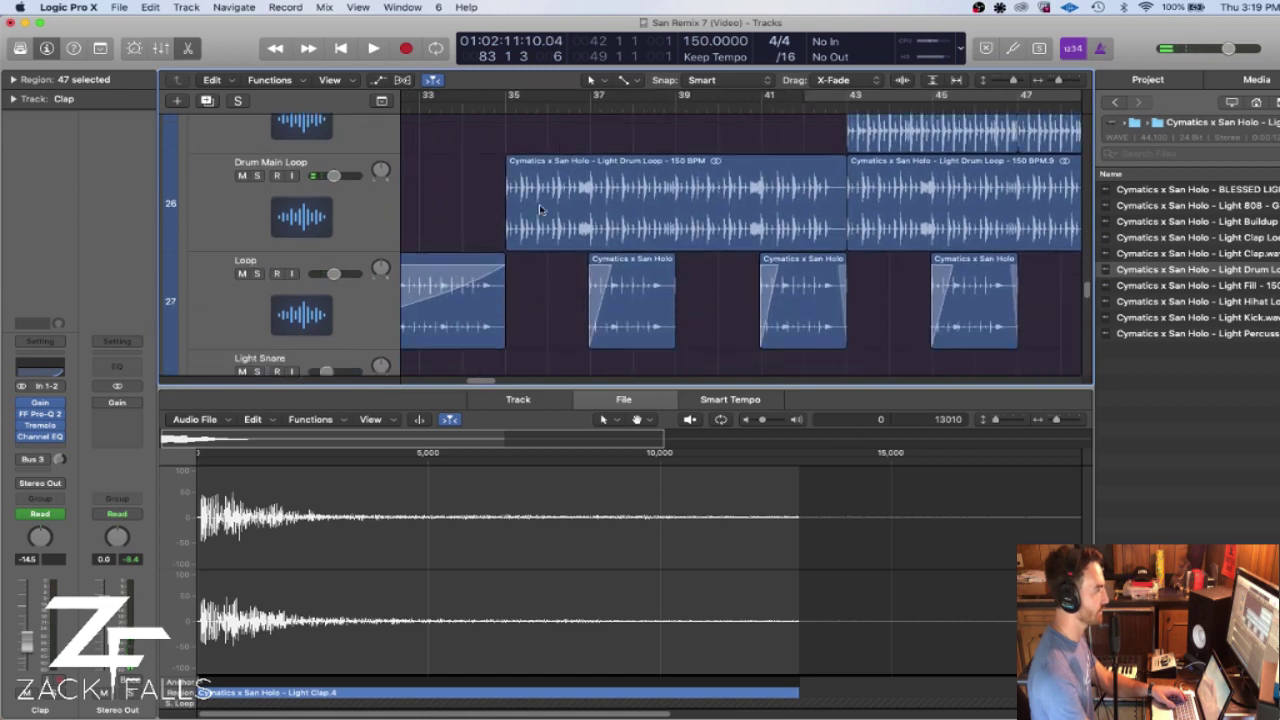
- Play the full mix from before the first Drum Main Loop region, and solo track 26 during playback
scroll(483, 300, left, 3)
scroll(480, 220, up, 4)
click(479, 106)
key(space)
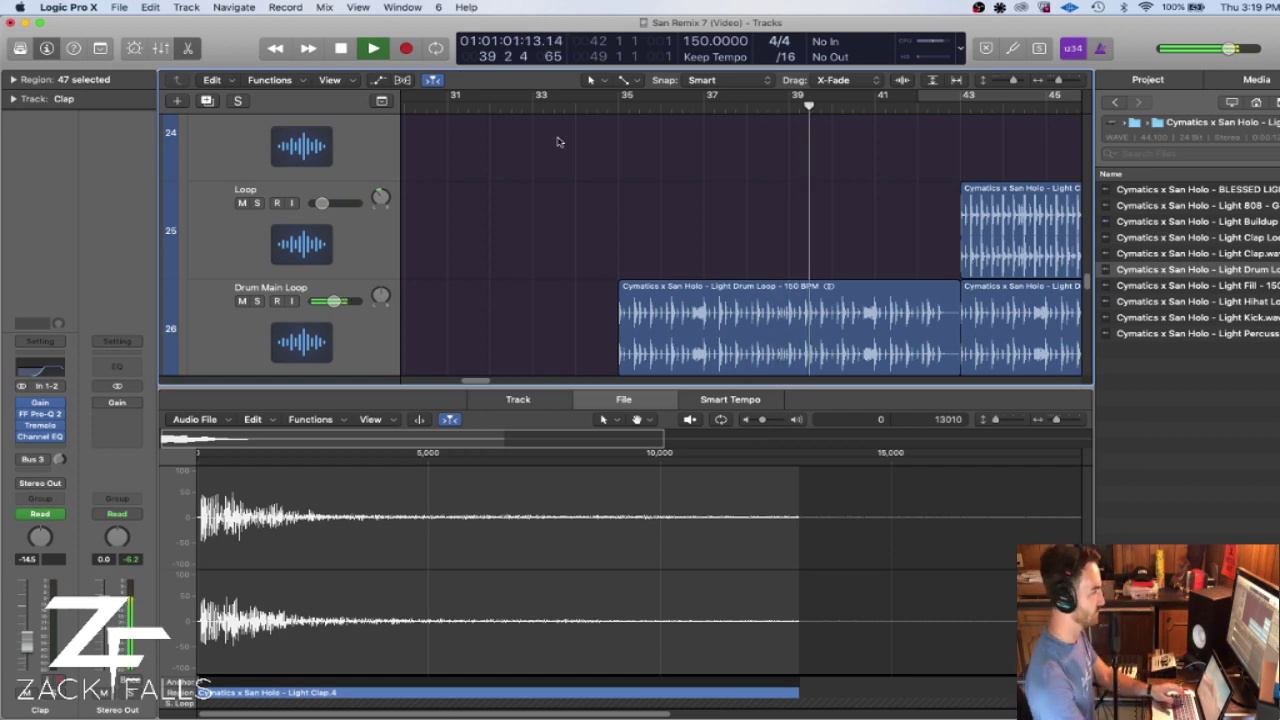
click(257, 301)
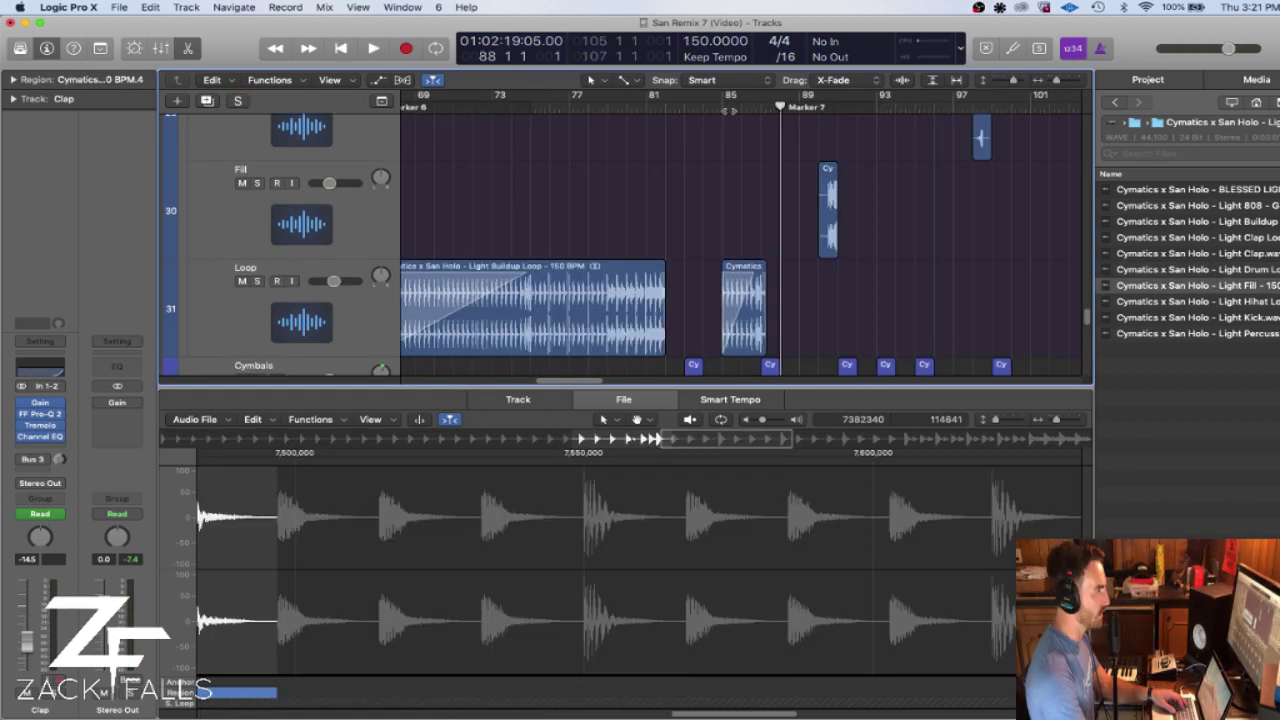
- Preview the San Holo Light Buildup Loop sample, and play the full mix from bar 84 through its short region on track 31
click(722, 107)
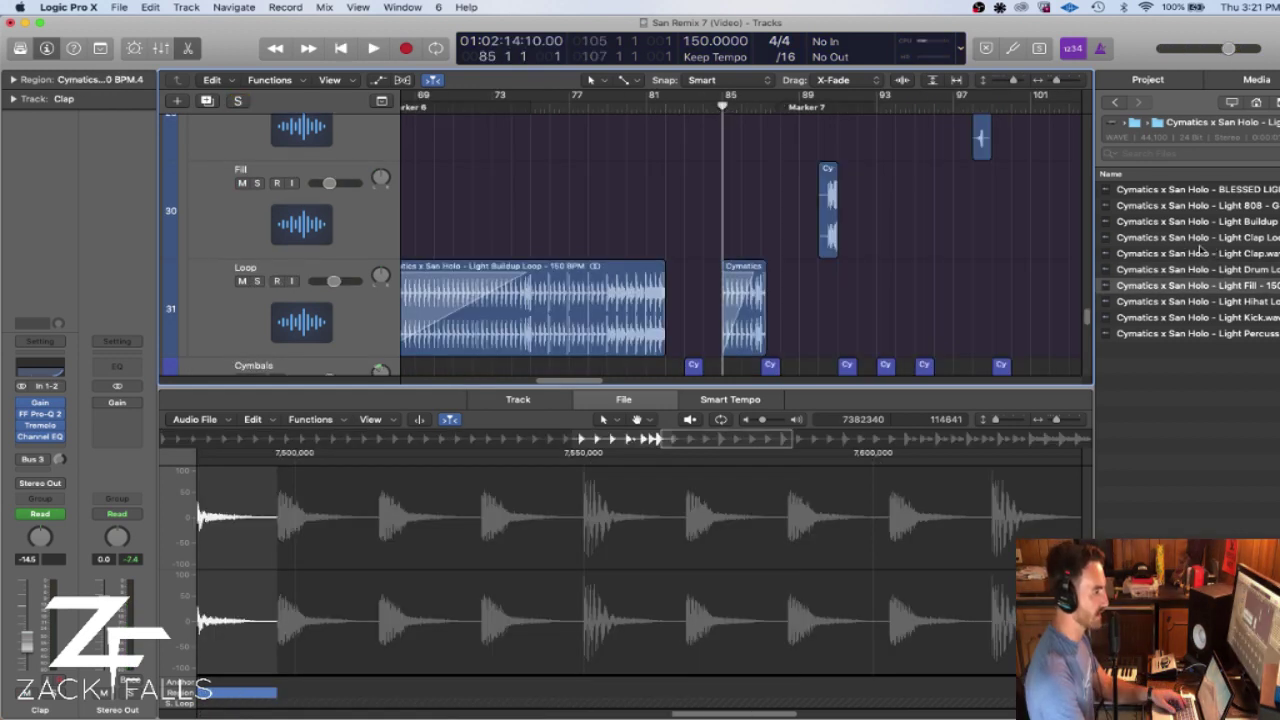
click(1207, 226)
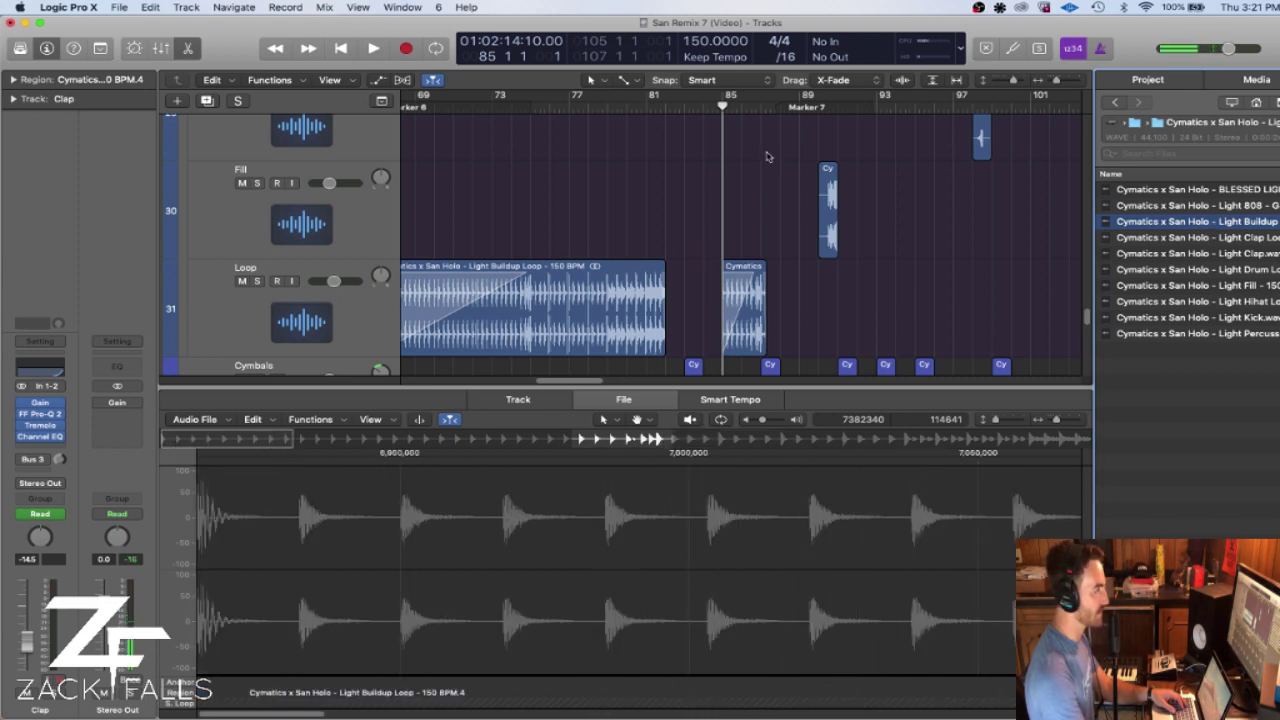
scroll(775, 147, down, 3)
drag(1055, 80, 1060, 86)
scroll(690, 115, up, 2)
drag(720, 110, 667, 137)
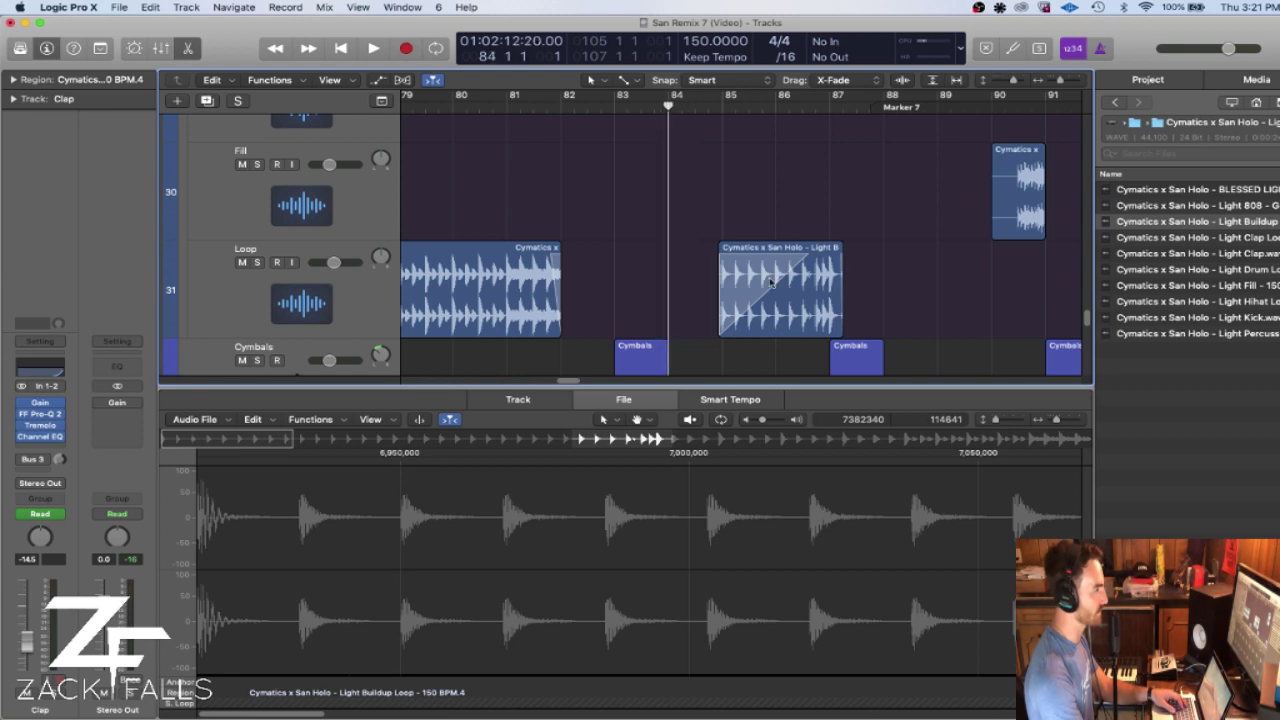
key(space)
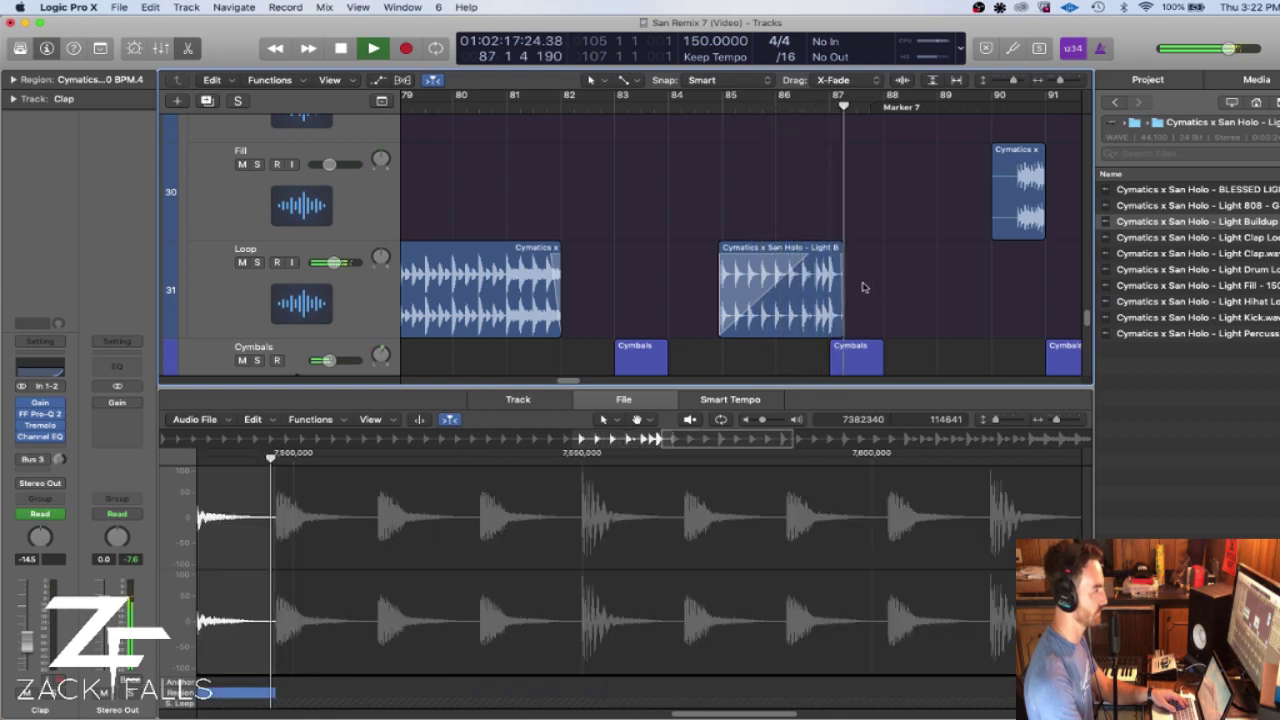
key(space)
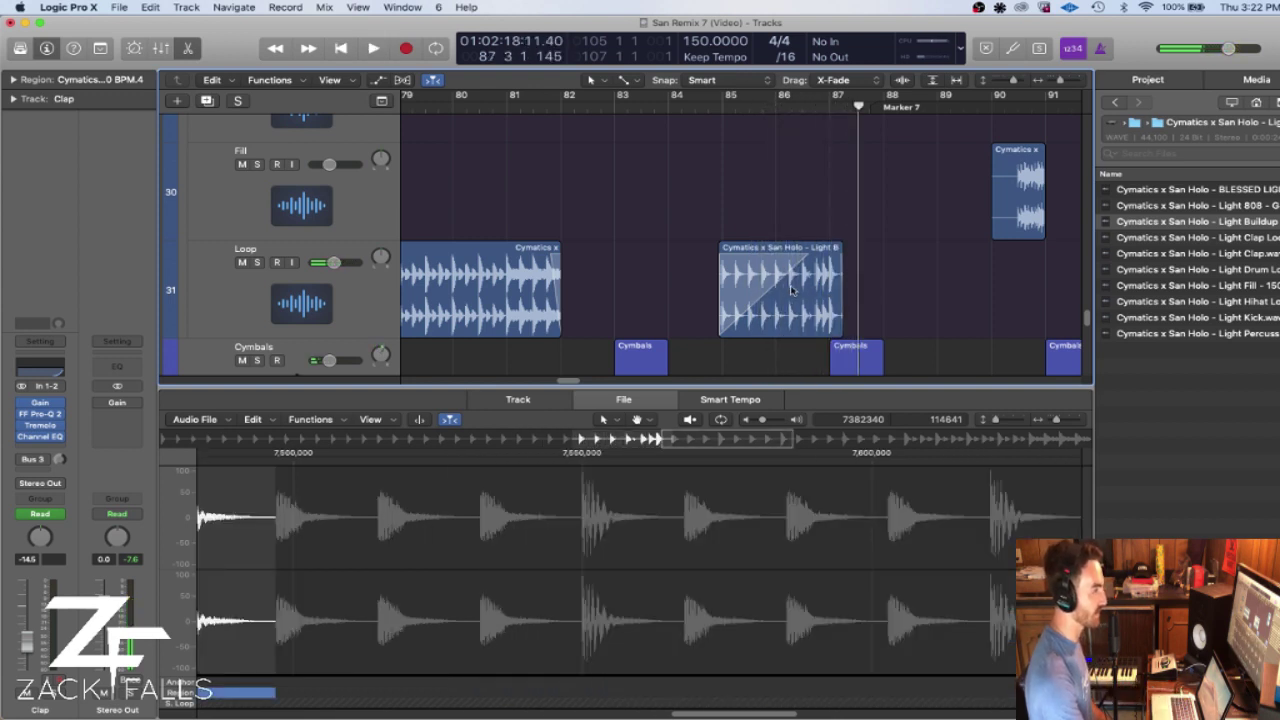
- Play the Loop track 31 on its own from bar 85 through its buildup region, and clear the solo
key(space)
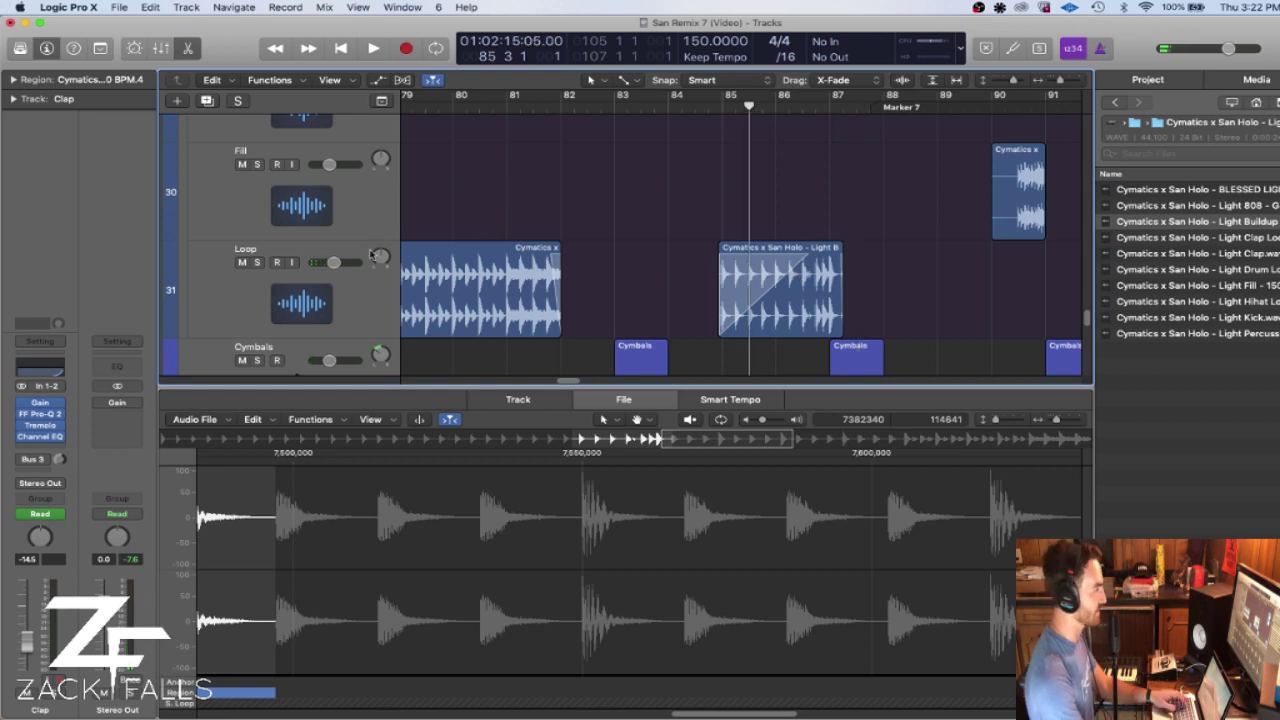
click(258, 262)
key(space)
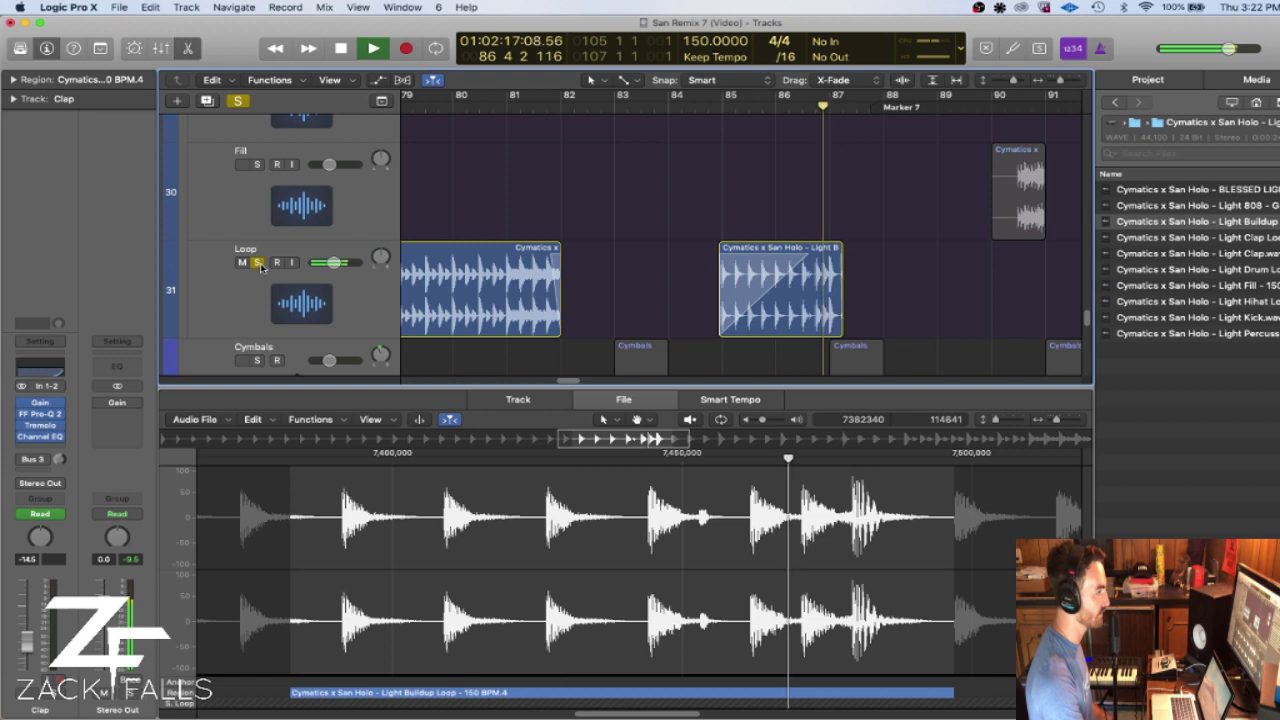
key(space)
click(257, 263)
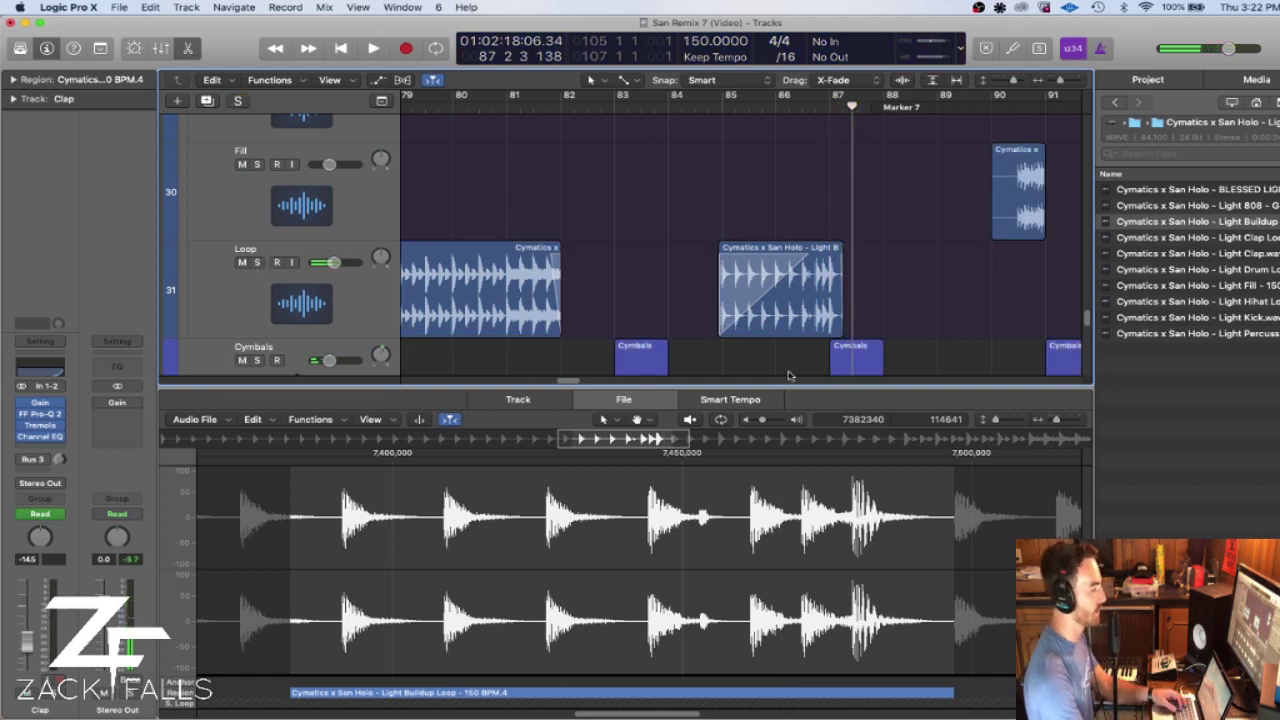
- Preview the San Holo Light Fill sample, and play the full mix from bar 89 through its region on track 30
drag(575, 381, 585, 384)
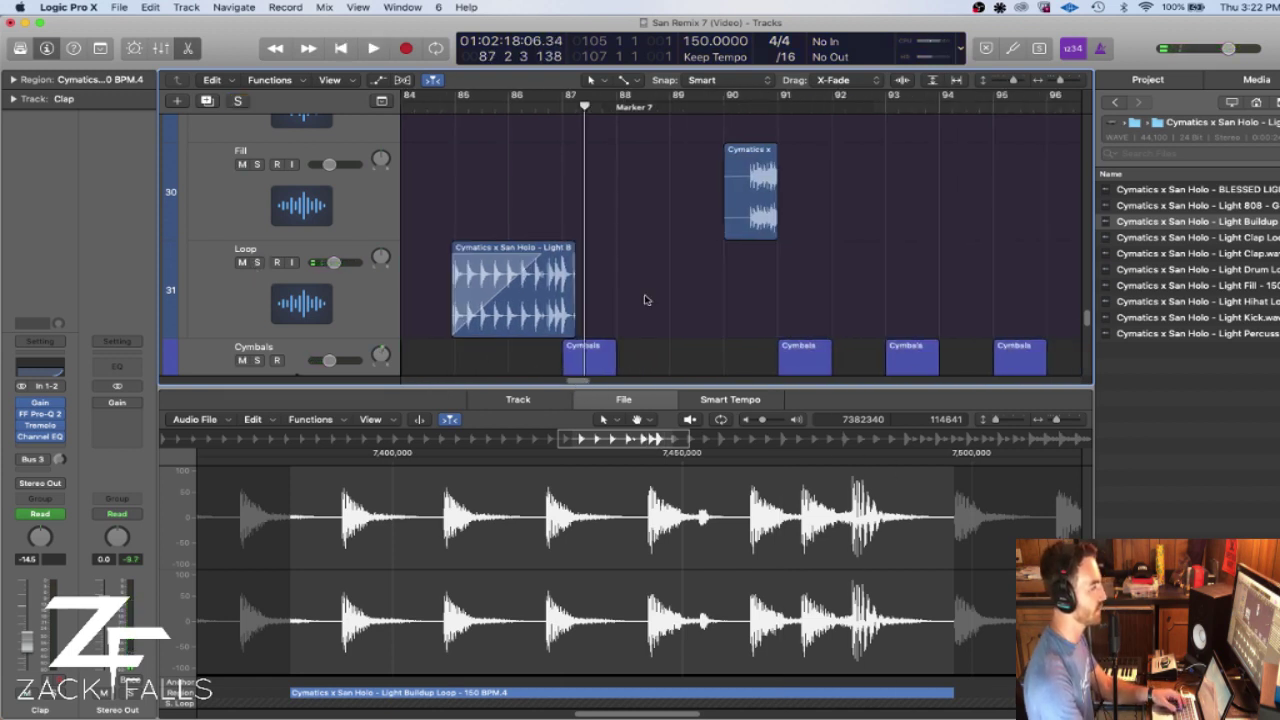
click(1203, 286)
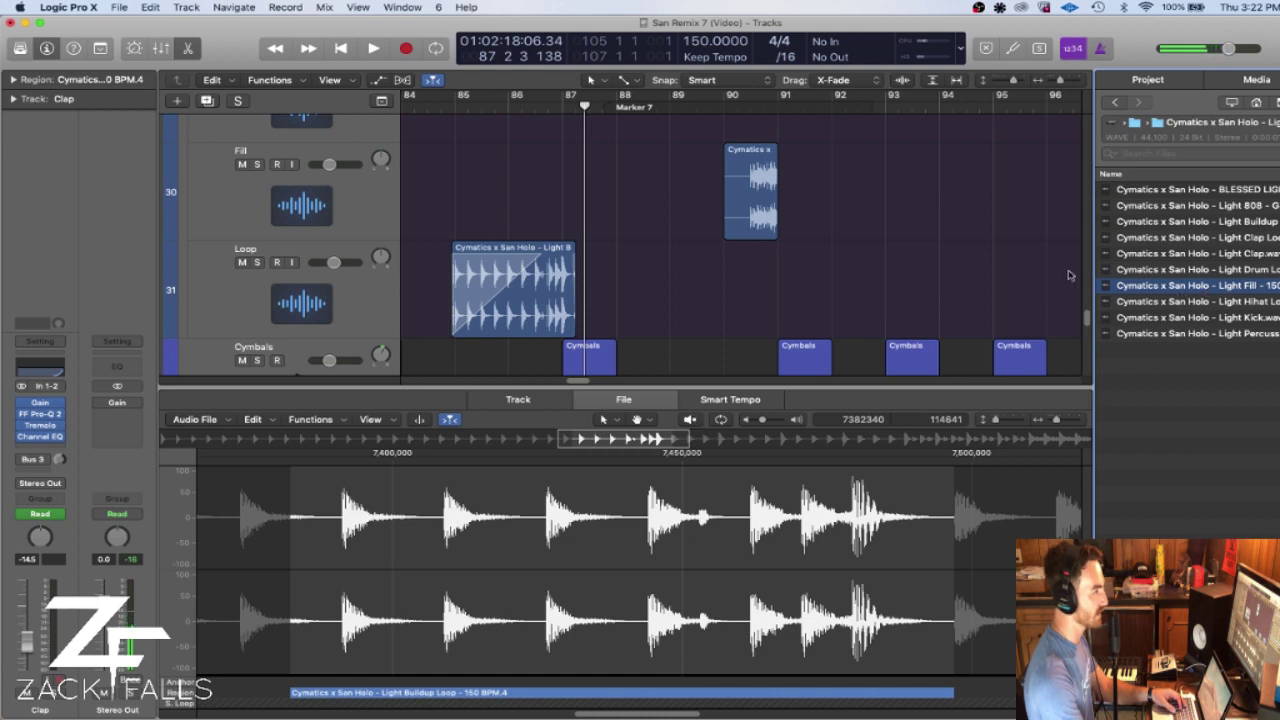
click(787, 156)
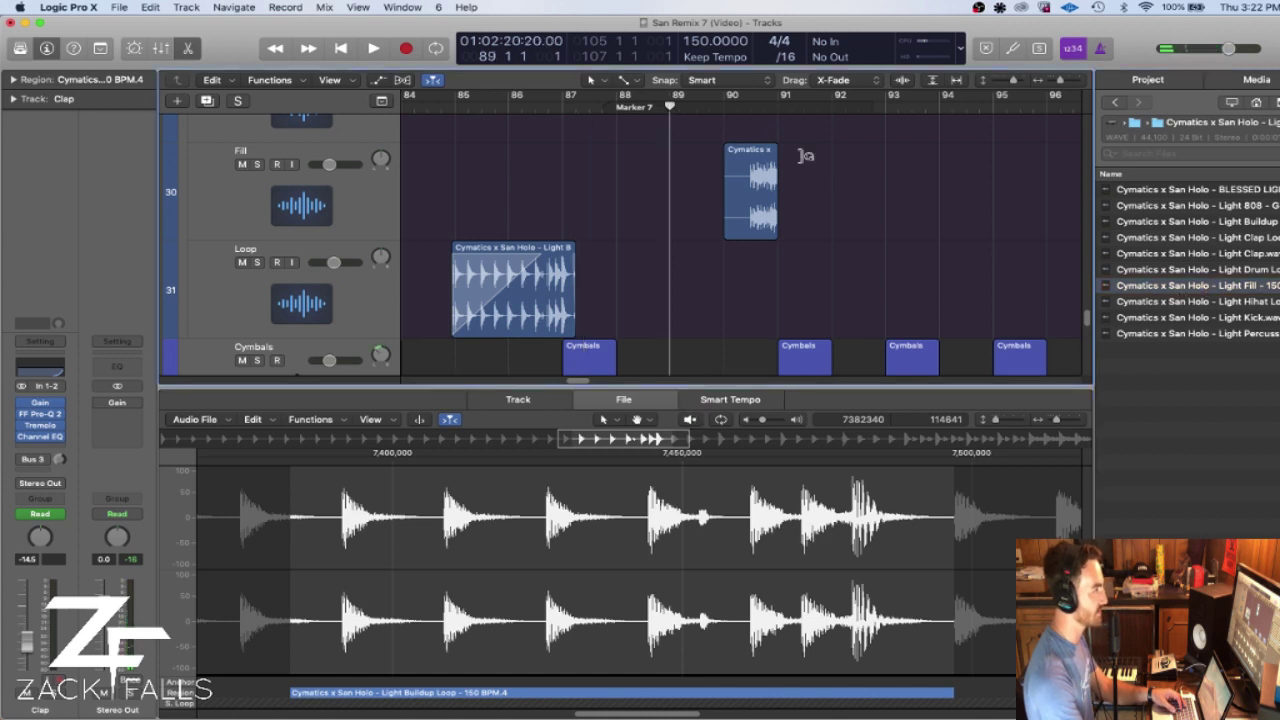
scroll(900, 200, up, 3)
scroll(843, 200, down, 3)
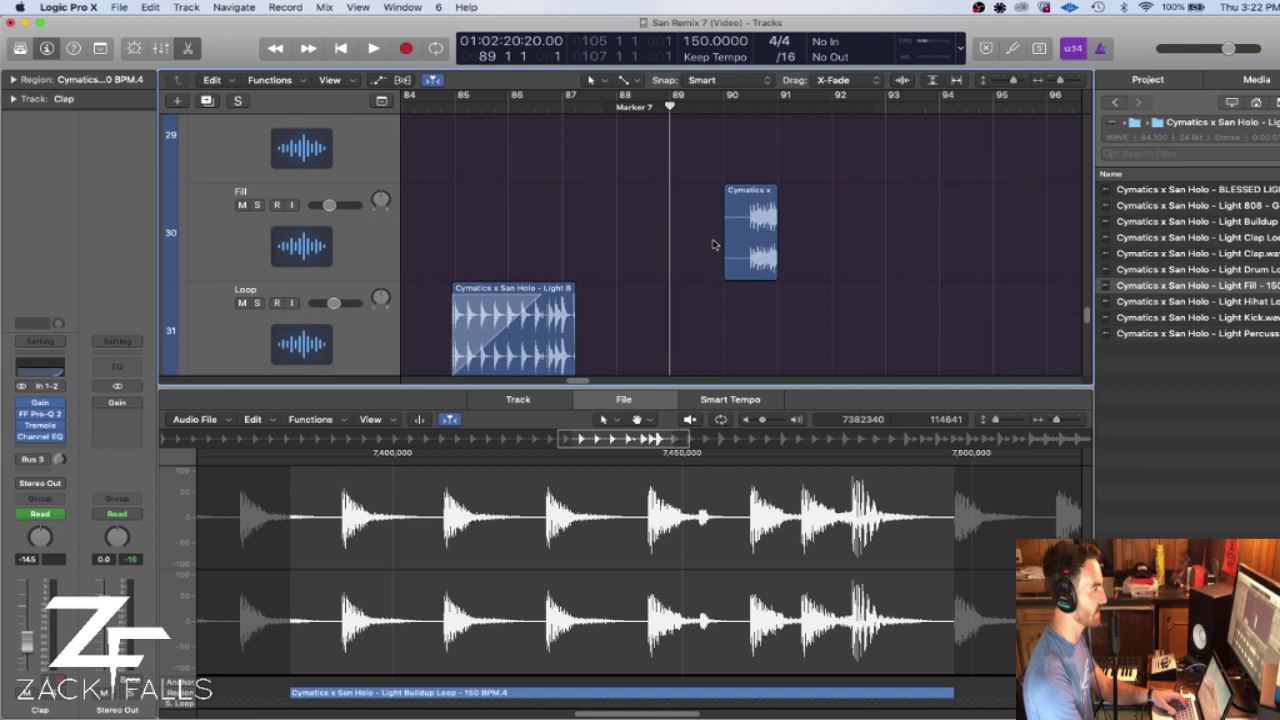
key(space)
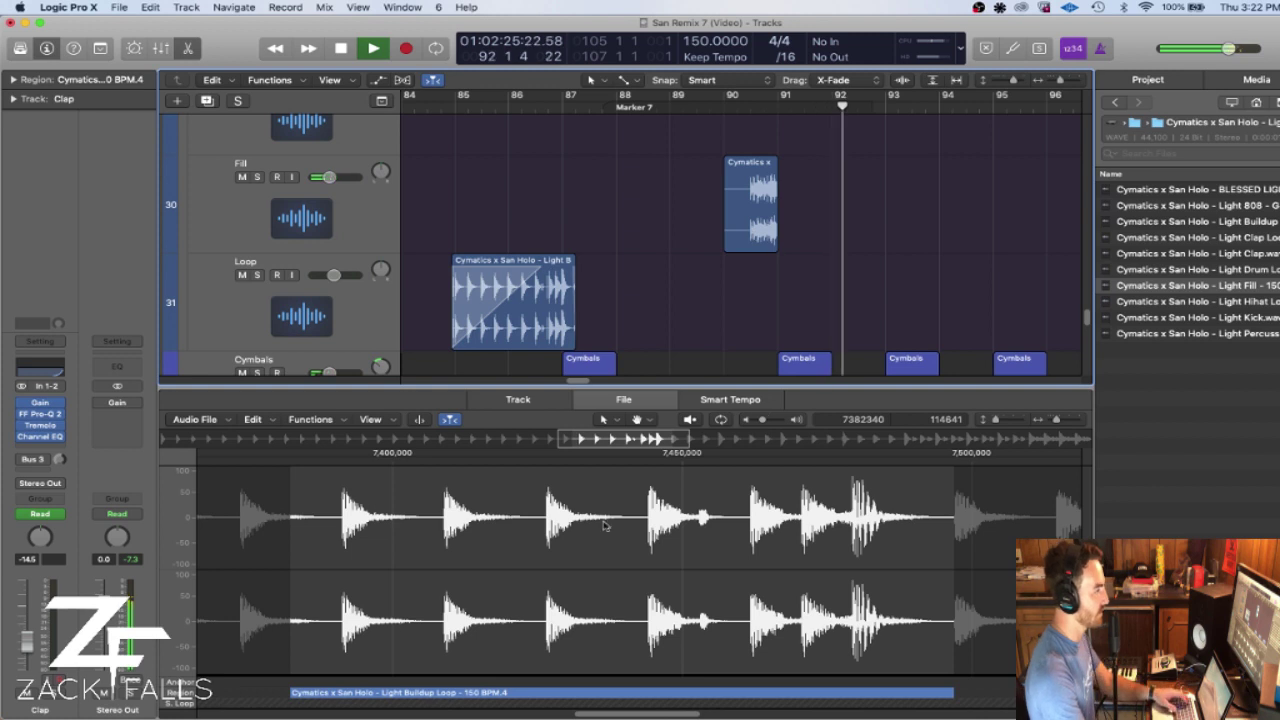
key(space)
- Locate the chopped fill regions on the Fill track, play them soloed from bar 122, and clear the solo
scroll(578, 384, right, 10)
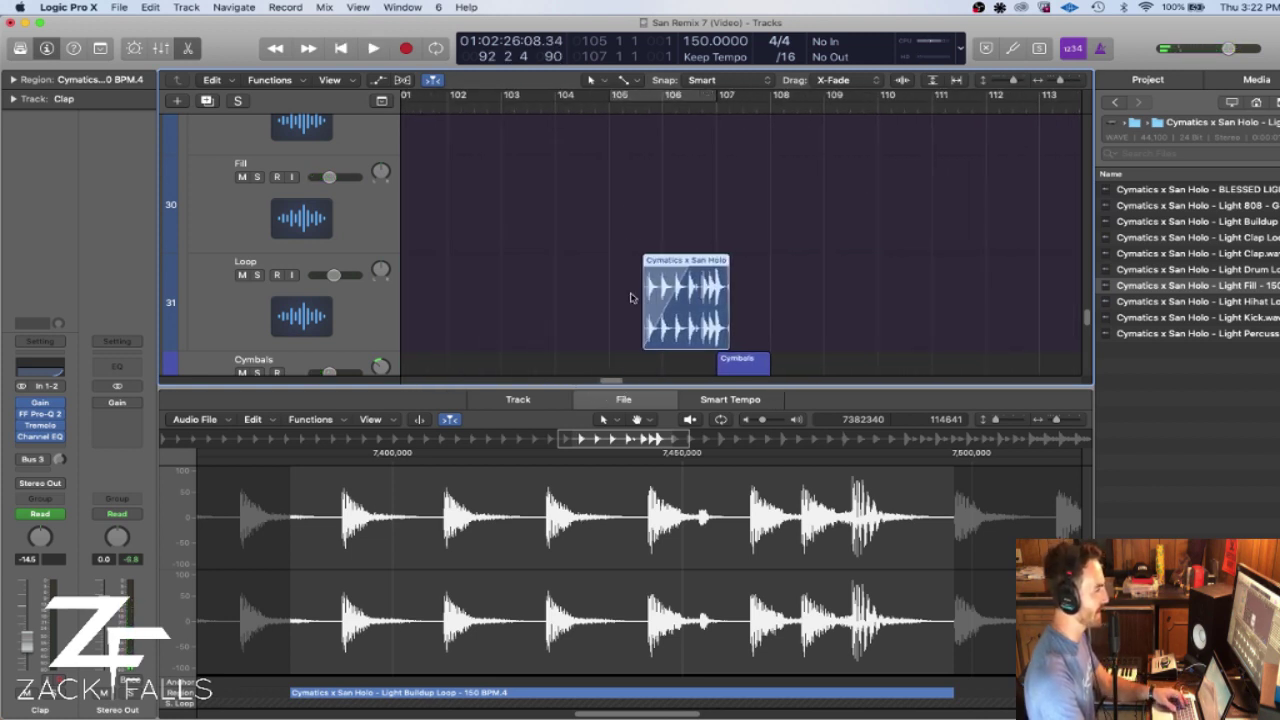
scroll(631, 297, up, 5)
mouse_move(1060, 80)
mouse_down()
mouse_move(1008, 84)
mouse_move(1062, 82)
mouse_up()
scroll(940, 180, down, 3)
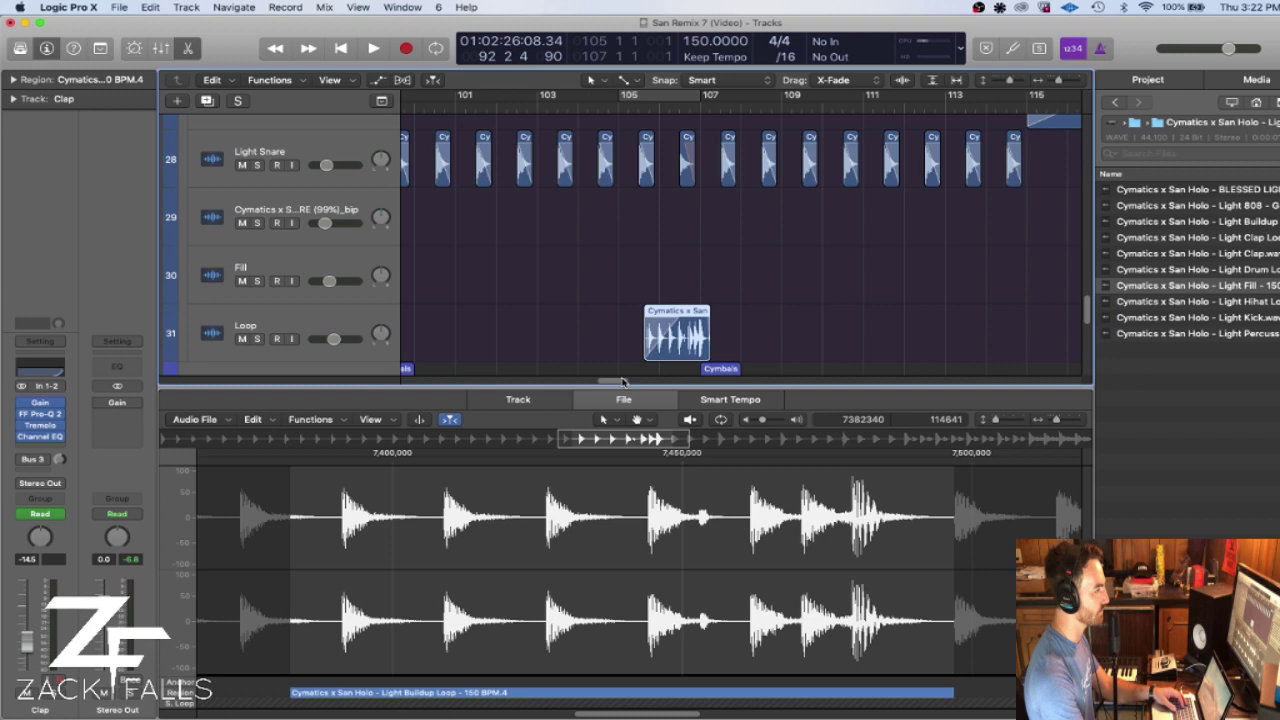
drag(622, 381, 652, 381)
click(618, 107)
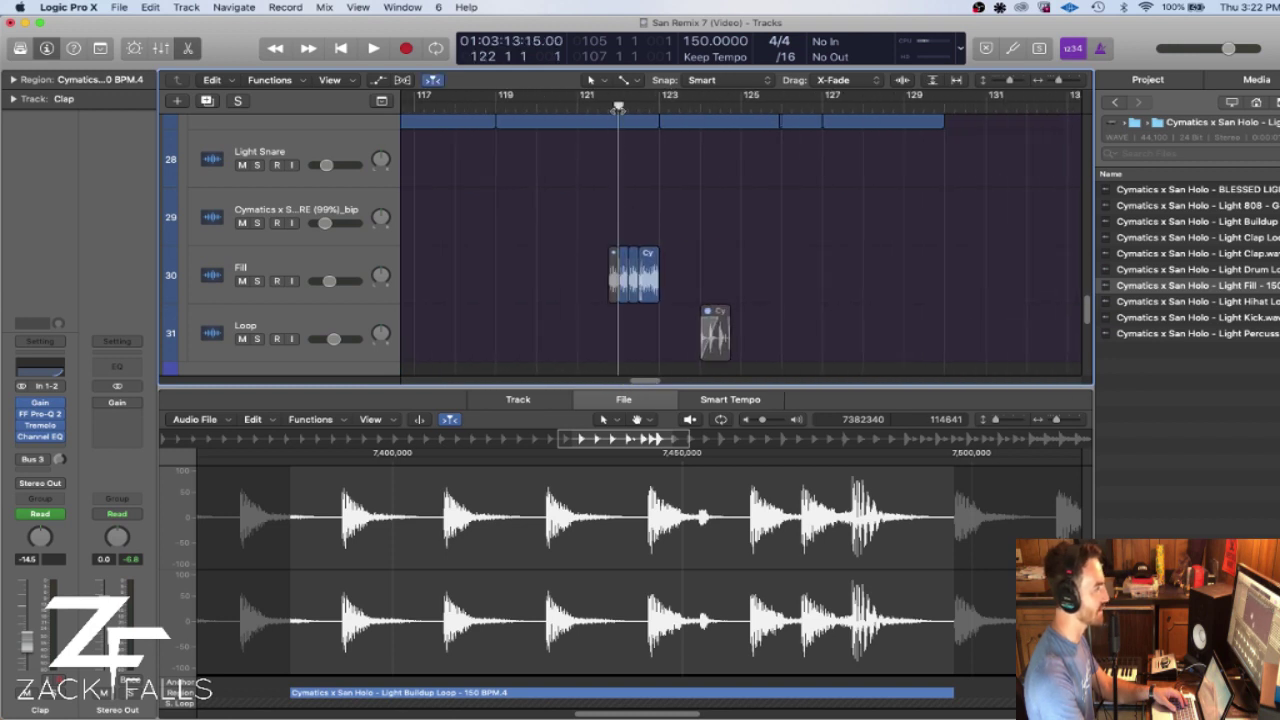
click(257, 283)
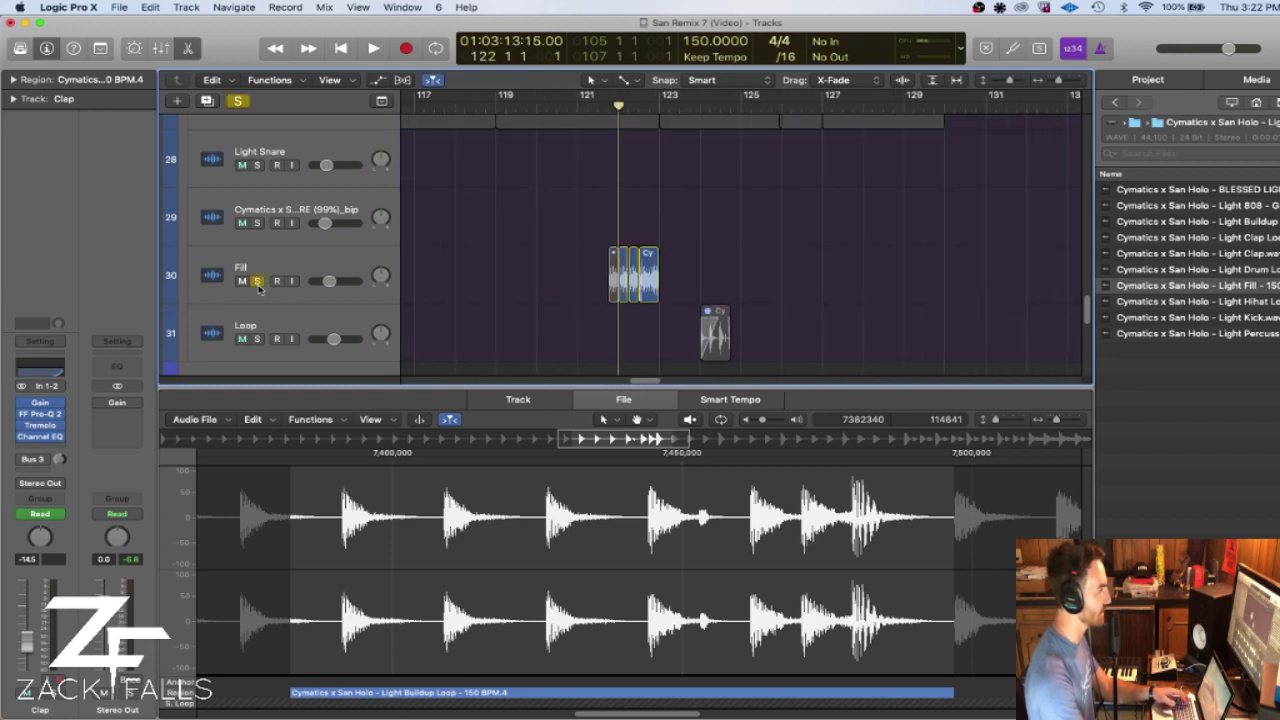
key(space)
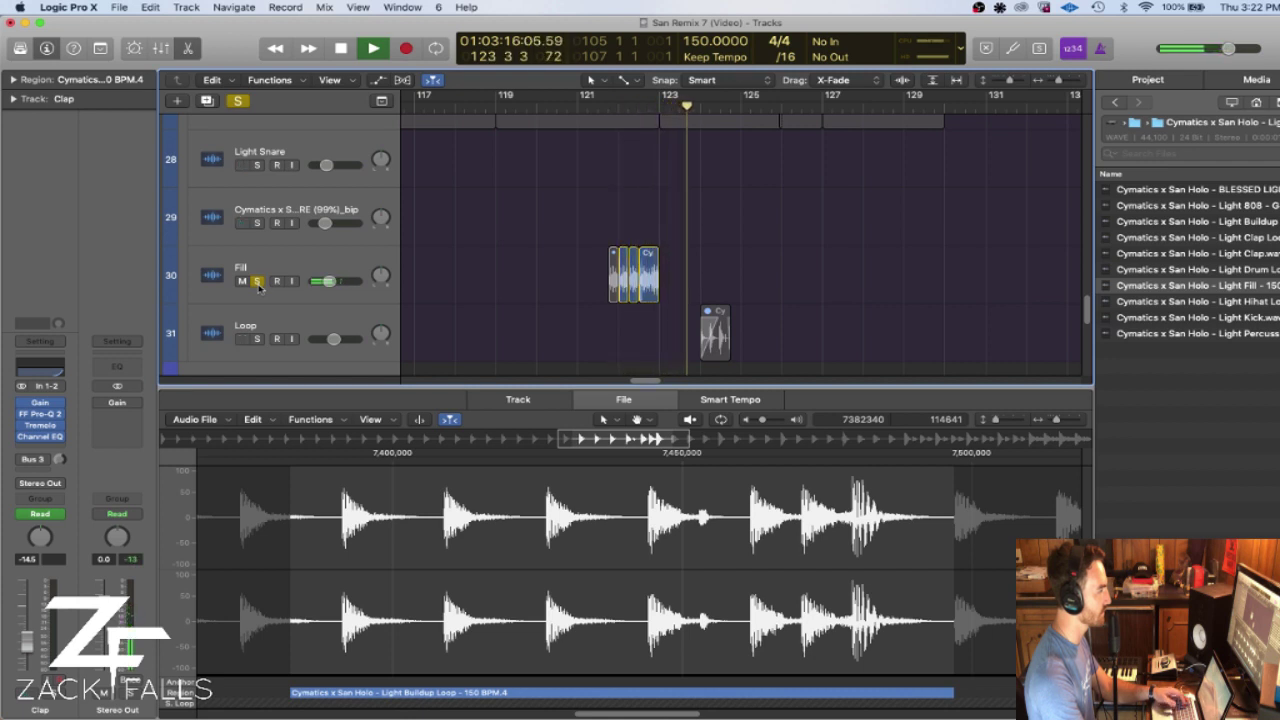
key(space)
click(257, 282)
- Play the full mix from bar 121 through the chopped fill regions on track 30
click(579, 106)
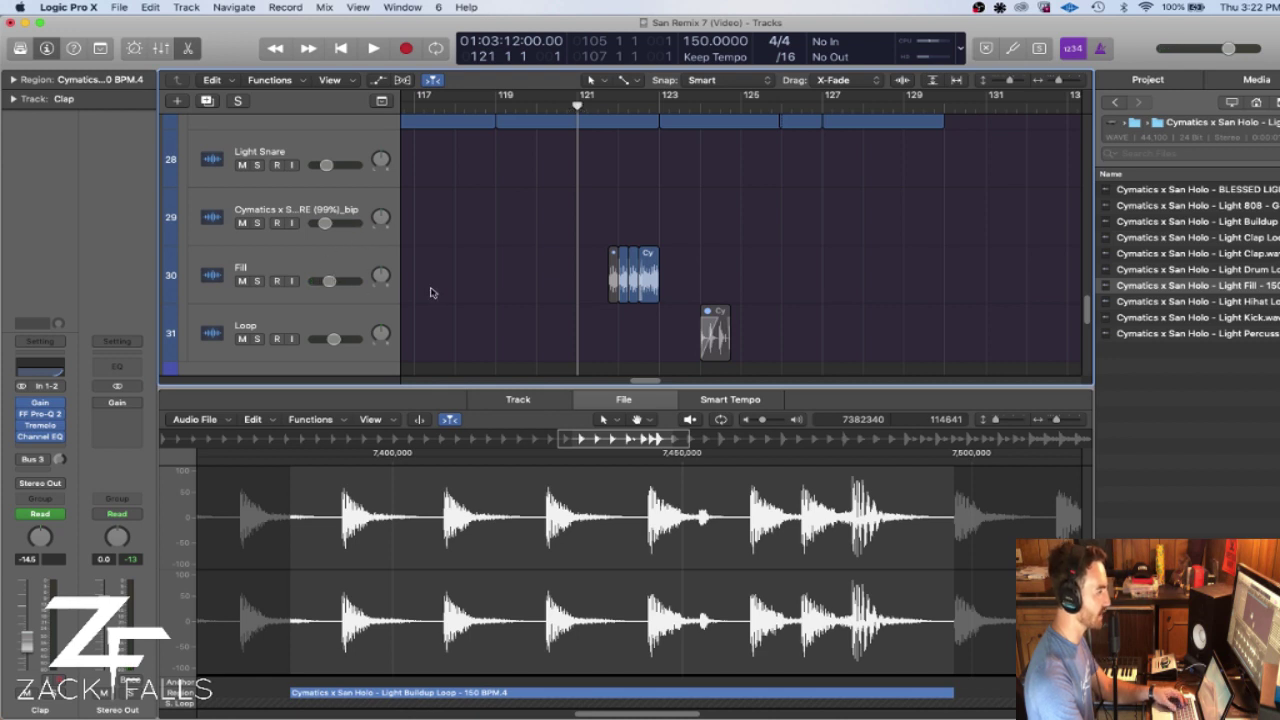
key(space)
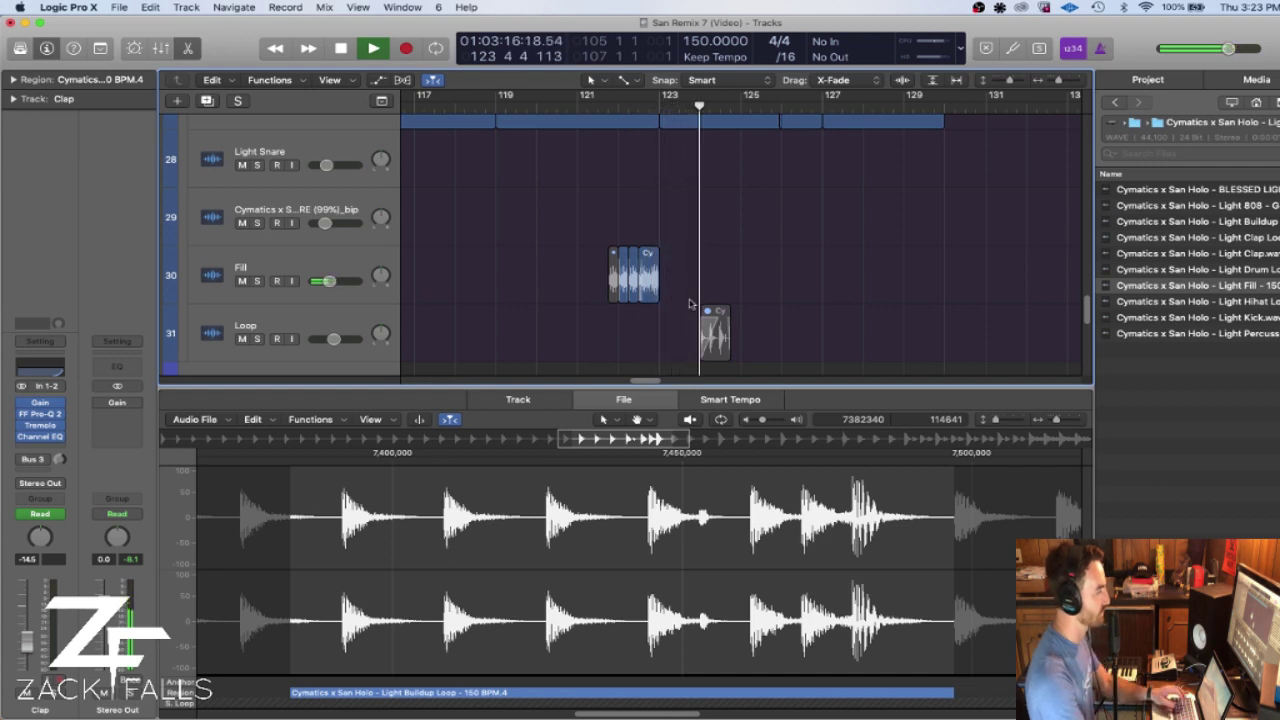
key(space)
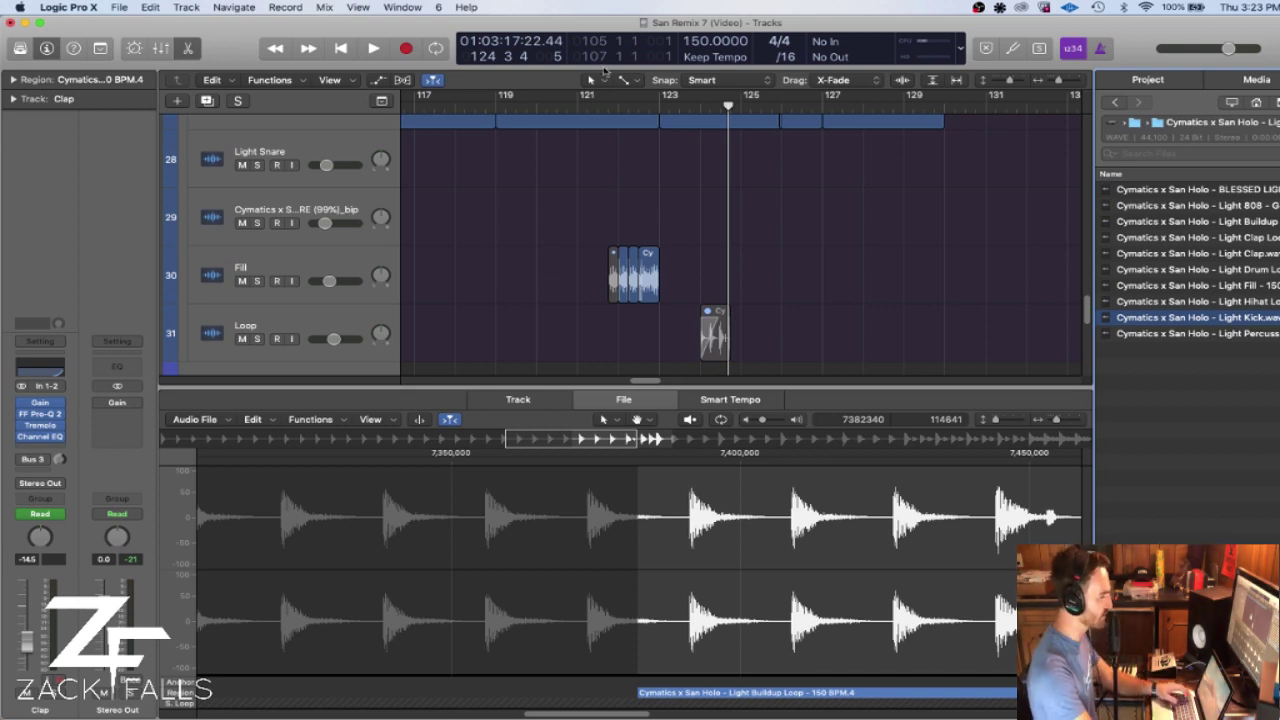
- Solo the Extra Kiks and Drum Main Loop tracks, and set a cycle range from bar 97 to bar 99
scroll(651, 386, left, 10)
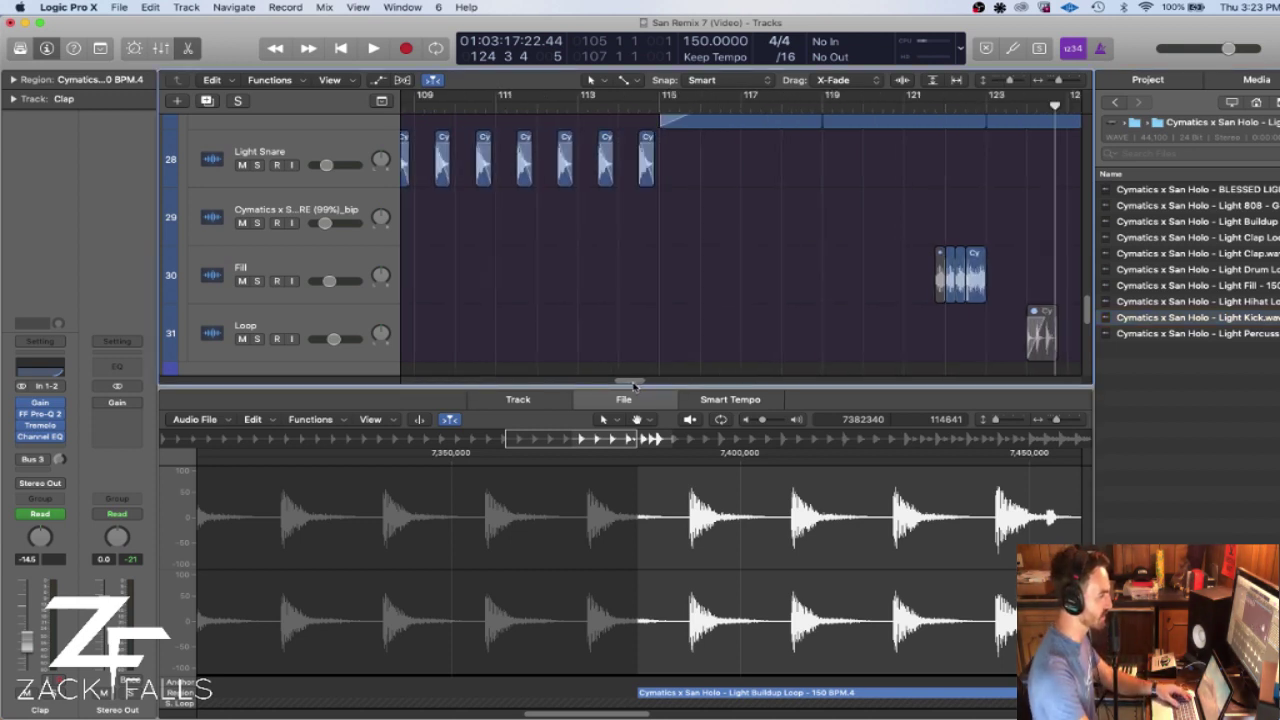
scroll(651, 386, right, 6)
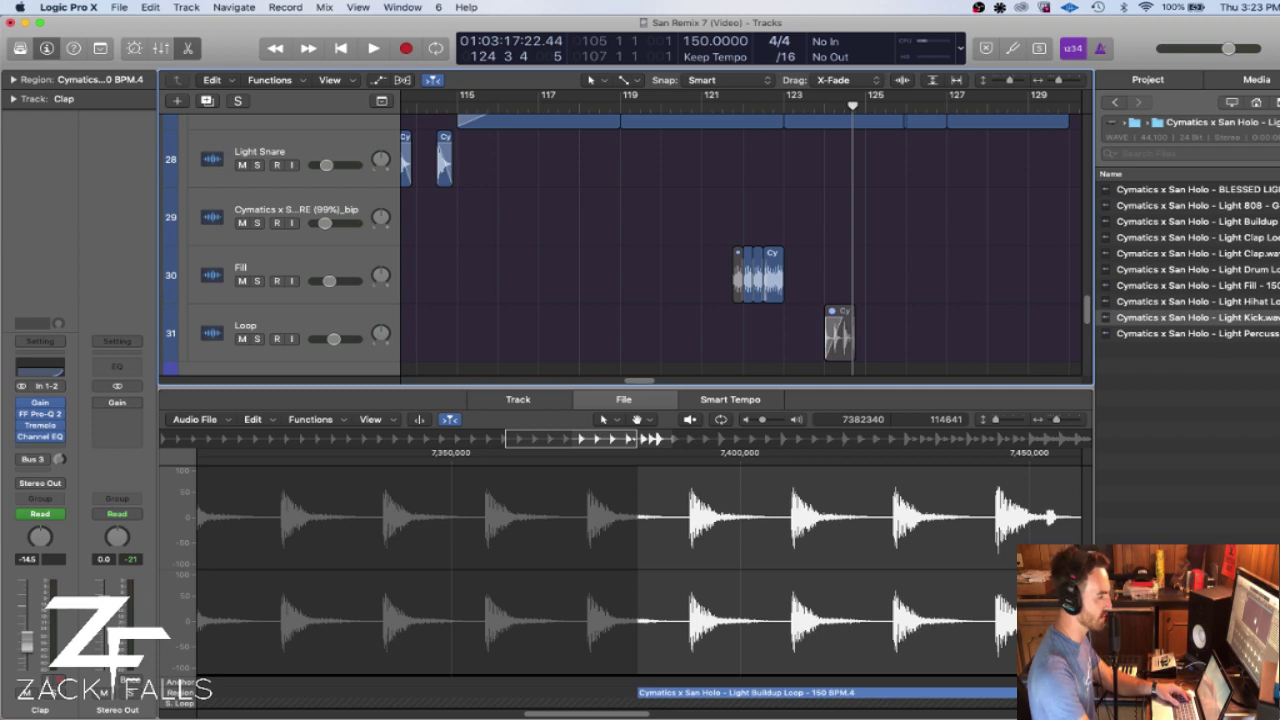
scroll(889, 226, down, 4)
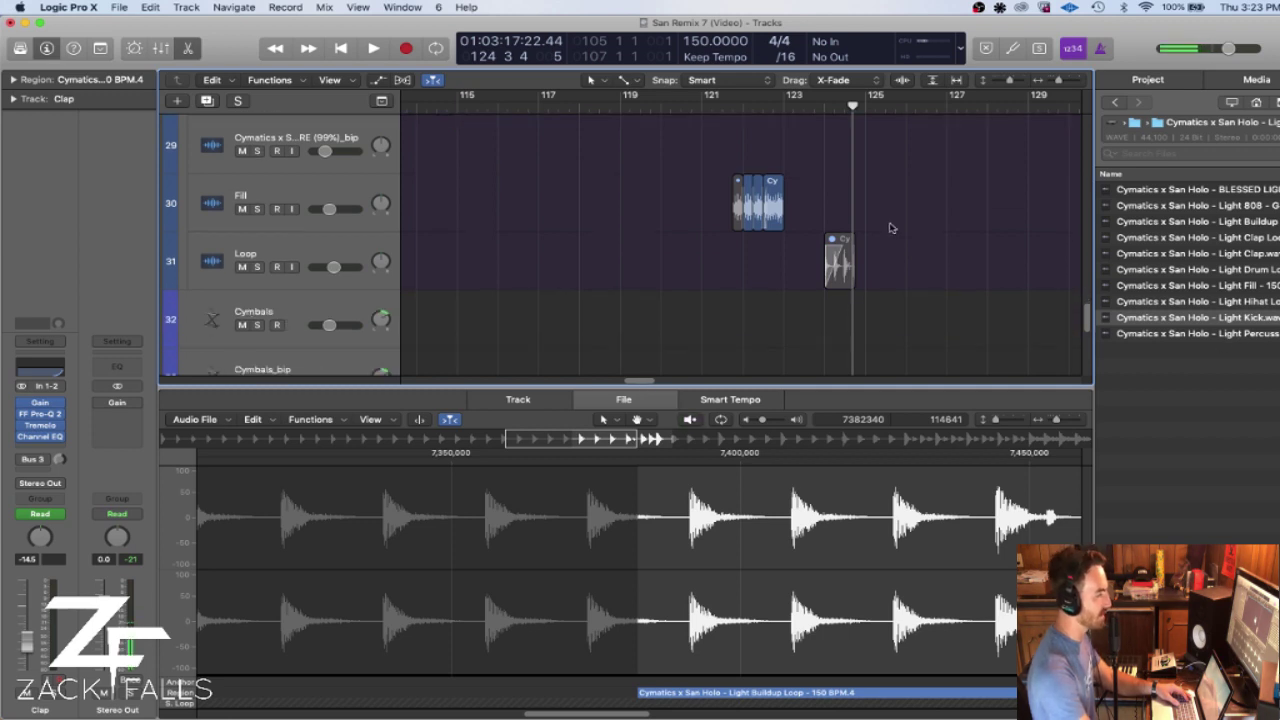
drag(1060, 80, 1000, 83)
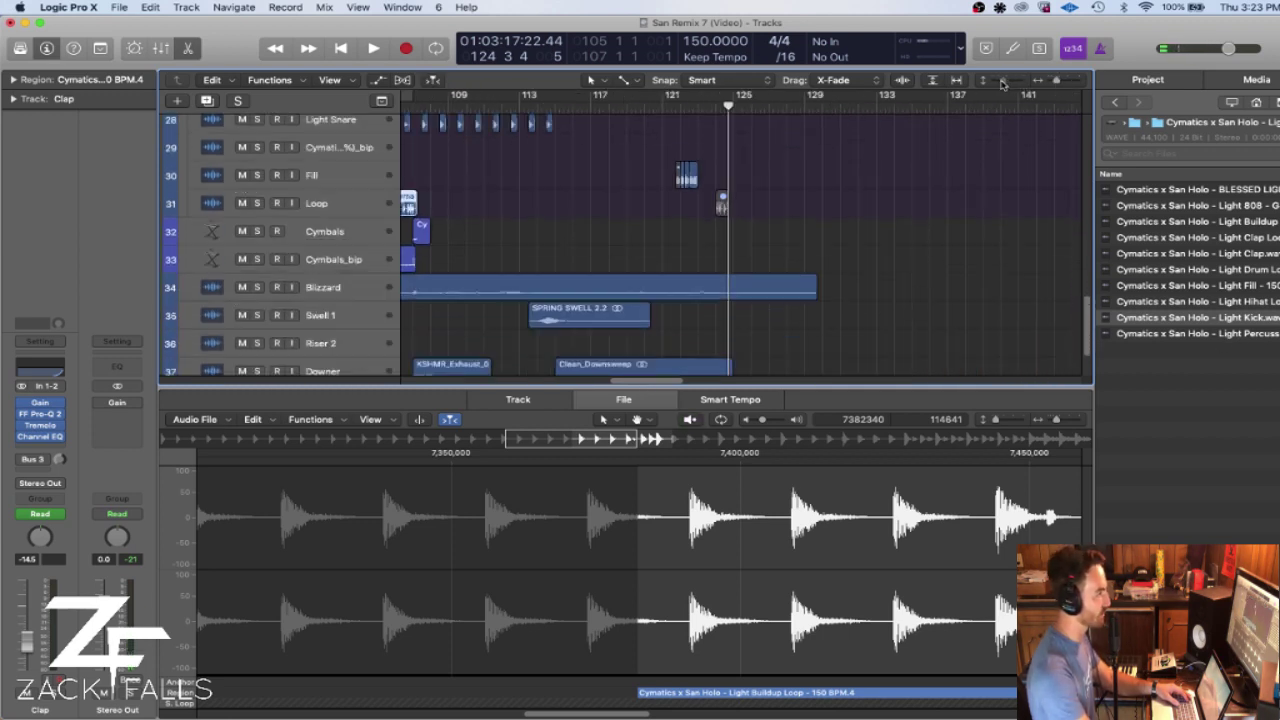
scroll(660, 288, up, 6)
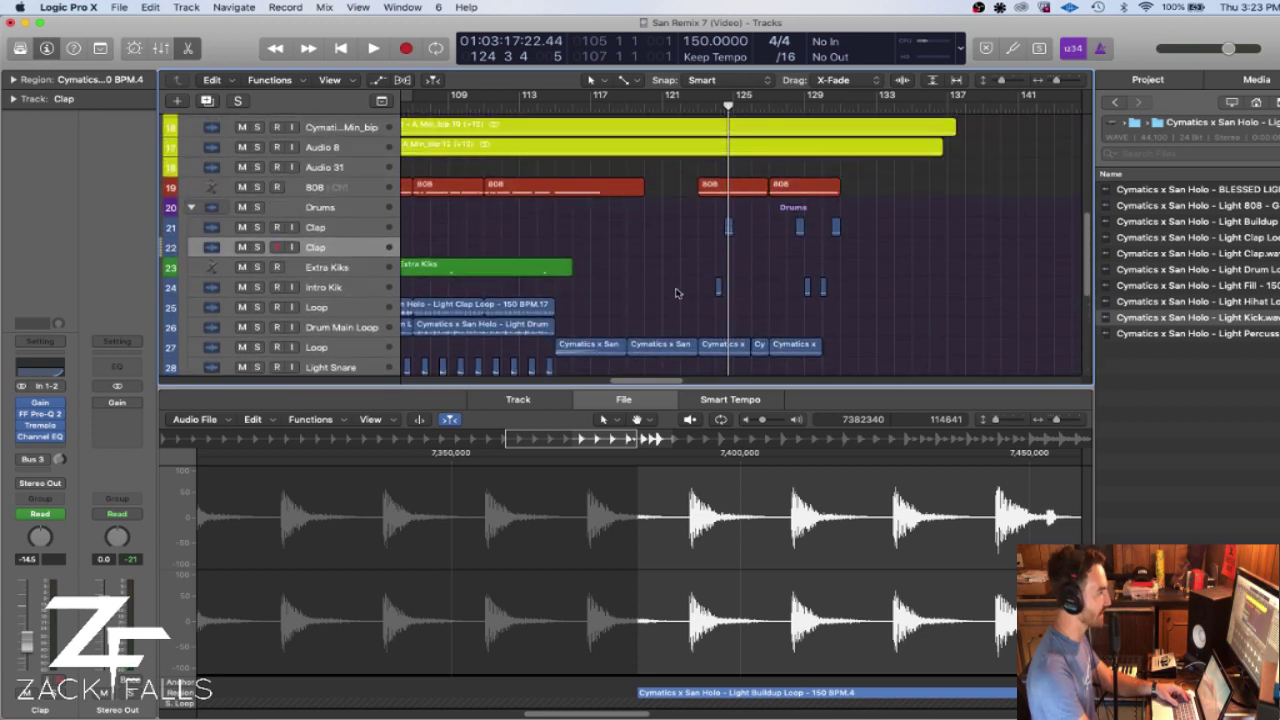
click(257, 267)
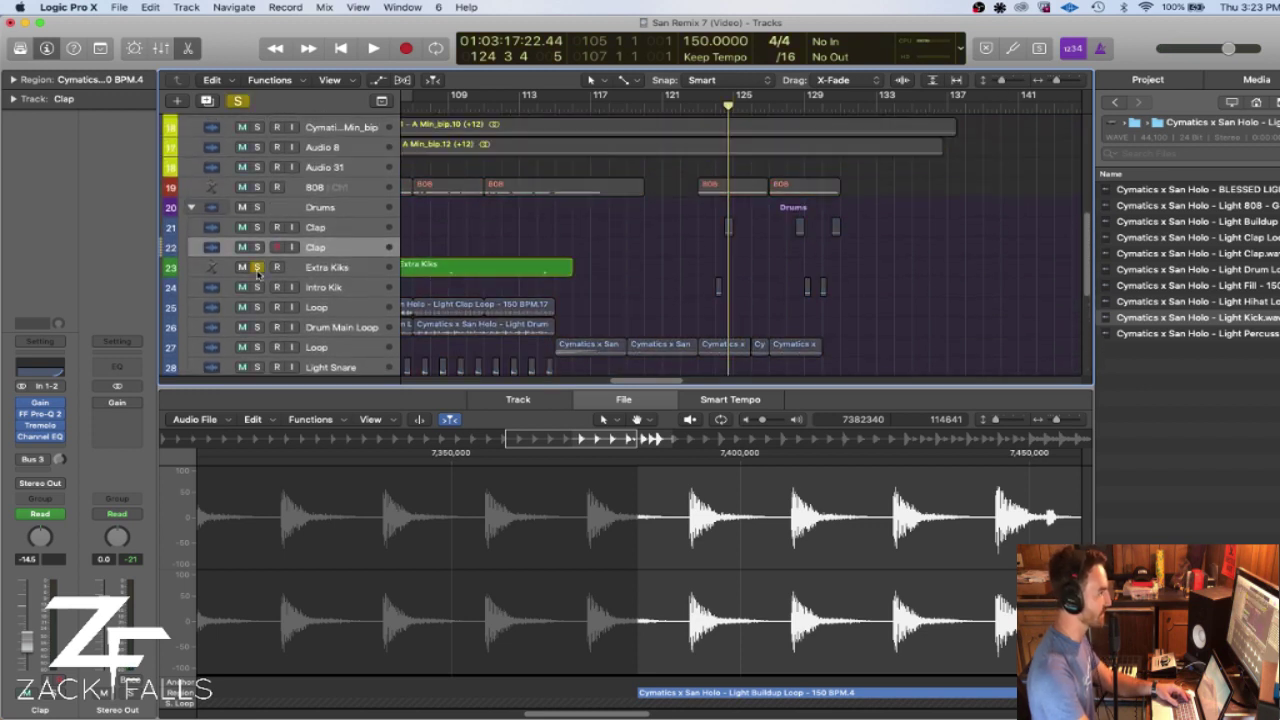
scroll(257, 272, down, 2)
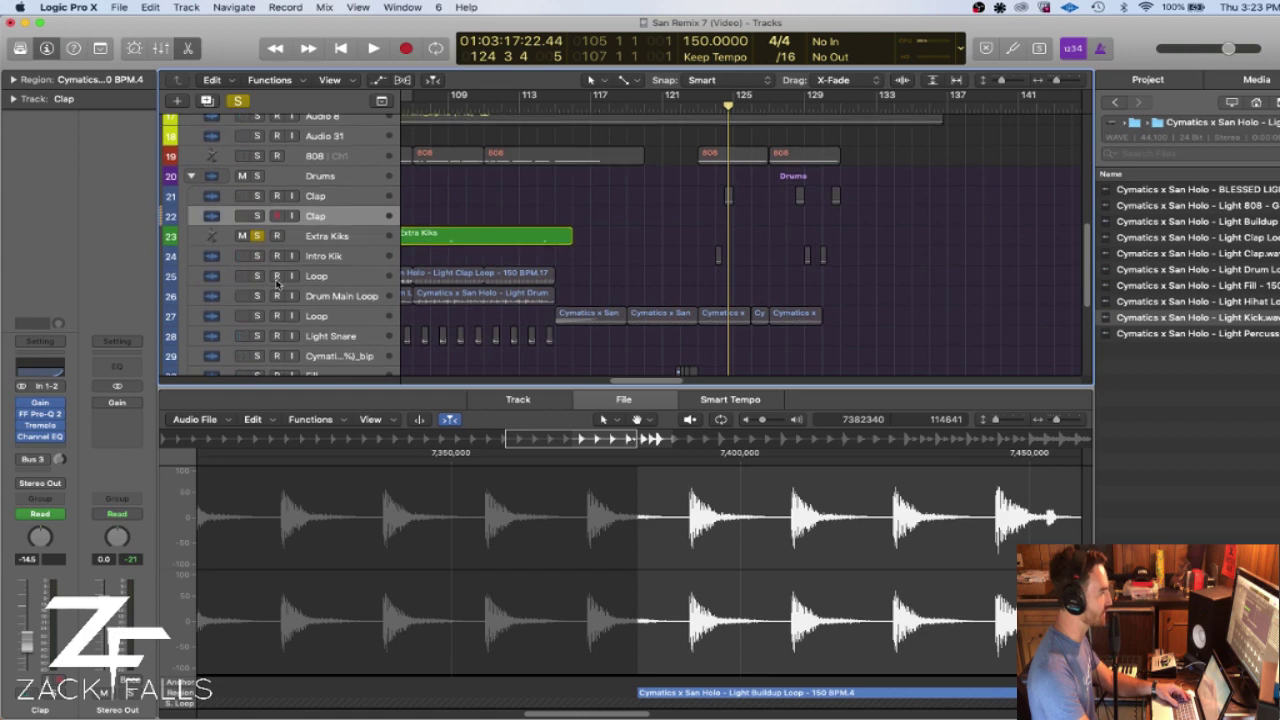
scroll(277, 283, up, 10)
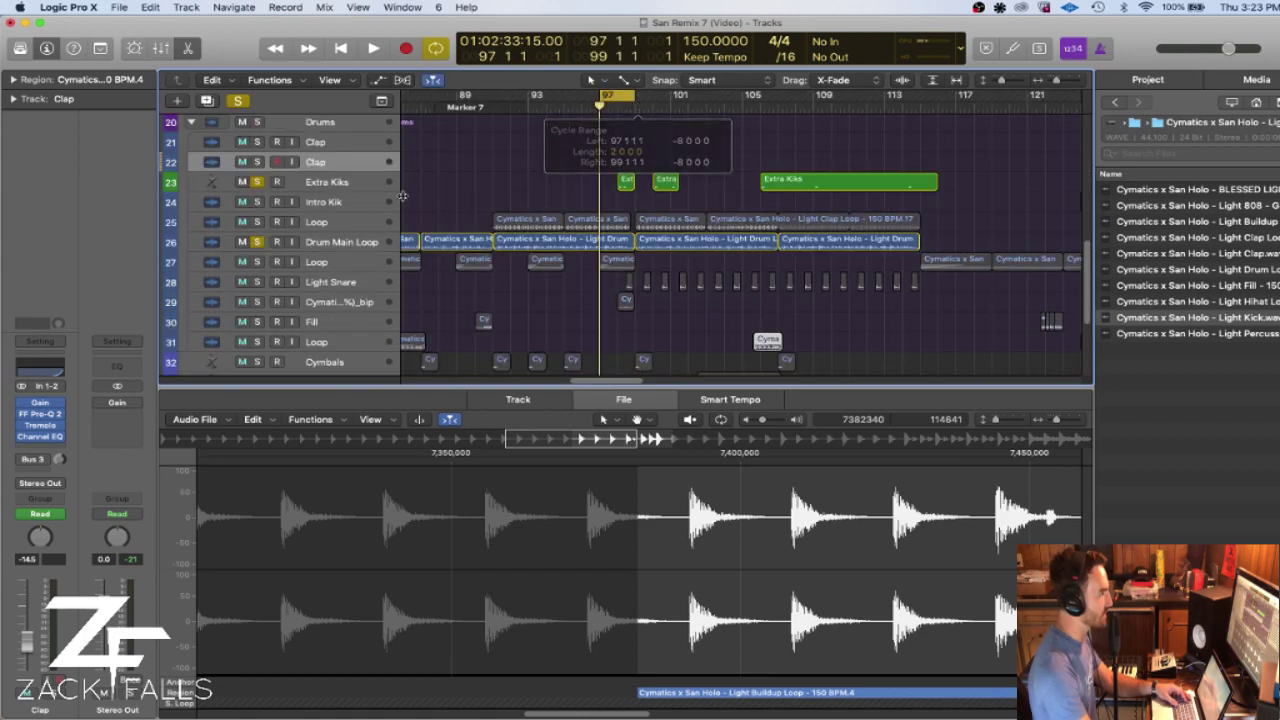
- Play only the Drum Main Loop track within the cycled bars, and clear its solo
click(257, 182)
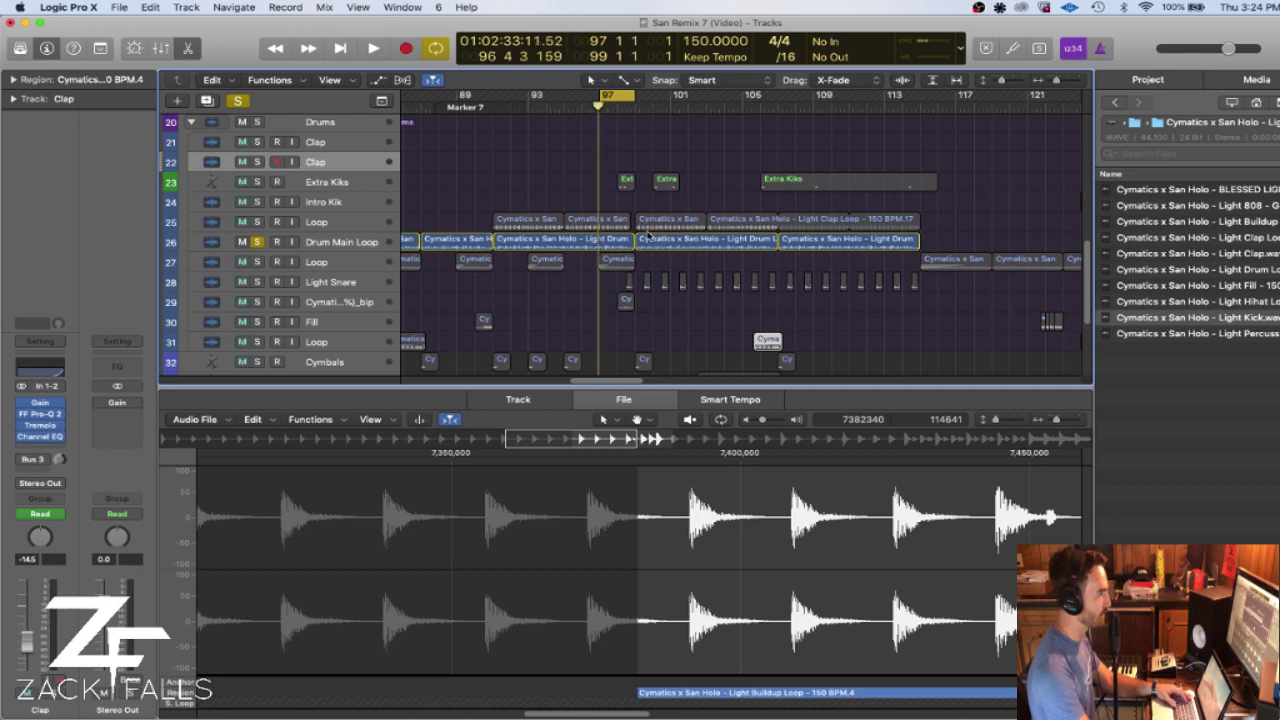
key(space)
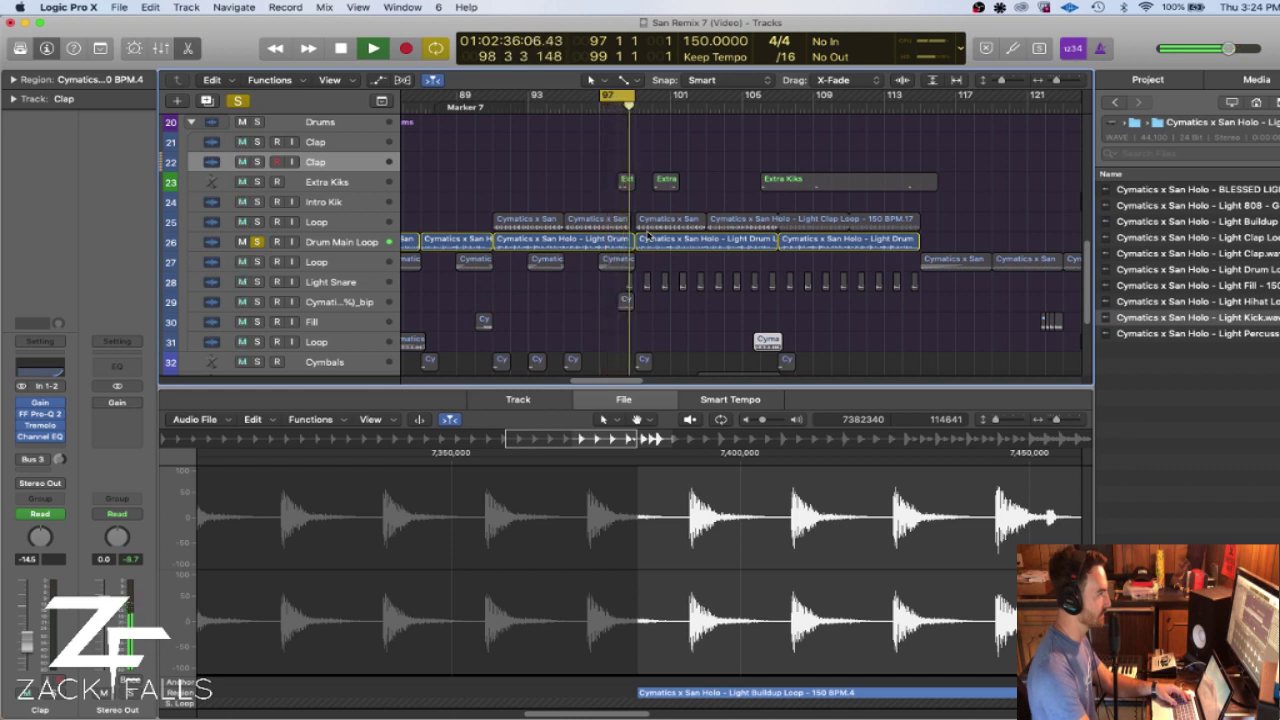
key(space)
click(257, 242)
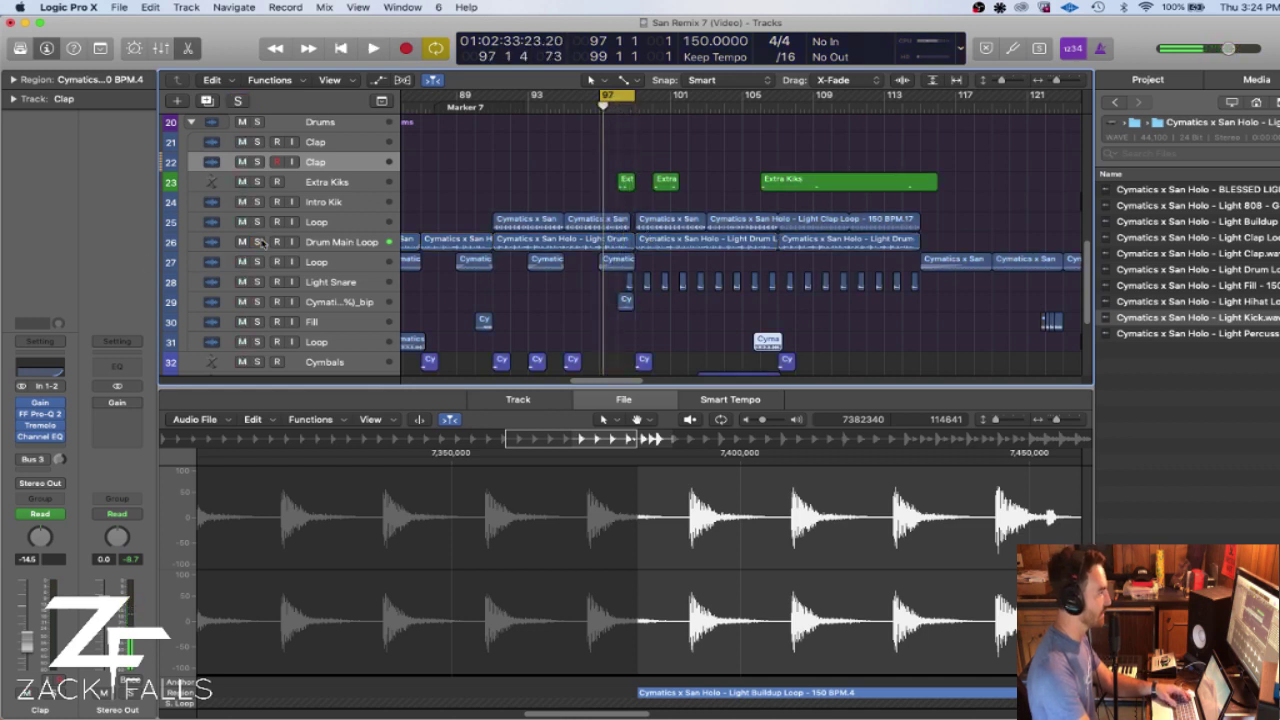
- Solo Extra Kiks with Drum Main Loop, show the notes of the Extra Kiks region at bar 98, and play both tracks in the cycle range
click(256, 182)
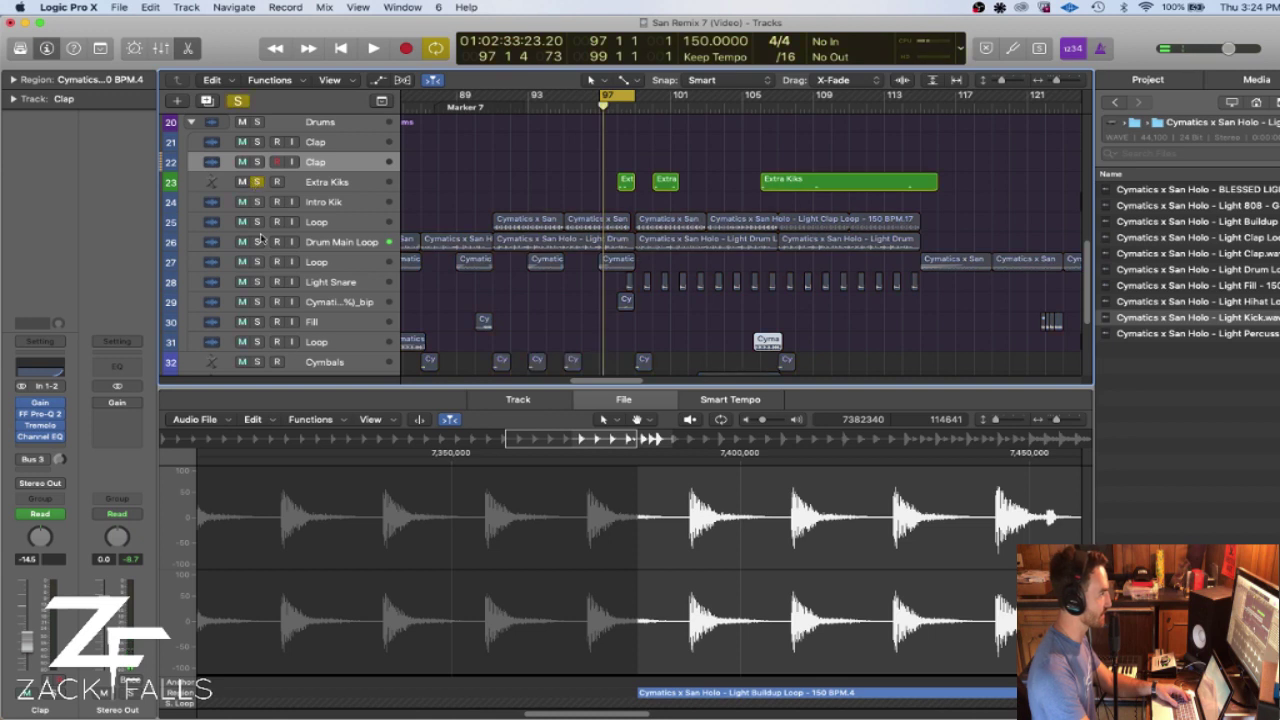
click(257, 242)
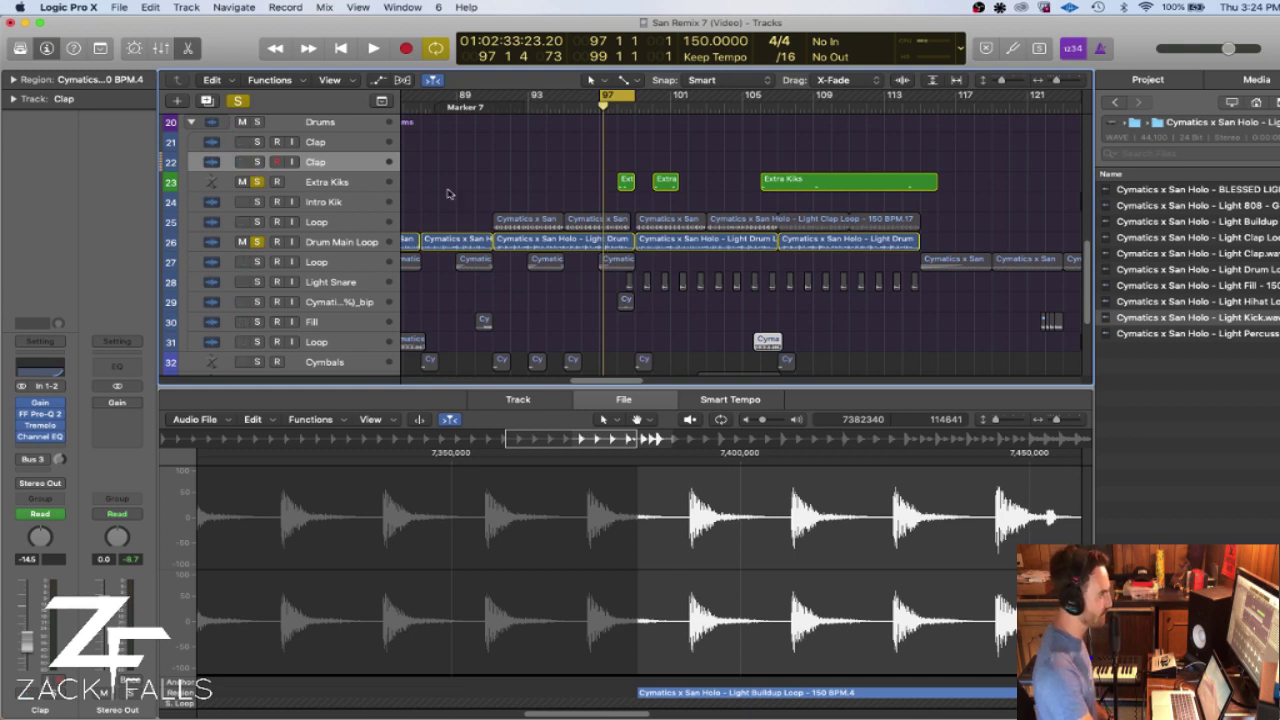
click(335, 184)
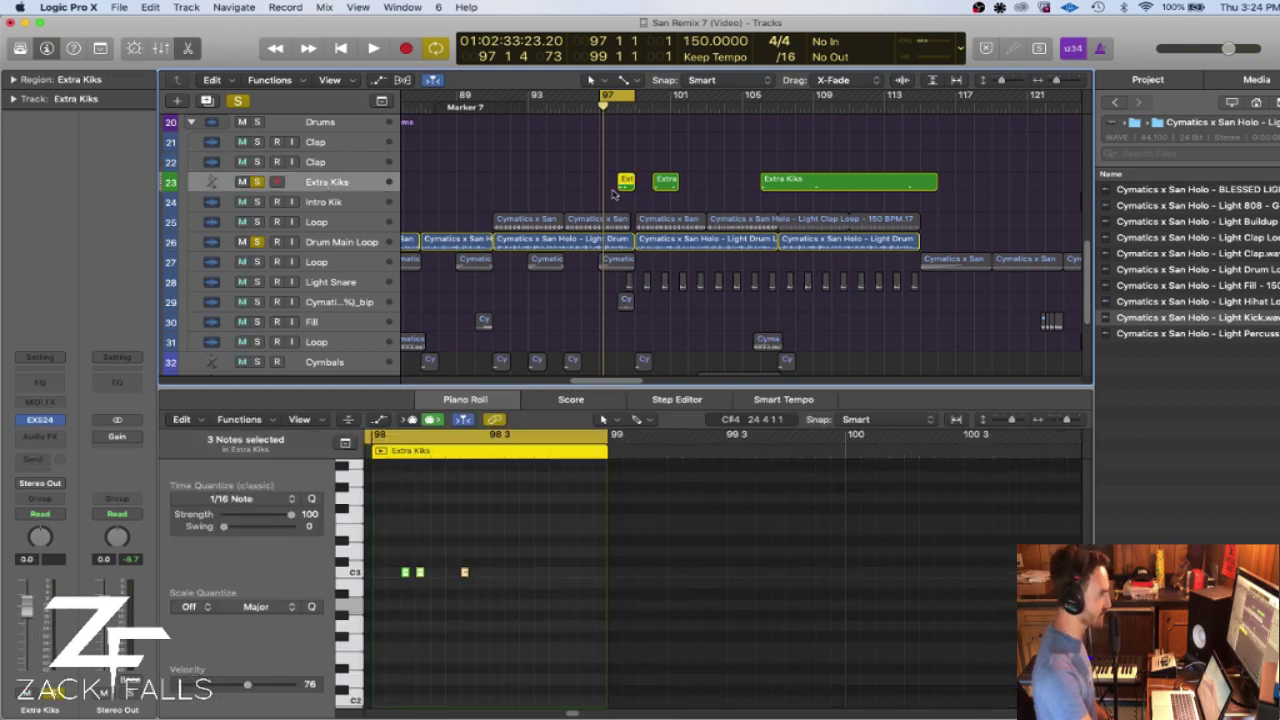
drag(1052, 82, 1058, 82)
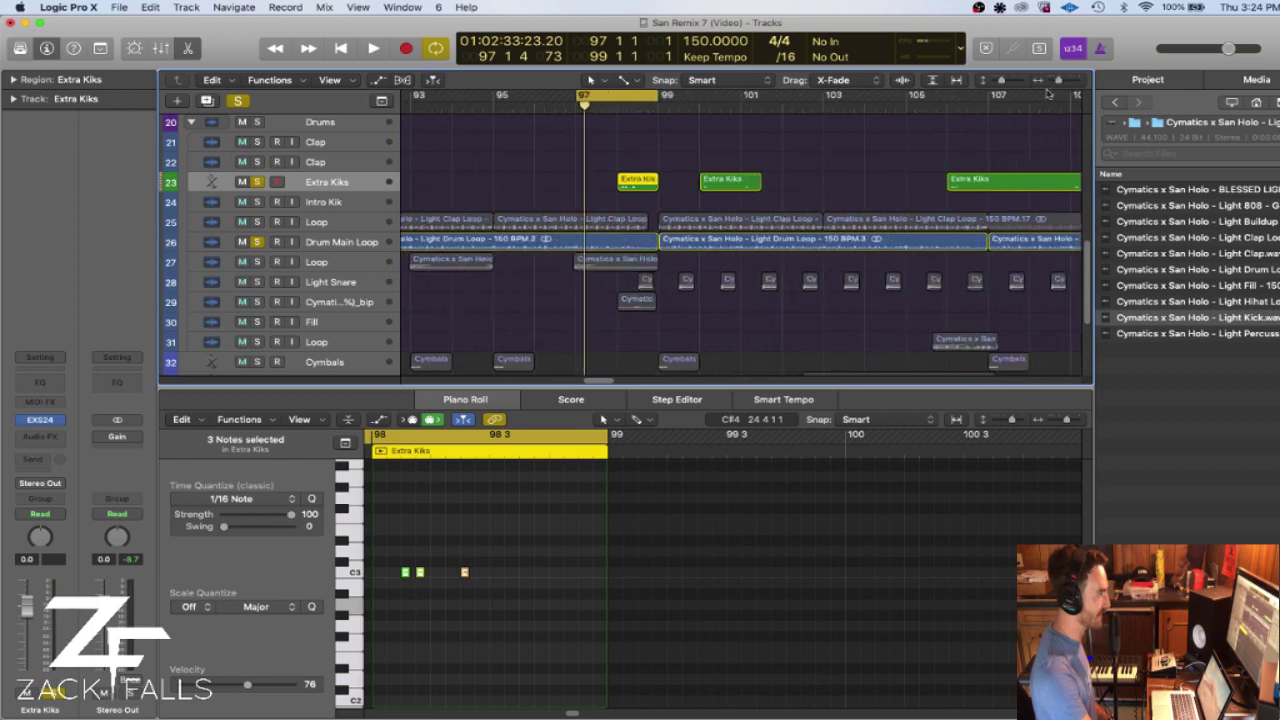
scroll(600, 230, up, 2)
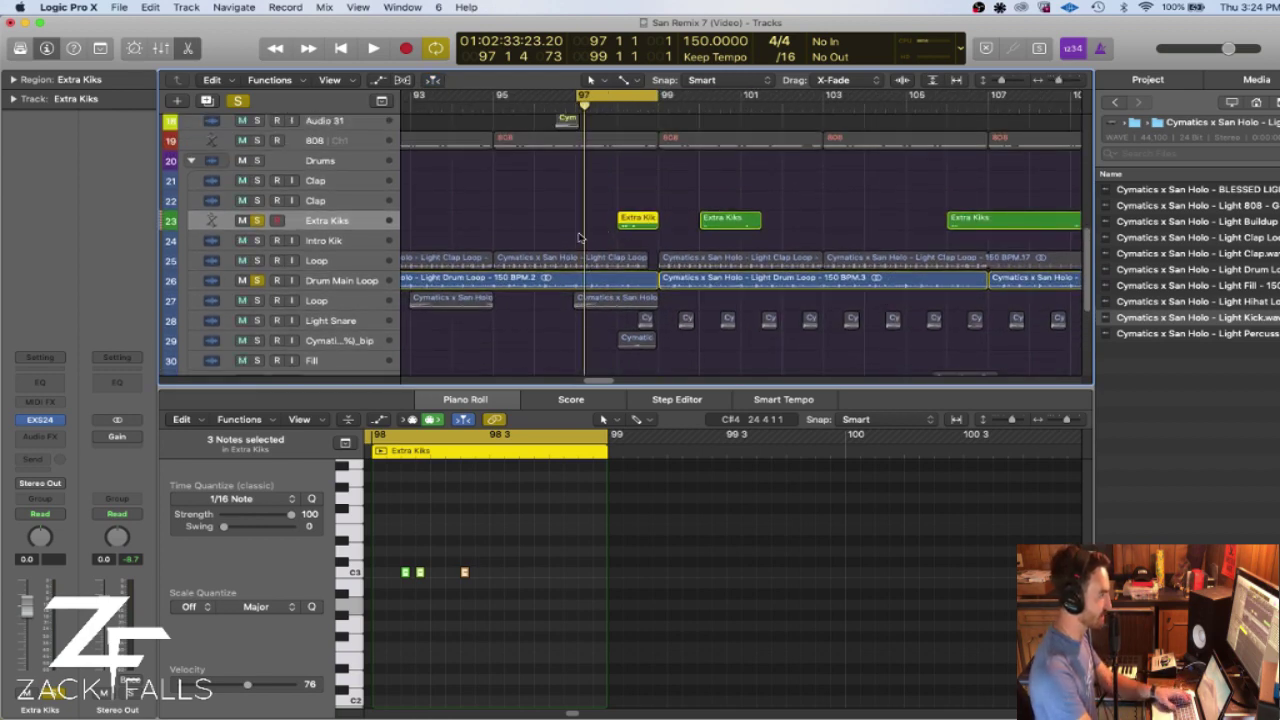
key(space)
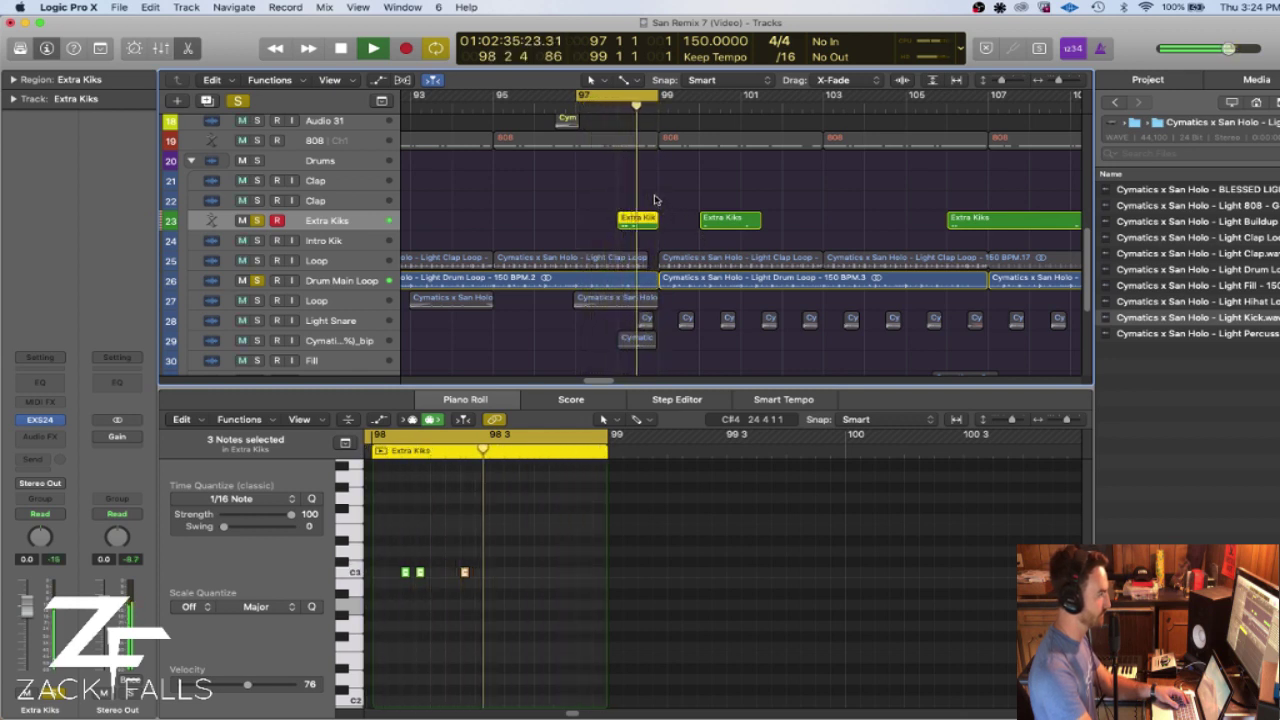
key(space)
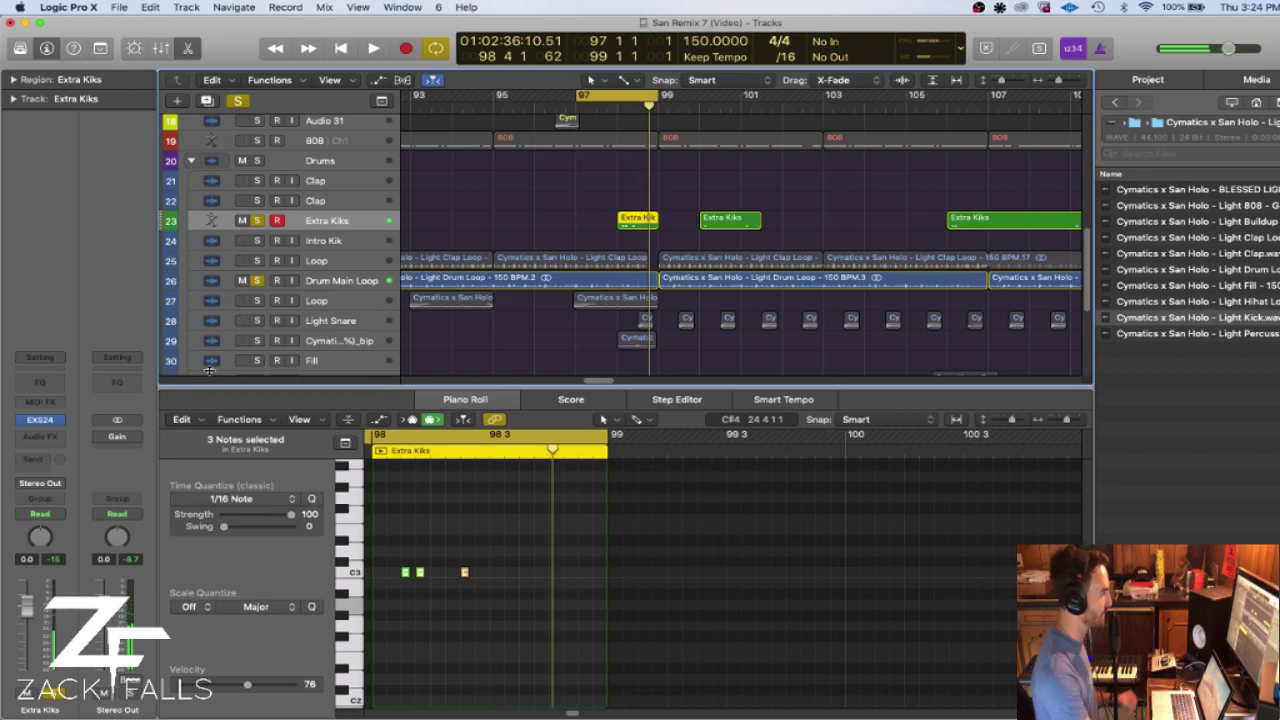
click(335, 201)
click(338, 220)
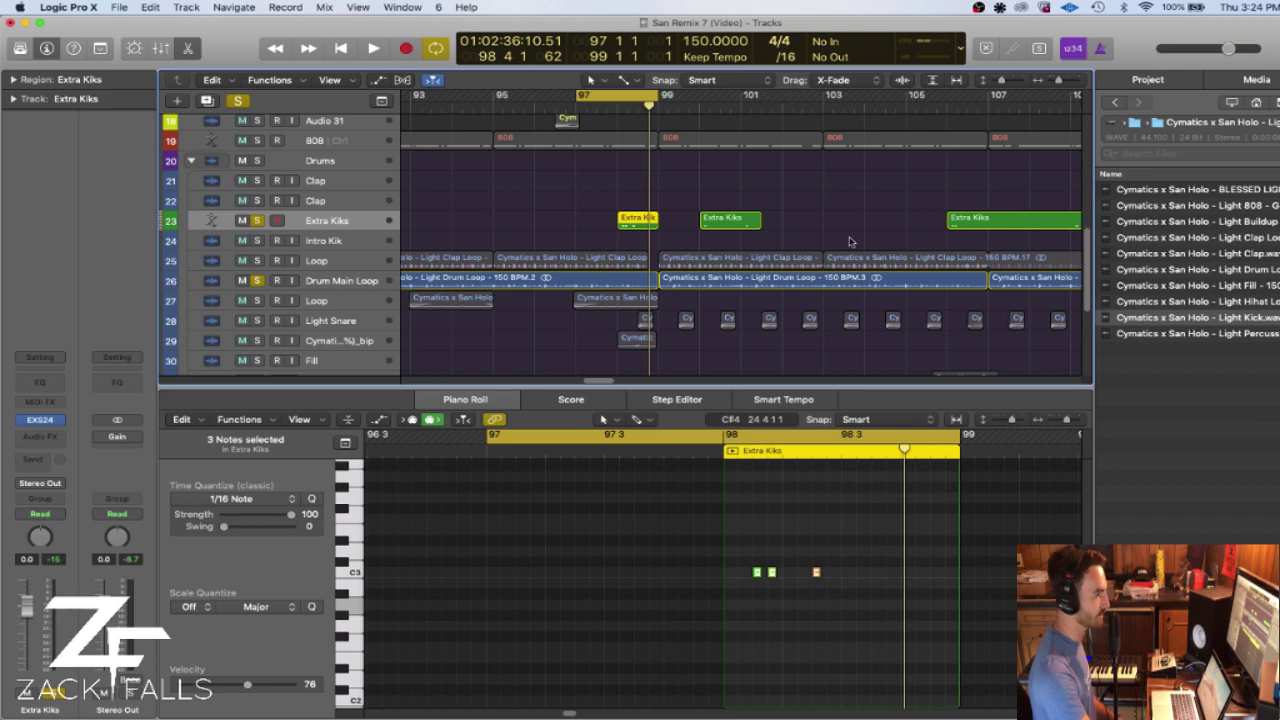
- Clear the track solos, turn off cycle mode, and audition the San Holo Light Percussion sample in the file browser
key(ctrl+s)
key(c)
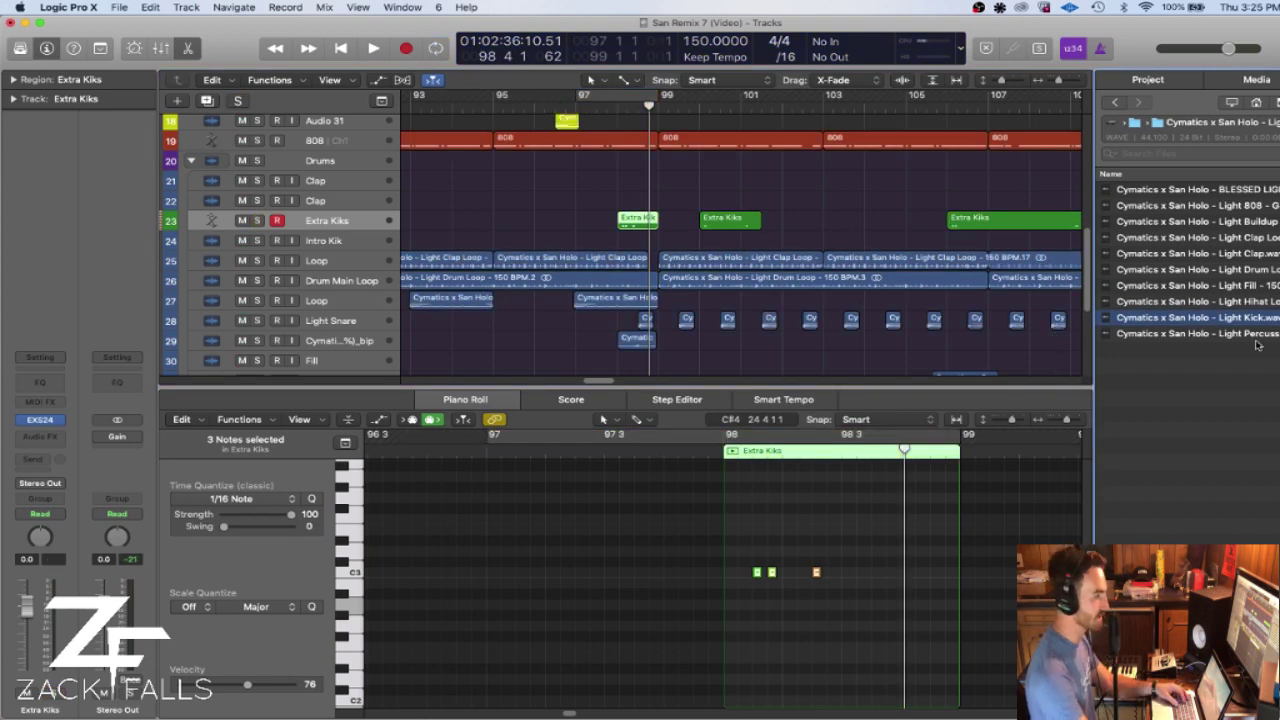
click(1207, 334)
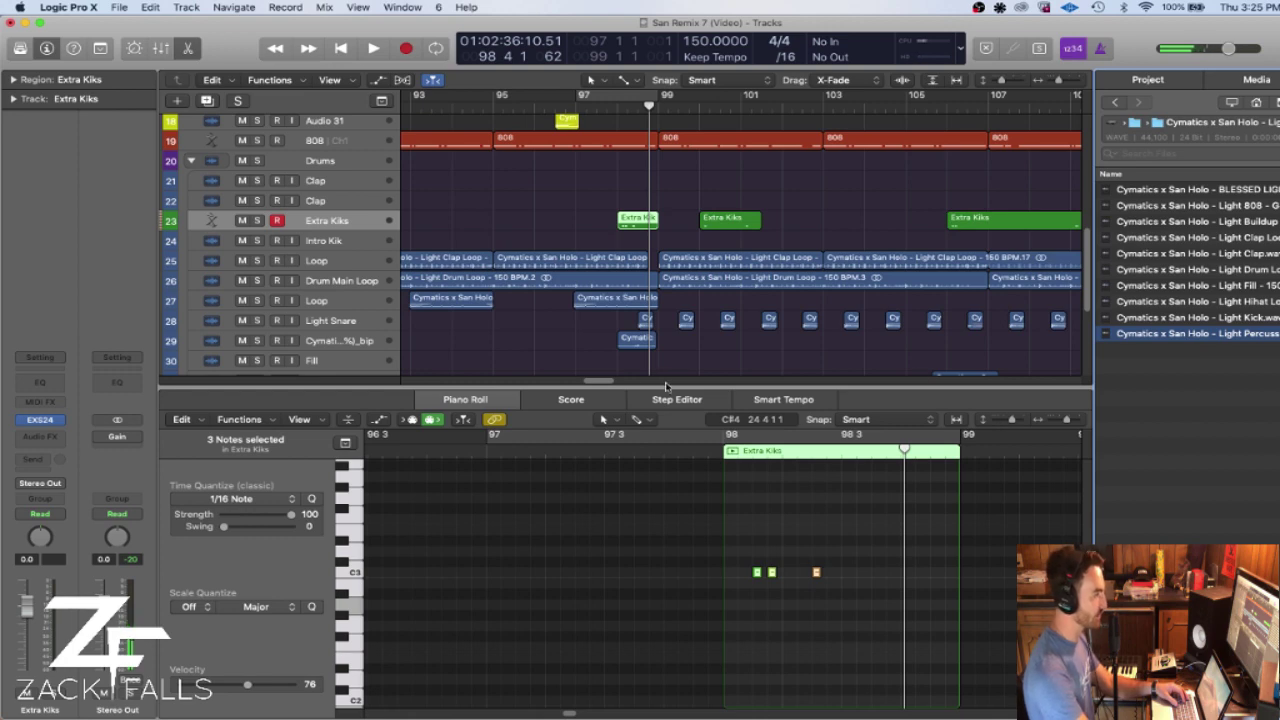
- Move the playhead to bar 35 and set a cycle range from bar 35 to bar 51
drag(604, 386, 484, 378)
click(1055, 83)
scroll(924, 154, down, 5)
click(1058, 83)
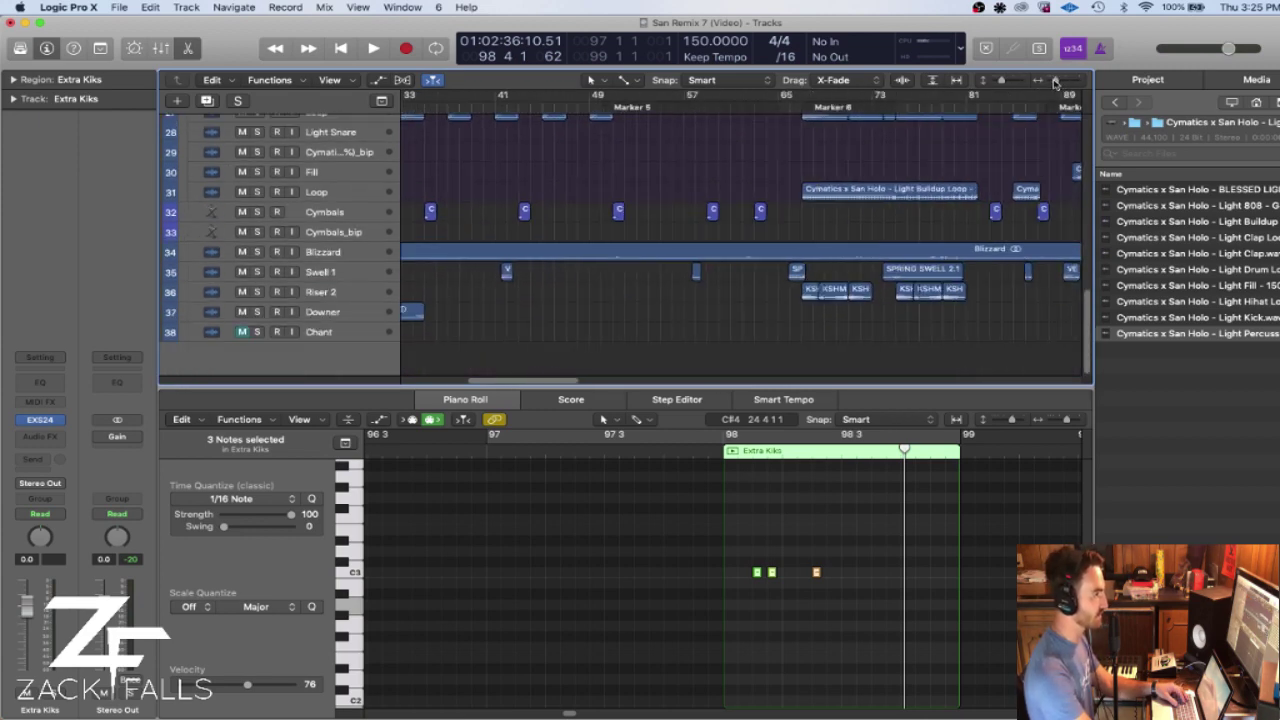
click(1005, 83)
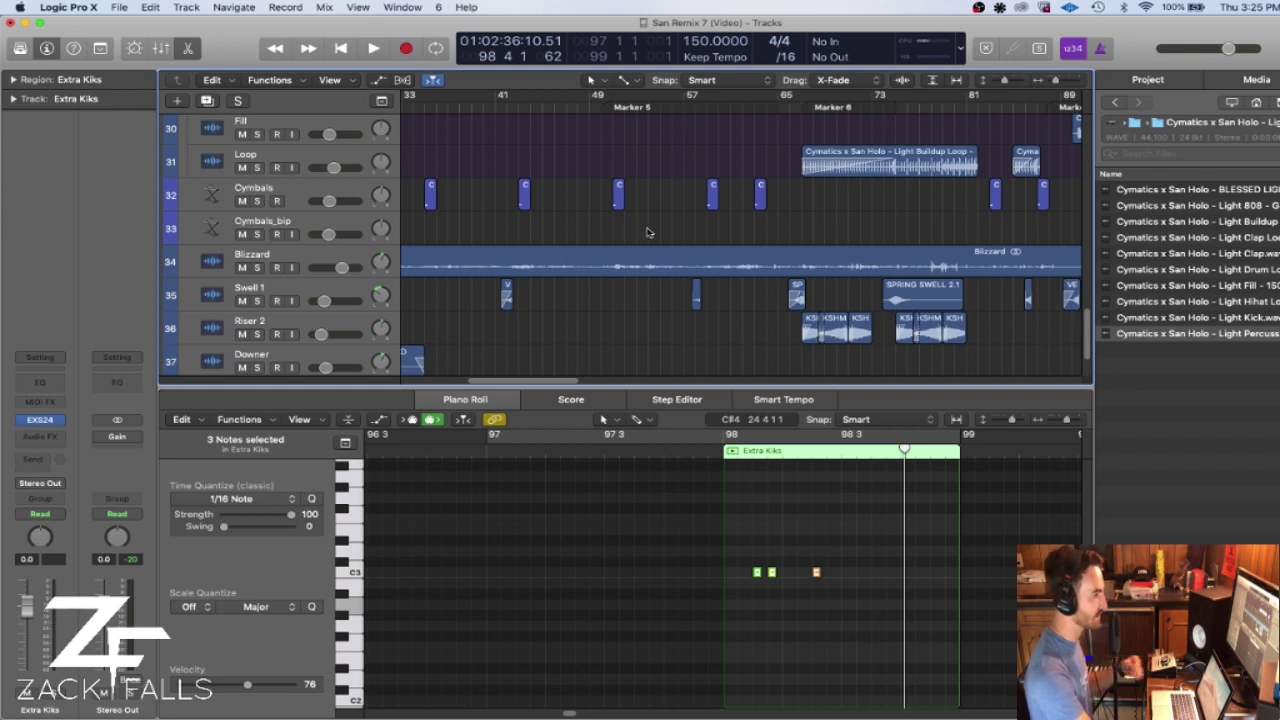
key(Return)
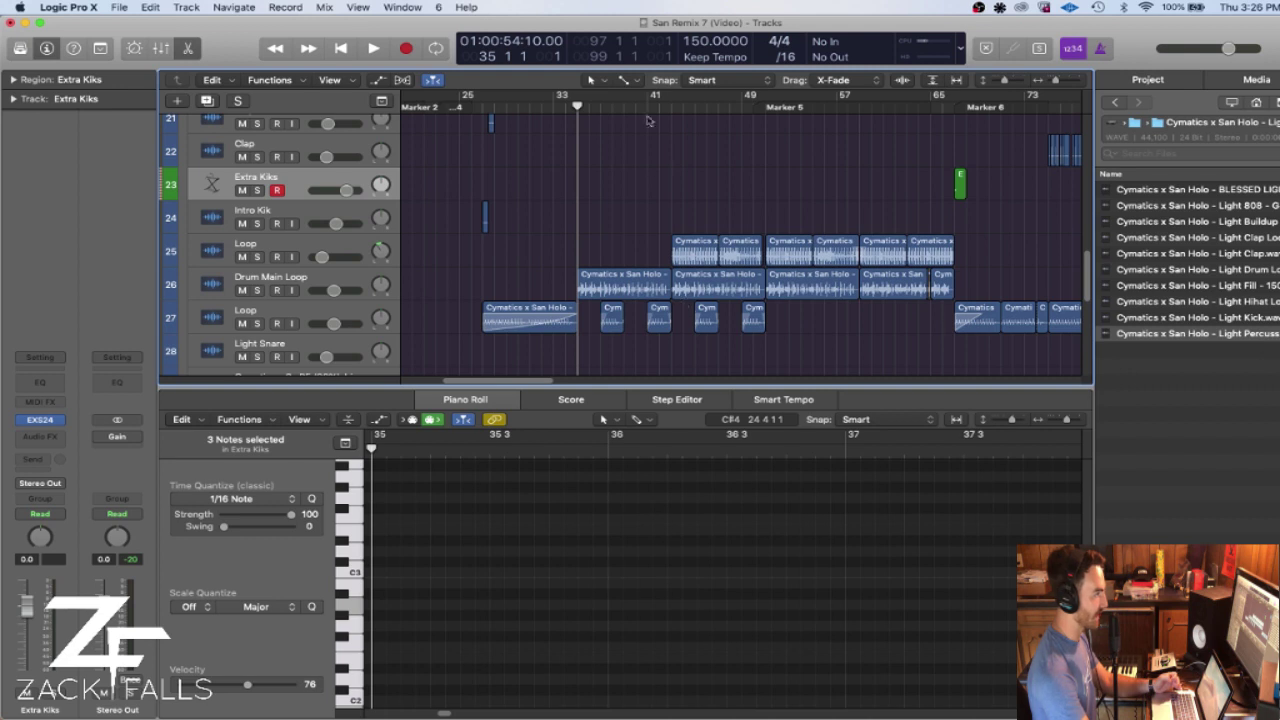
drag(576, 102, 765, 122)
- Solo the One Shot 1 vocal chop track, number 14, and play its opening regions from bar 35
scroll(511, 244, up, 3)
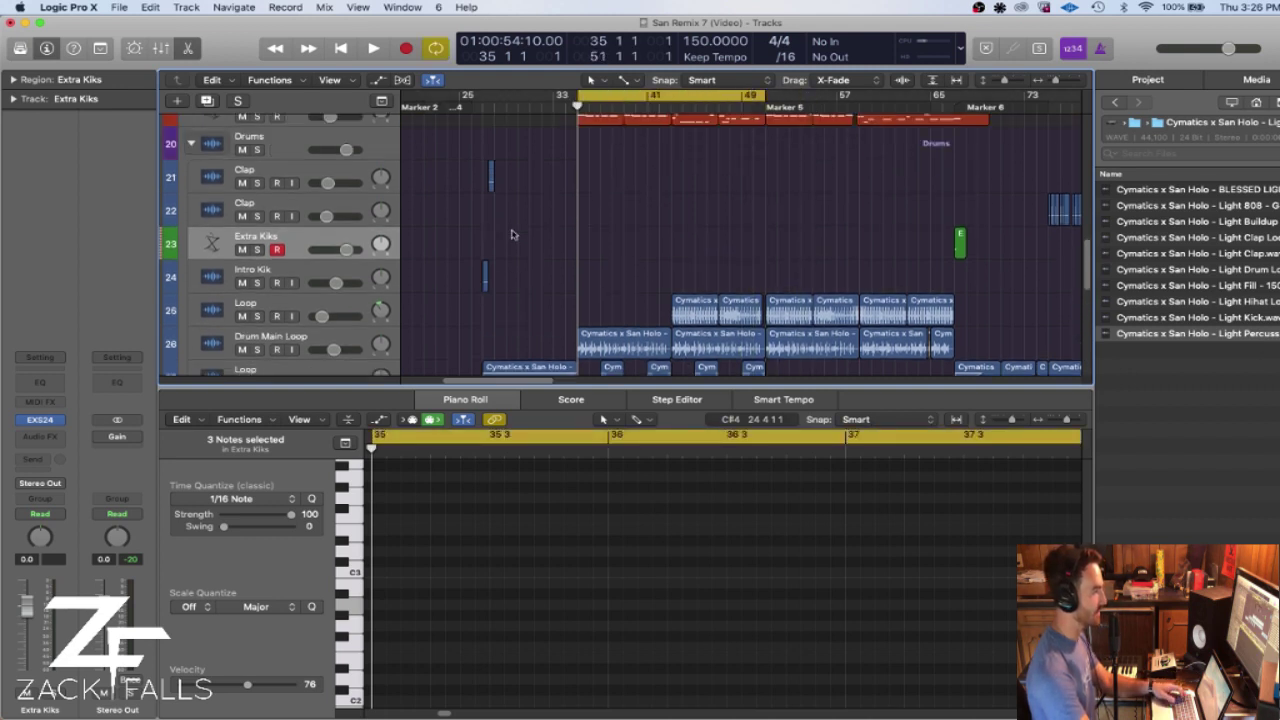
scroll(511, 244, up, 3)
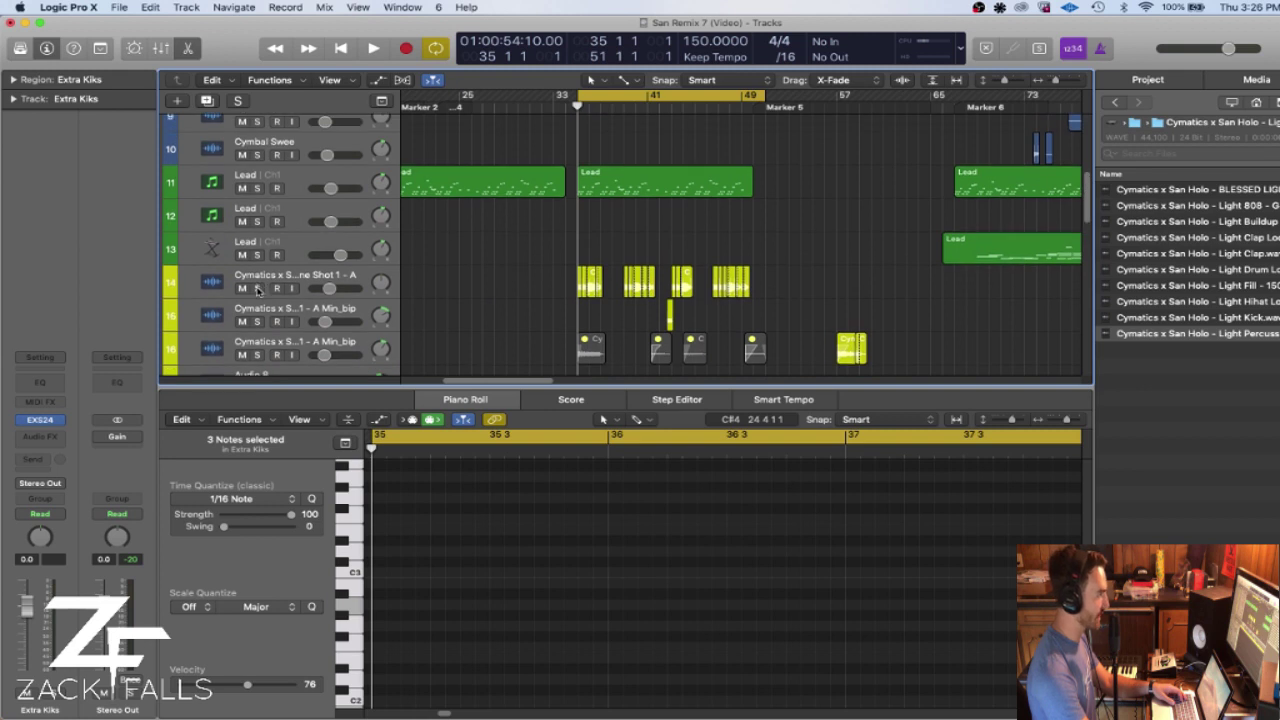
click(257, 288)
key(space)
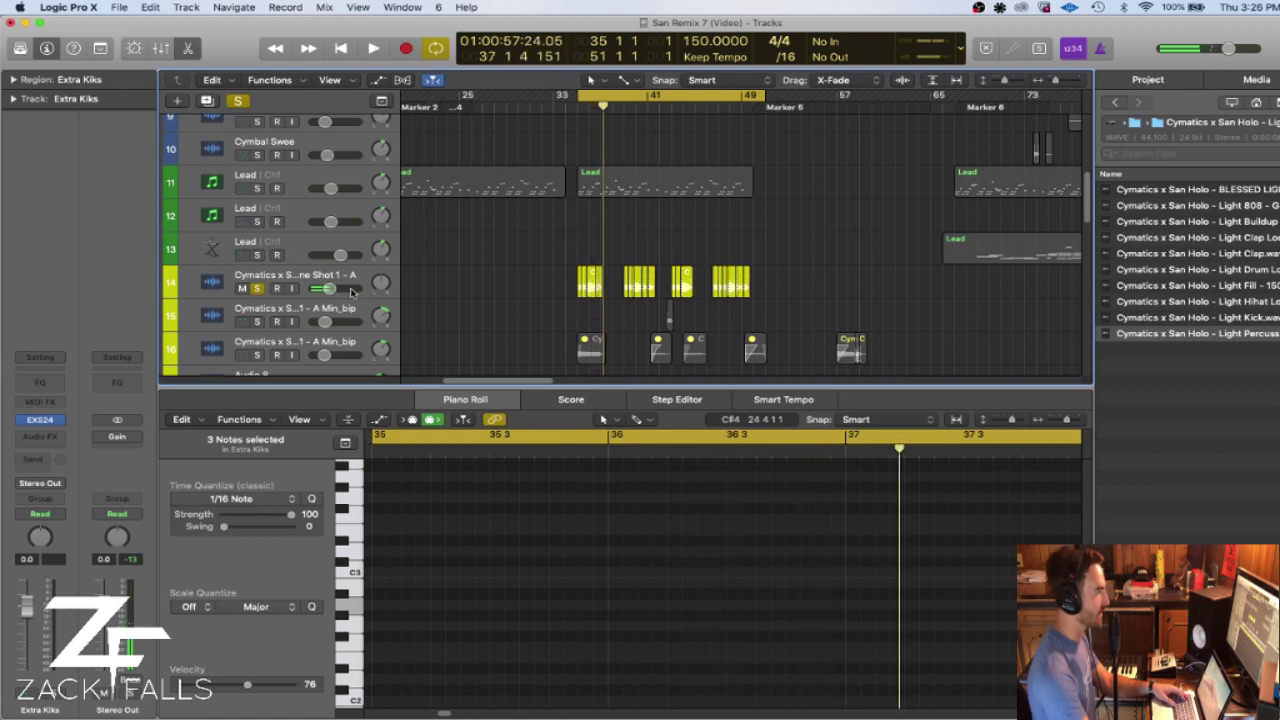
- Solo the Loop on track 27 together with track 14, play both from bar 37, and clear all solos
scroll(356, 283, down, 3)
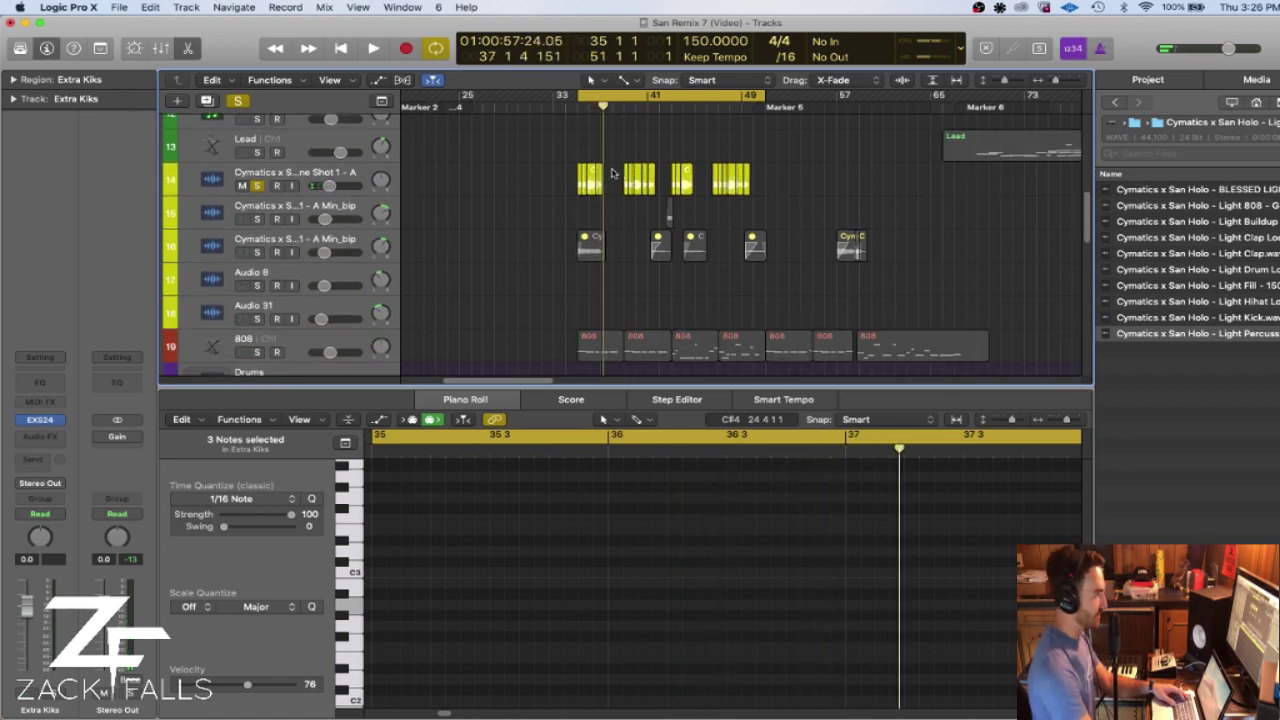
scroll(612, 185, down, 10)
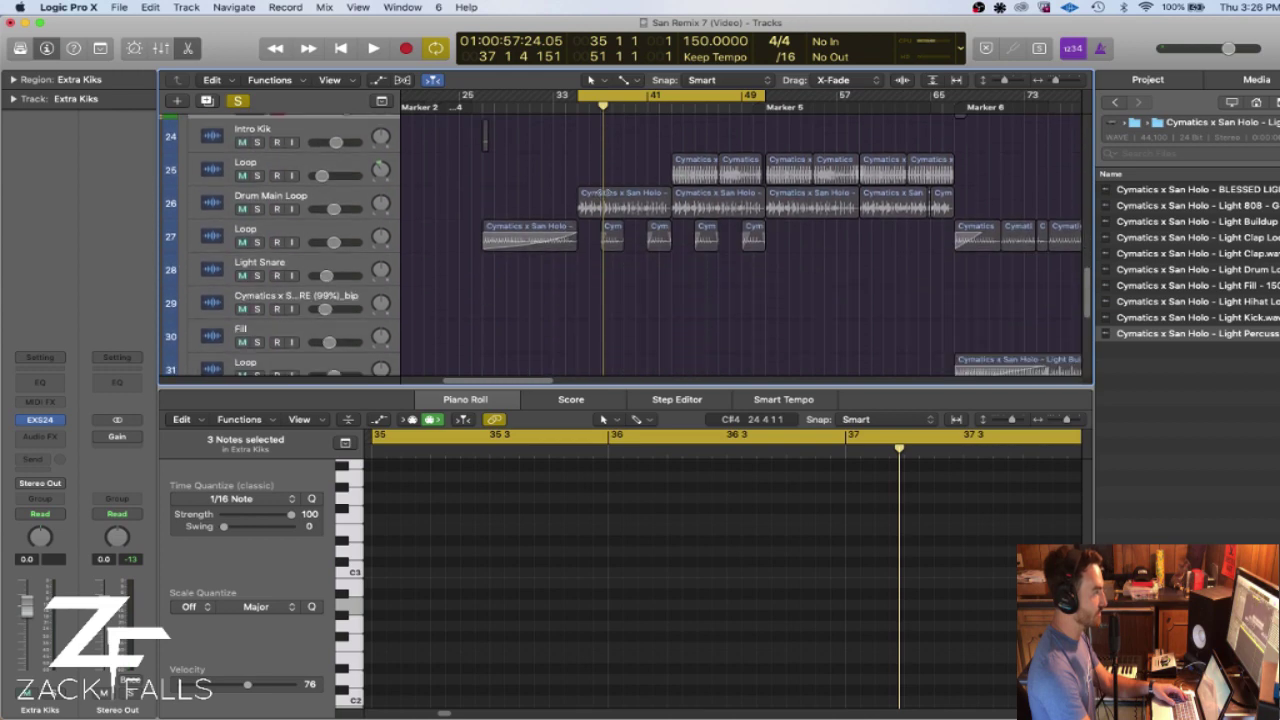
click(257, 240)
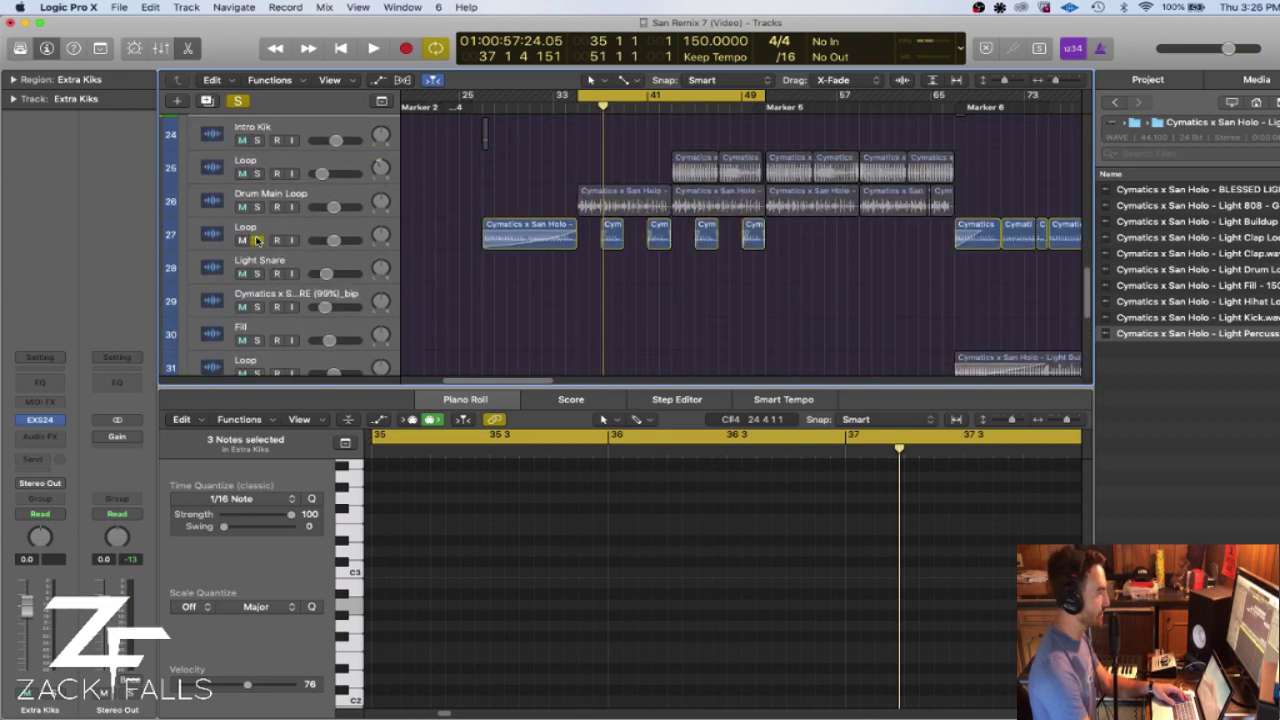
scroll(622, 243, up, 8)
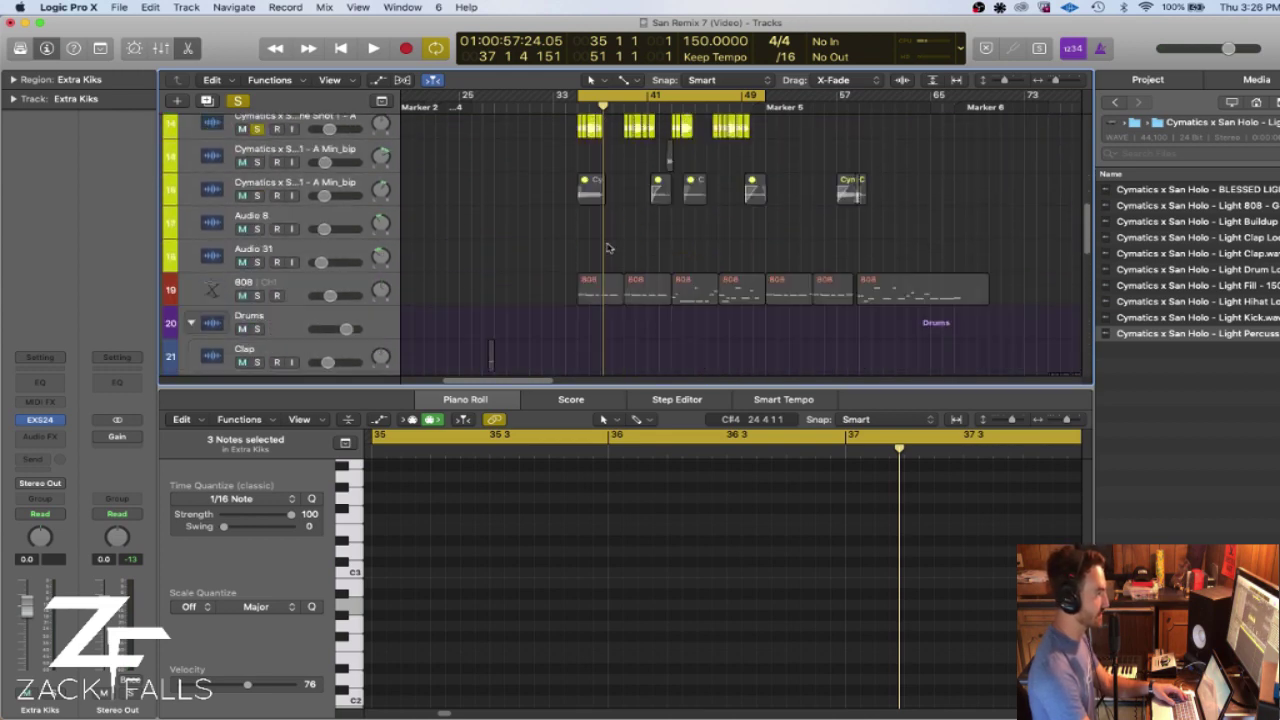
scroll(608, 246, up, 8)
drag(1005, 85, 997, 84)
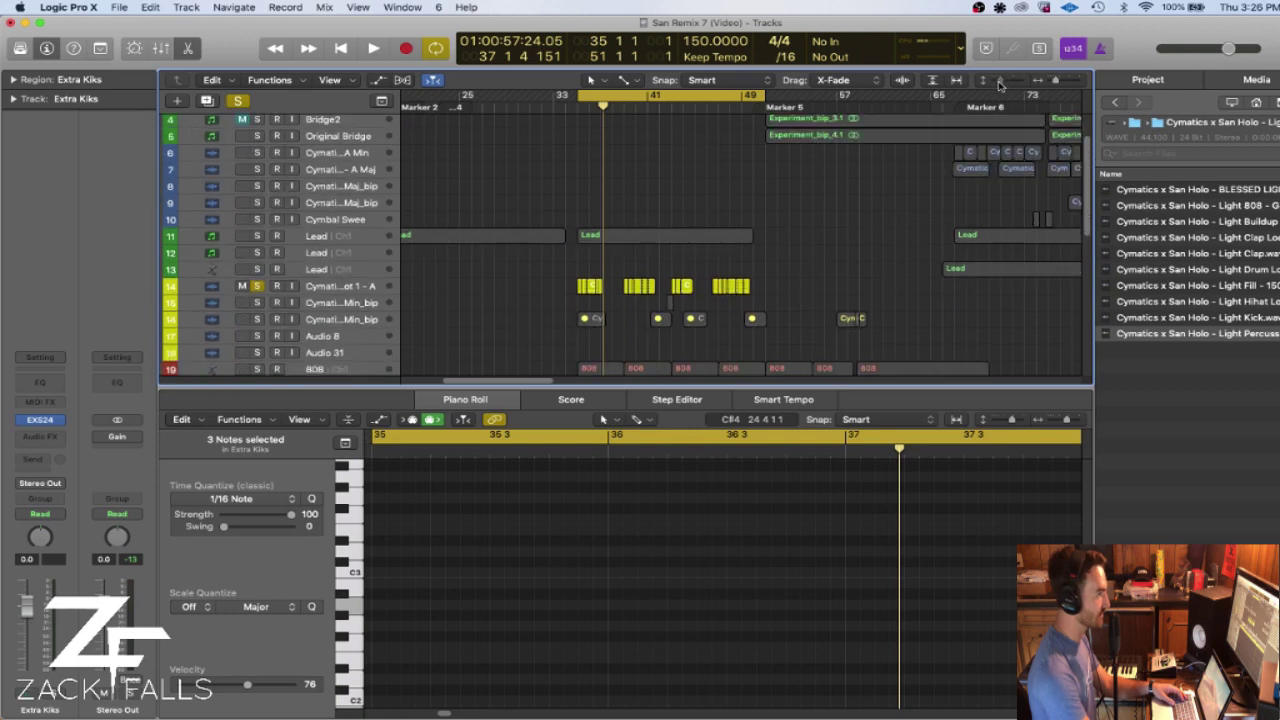
scroll(866, 178, down, 3)
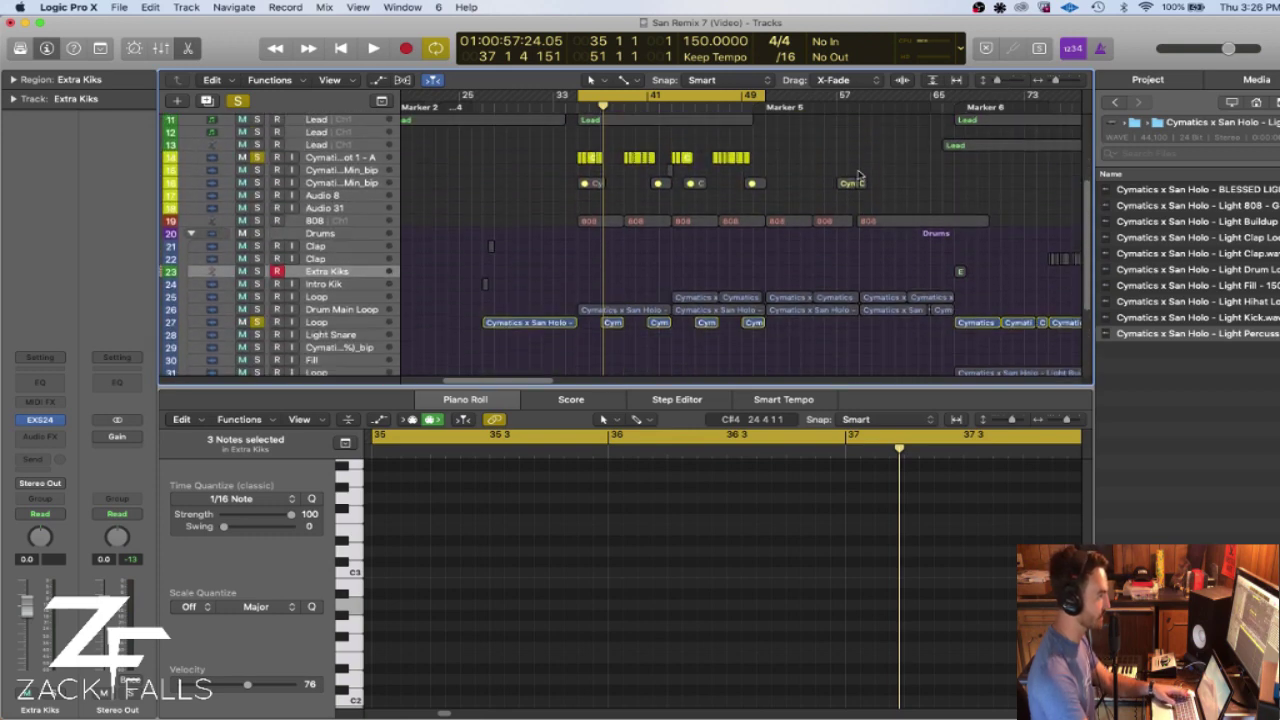
key(space)
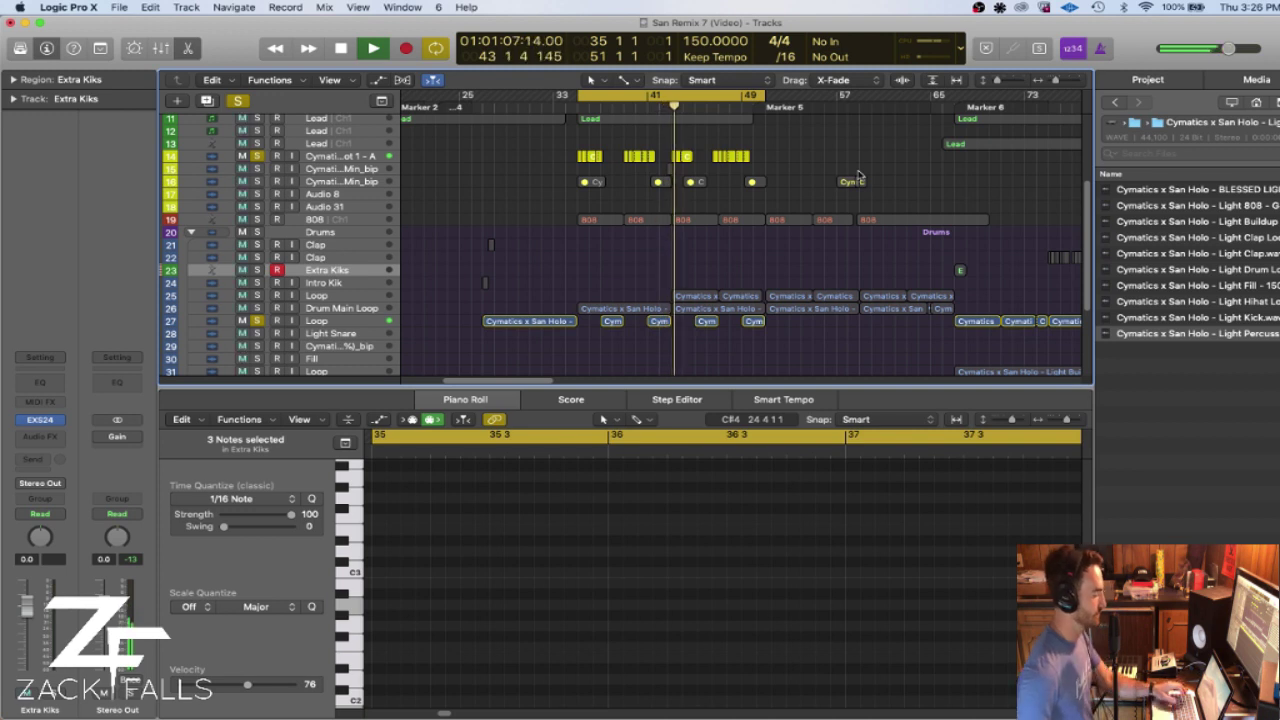
key(space)
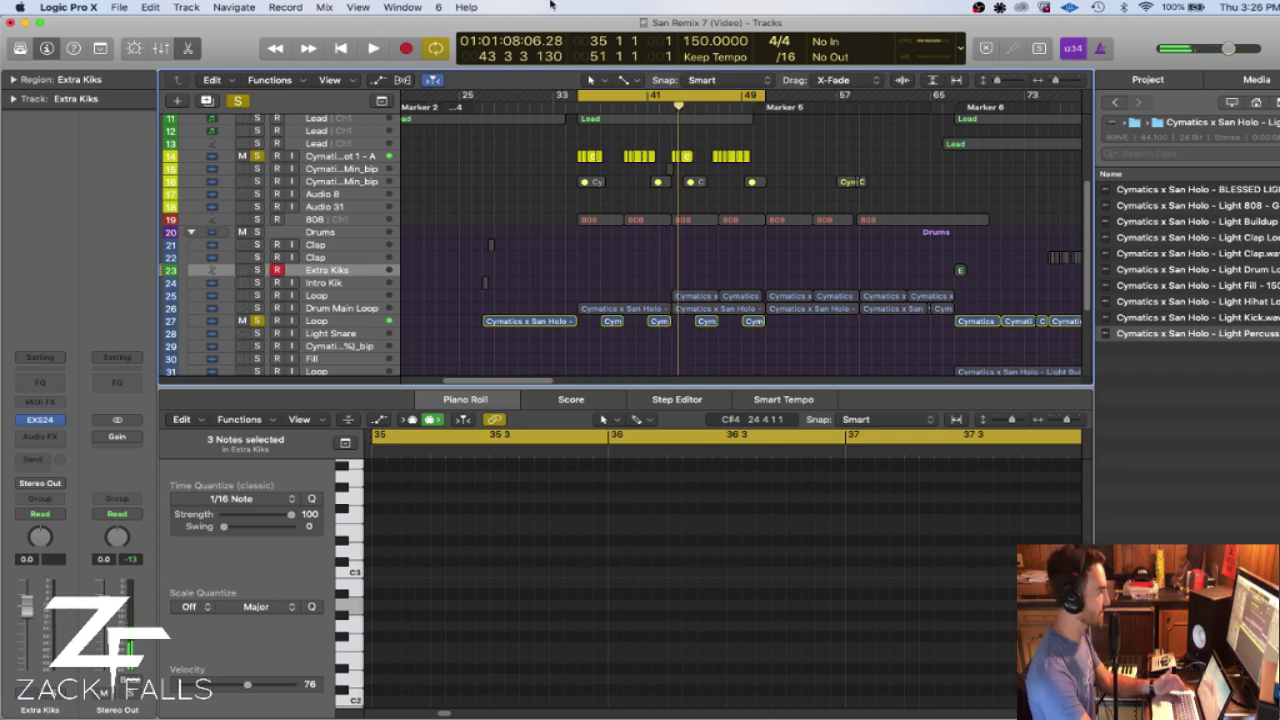
click(238, 101)
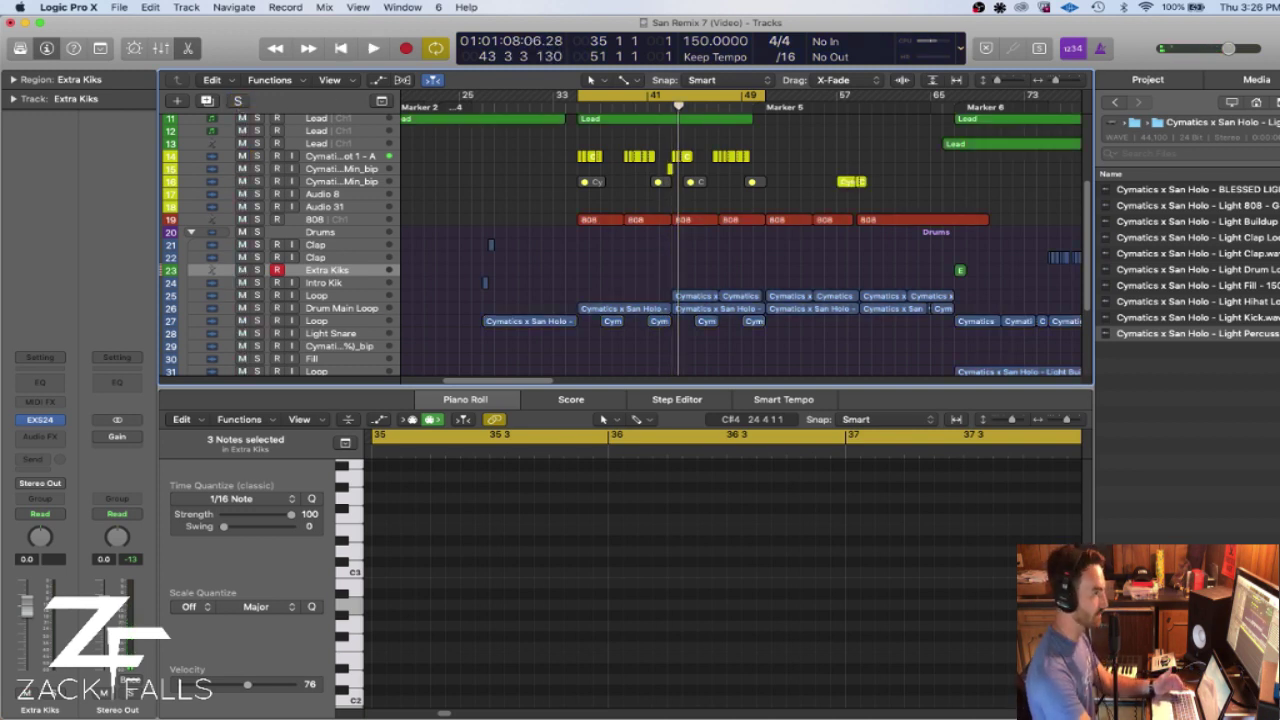
- Open the Vocals folder inside Light Samples of the Cymatics x San Holo - Light sample pack in the file browser
key(f)
scroll(1228, 254, up, 5)
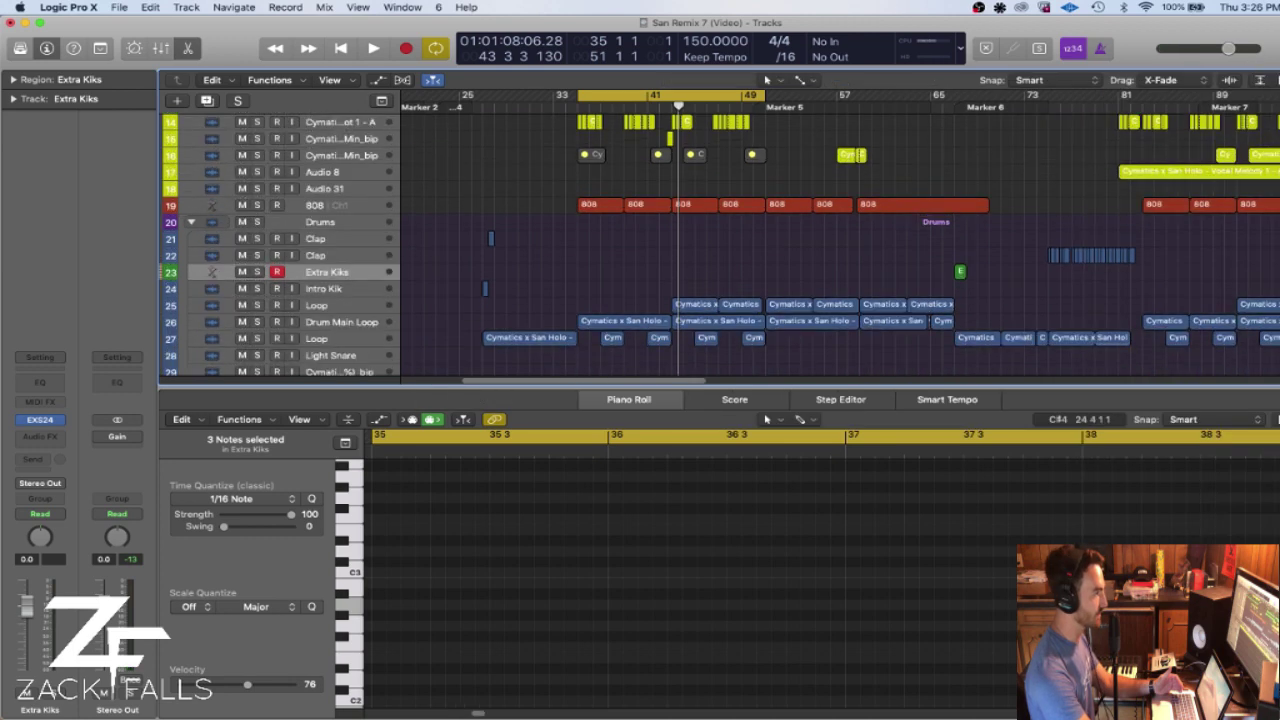
key(f)
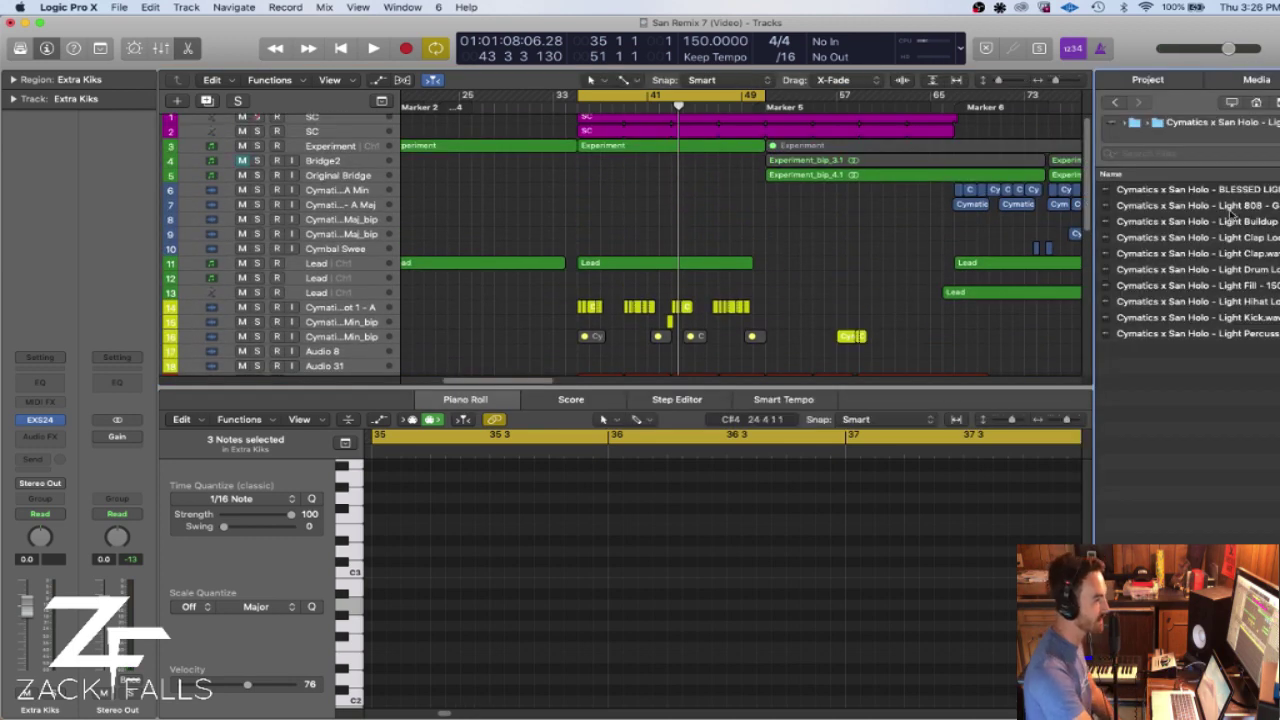
click(1173, 122)
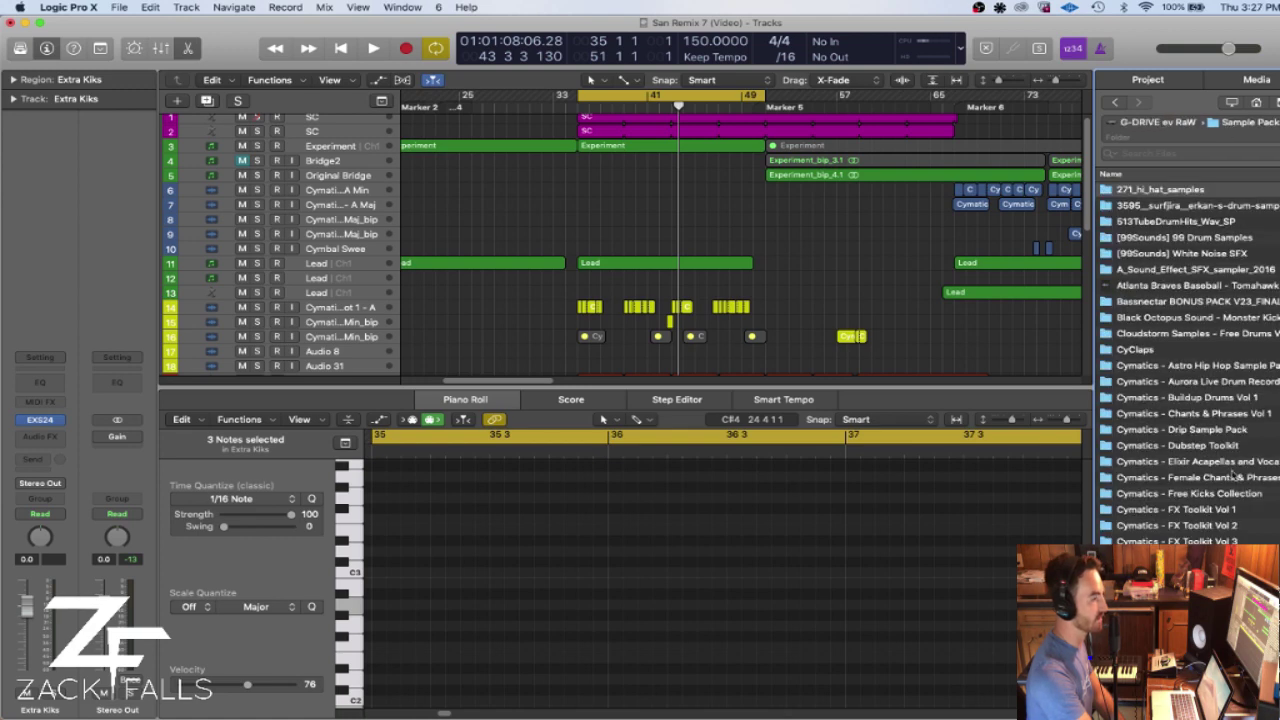
scroll(1233, 477, down, 10)
scroll(1178, 475, up, 1)
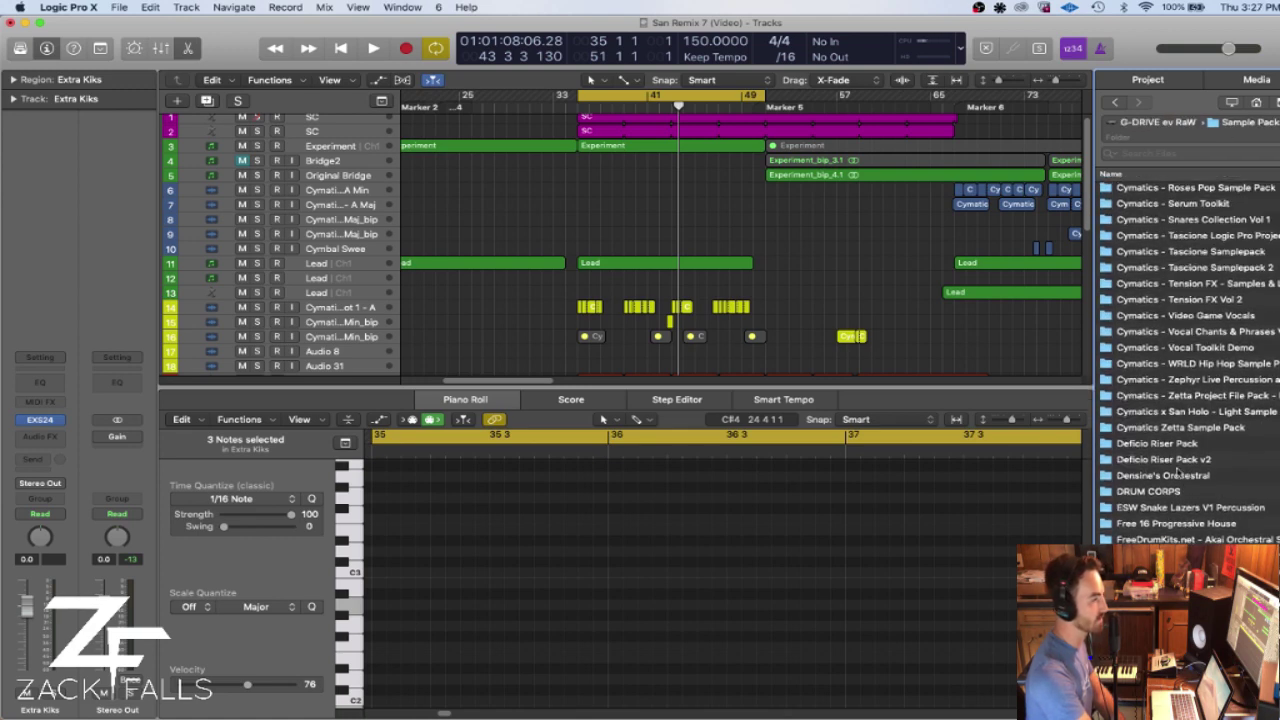
double_click(1210, 412)
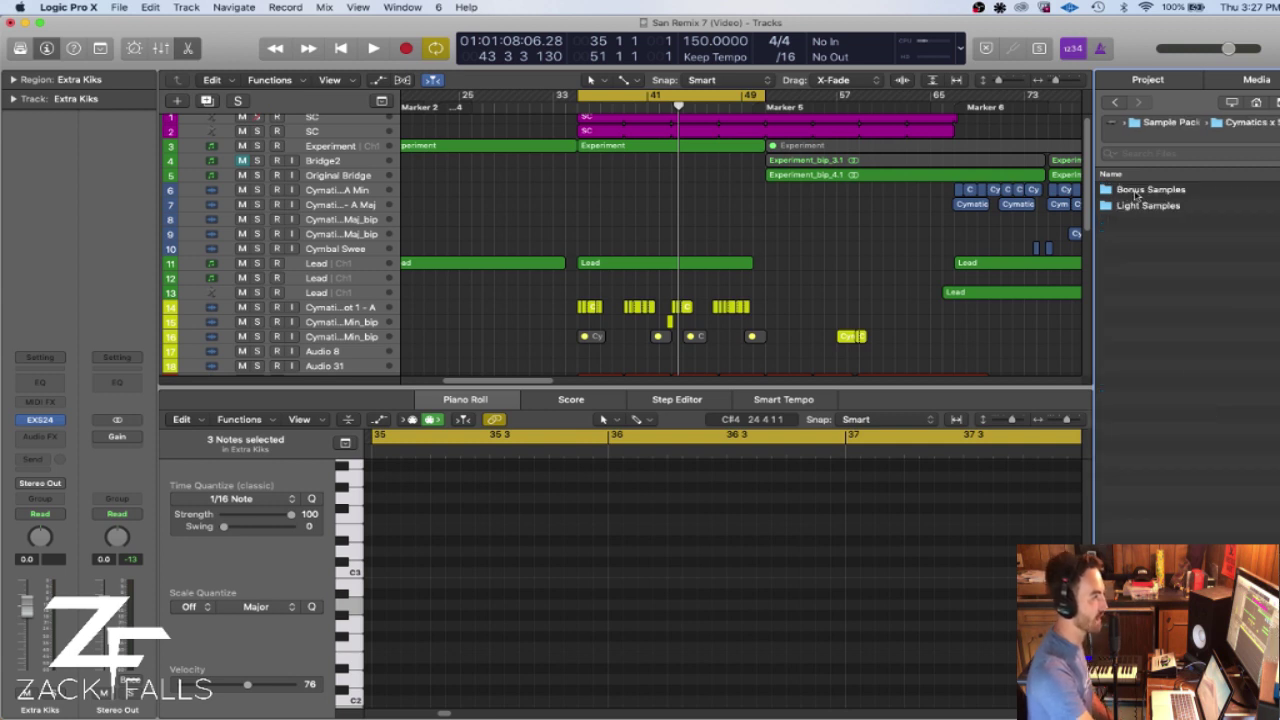
click(1137, 195)
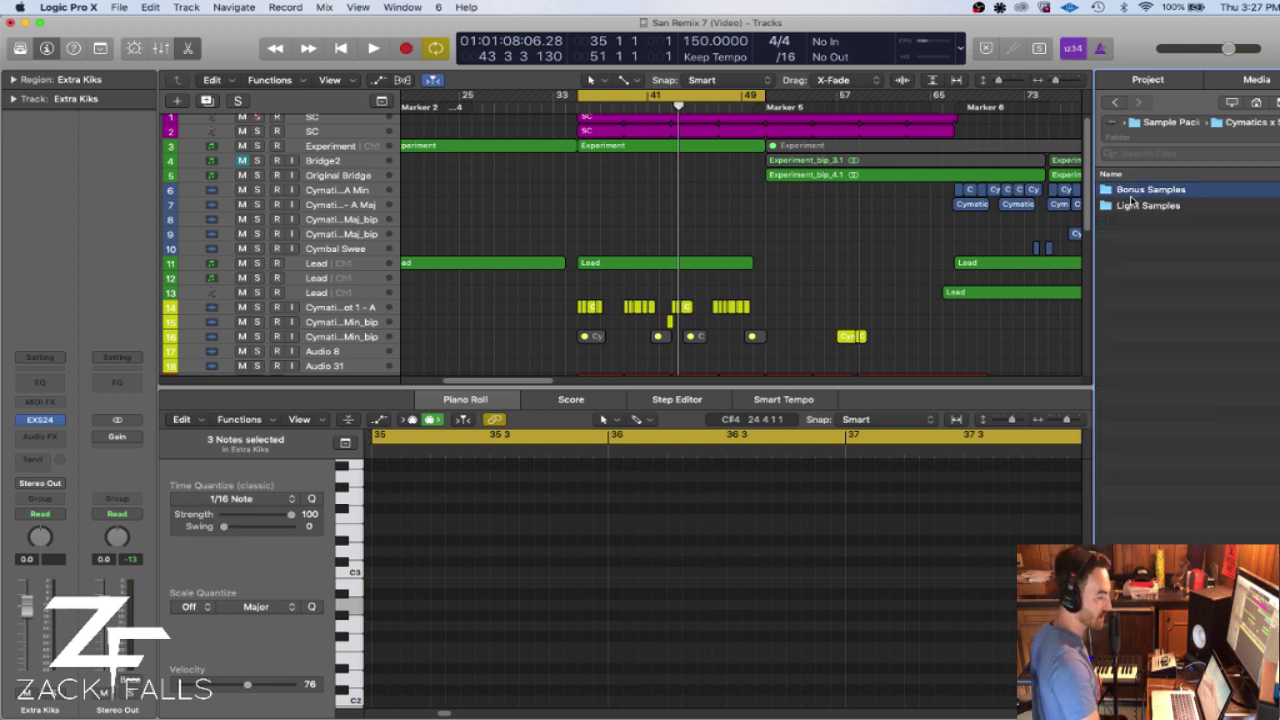
double_click(1147, 205)
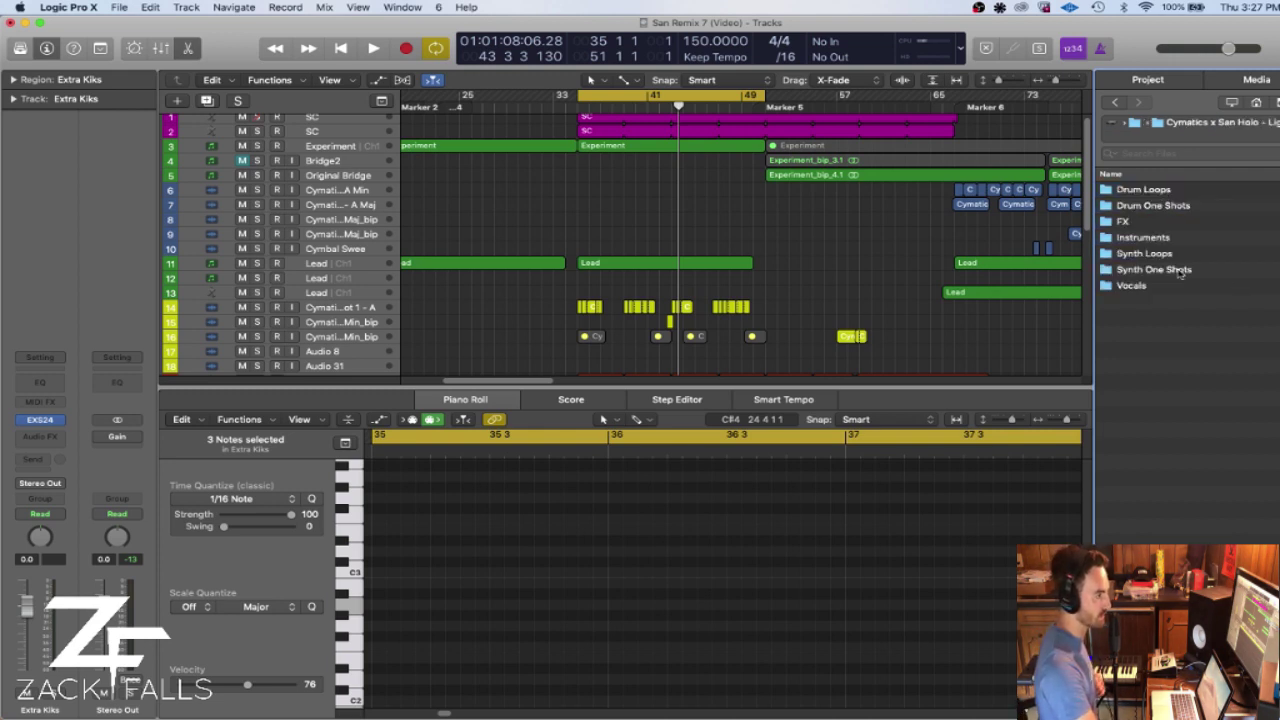
double_click(1144, 287)
- Audition the Vocal Ad Lib 1, Vocal Melody and both Vocal One Shot samples in the Vocals folder
click(1236, 189)
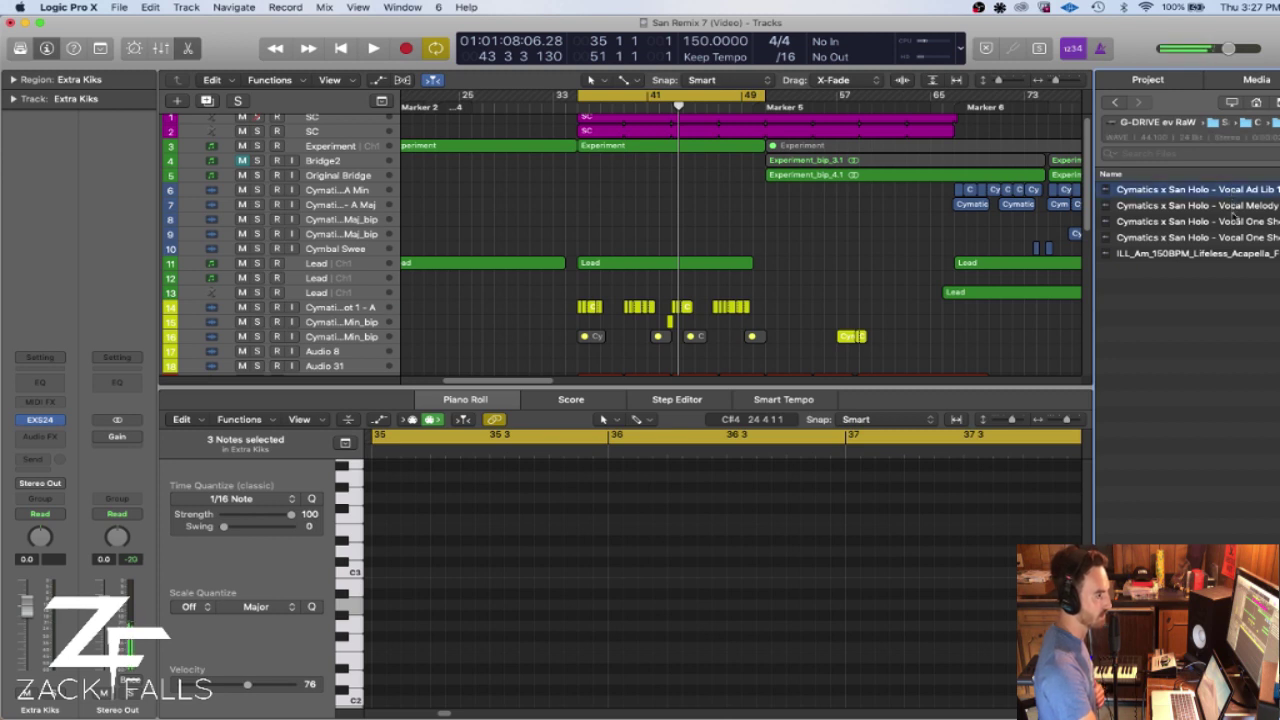
click(1236, 206)
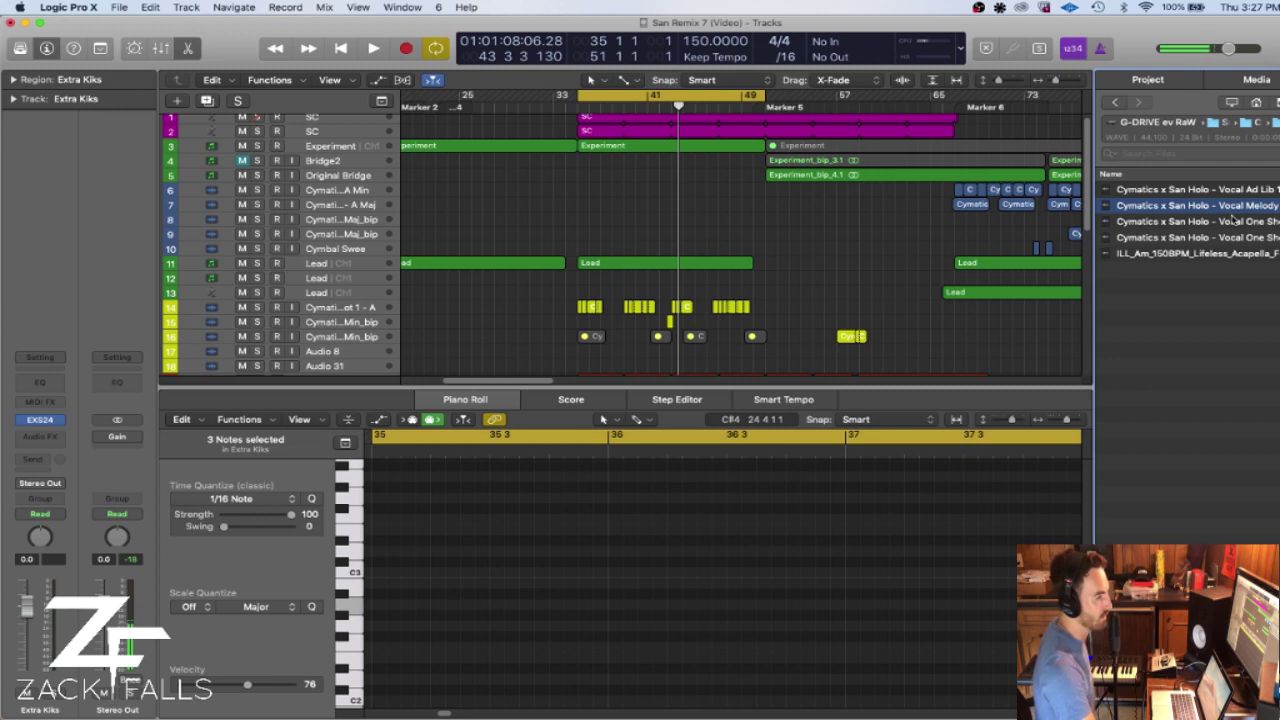
click(1226, 222)
click(1234, 238)
click(1233, 222)
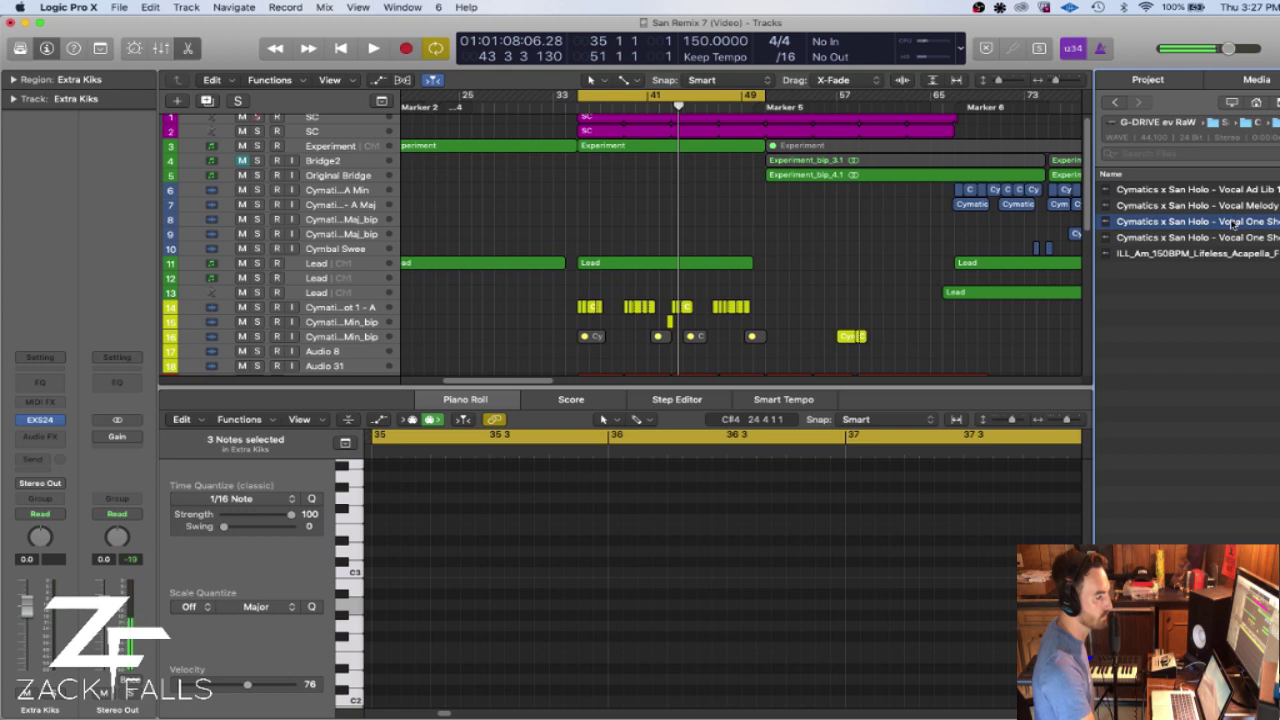
click(1247, 205)
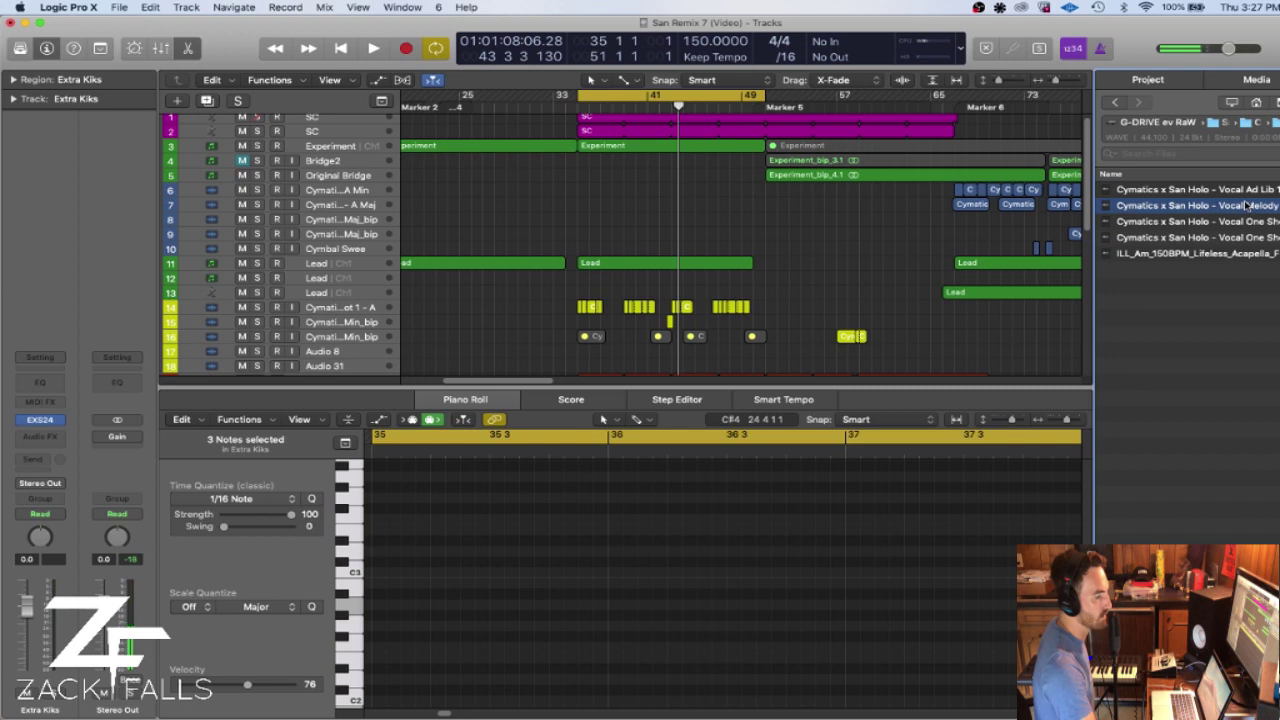
key(Down)
key(Down)
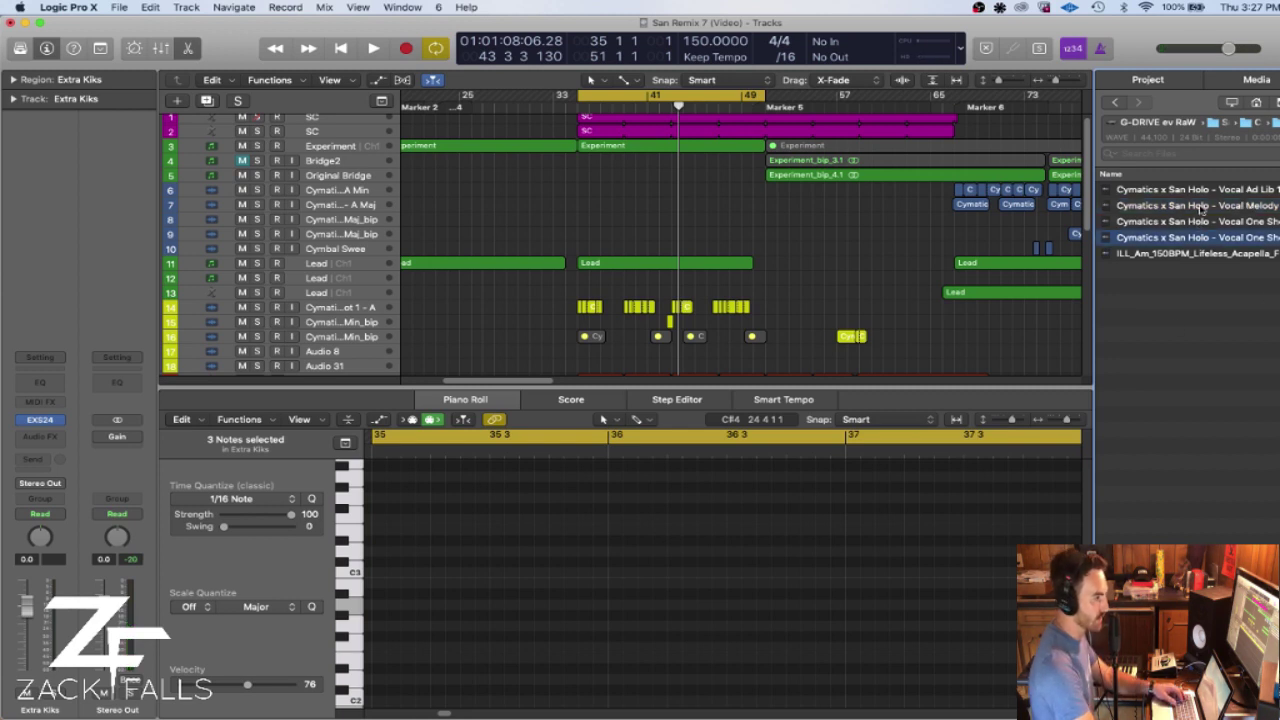
click(1200, 210)
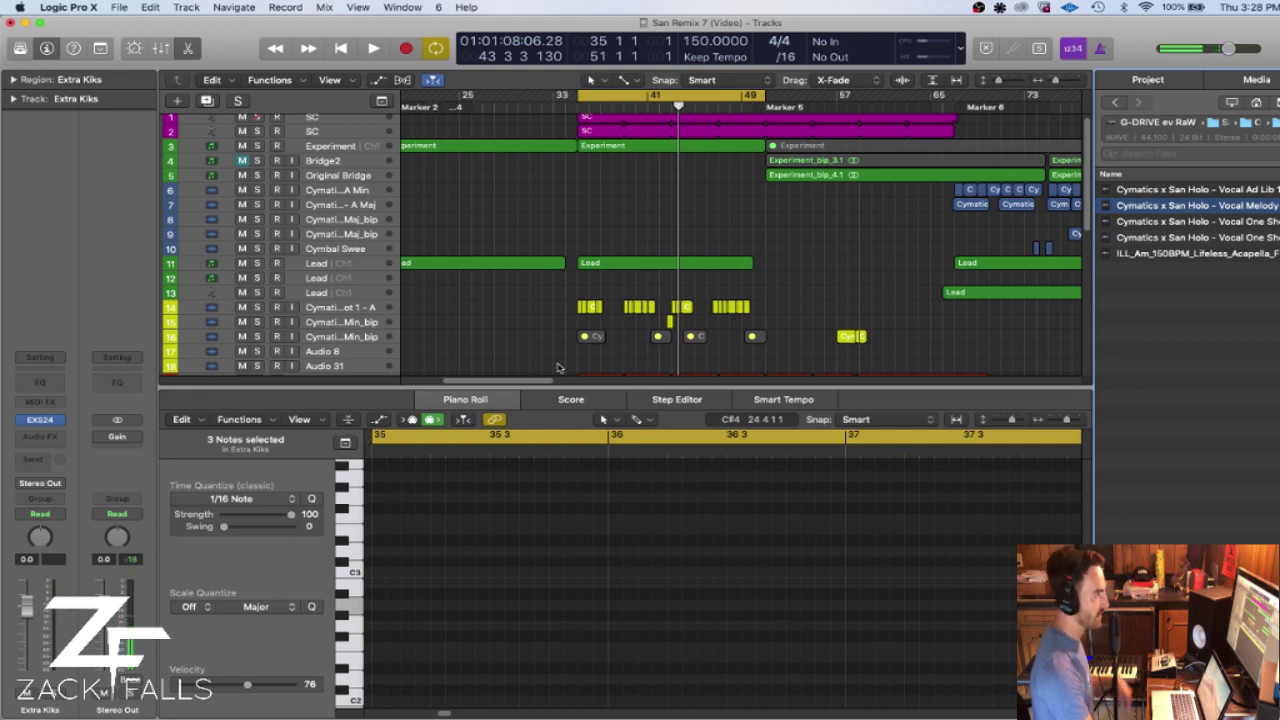
- Select and solo vocal track 14, enlarge its chopped regions at bar 35, and play the first chop
scroll(399, 204, down, 2)
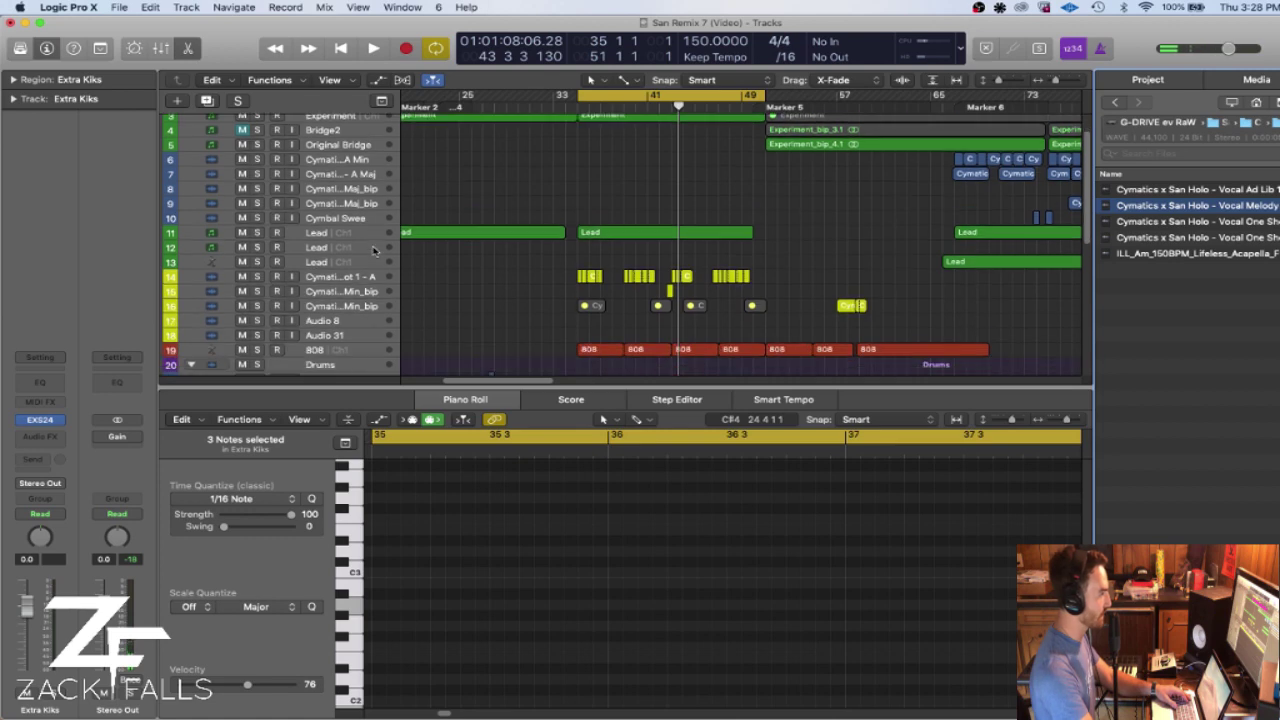
click(322, 280)
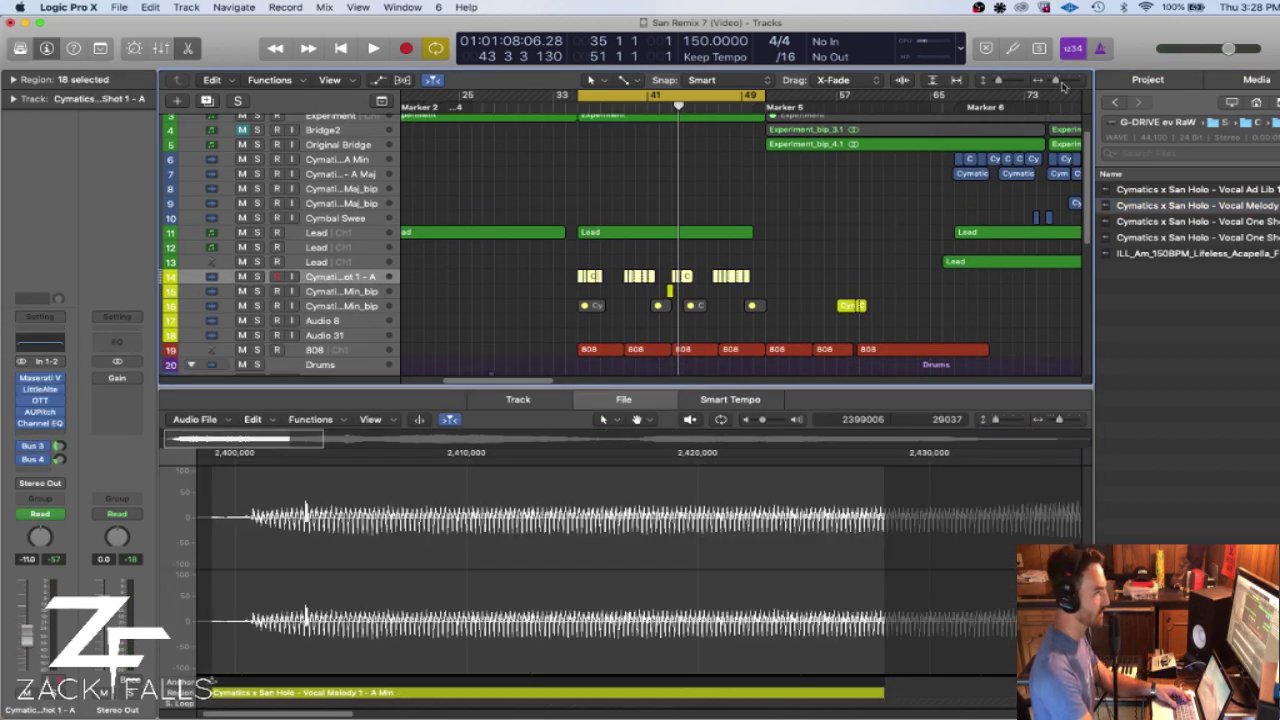
drag(1058, 80, 1007, 82)
click(577, 95)
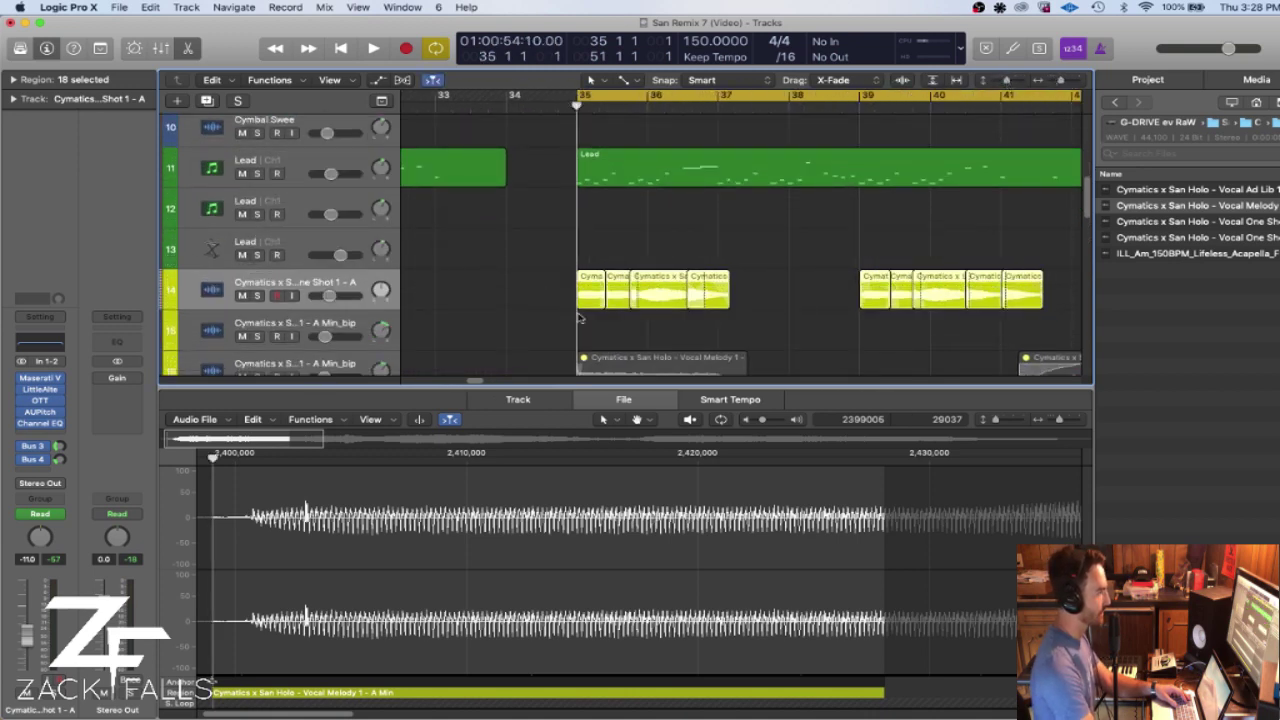
click(262, 297)
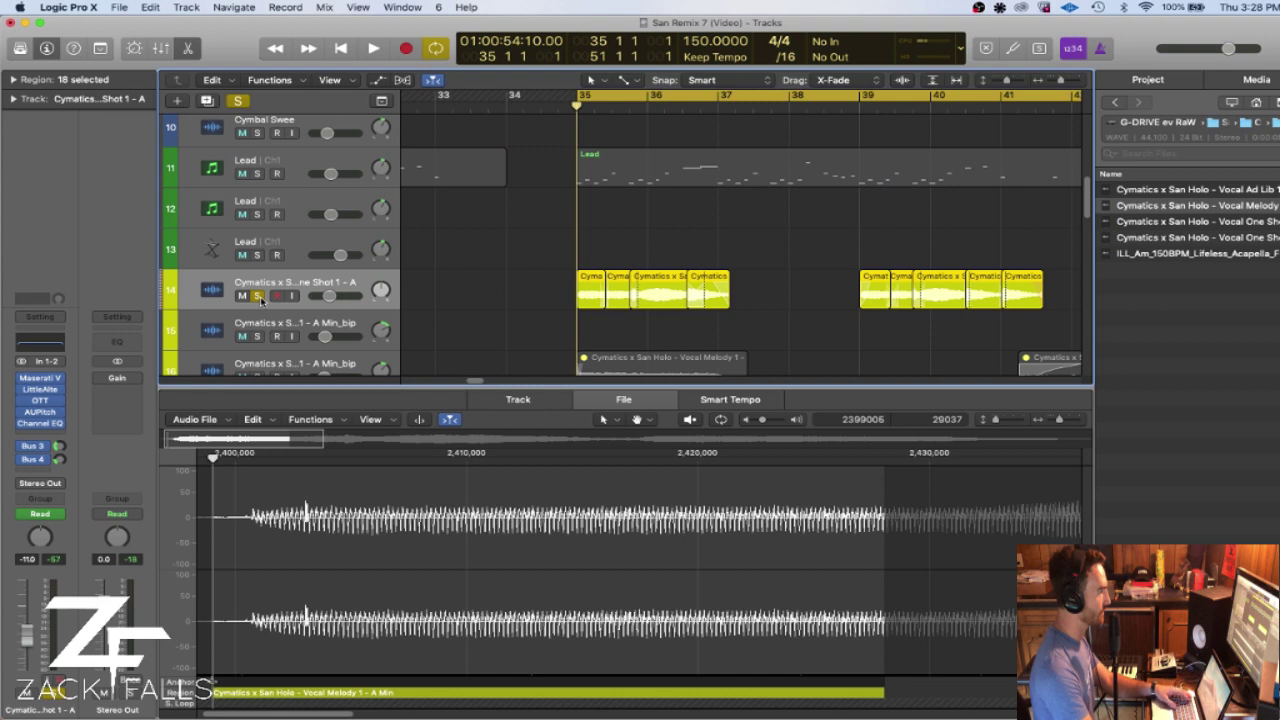
key(space)
key(space)
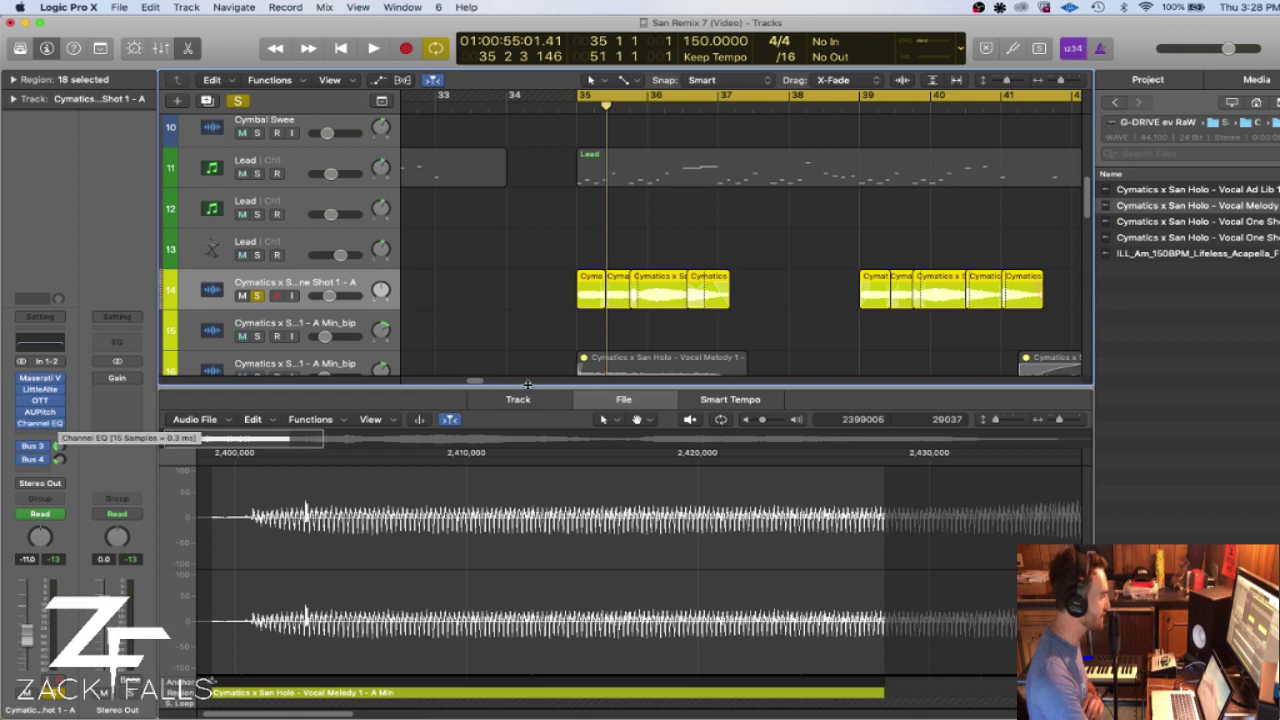
- Clear the solo and display the AUPitch Pitch automation of vocal track 14 around bar 81
drag(482, 381, 570, 387)
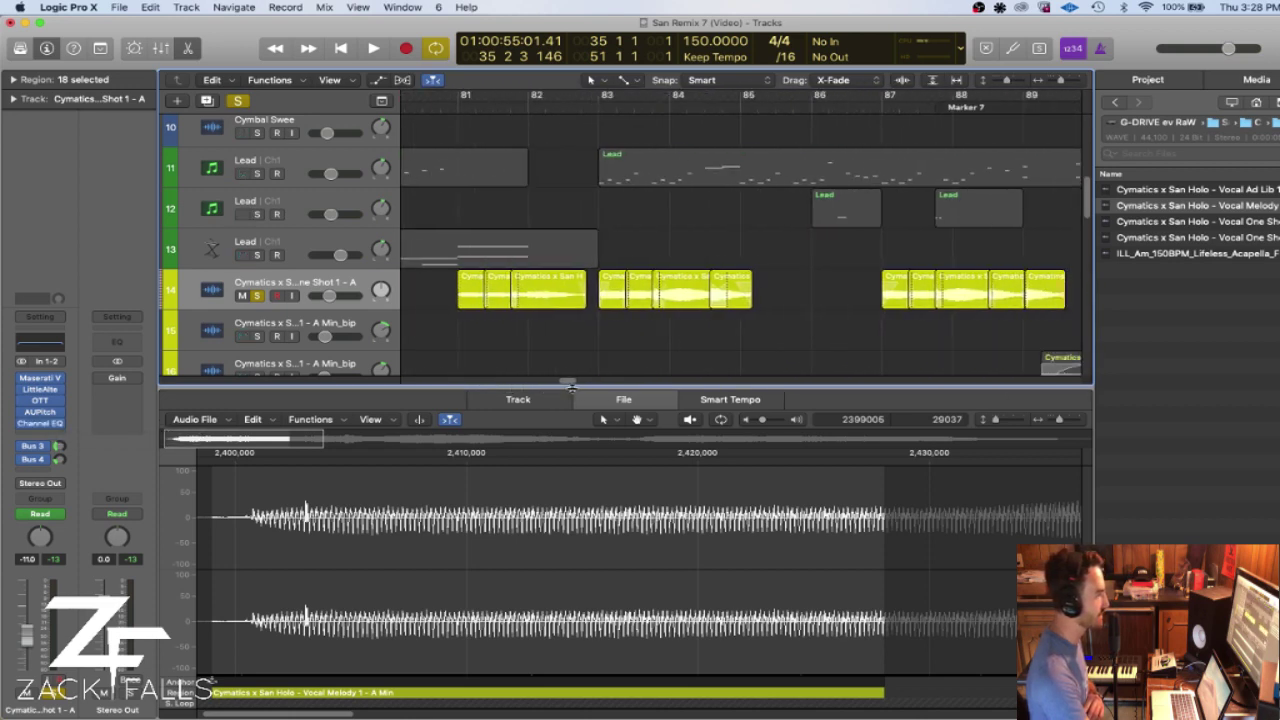
click(239, 101)
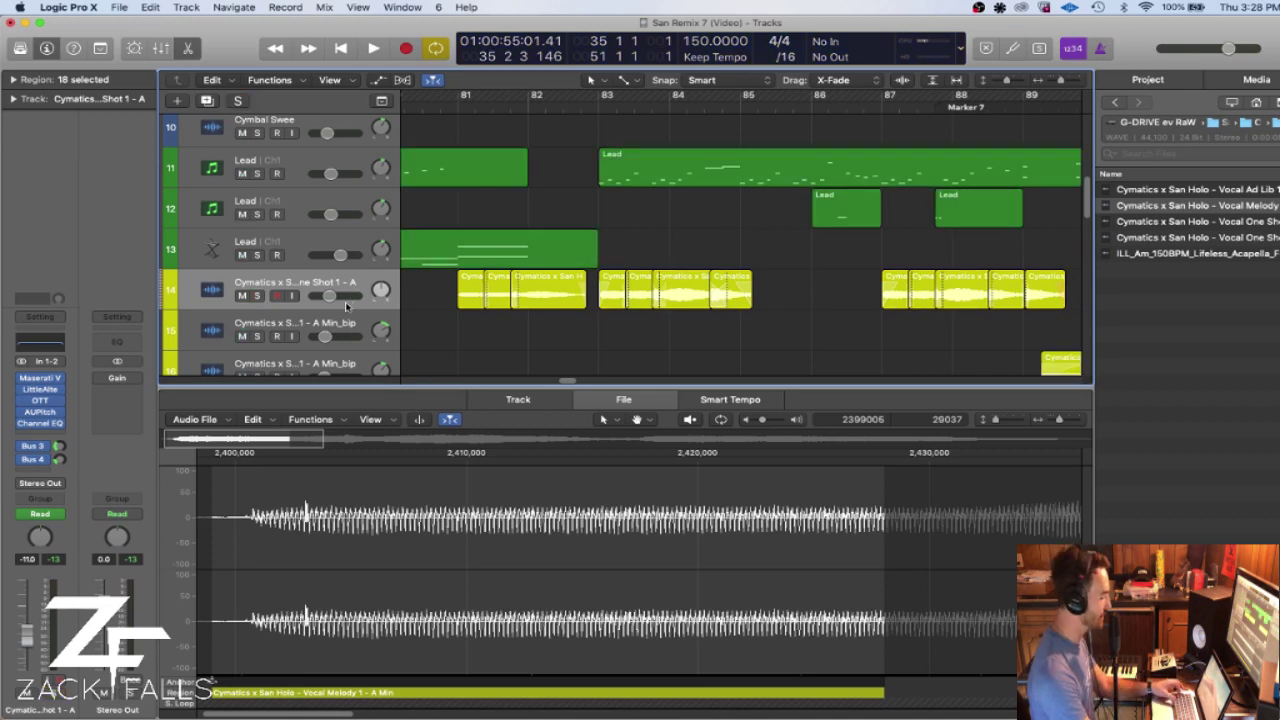
key(a)
click(315, 314)
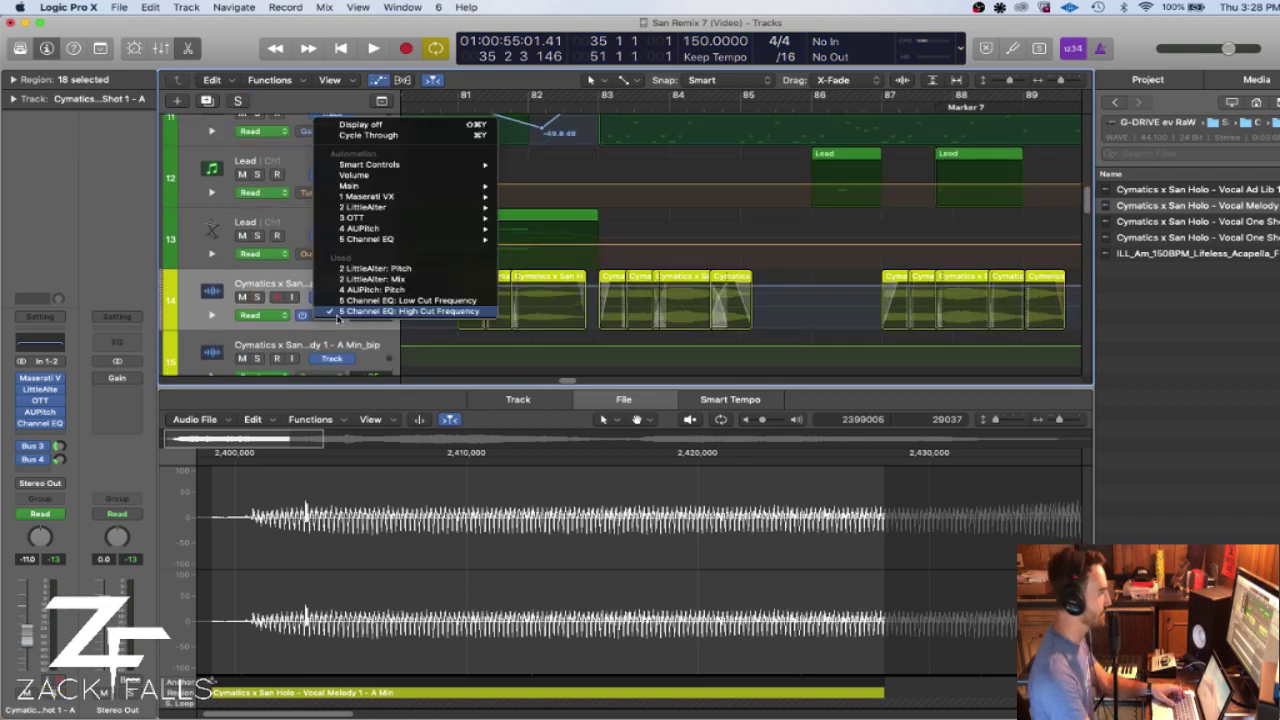
click(372, 290)
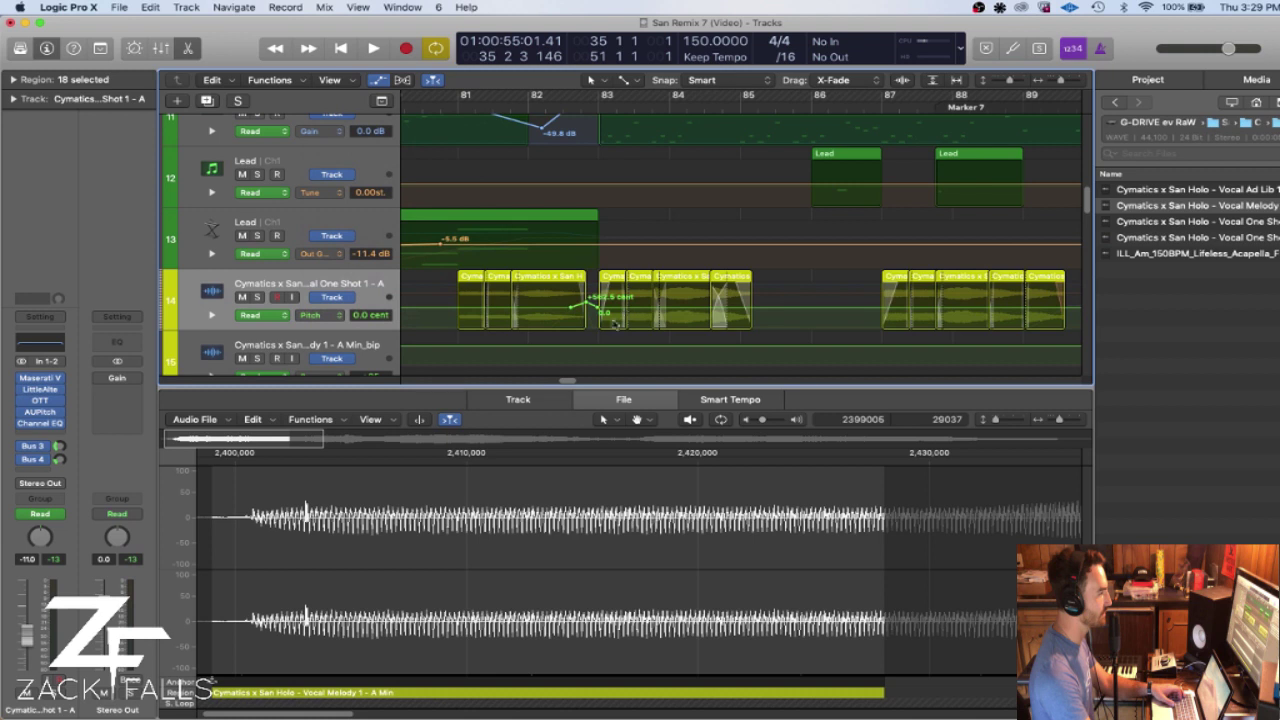
- Solo track 14, set the cycle range from bar 81 to bar 85, and play the first group of vocal chops
key(s)
key(super+u)
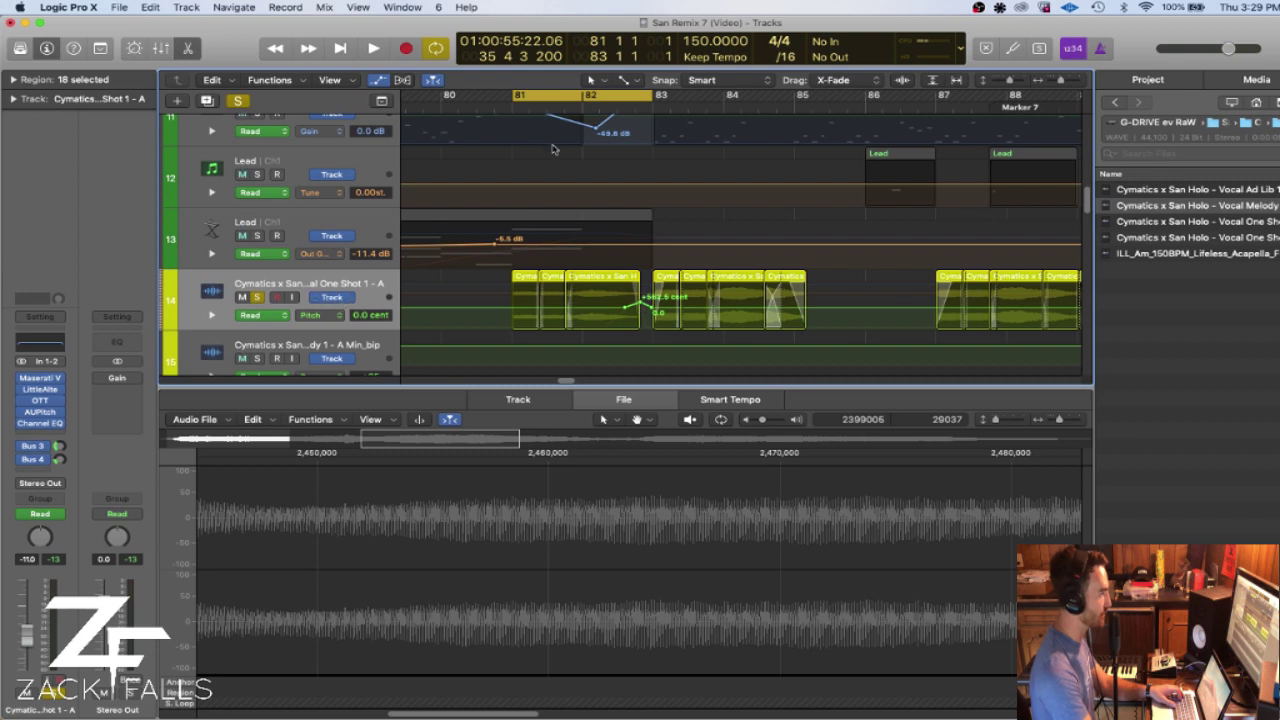
drag(648, 103, 806, 102)
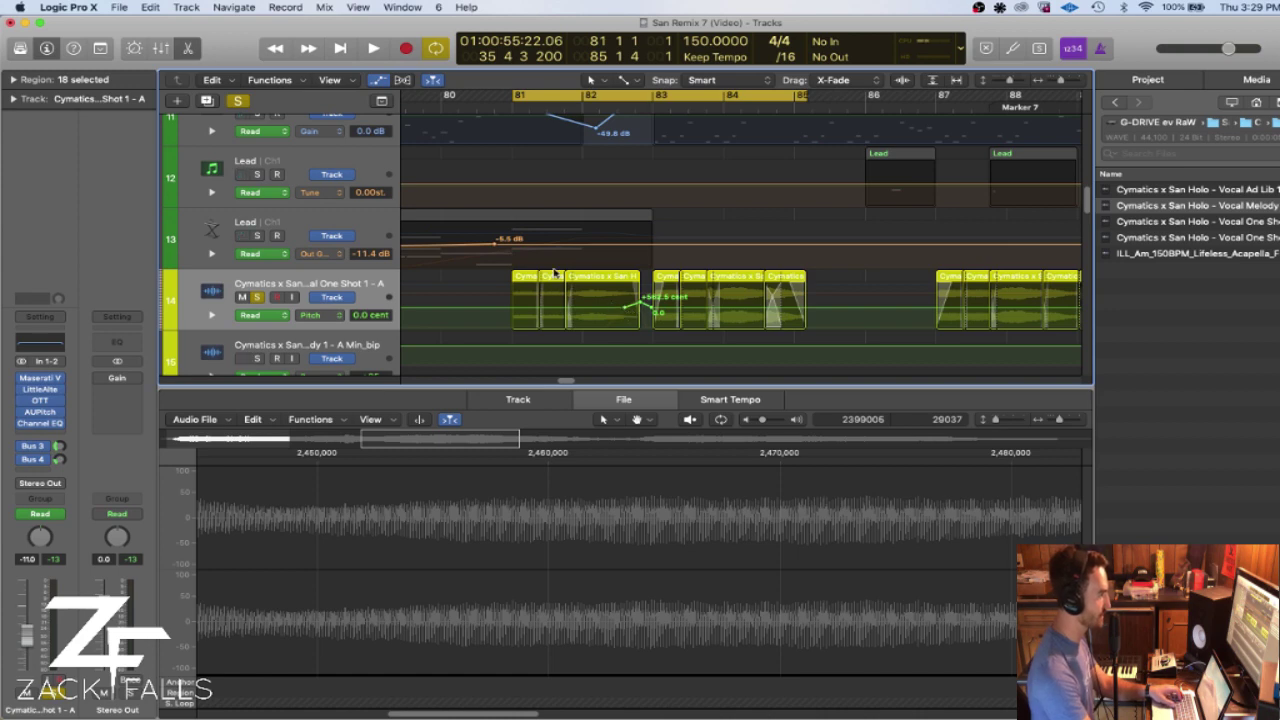
key(space)
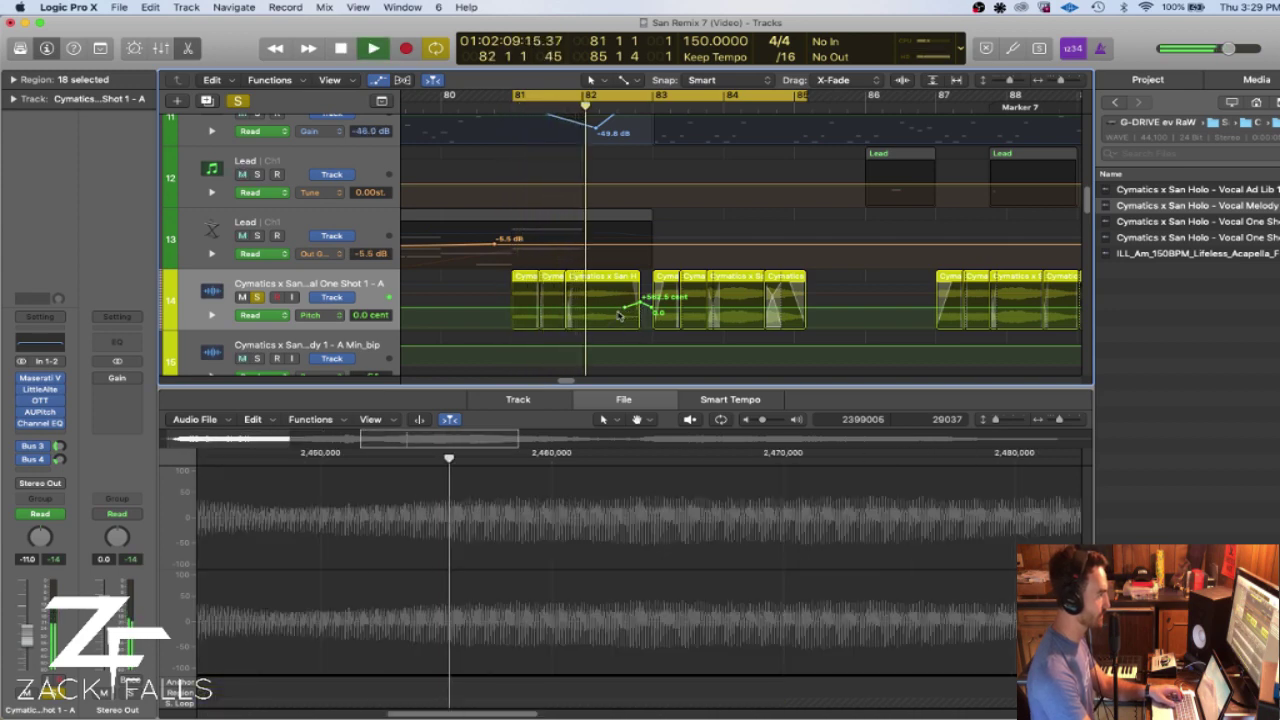
key(space)
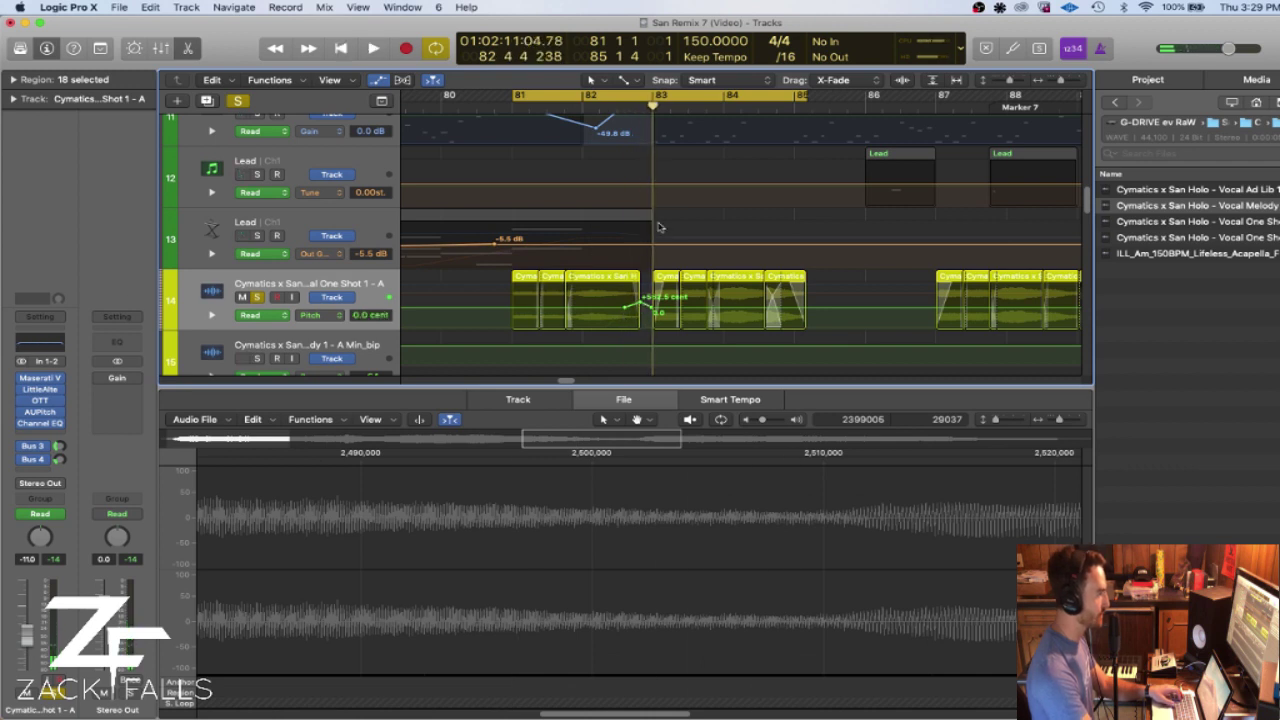
- Play the chops with the cycle starting at bar 83, move its start back to bar 81, and clear the solo
drag(515, 99, 652, 118)
key(space)
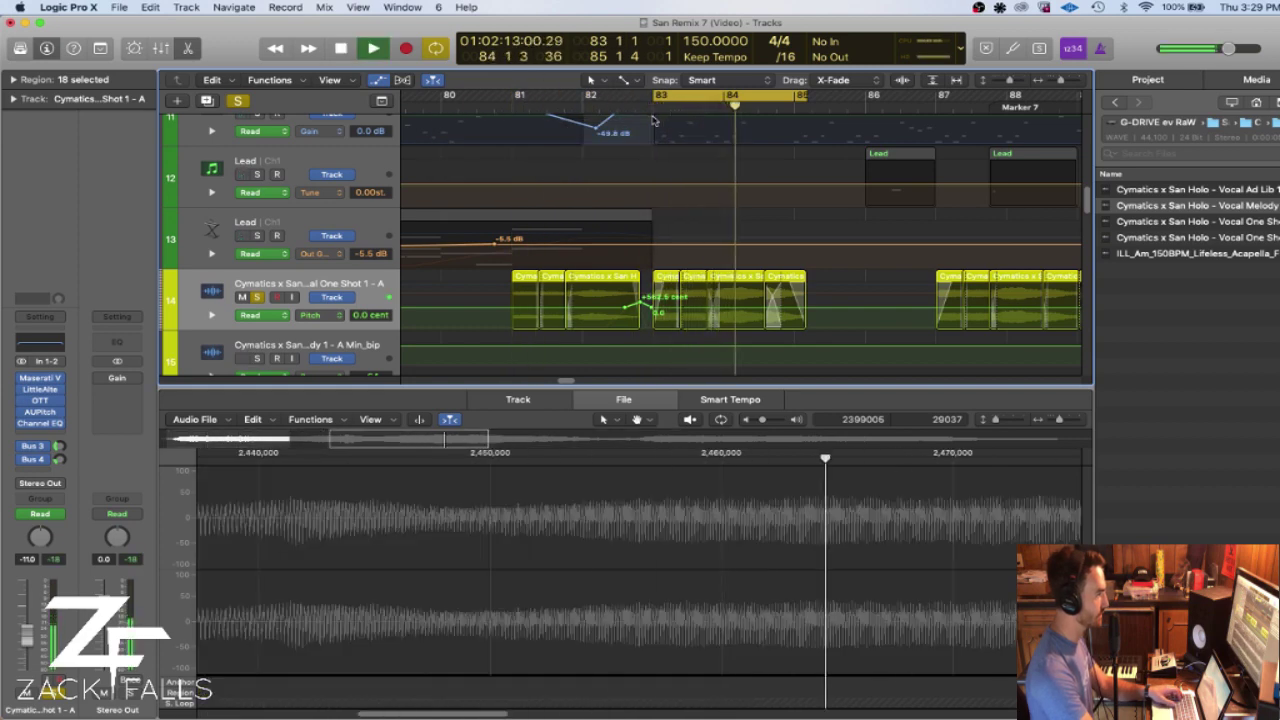
key(space)
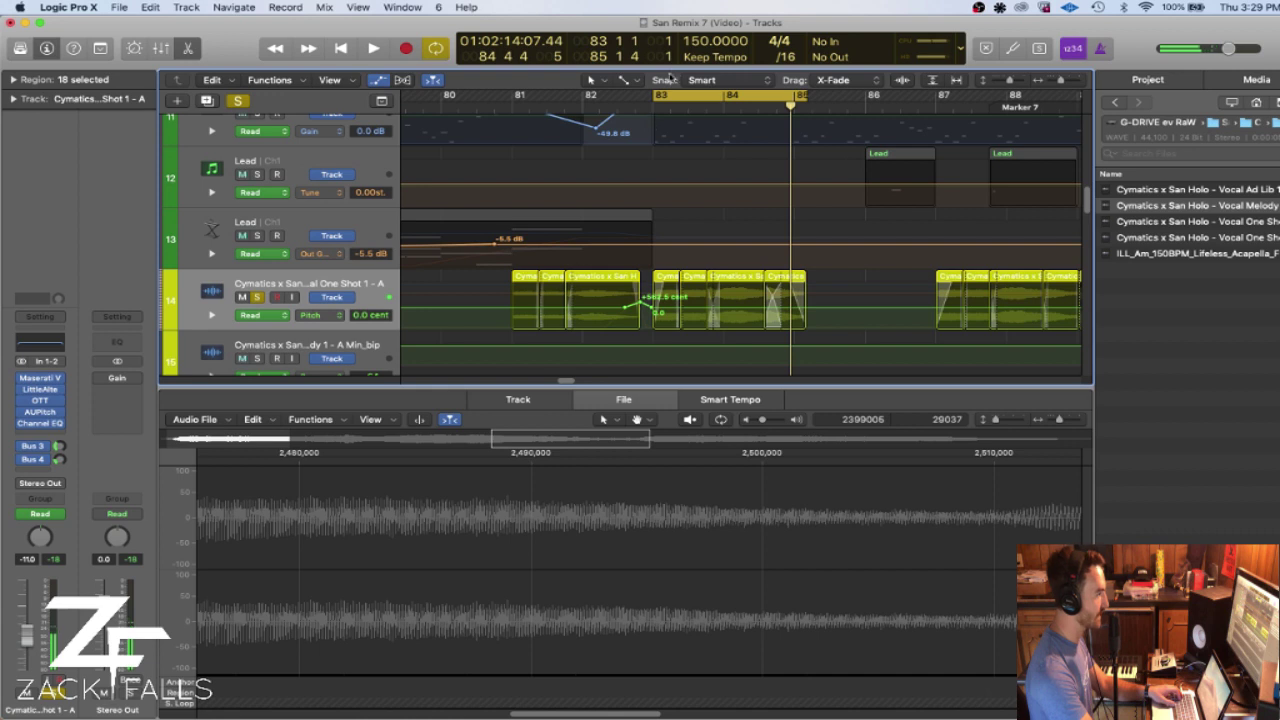
drag(654, 98, 515, 100)
click(237, 100)
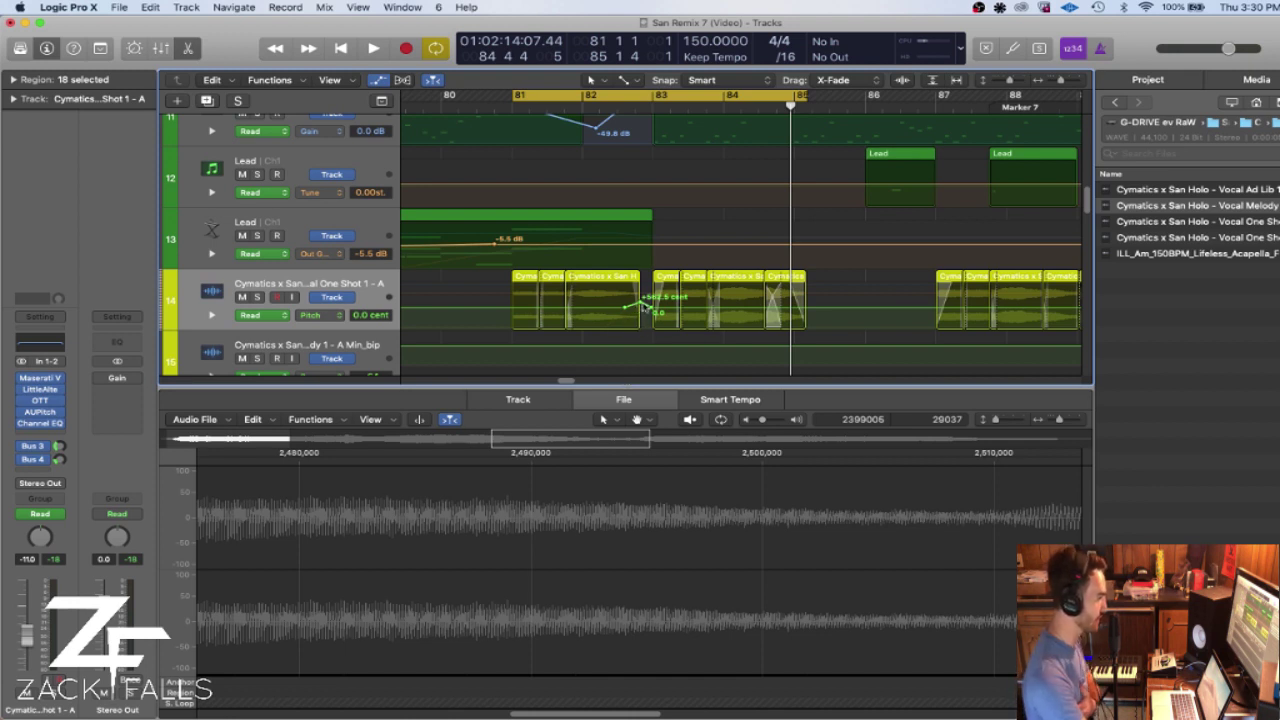
- Set the cycle range to bars 35 to 50 and hide automation, with track 14's chops at bar 35 enlarged
key(alt+comma)
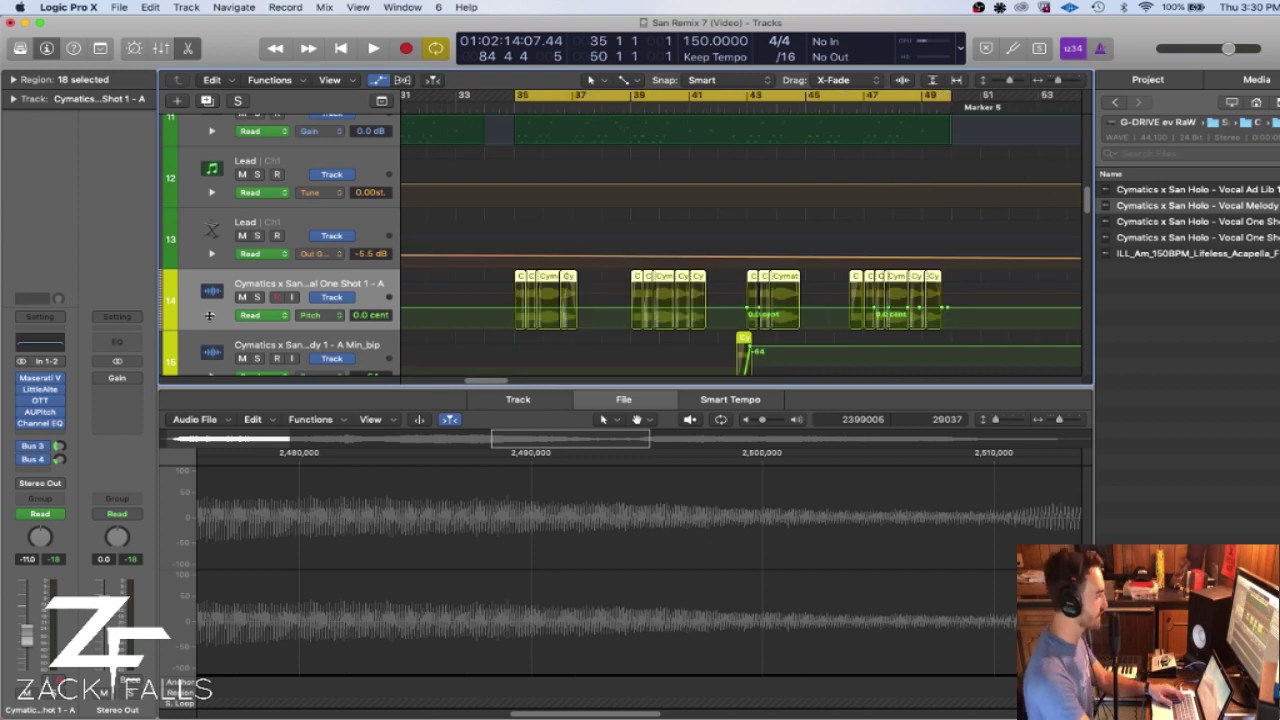
key(super+Right)
key(super+Right)
key(super+Right)
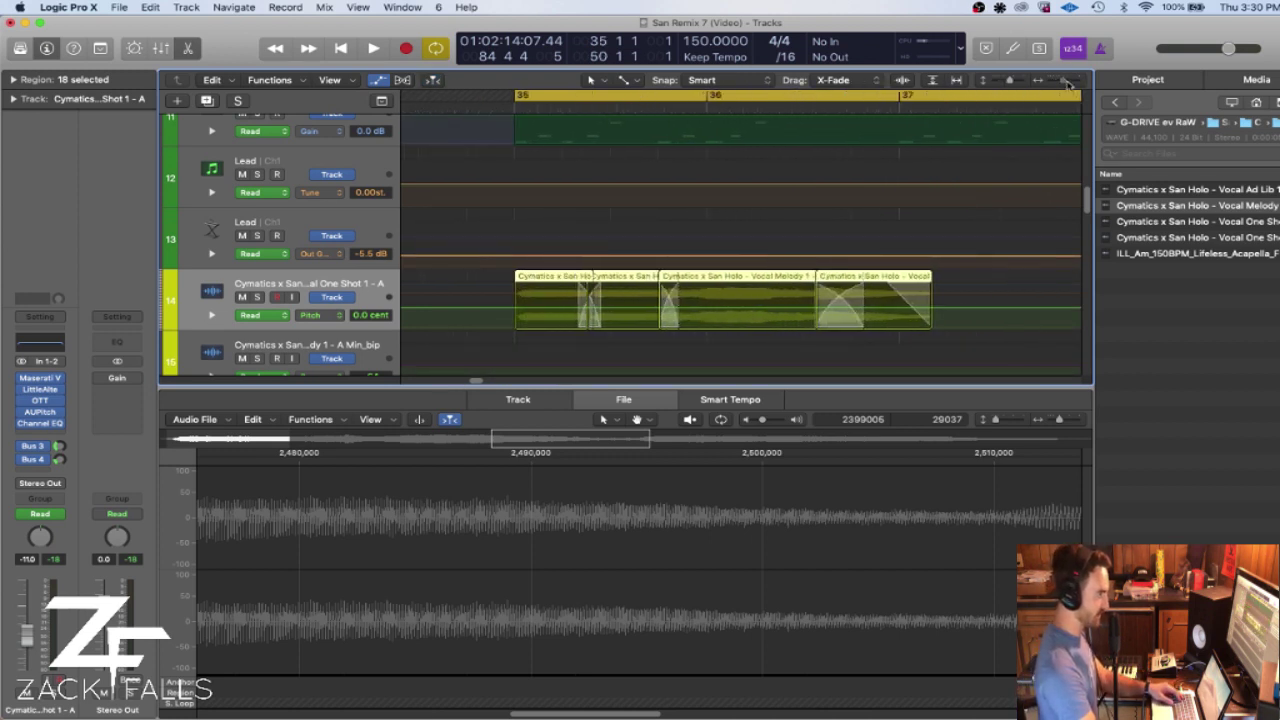
key(a)
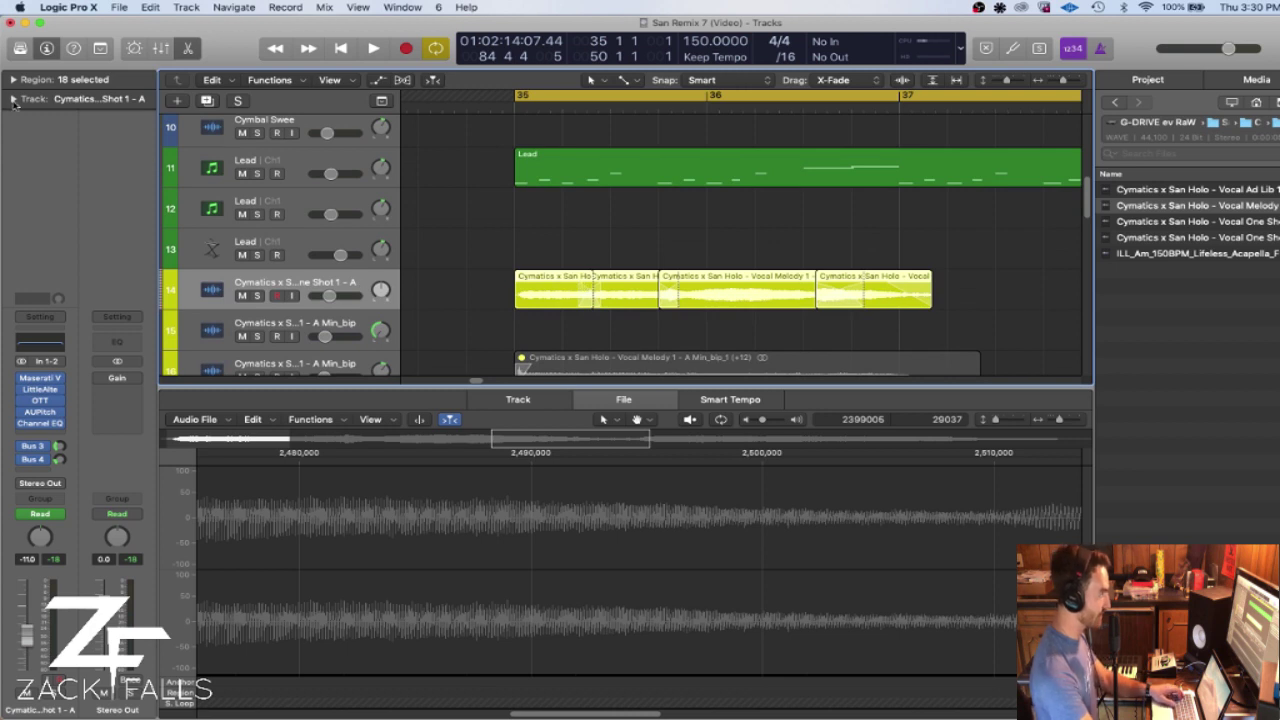
- Select the second vocal chop at bar 35 on track 14 and show its region parameters, including Transpose
click(636, 287)
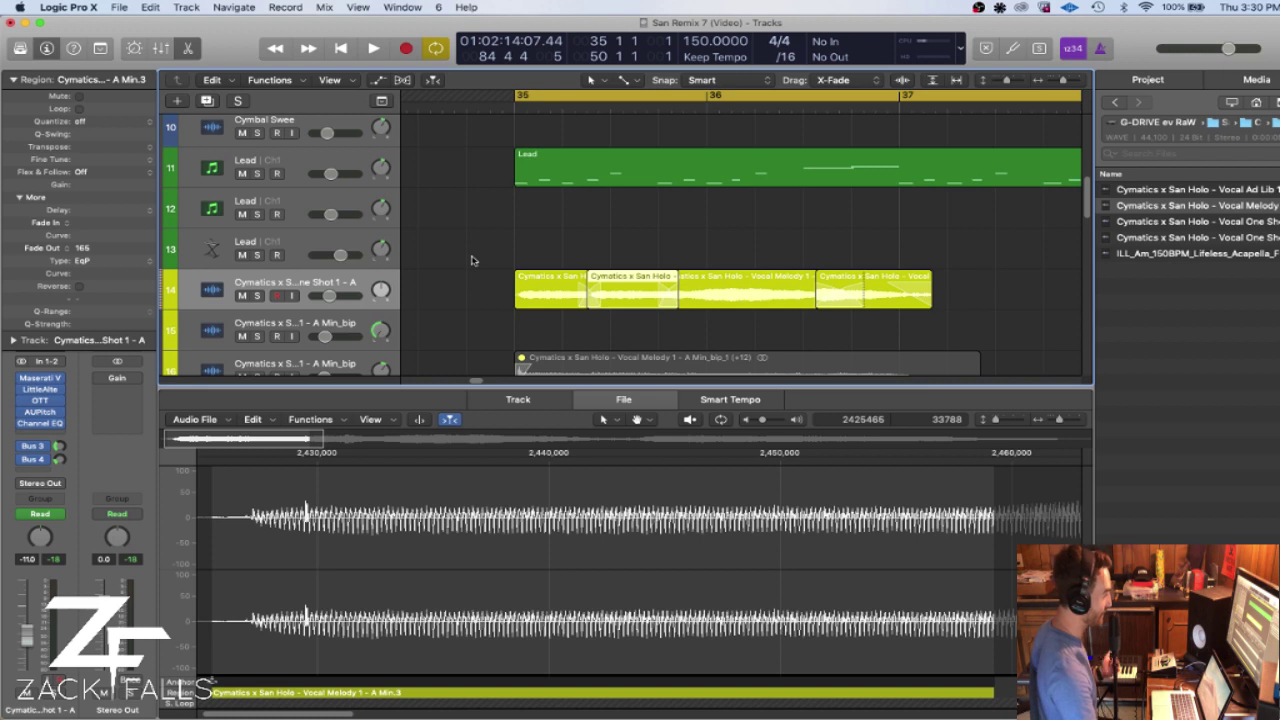
key(super+z)
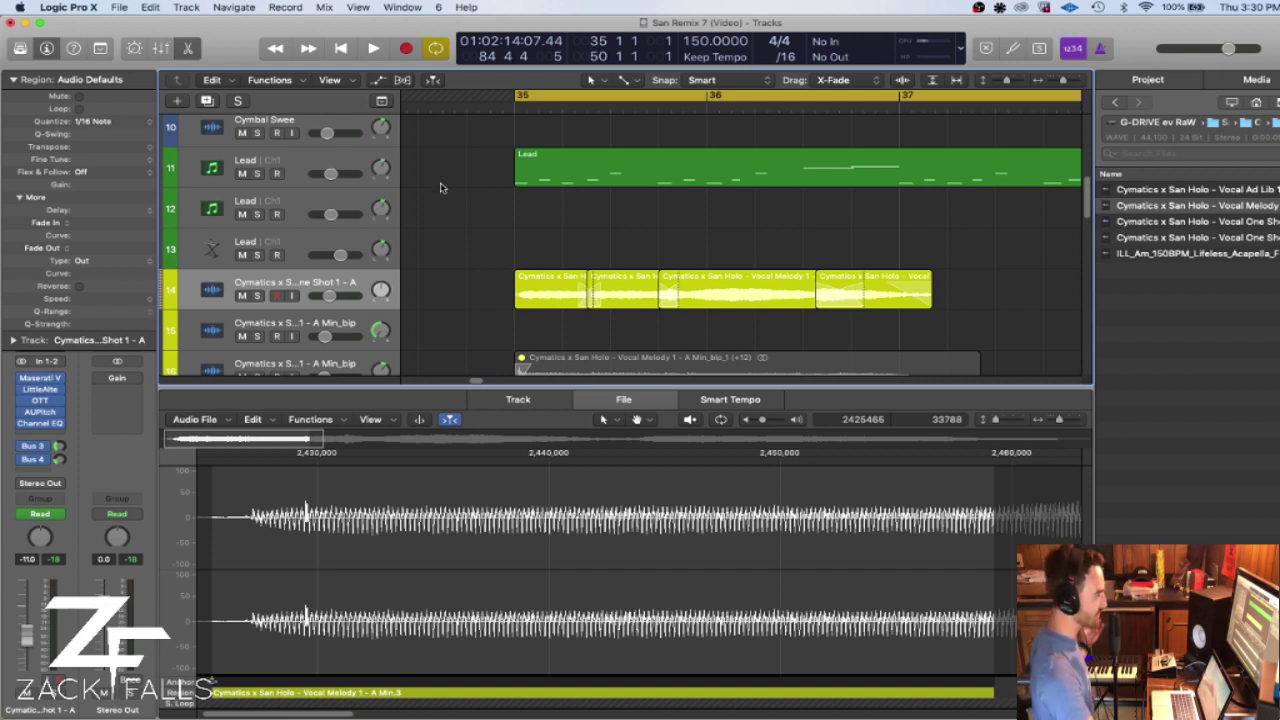
click(628, 283)
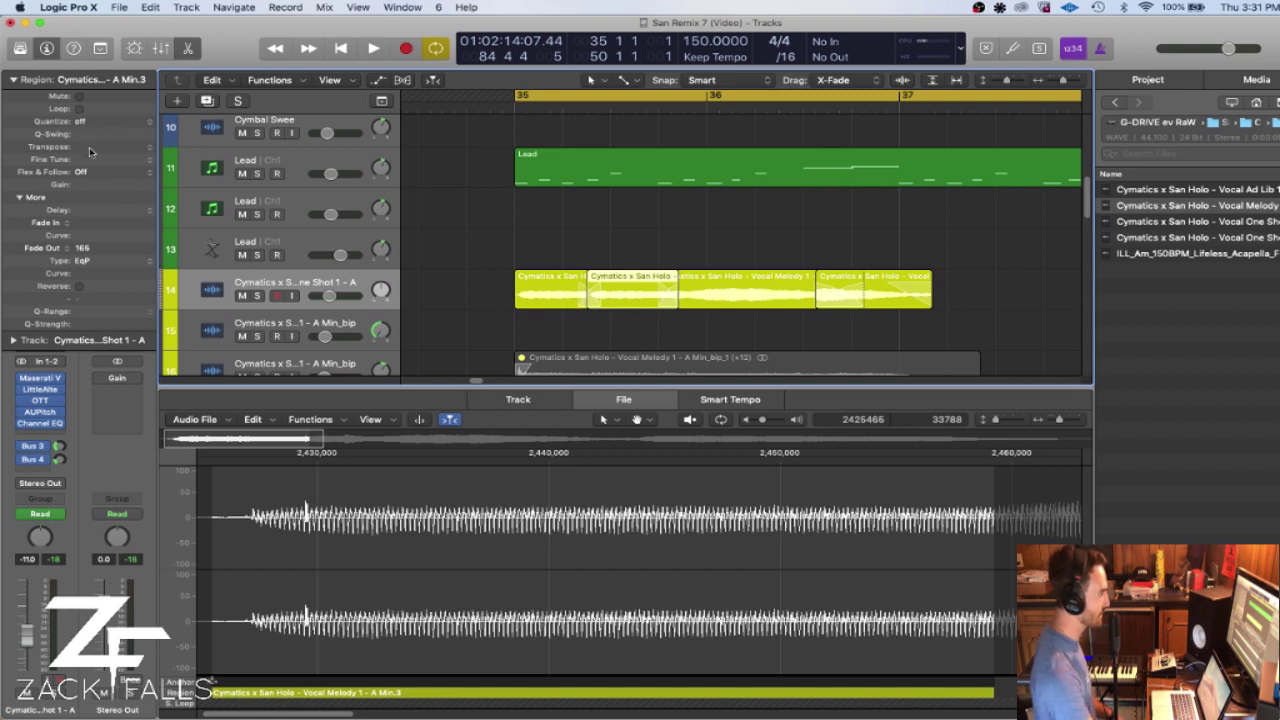
click(455, 267)
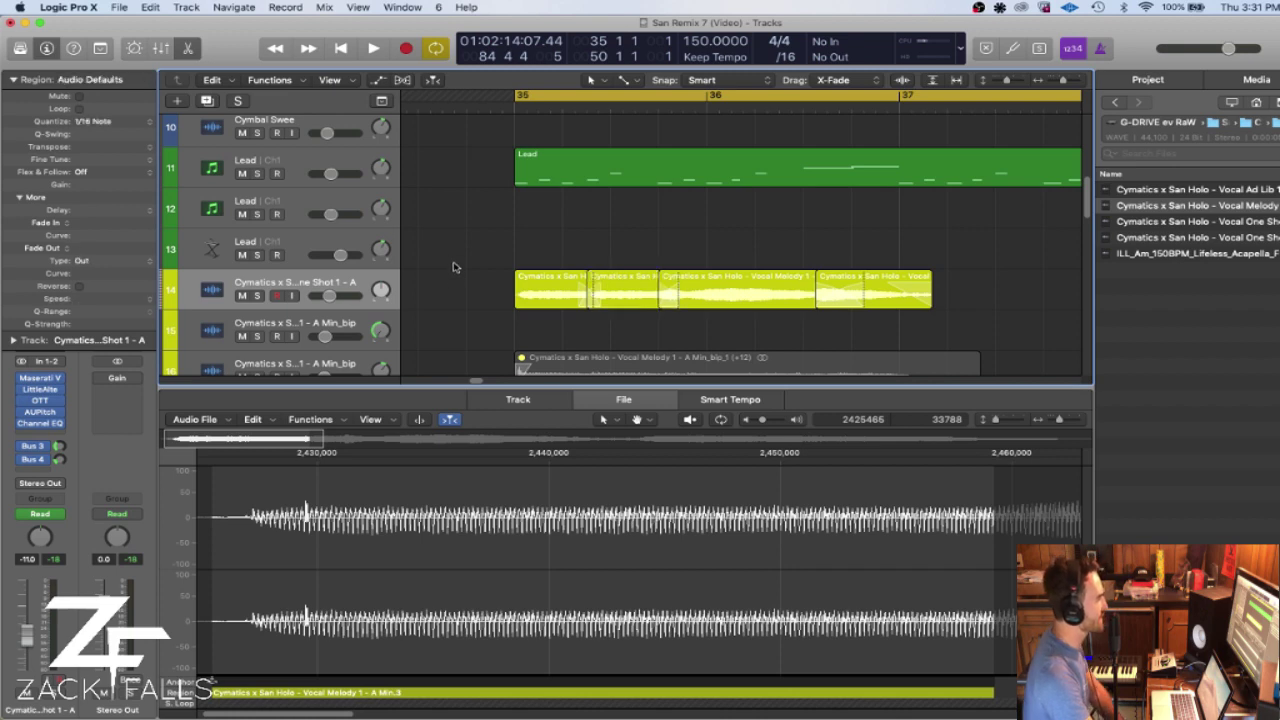
click(642, 292)
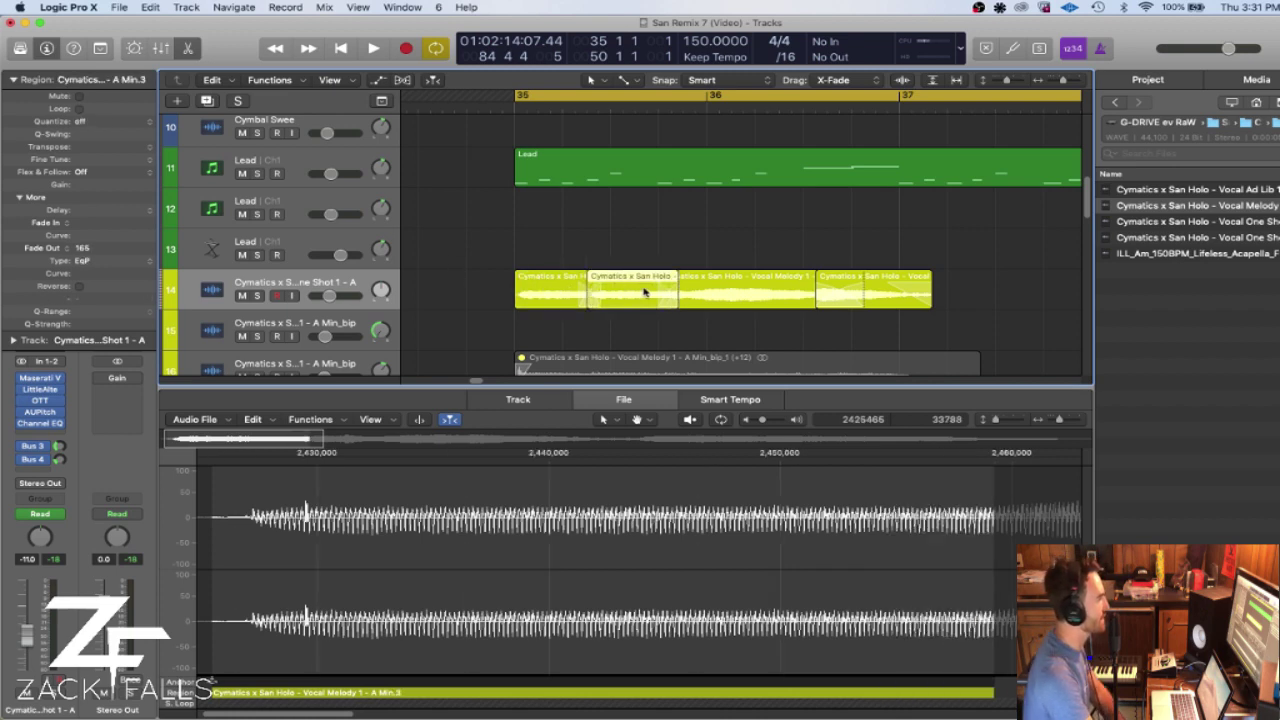
- Examine the region parameters of the middle chop at bar 43 on track 14 and of the neighbouring region on track 15
key(Right)
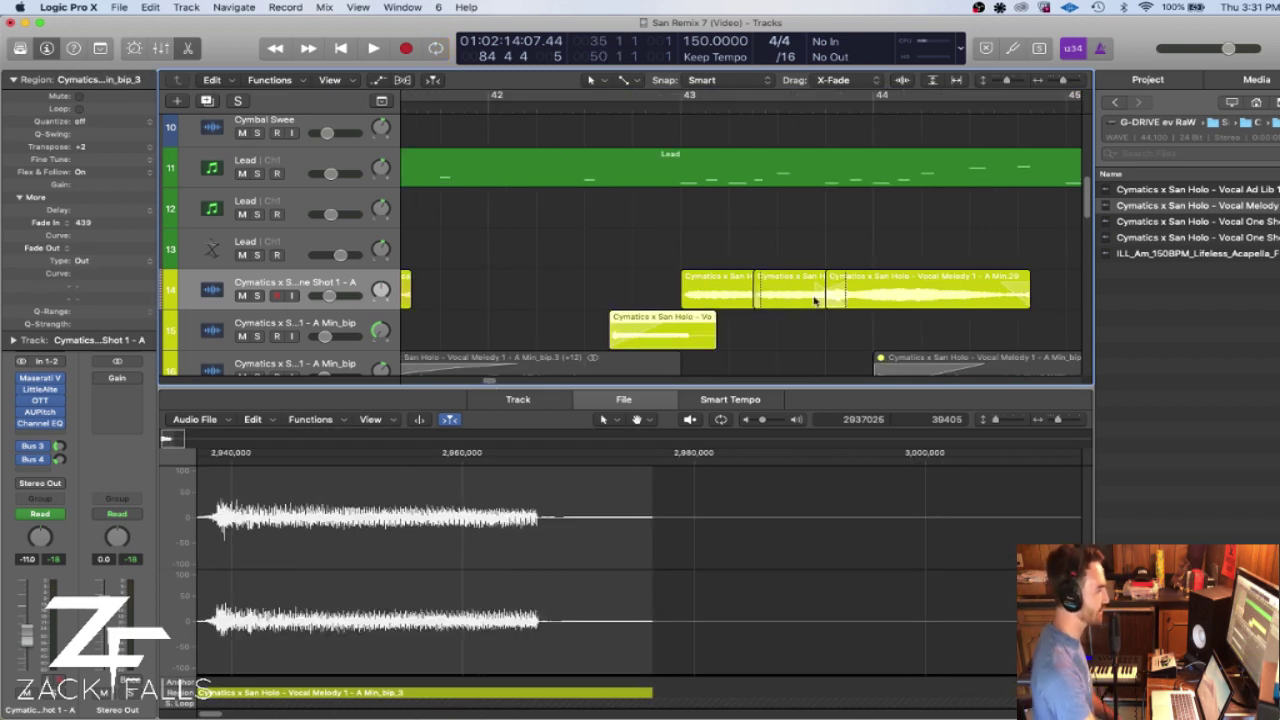
click(756, 289)
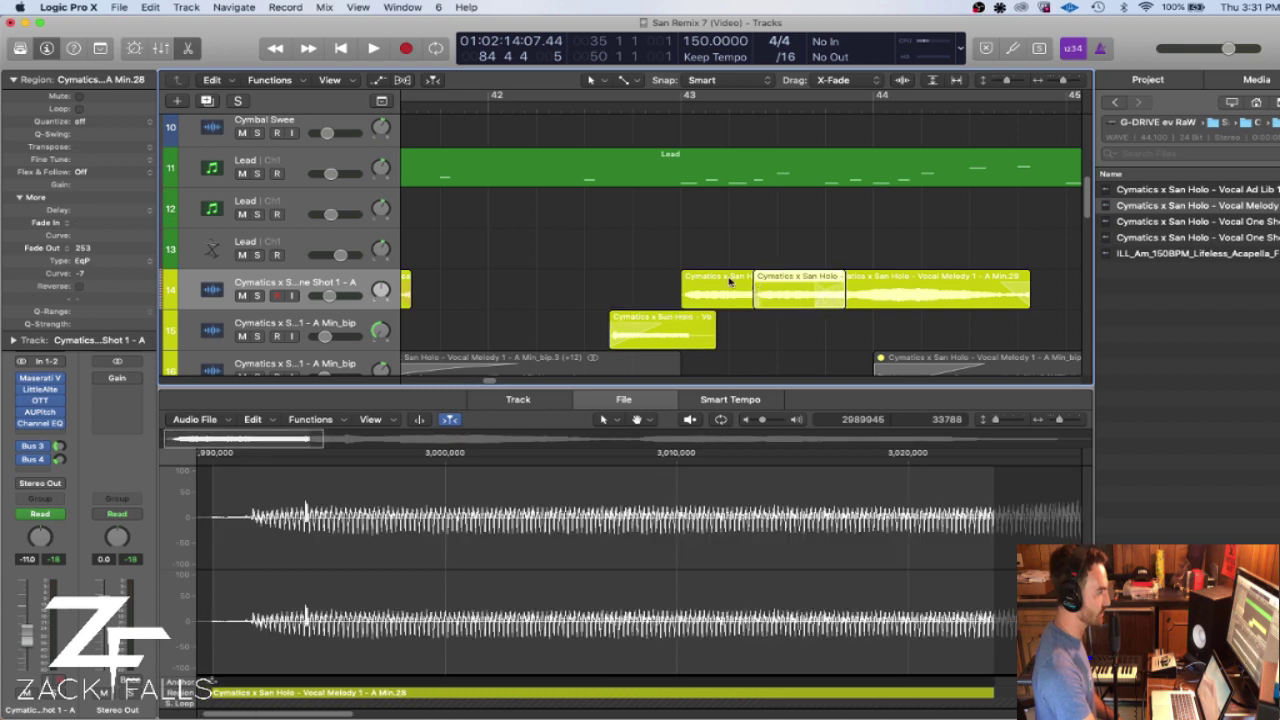
click(675, 326)
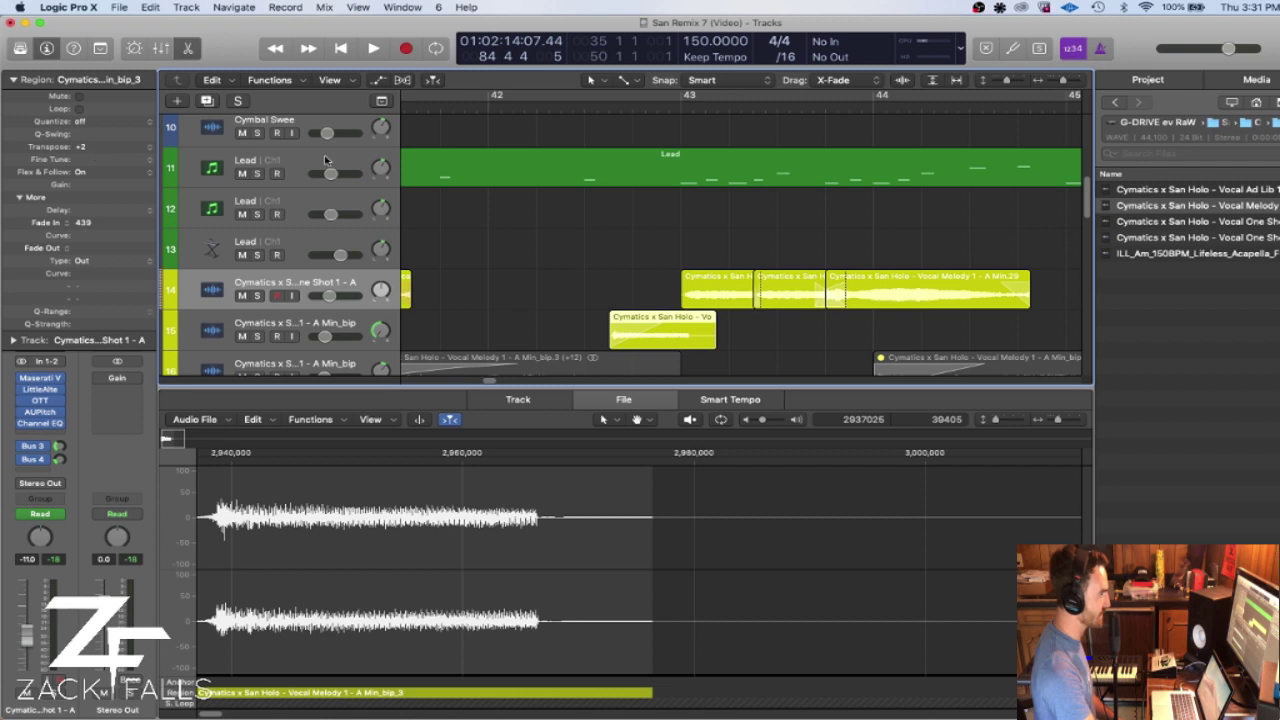
- Solo track 15, play its vocal region from its start just before bar 43, and clear the solo
click(548, 104)
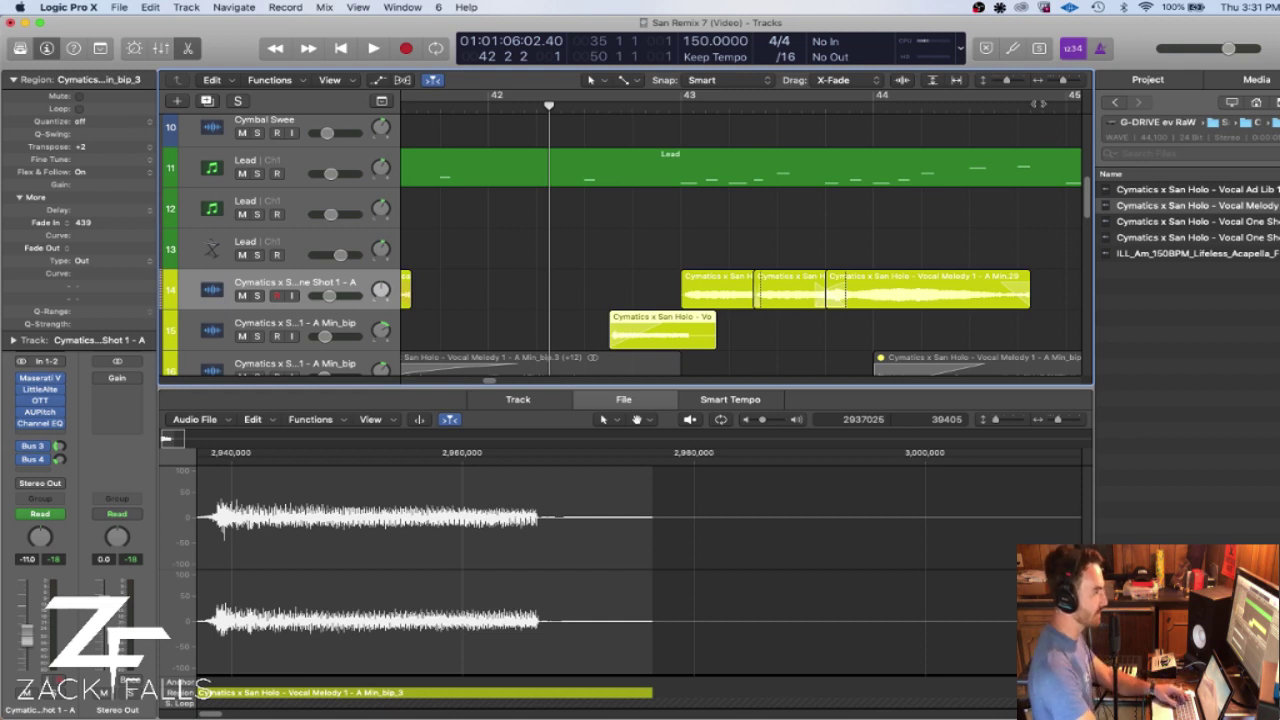
drag(1064, 82, 1062, 84)
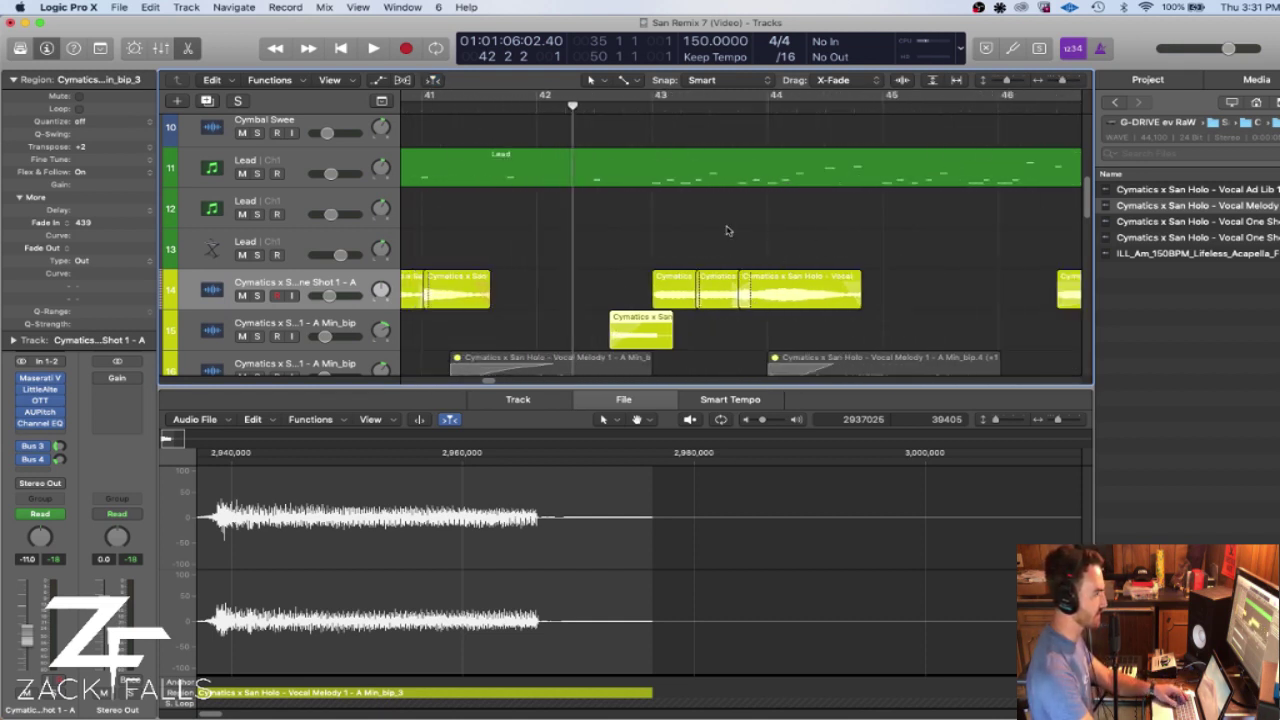
click(652, 106)
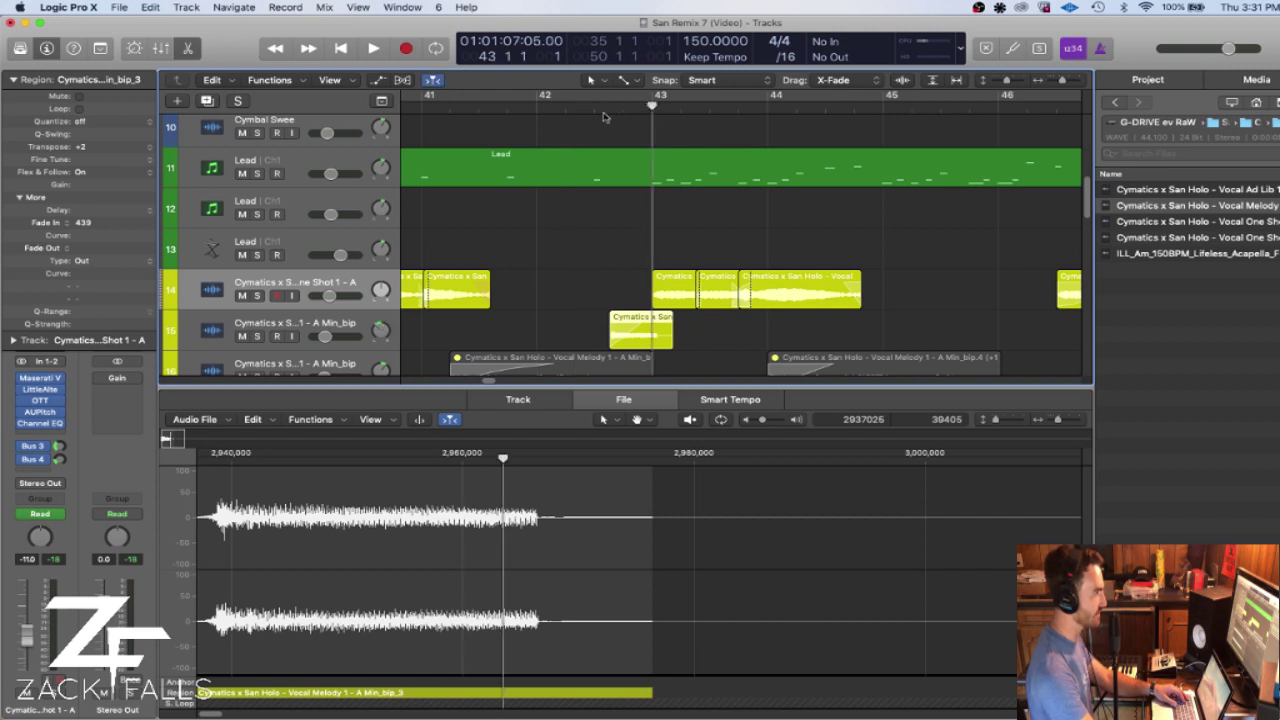
drag(603, 108, 608, 118)
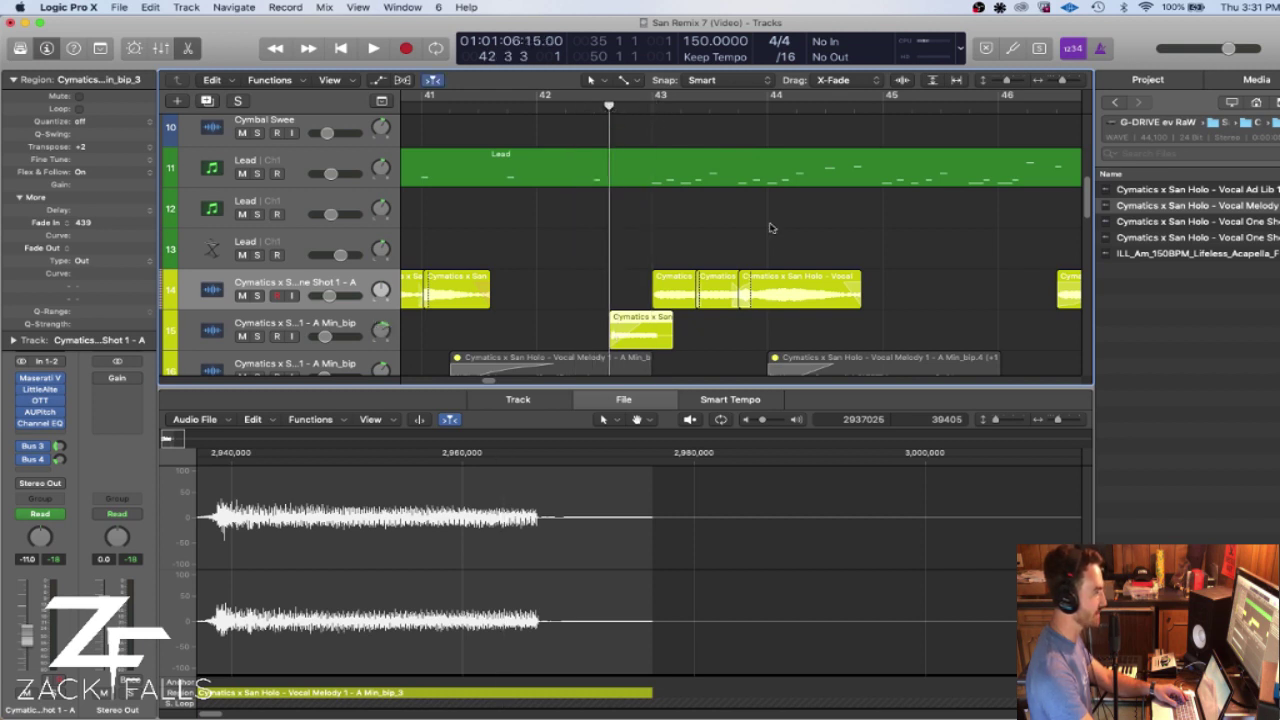
click(809, 291)
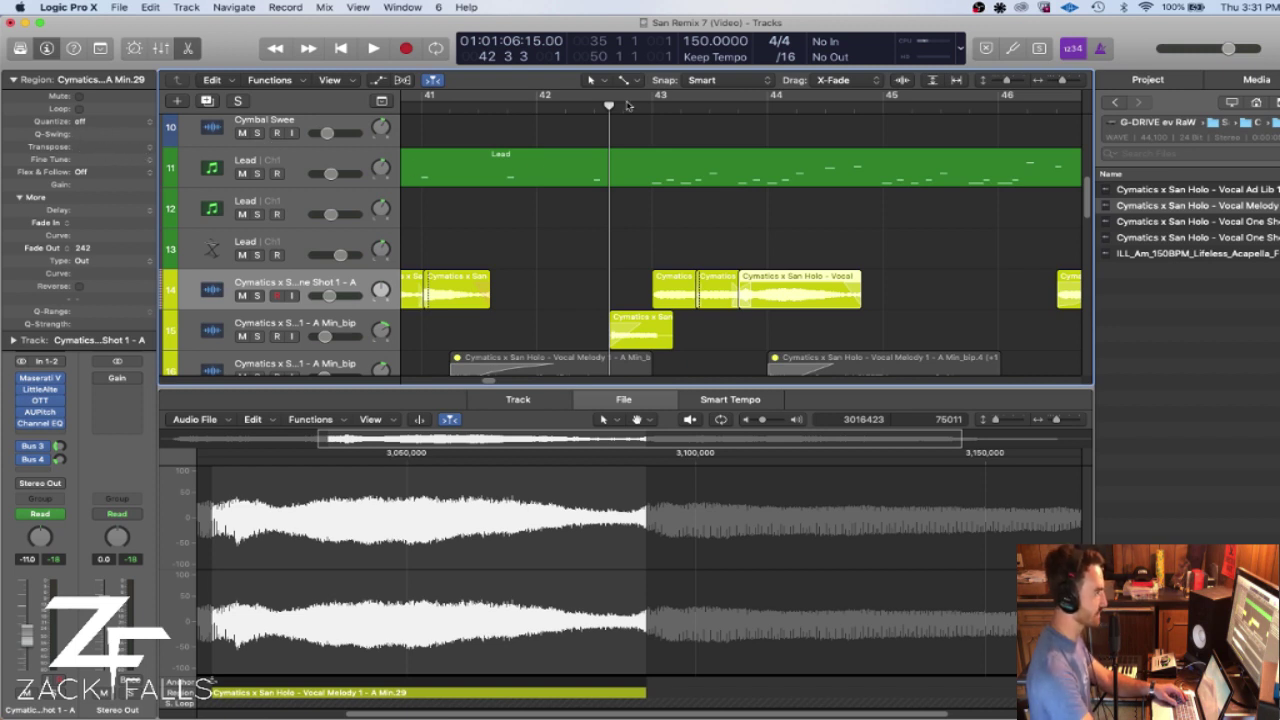
mouse_move(609, 126)
mouse_down()
mouse_move(591, 126)
mouse_move(609, 126)
mouse_up()
click(659, 337)
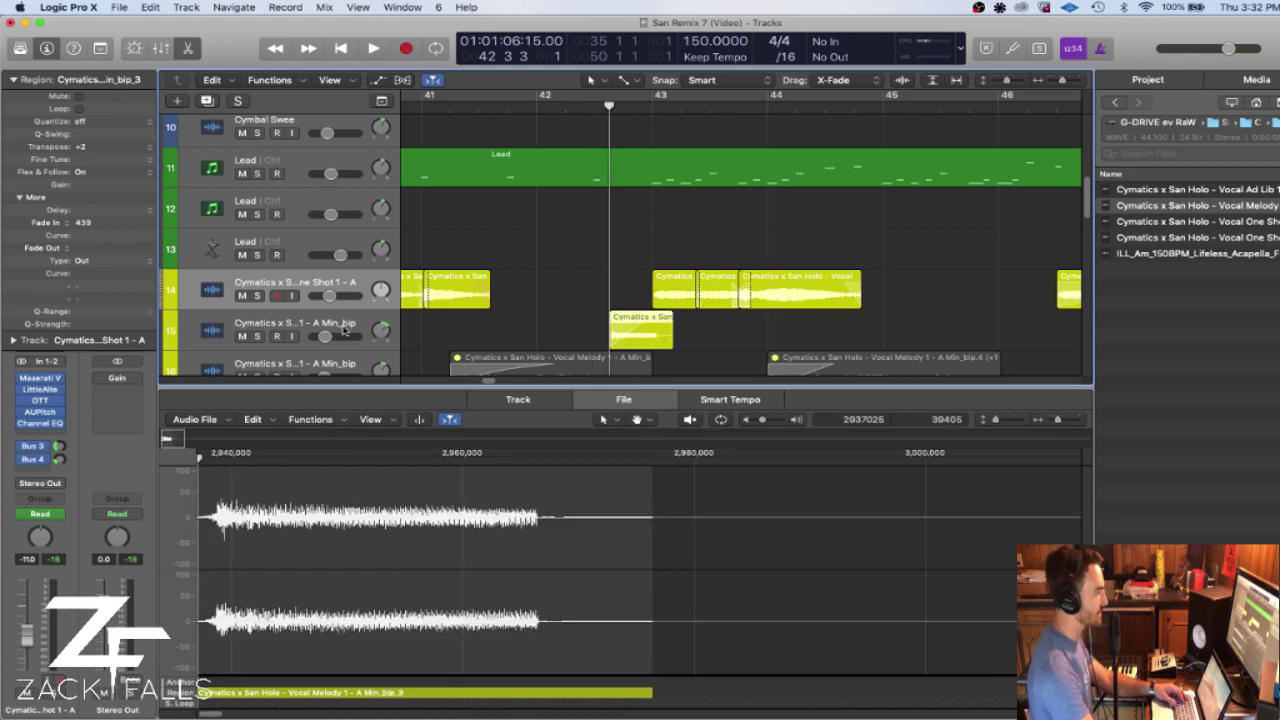
click(258, 337)
key(space)
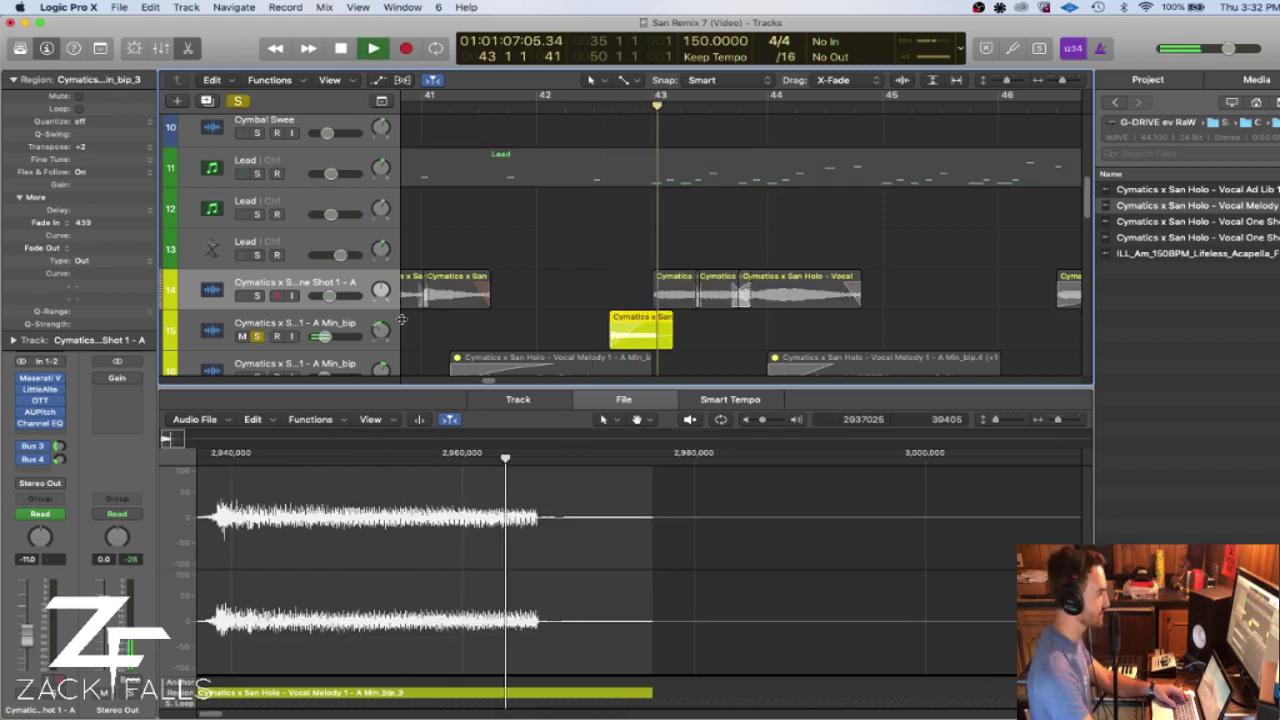
click(256, 336)
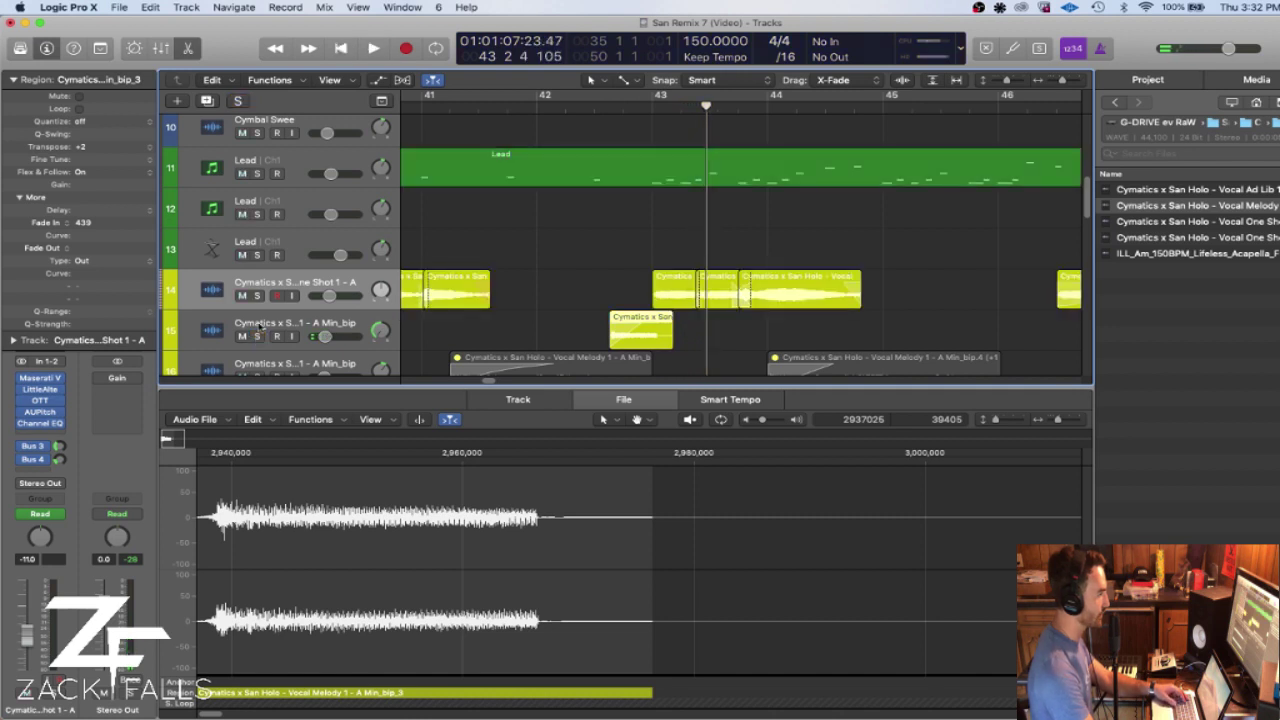
- Solo tracks 14 and 15 together, play both from just before the track 15 region, and clear all solos
click(256, 336)
click(256, 296)
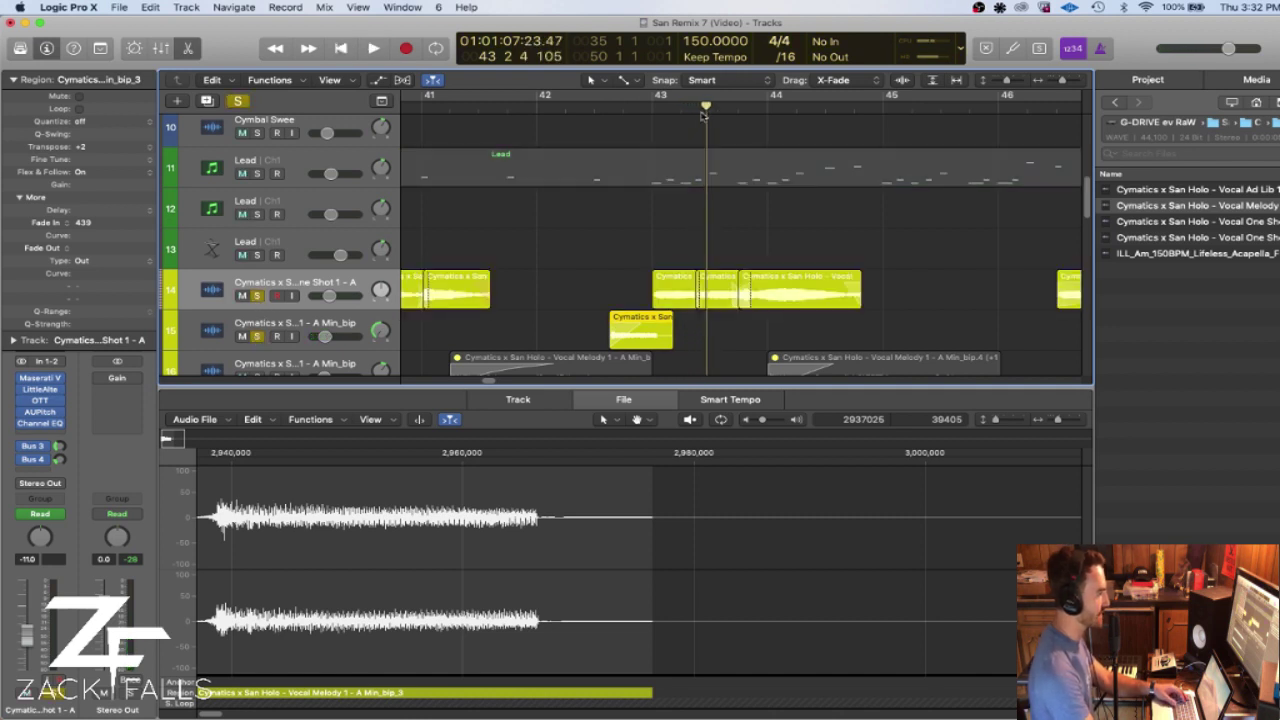
click(596, 107)
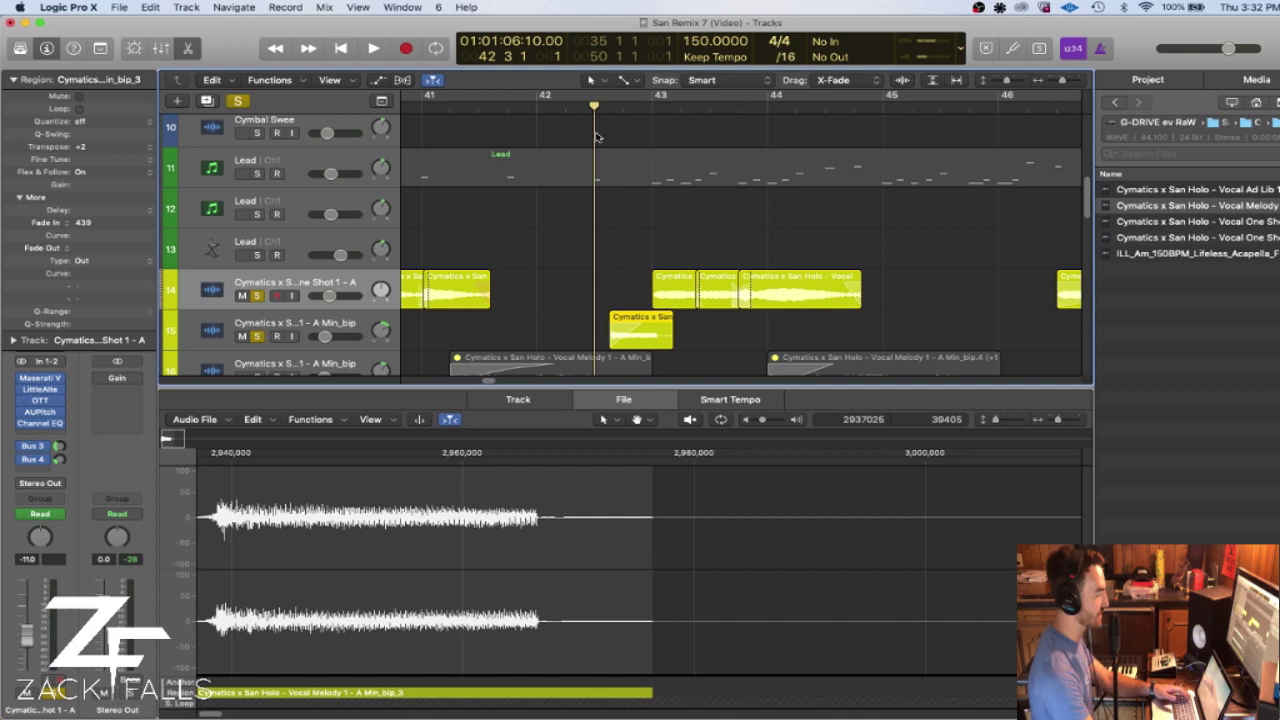
key(space)
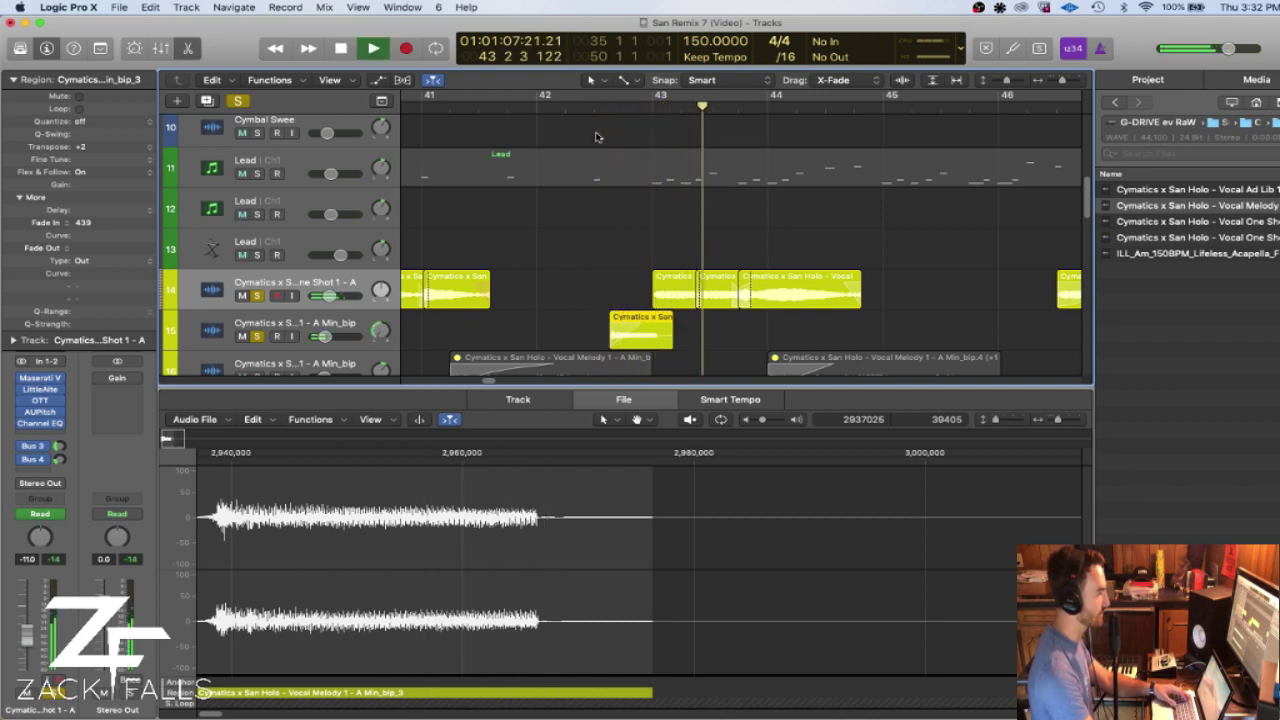
key(space)
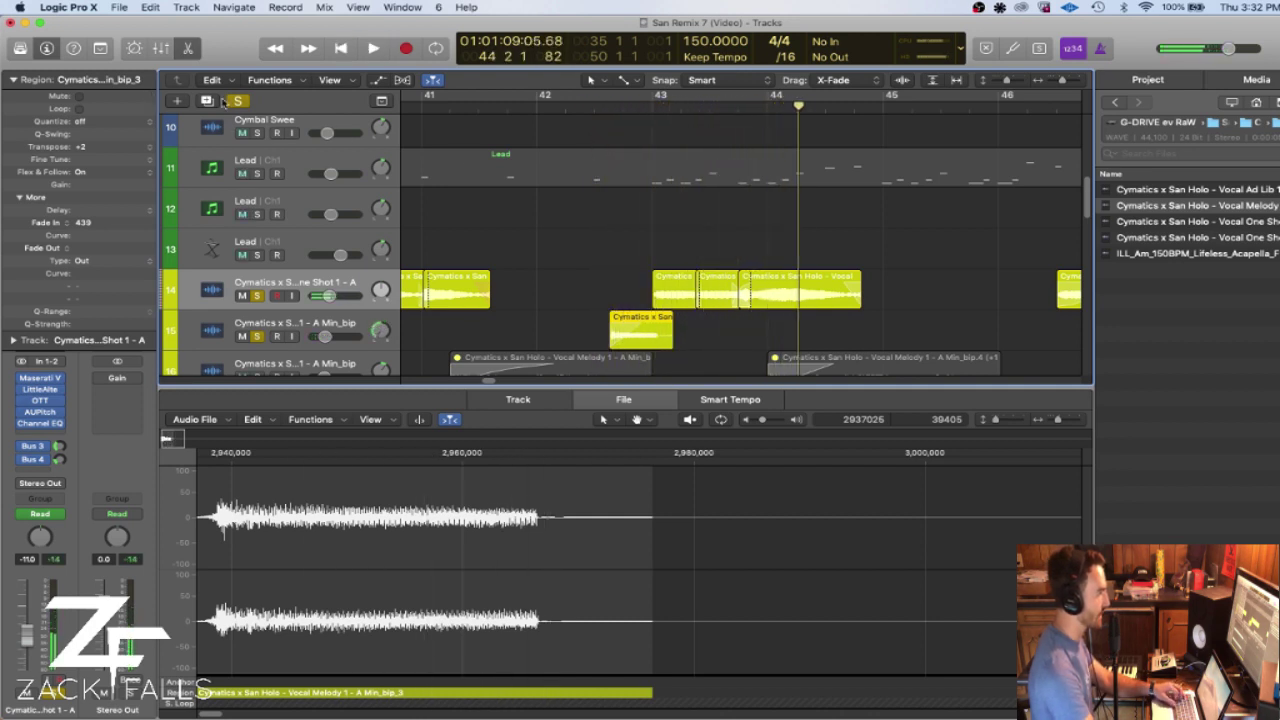
click(237, 100)
- Move the playhead to bar 42 beat 2 and show the wider arrangement around the vocal regions
click(576, 107)
key(super+Left)
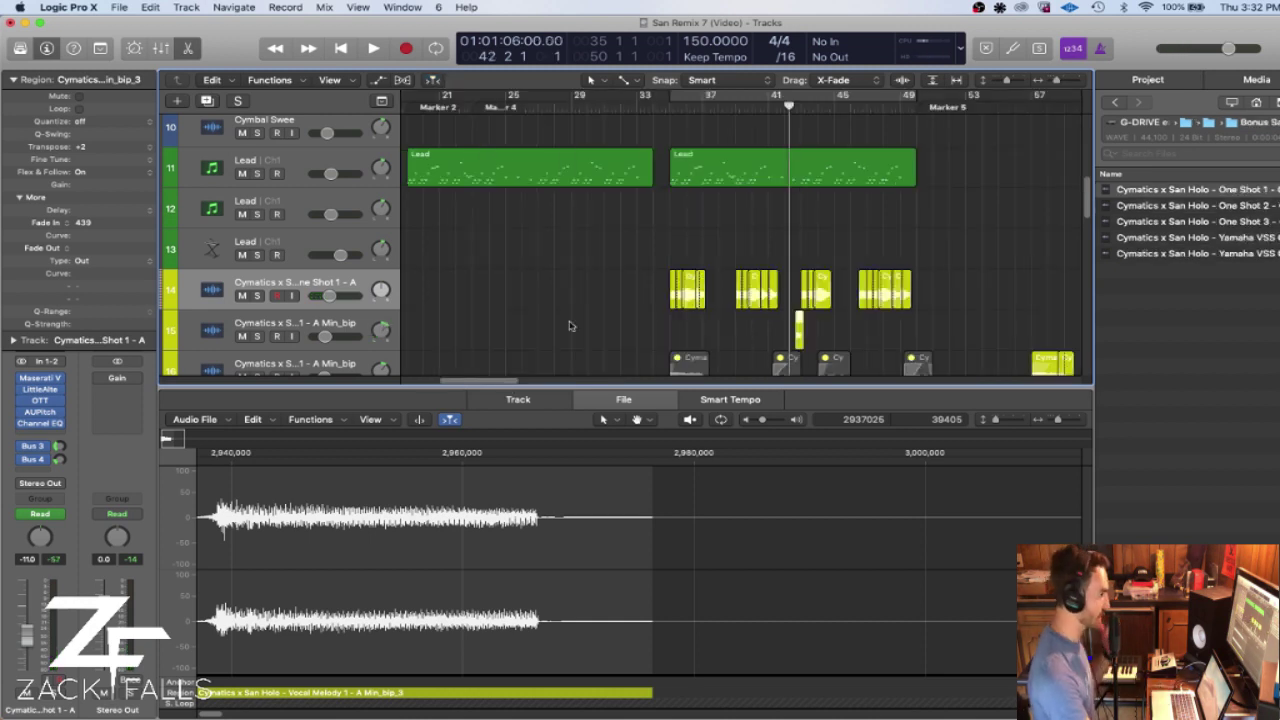
- Preview the One Shot 1 sample and inspect the Battery 4 sampler on the track 11 Lead, with the playhead at bar 35
click(1212, 194)
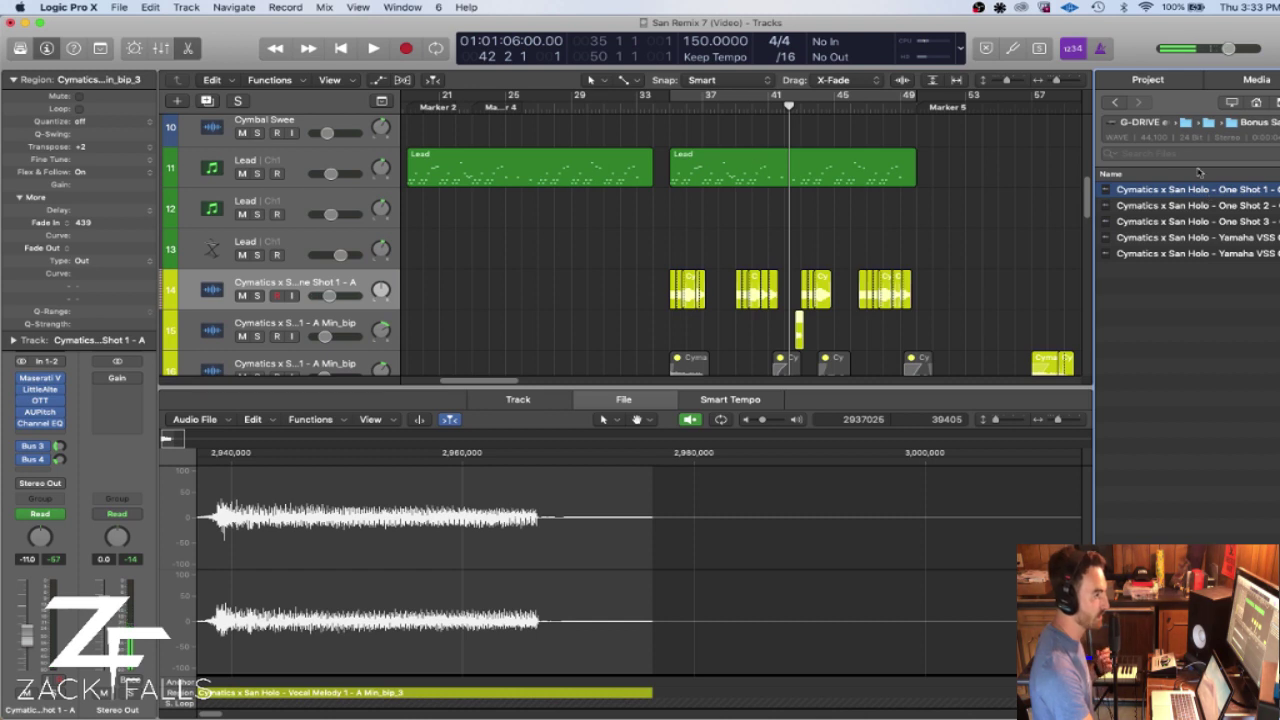
click(673, 107)
mouse_move(673, 107)
mouse_down()
mouse_move(739, 125)
mouse_move(669, 125)
mouse_up()
click(311, 151)
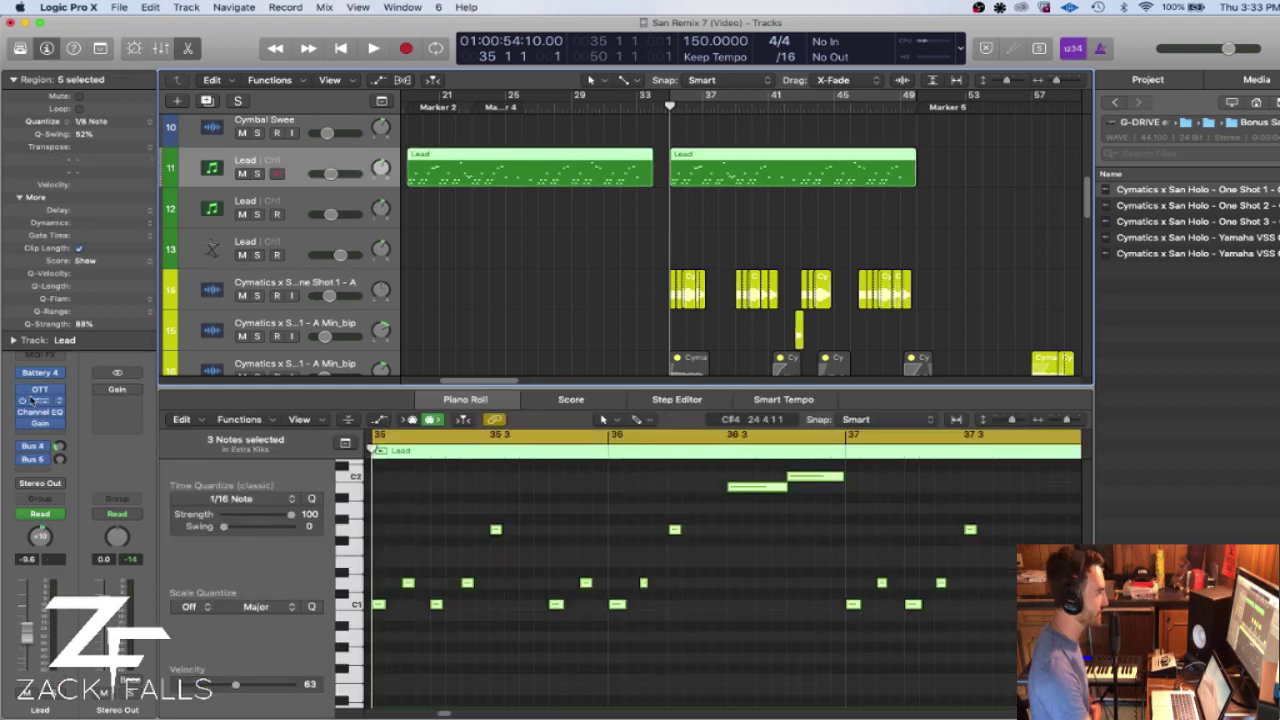
key(v)
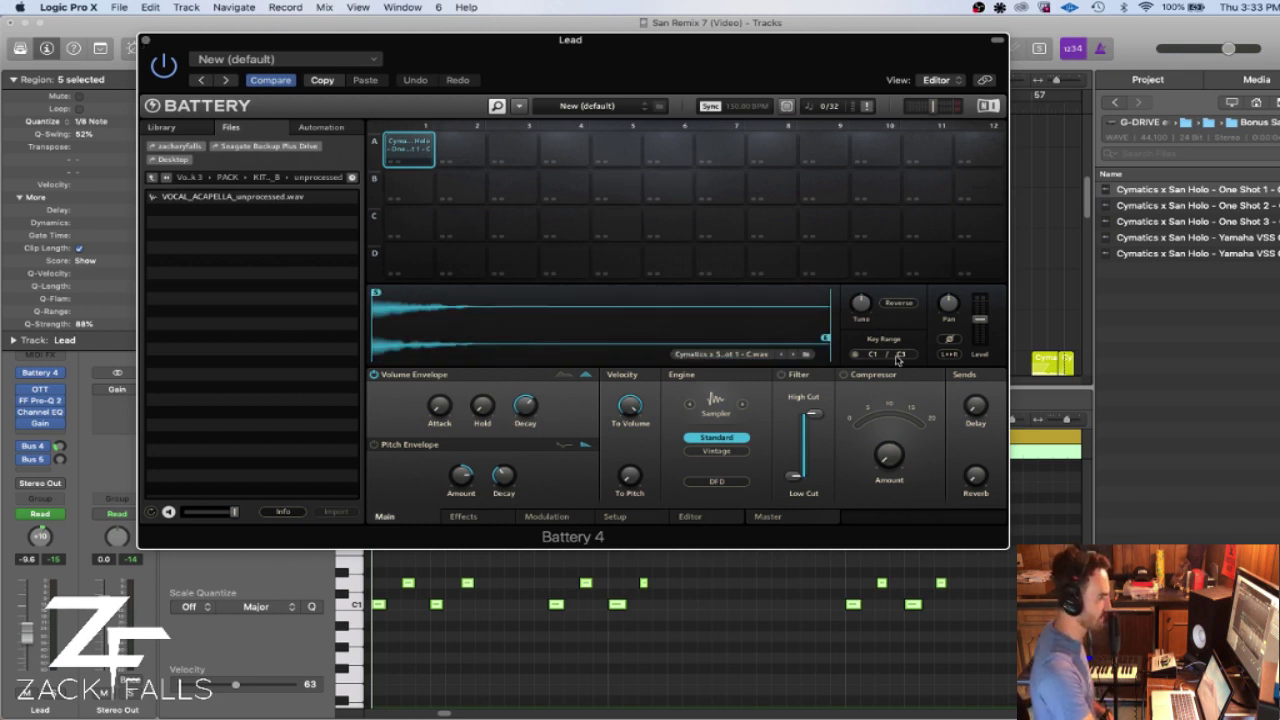
click(145, 41)
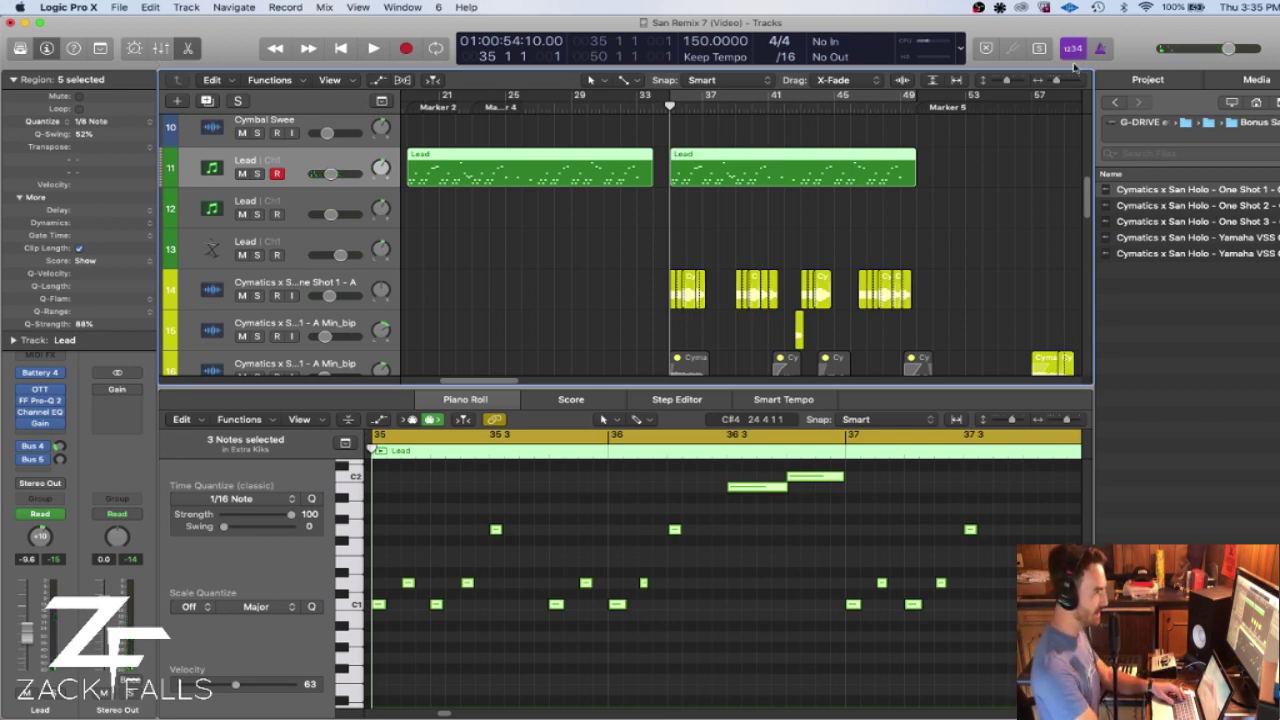
- Select the track 13 Lead, move the playhead to bar 74, and preview the San Holo One Shot 2, 3 and 1 samples
drag(1060, 80, 1002, 104)
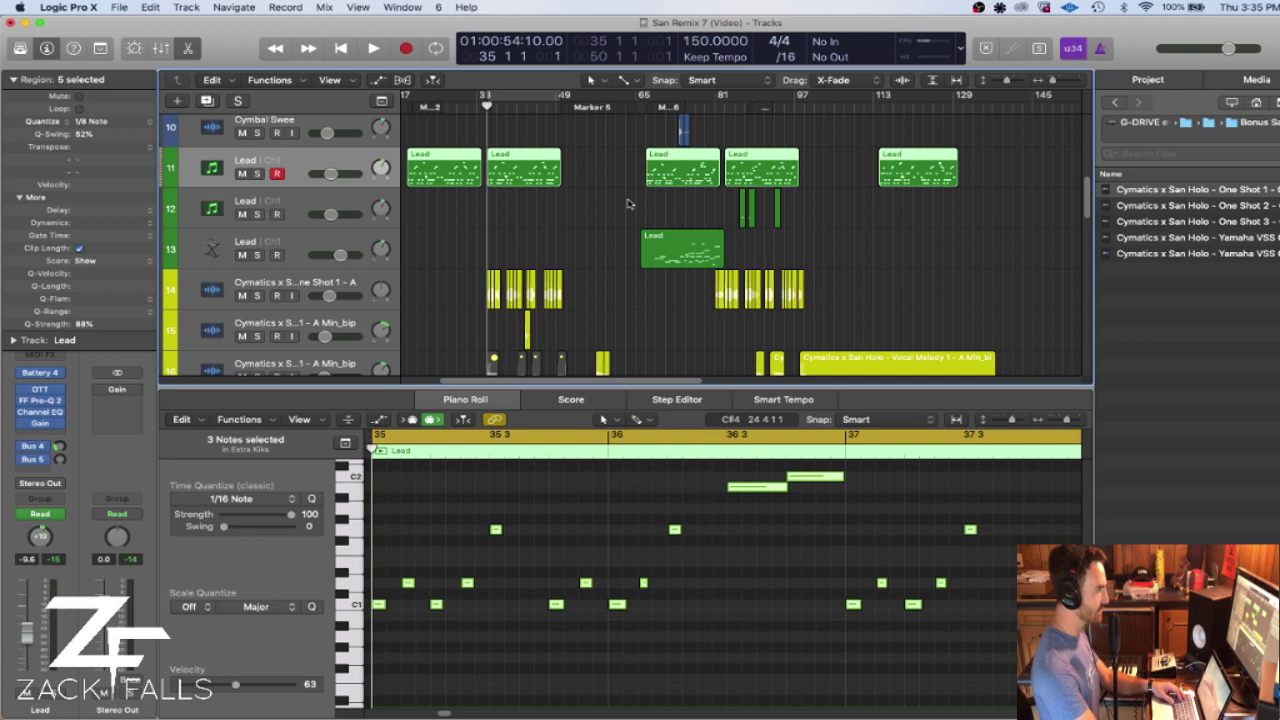
click(326, 245)
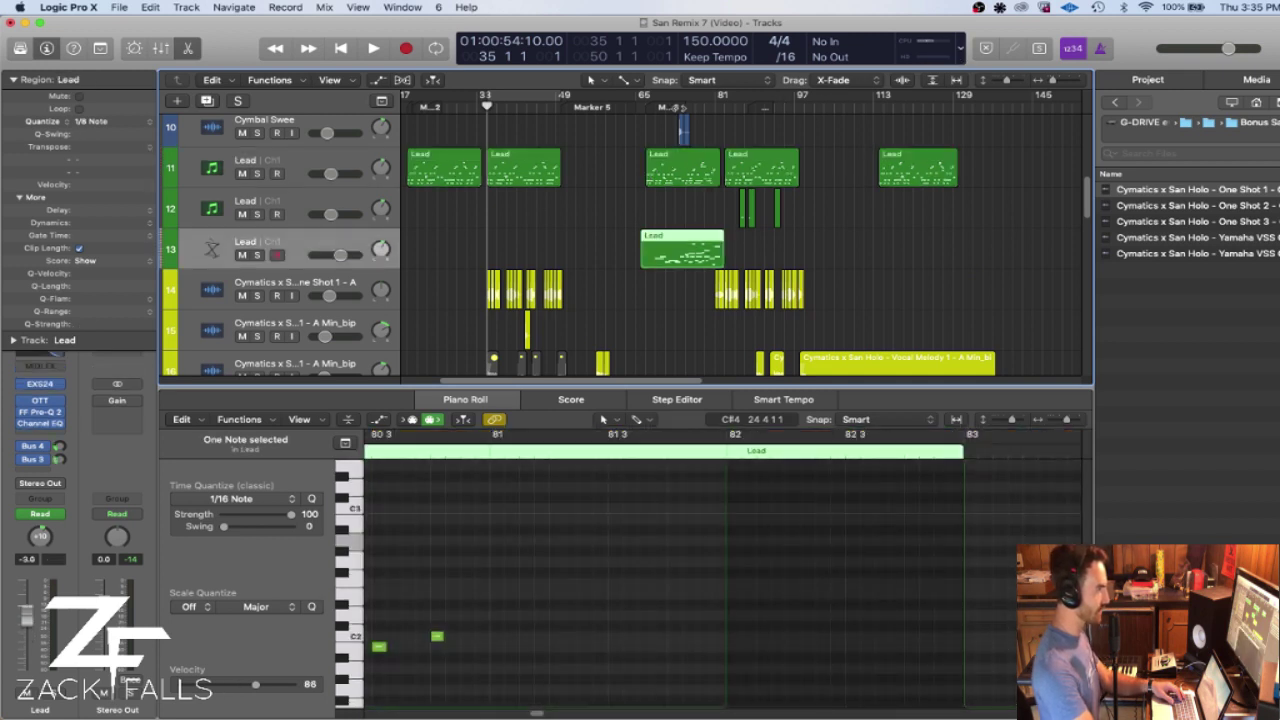
click(681, 103)
click(1186, 208)
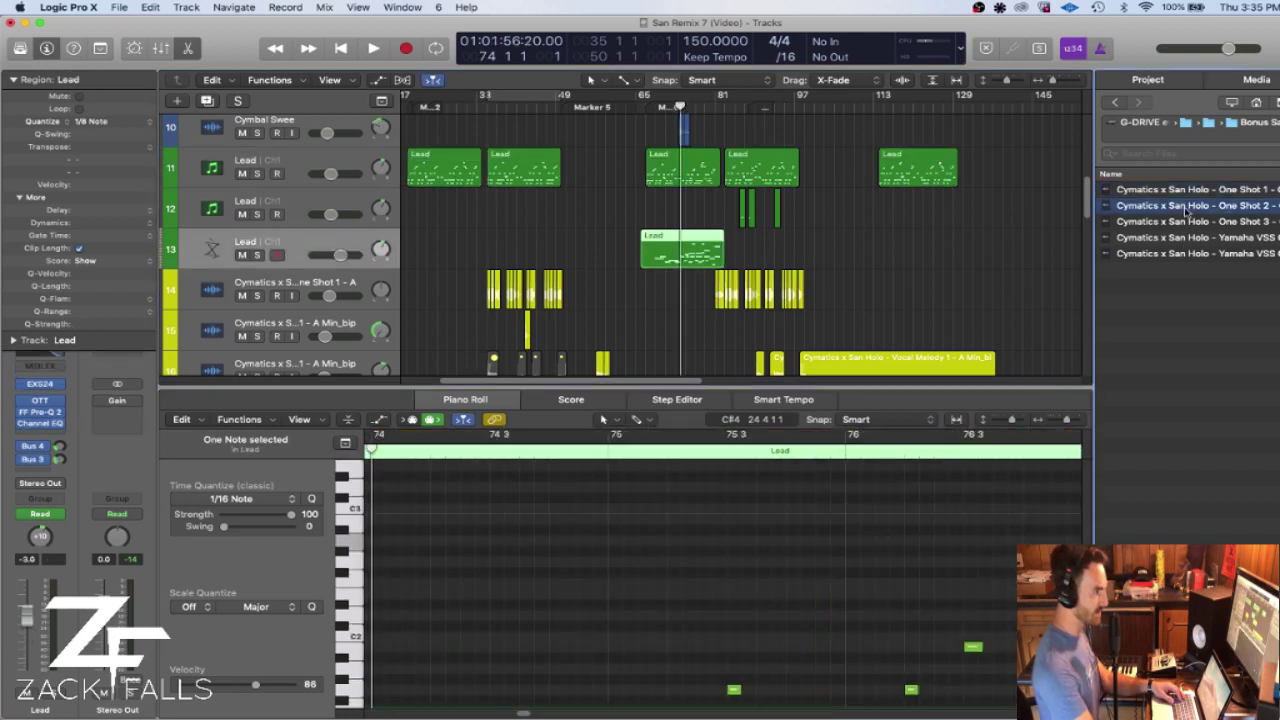
click(1194, 224)
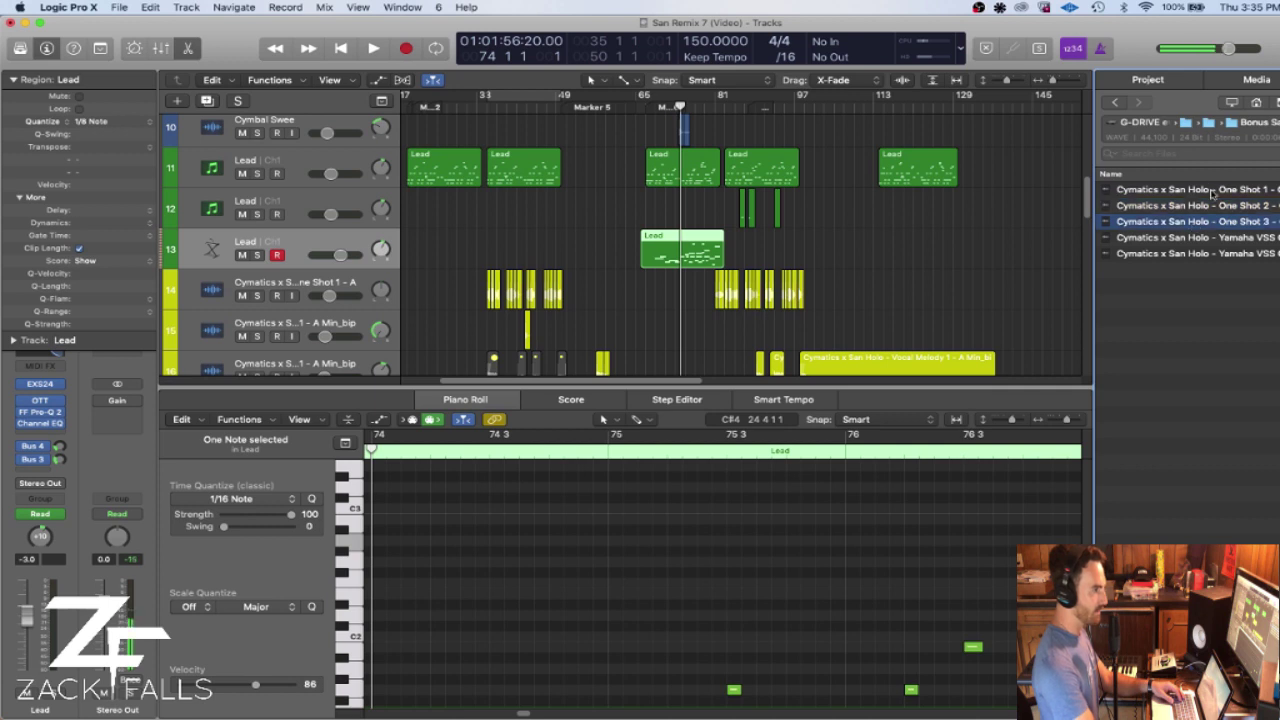
click(1212, 191)
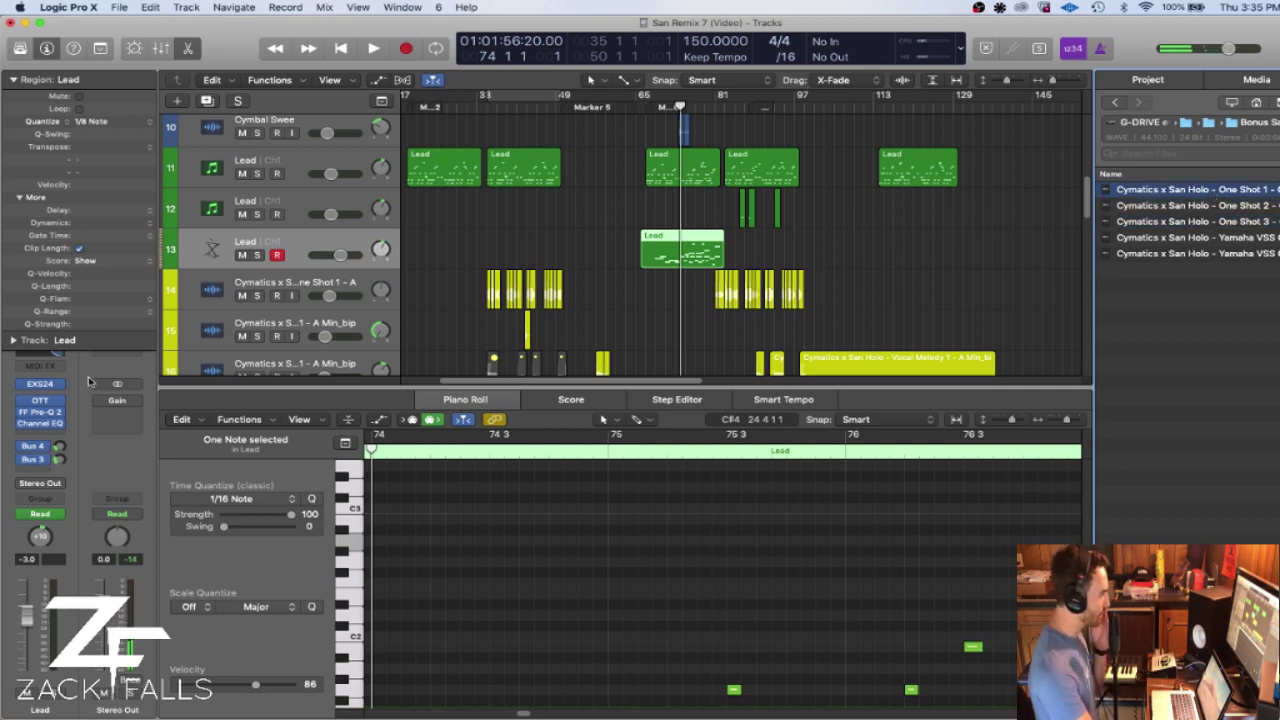
- Open the EXS24 sampler on the track 13 Lead, audition its San Synth 2 instrument, and close it
click(48, 385)
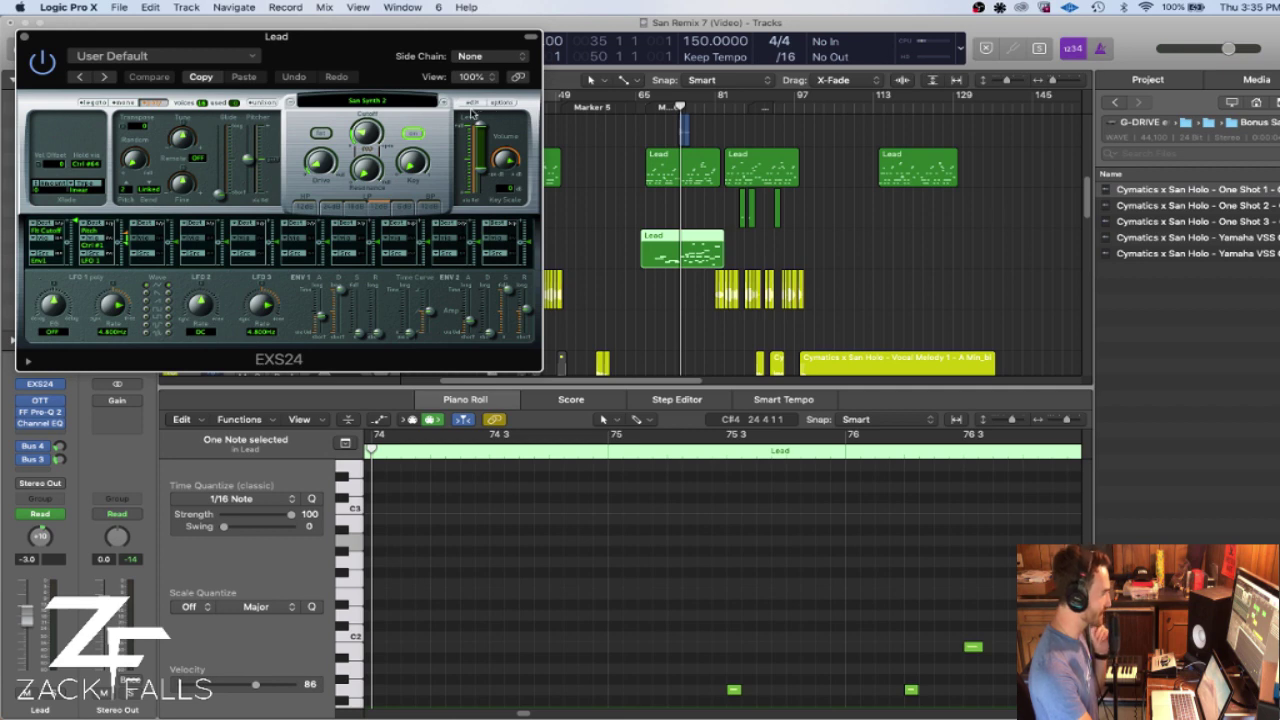
drag(343, 48, 637, 104)
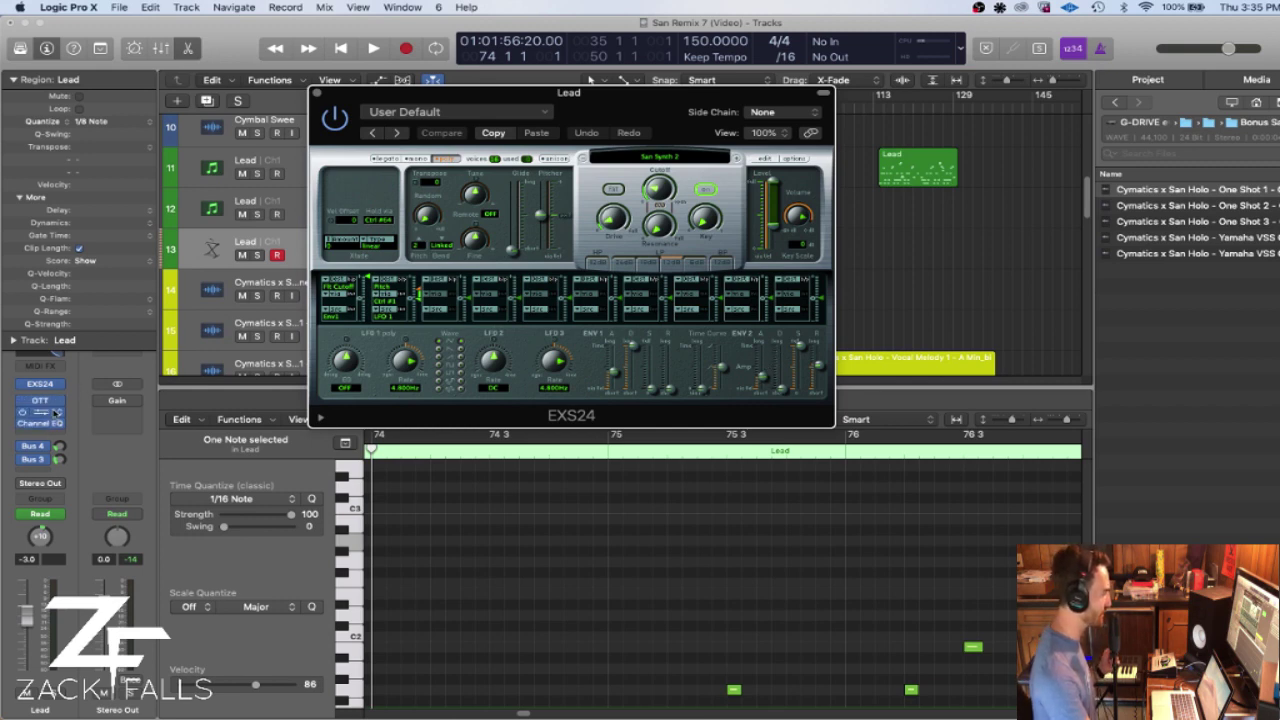
drag(624, 104, 857, 359)
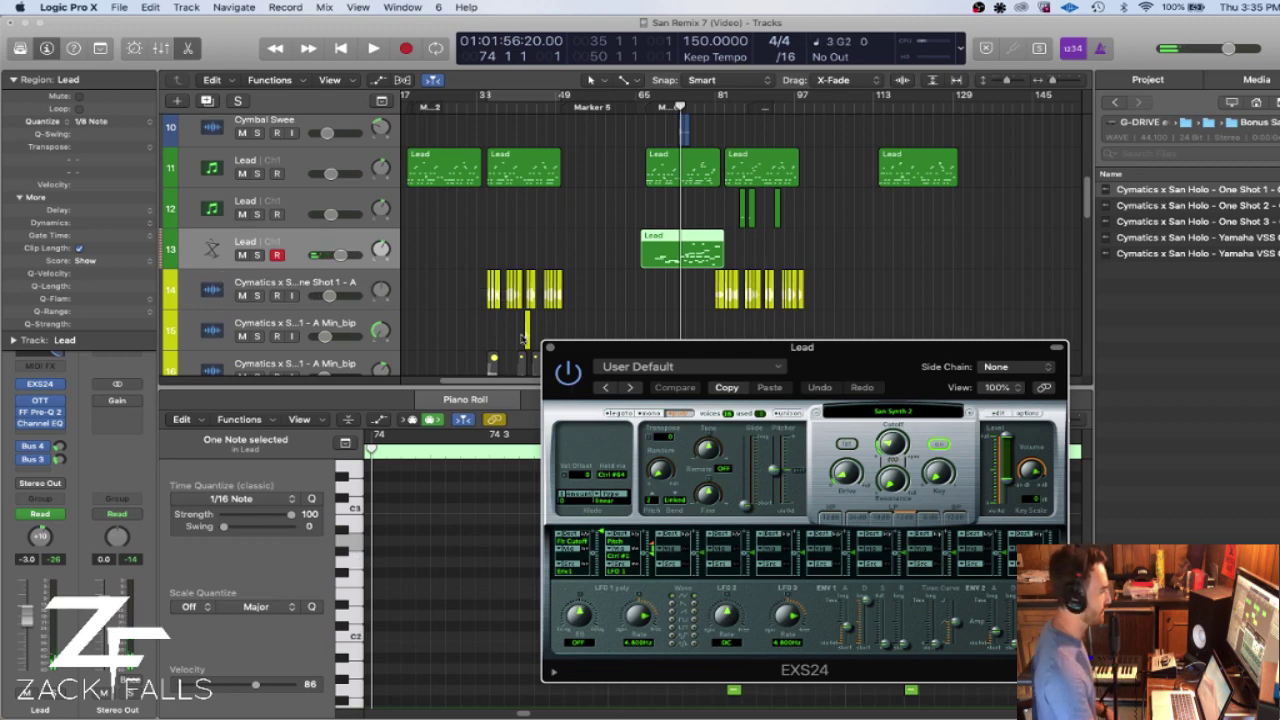
click(549, 347)
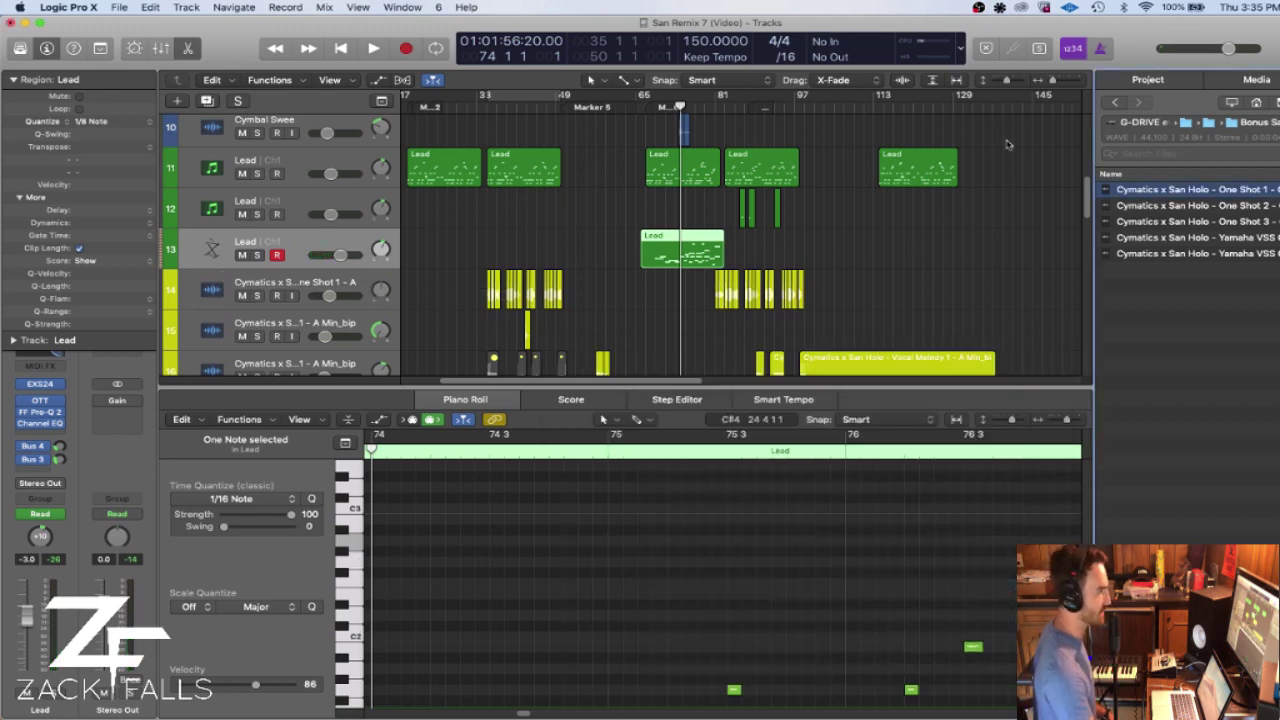
- Play the arrangement from bar 73 with the track 13 Lead region in view
click(1012, 80)
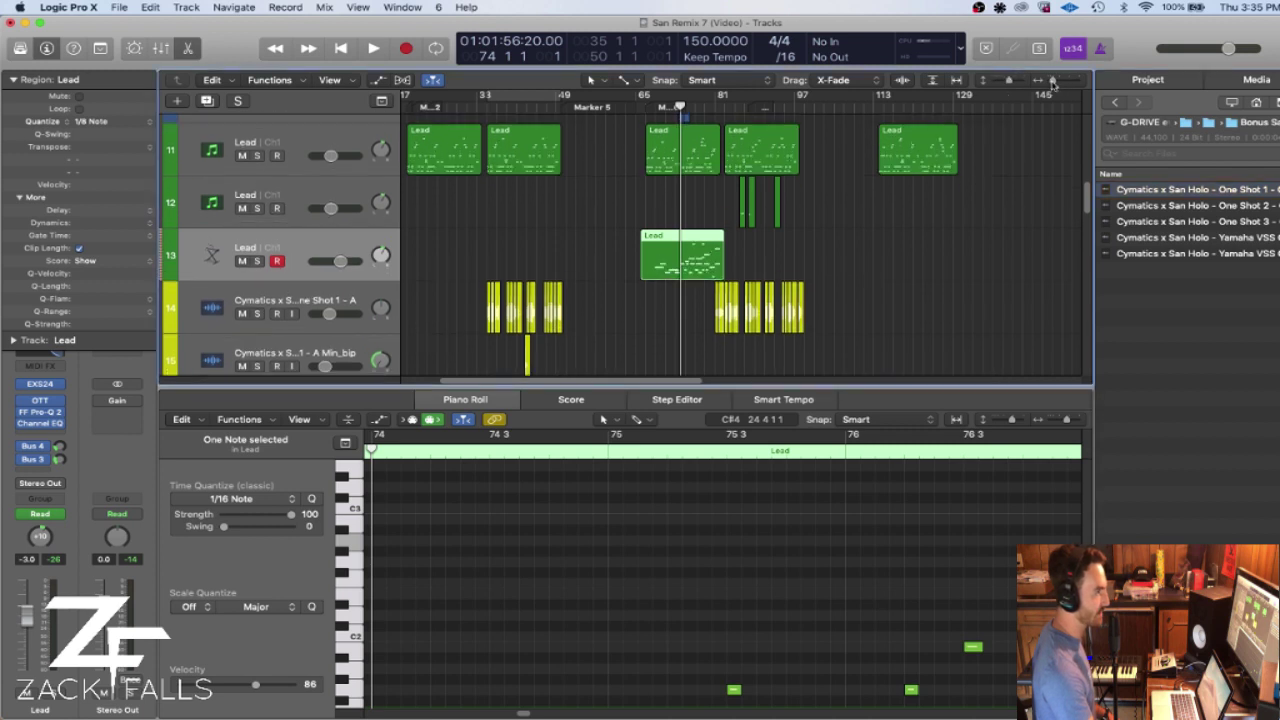
click(1052, 82)
click(650, 106)
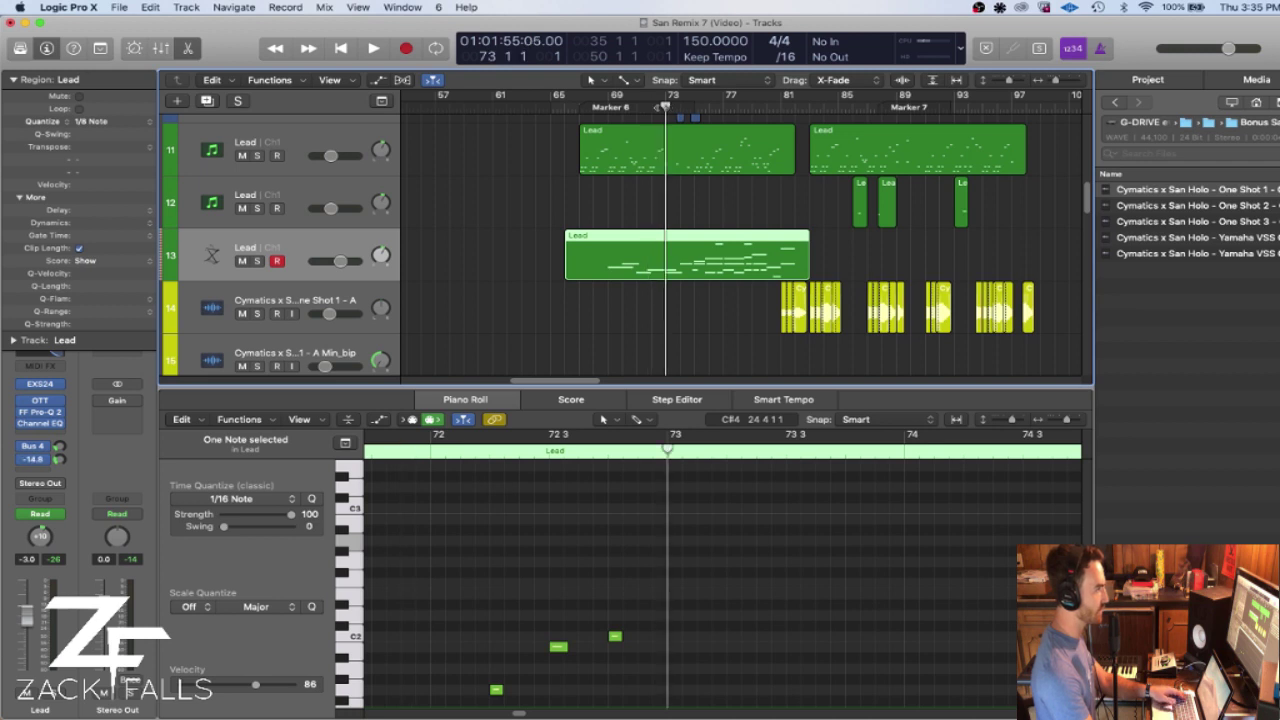
key(space)
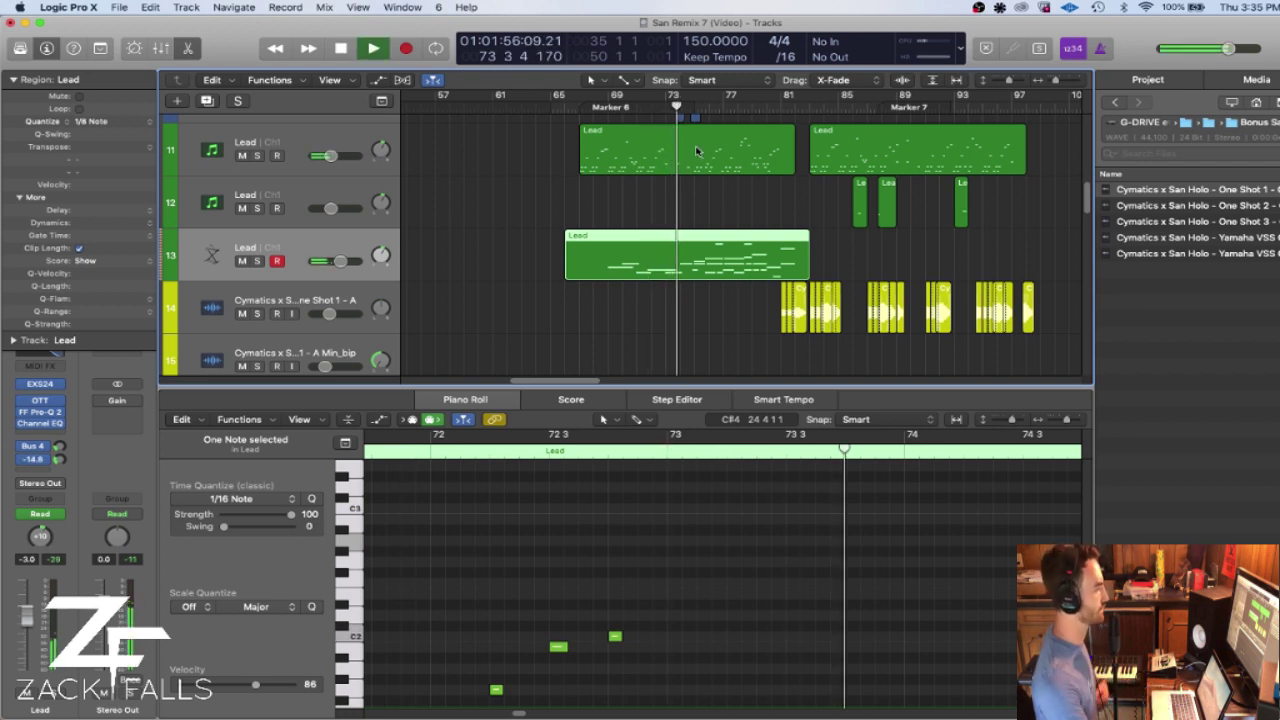
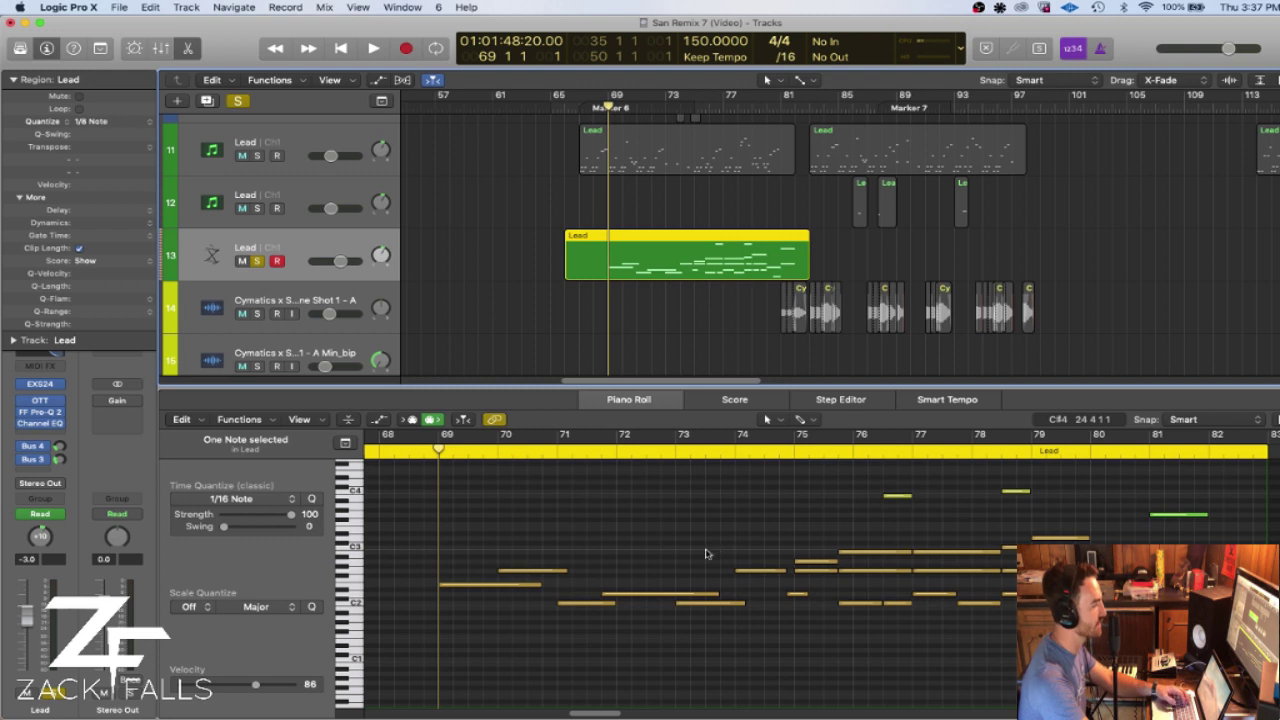
- Play the soloed track 13 Lead from bar 69 to about bar 80, stop playback, and clear the solo
key(space)
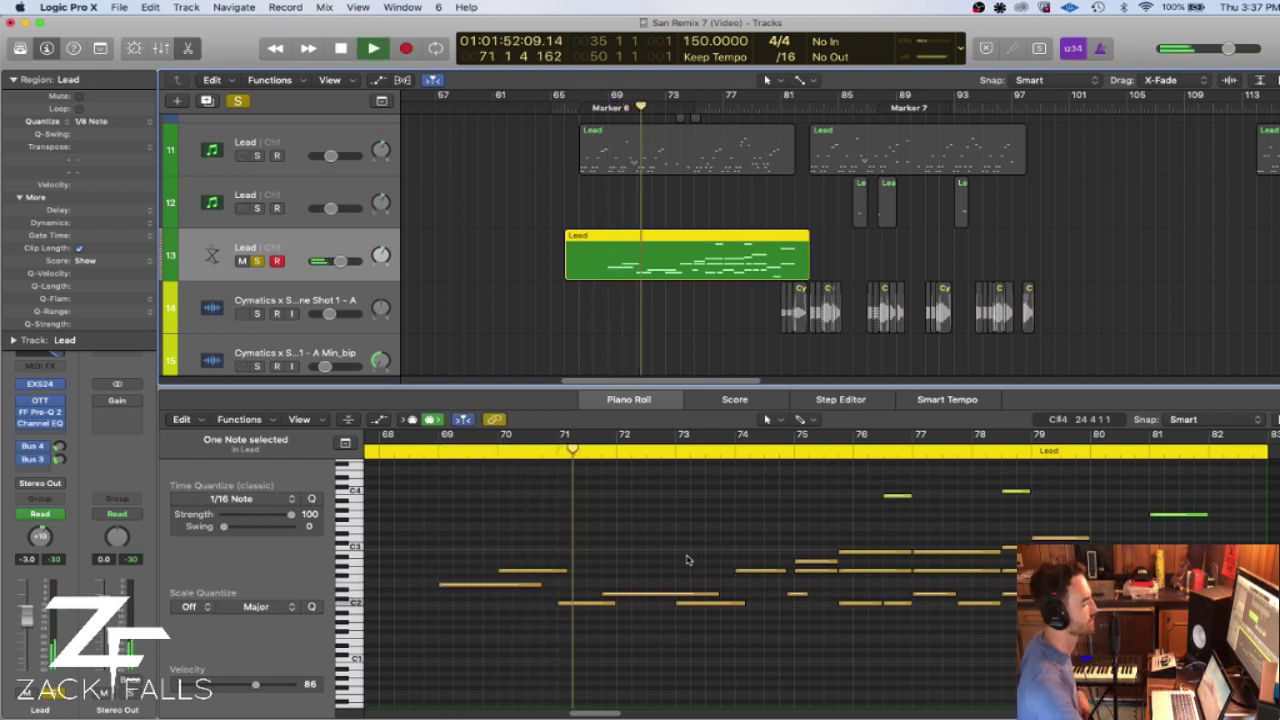
click(786, 453)
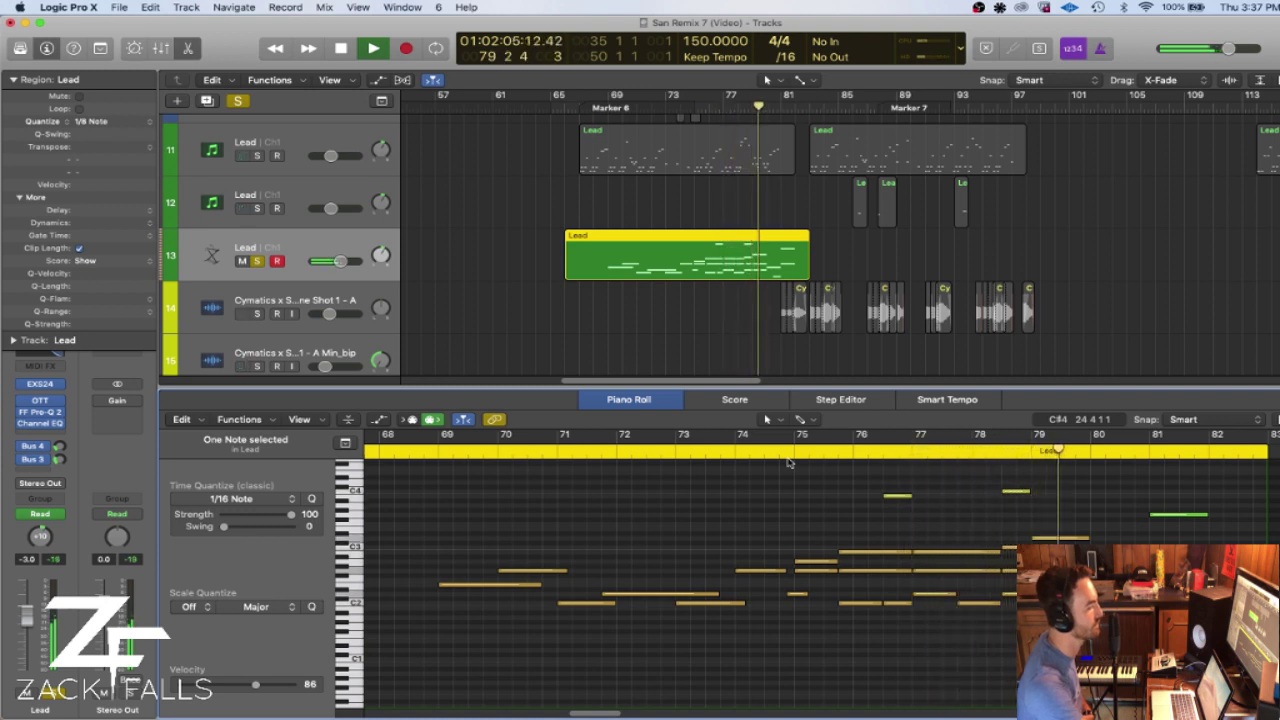
key(space)
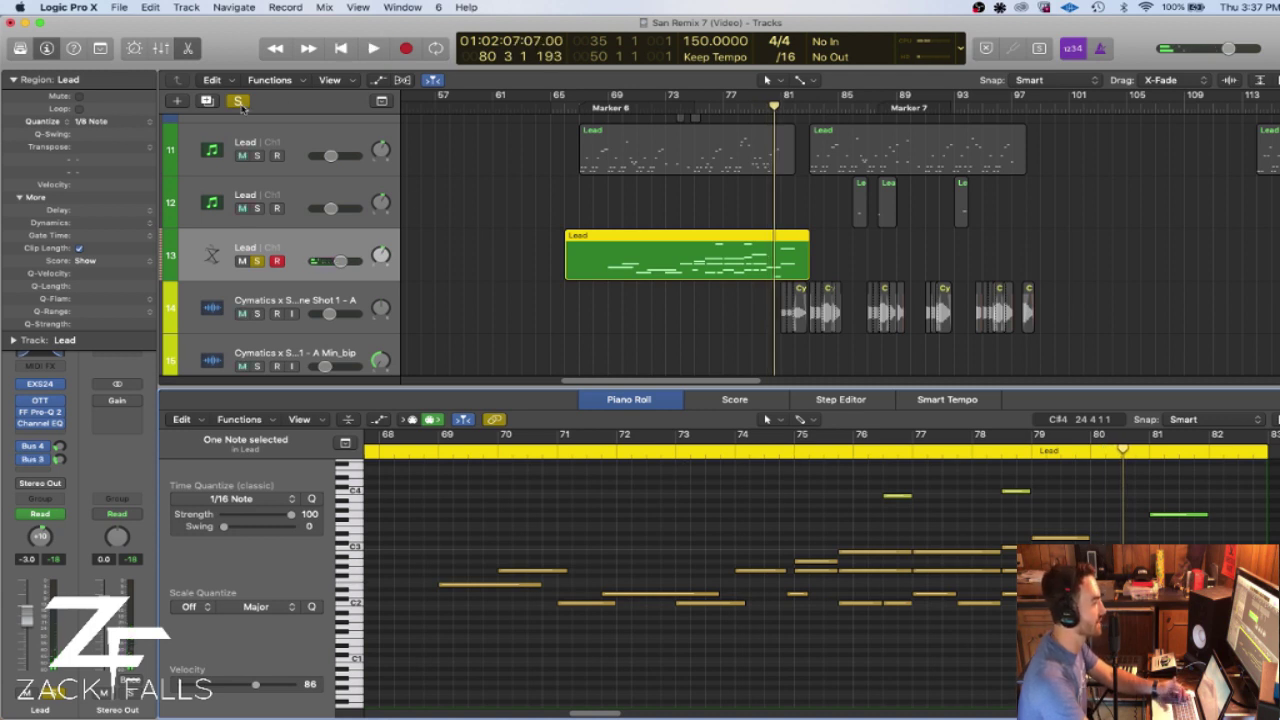
click(239, 102)
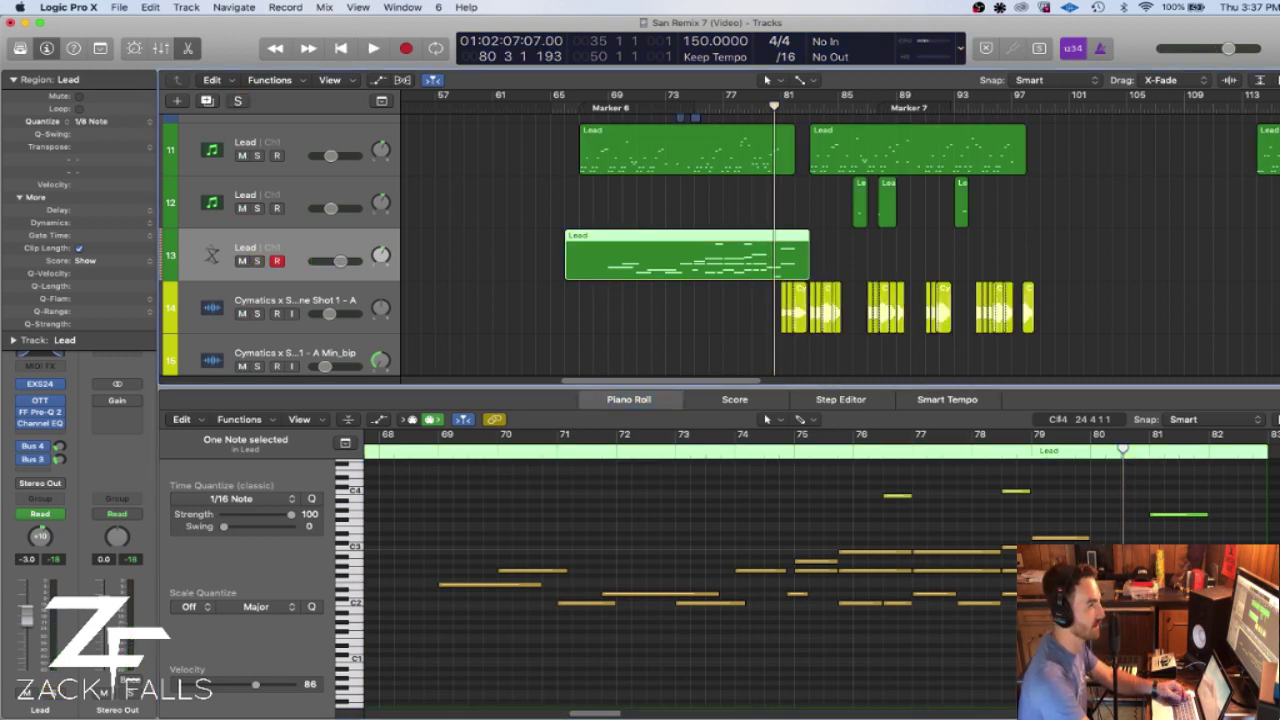
- Enlarge the Lead tracks around Markers 6 and 7 and play the arrangement from bar 71
key(super+Down)
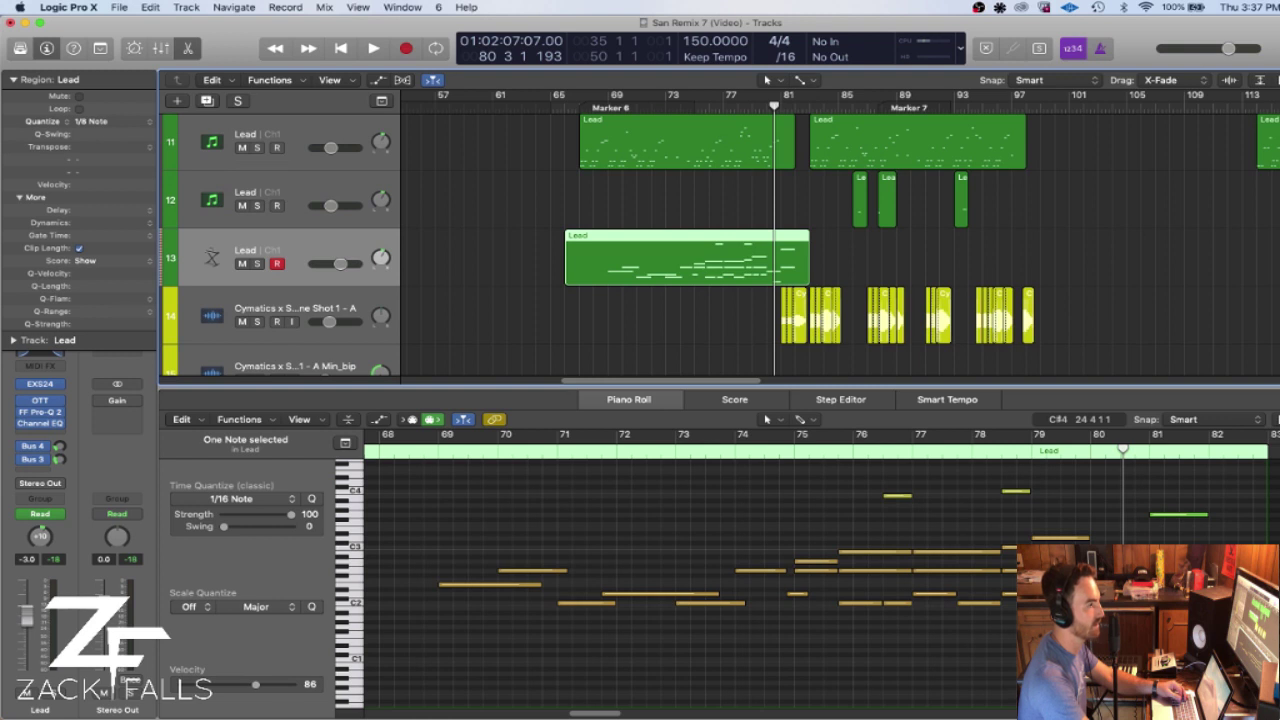
key(super+Right)
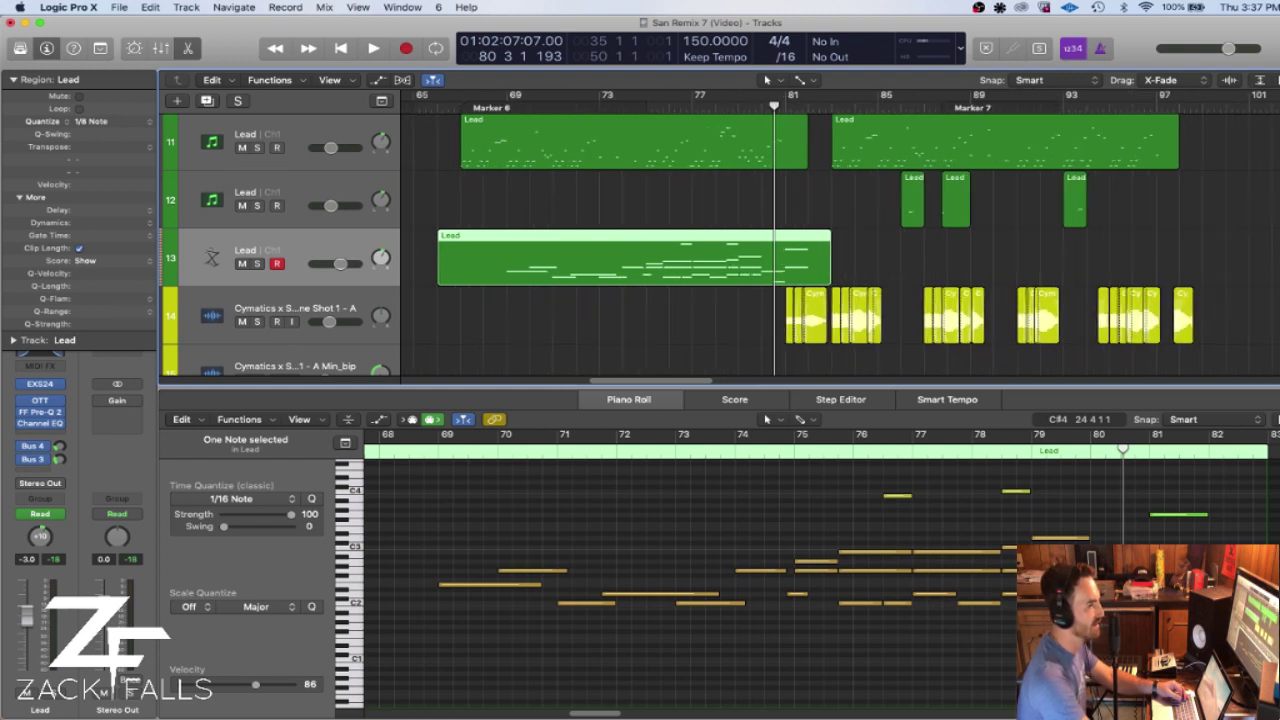
key(super+Down)
scroll(700, 150, up, 5)
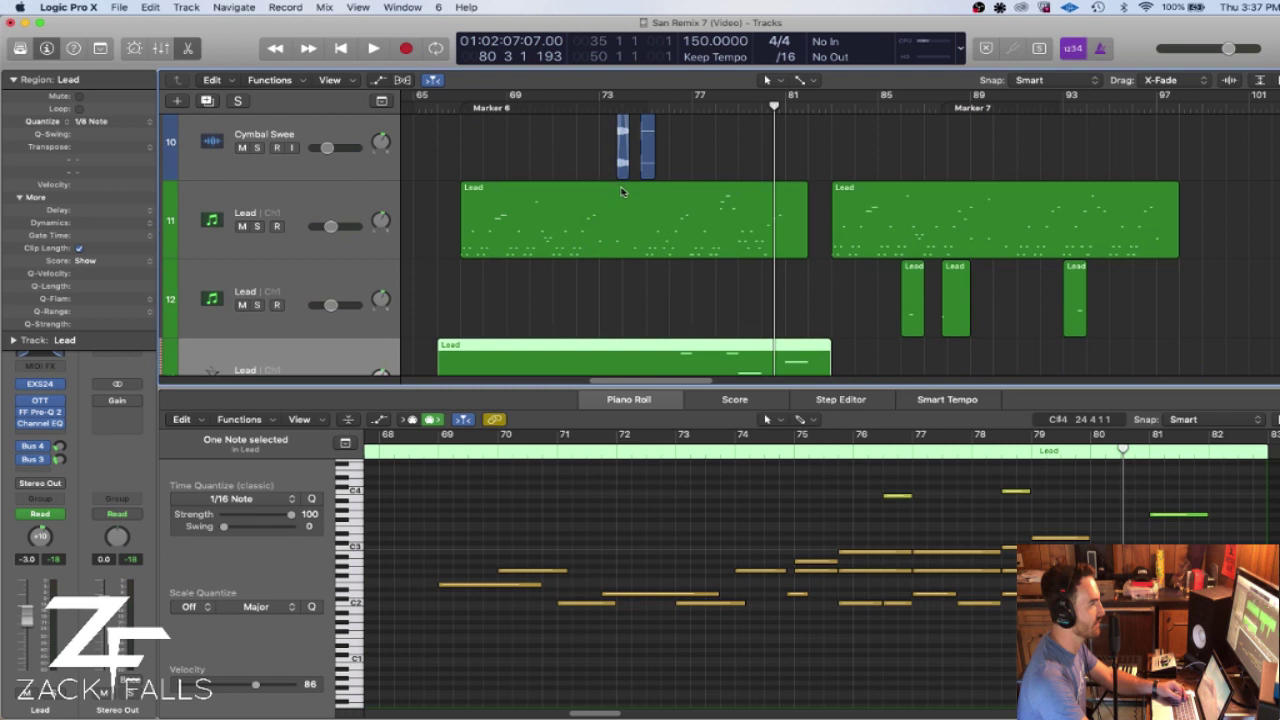
scroll(834, 152, down, 5)
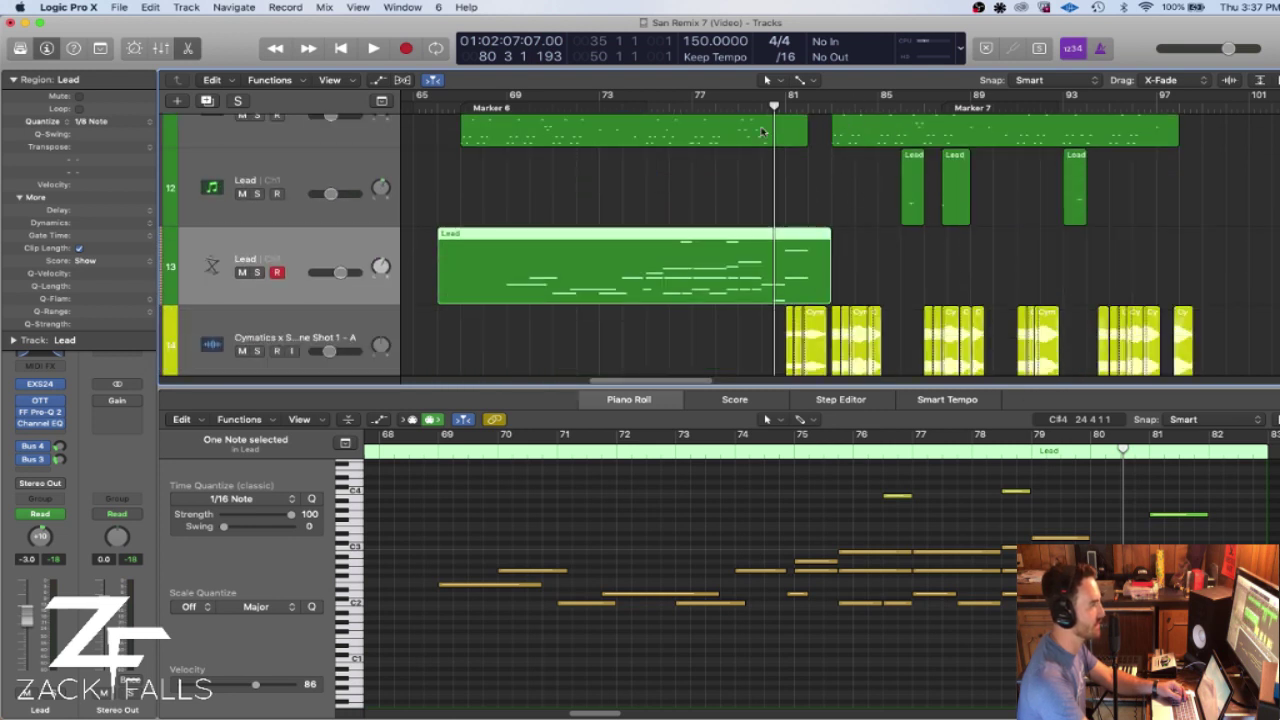
click(598, 104)
click(551, 105)
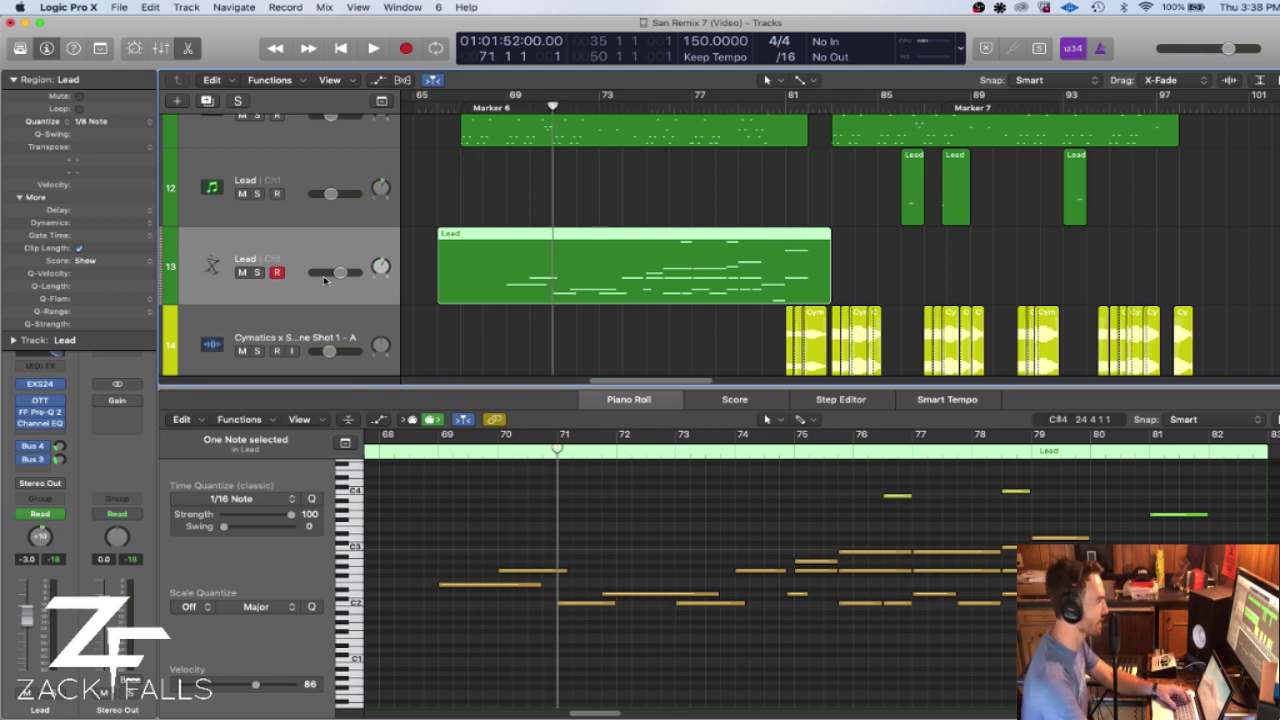
key(space)
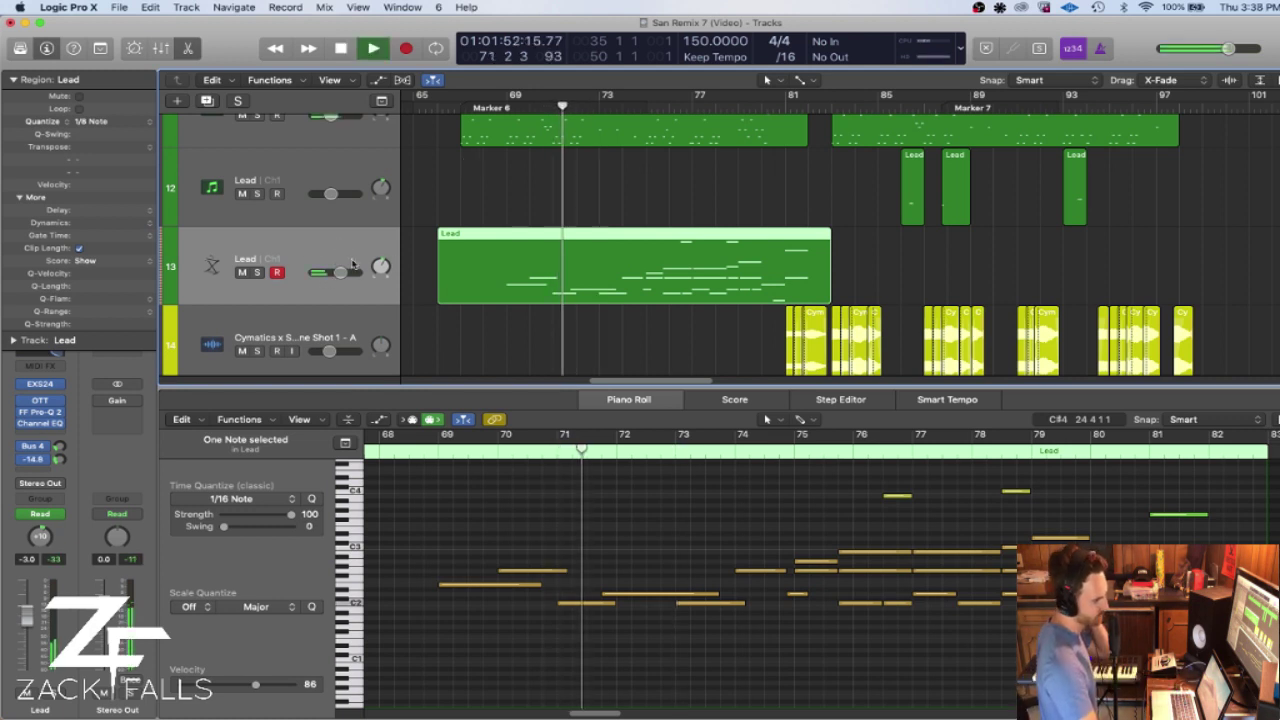
- During playback, briefly solo the track 13 Lead and the track 11 Lead one at a time, clearing each solo
click(258, 272)
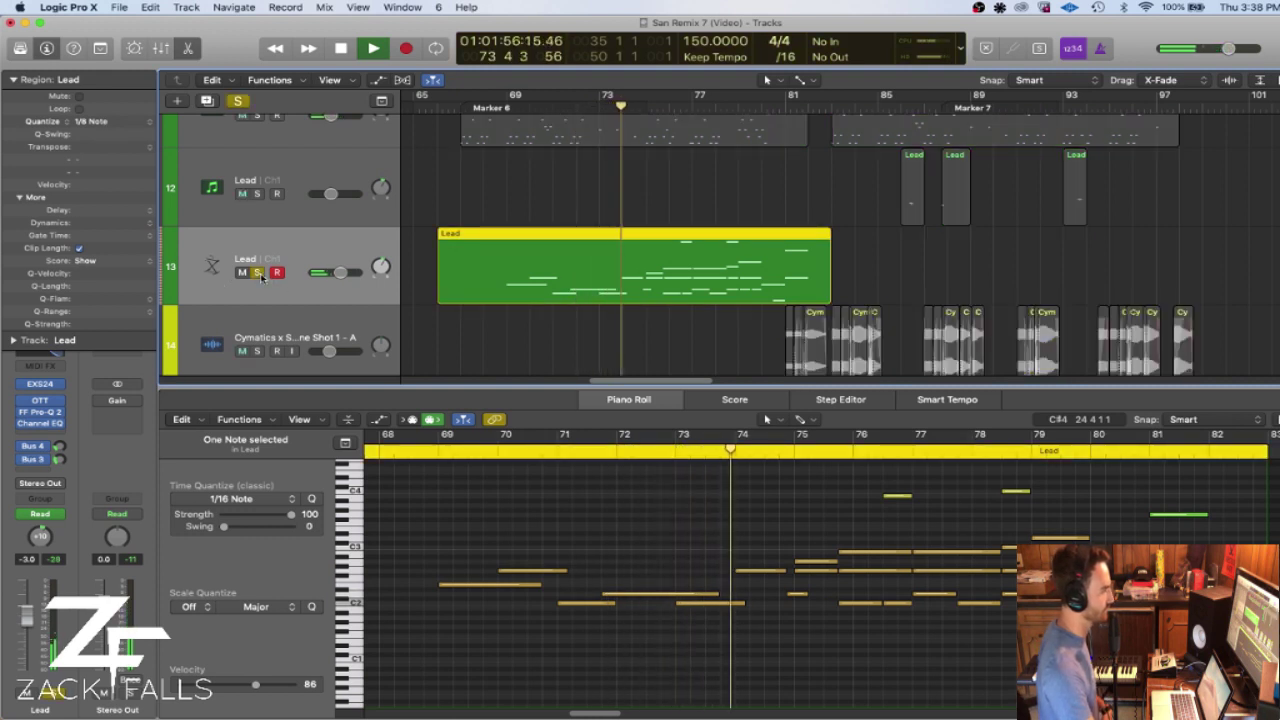
click(258, 272)
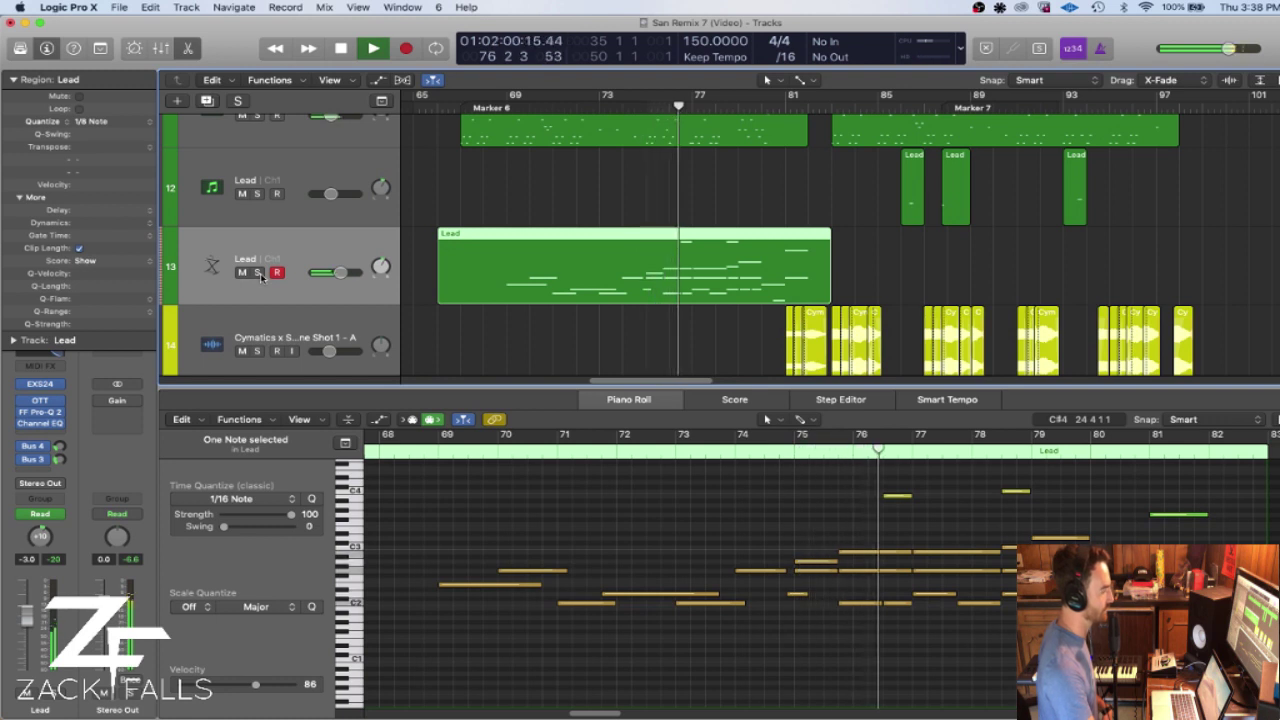
scroll(259, 190, up, 2)
click(257, 183)
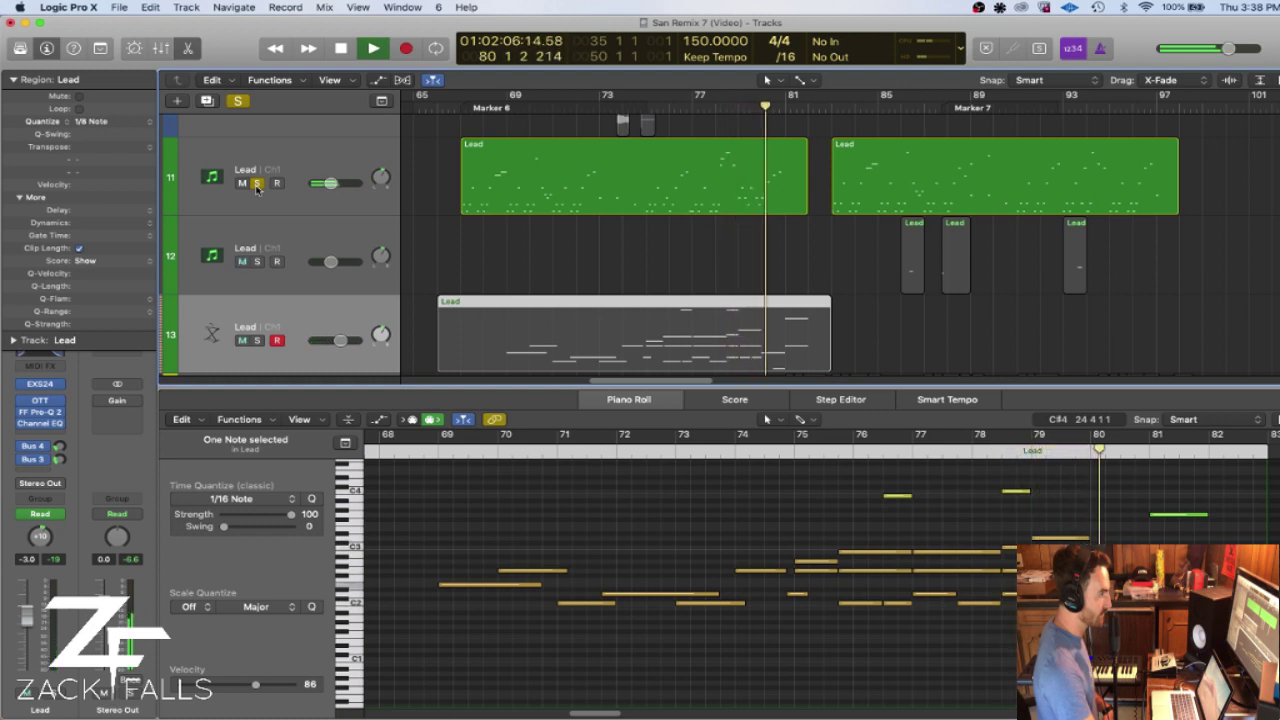
click(257, 184)
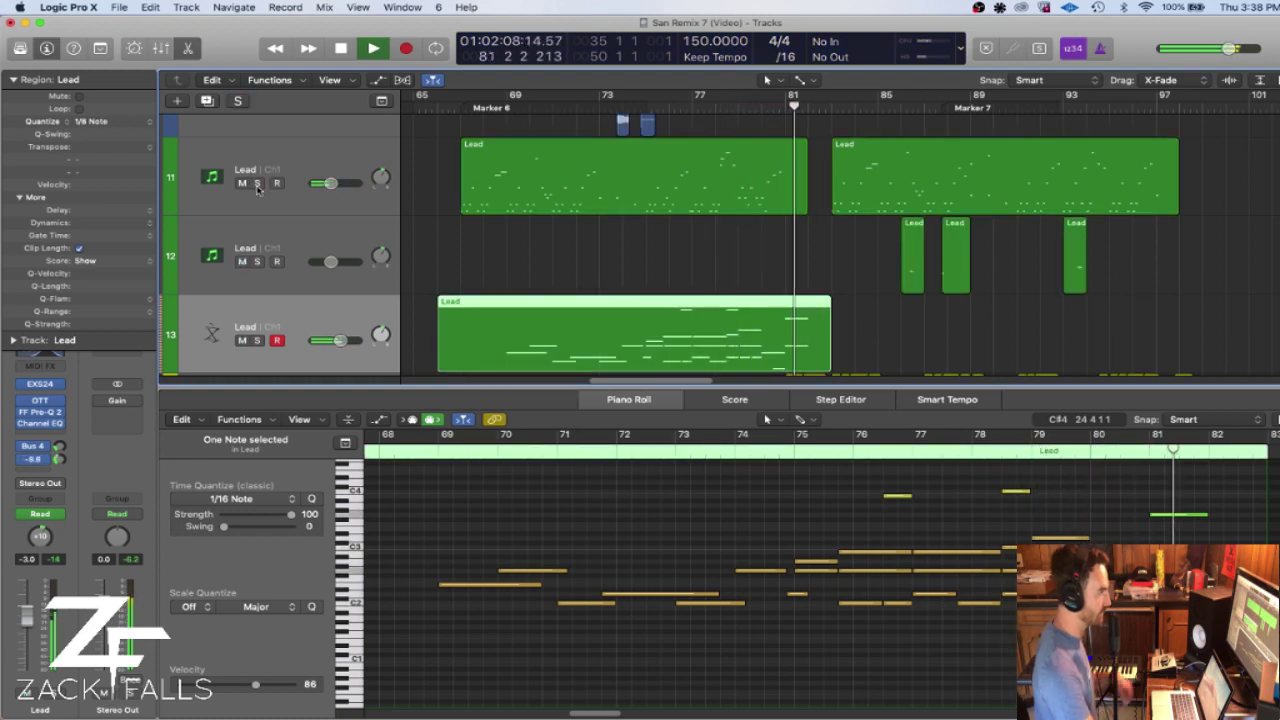
- Follow playback across the Lead and one-shot regions into bar 86, stop it, and show a wider span of the arrangement
scroll(910, 268, down, 2)
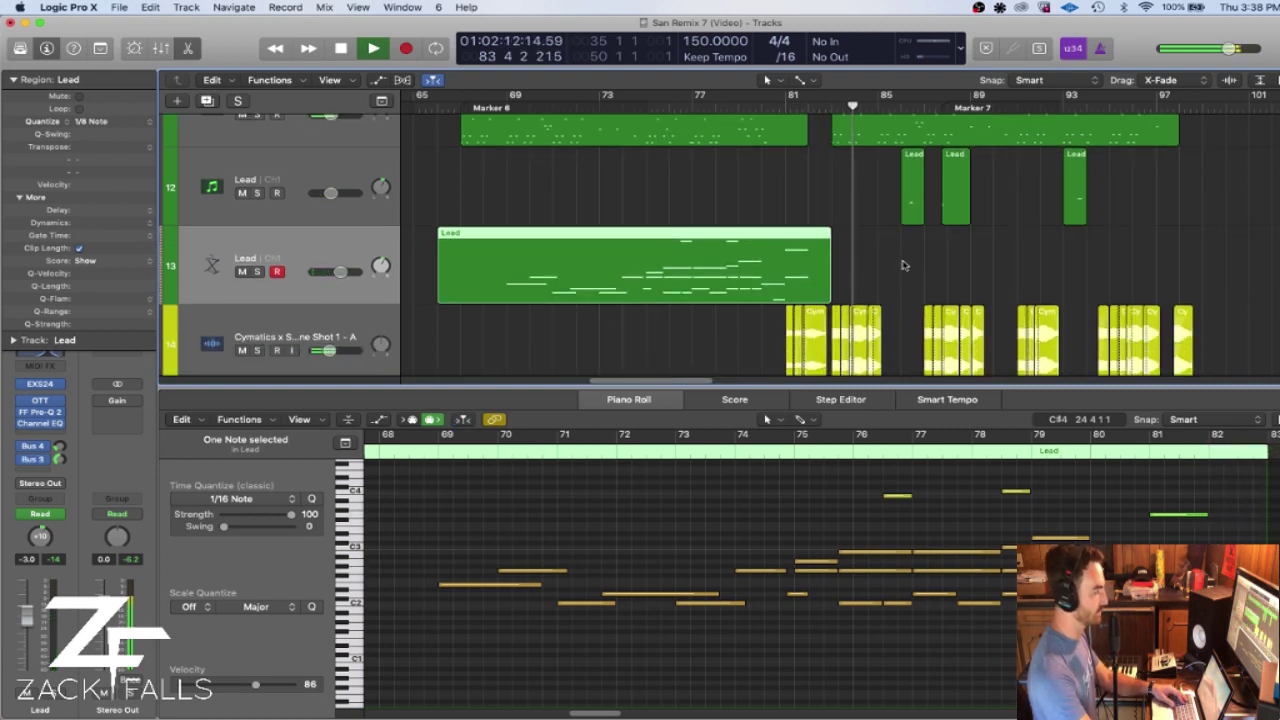
scroll(905, 263, up, 1)
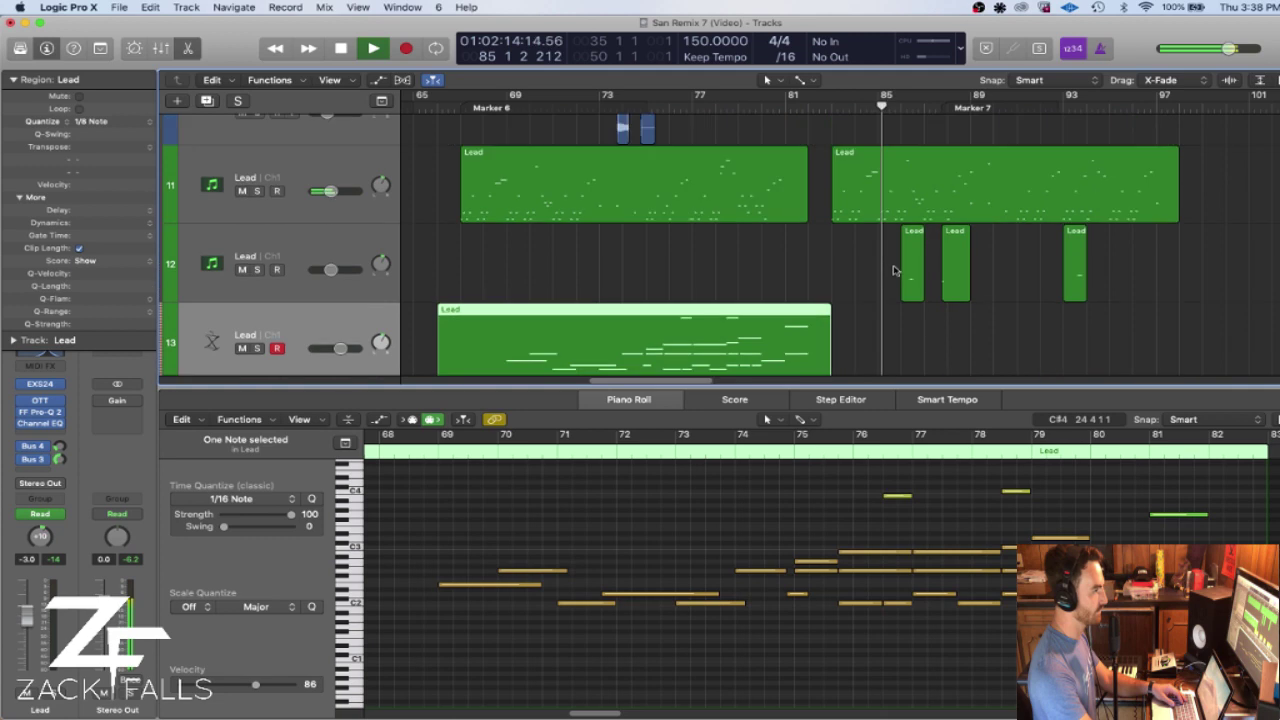
scroll(898, 267, up, 2)
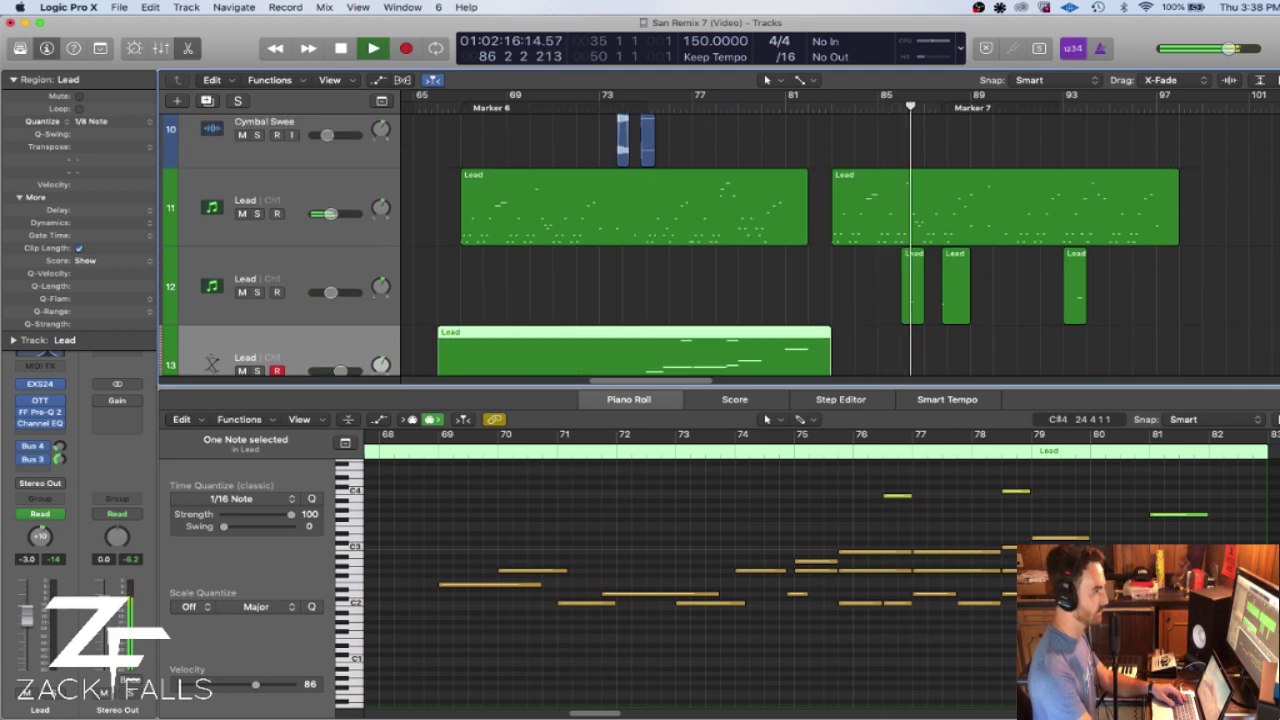
key(space)
key(super+Left)
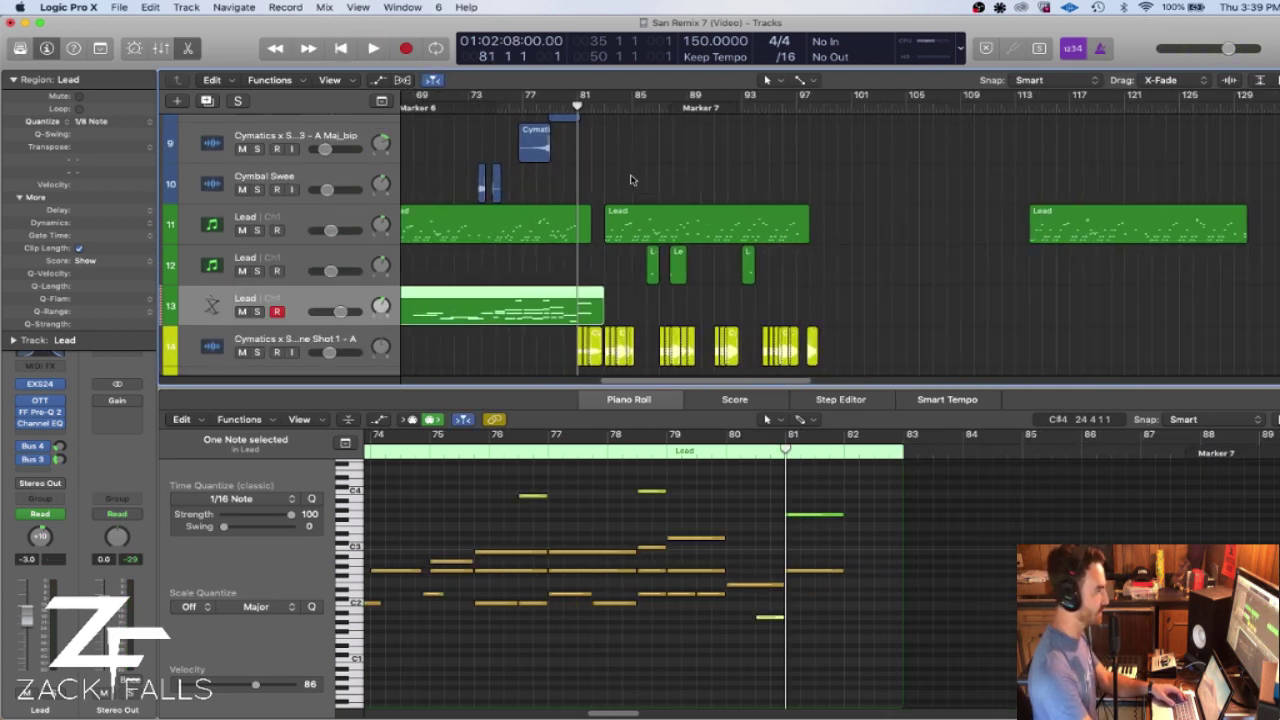
- Move the playhead to bar 85, enlarge the Lead regions there, and set the cycle range from bar 85 to bar 88
click(632, 108)
drag(632, 108, 664, 112)
key(super+Right)
key(super+Right)
key(super+Right)
key(Up)
drag(692, 97, 767, 97)
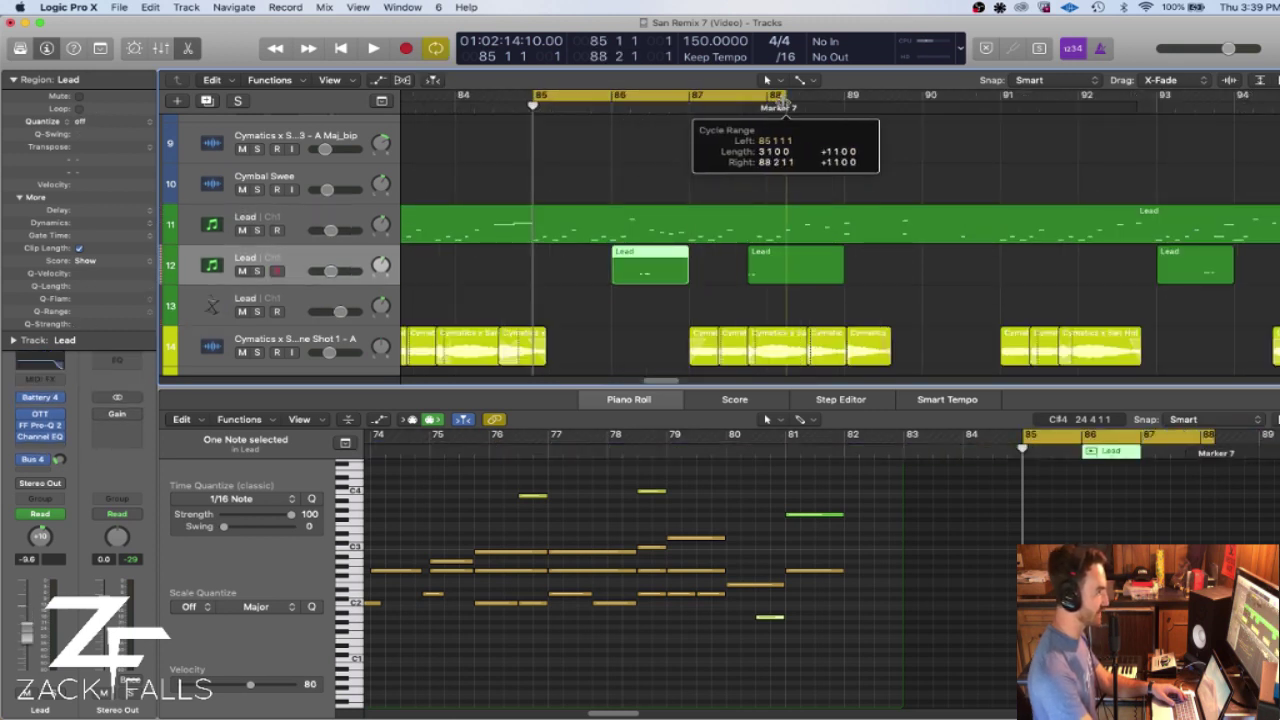
- Open the track 12 Lead region at bar 86 in the Piano Roll and fit its notes in view
click(668, 263)
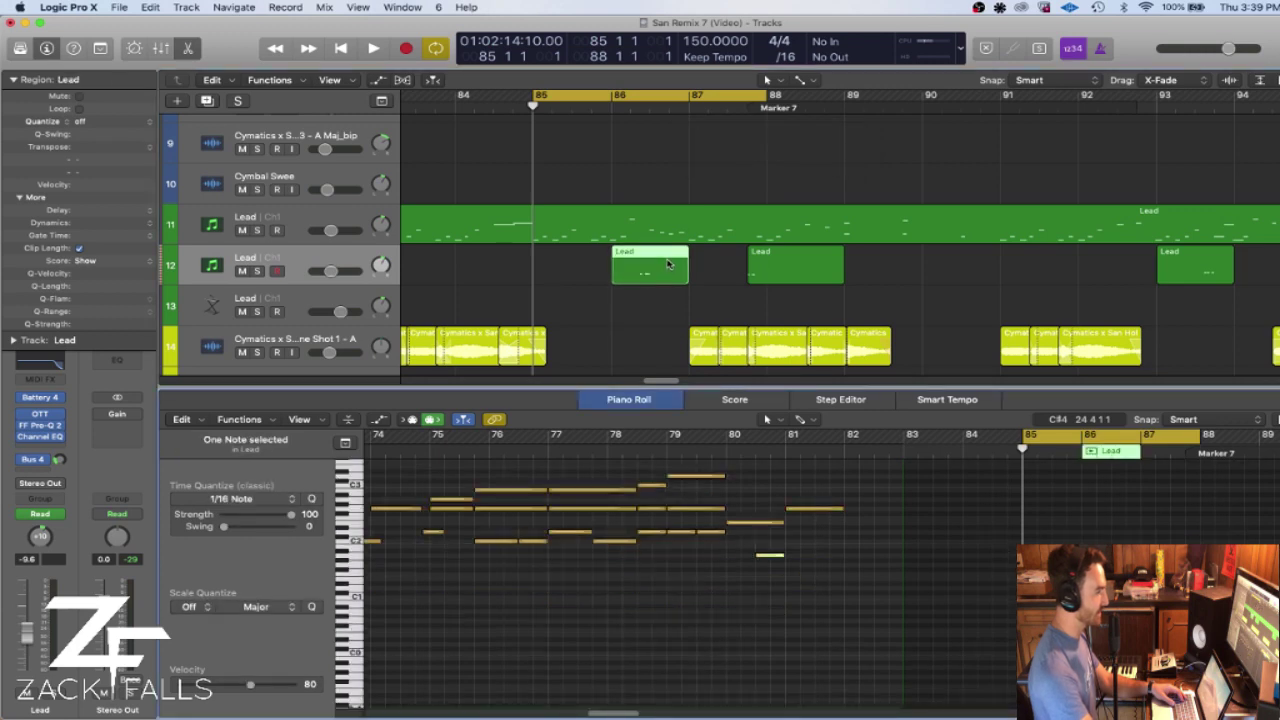
click(669, 312)
key(x)
click(653, 265)
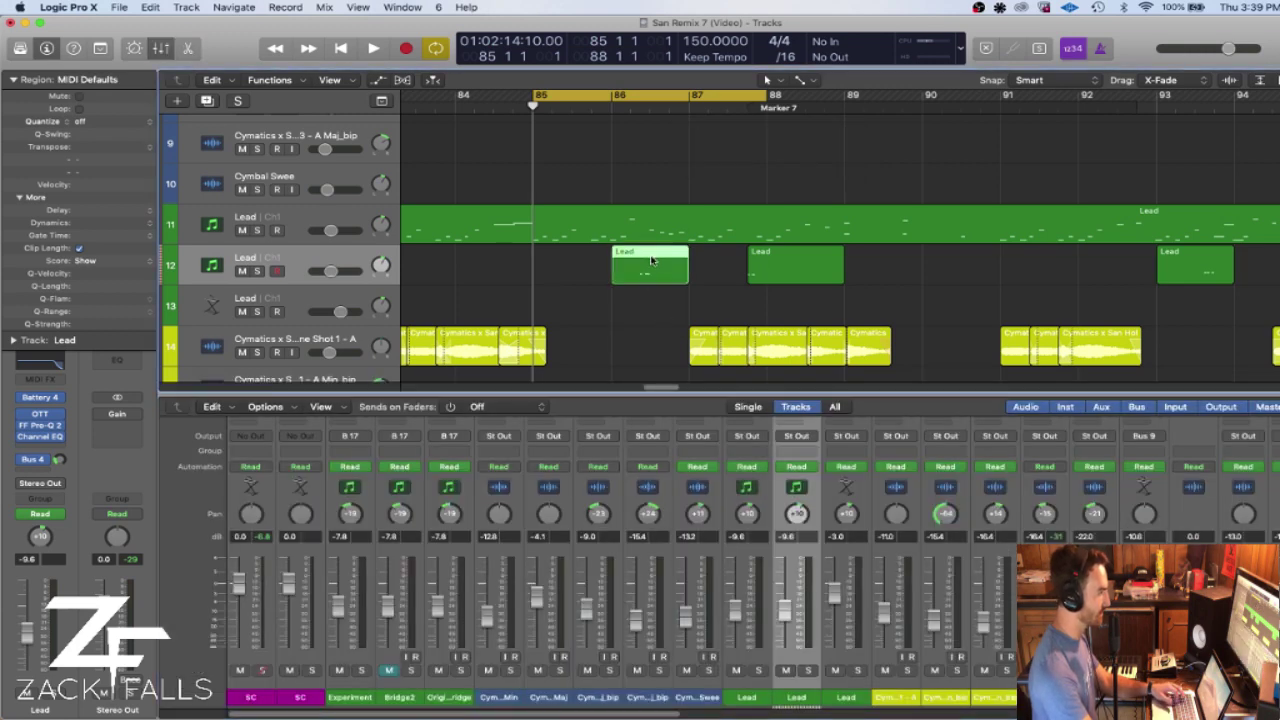
key(p)
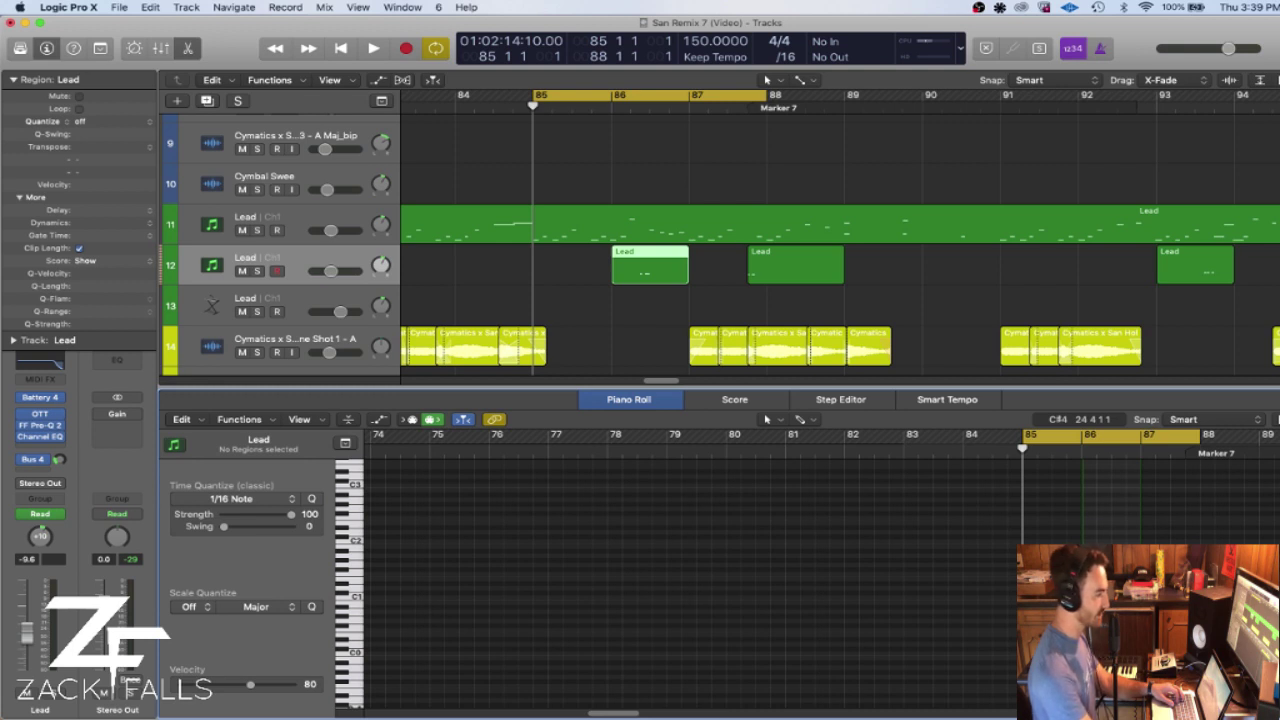
drag(623, 714, 644, 709)
key(z)
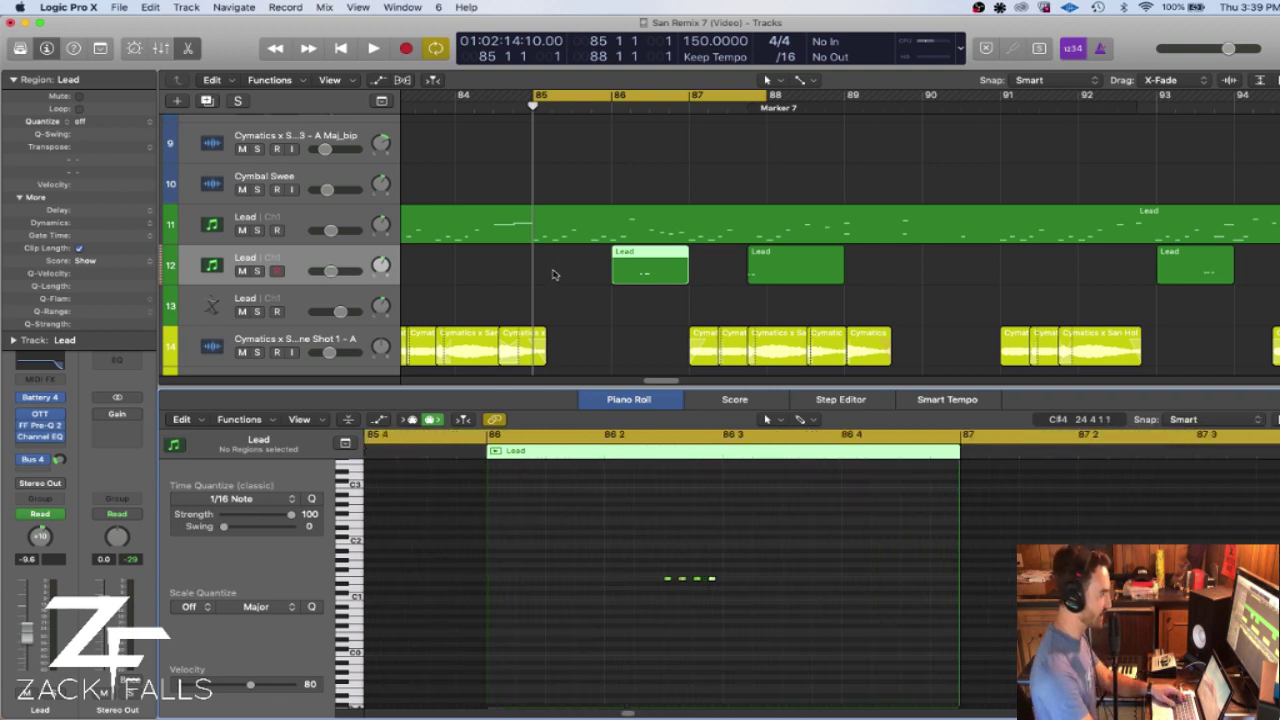
- Solo the track 11 Lead, play it through the cycle range from bar 85, and stop playback
click(256, 230)
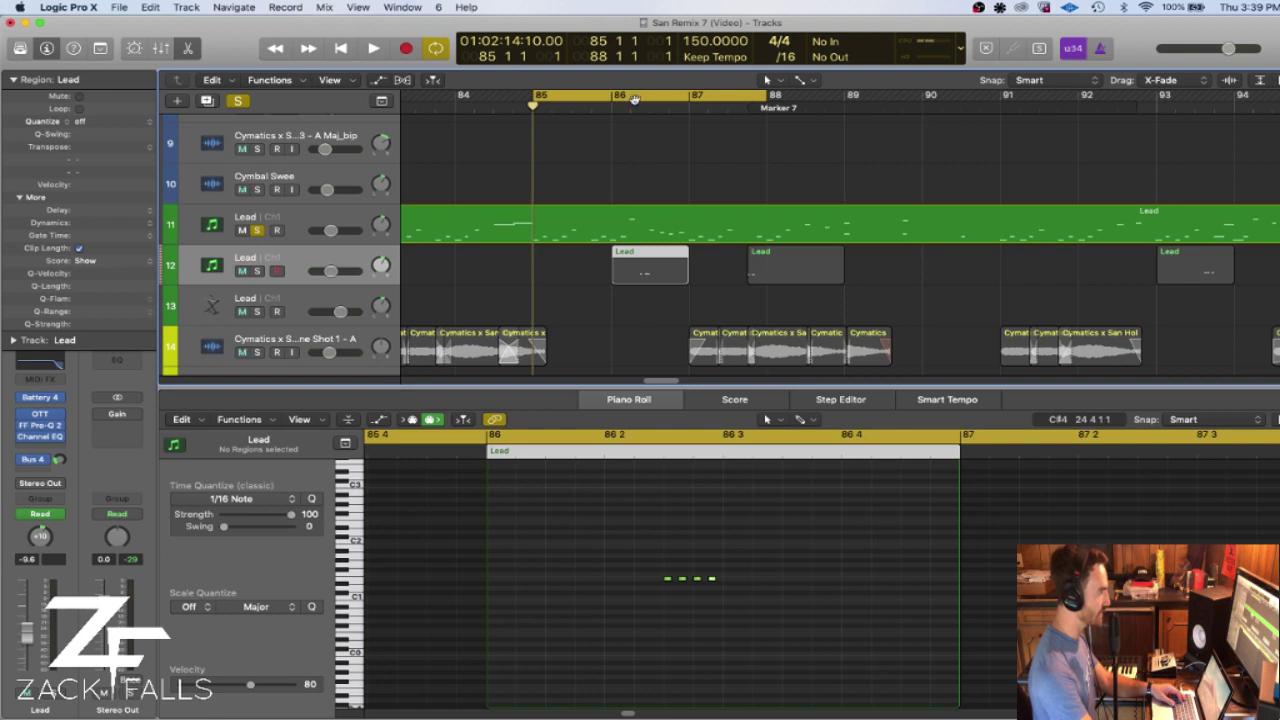
key(space)
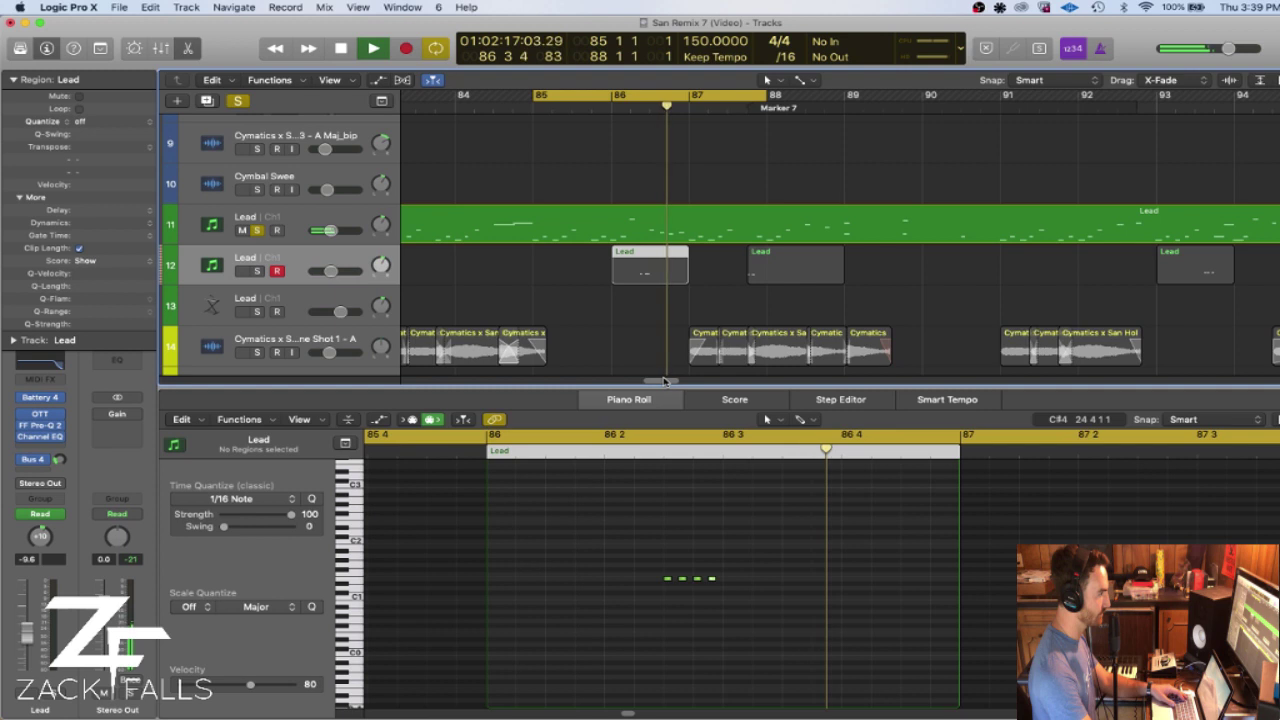
key(space)
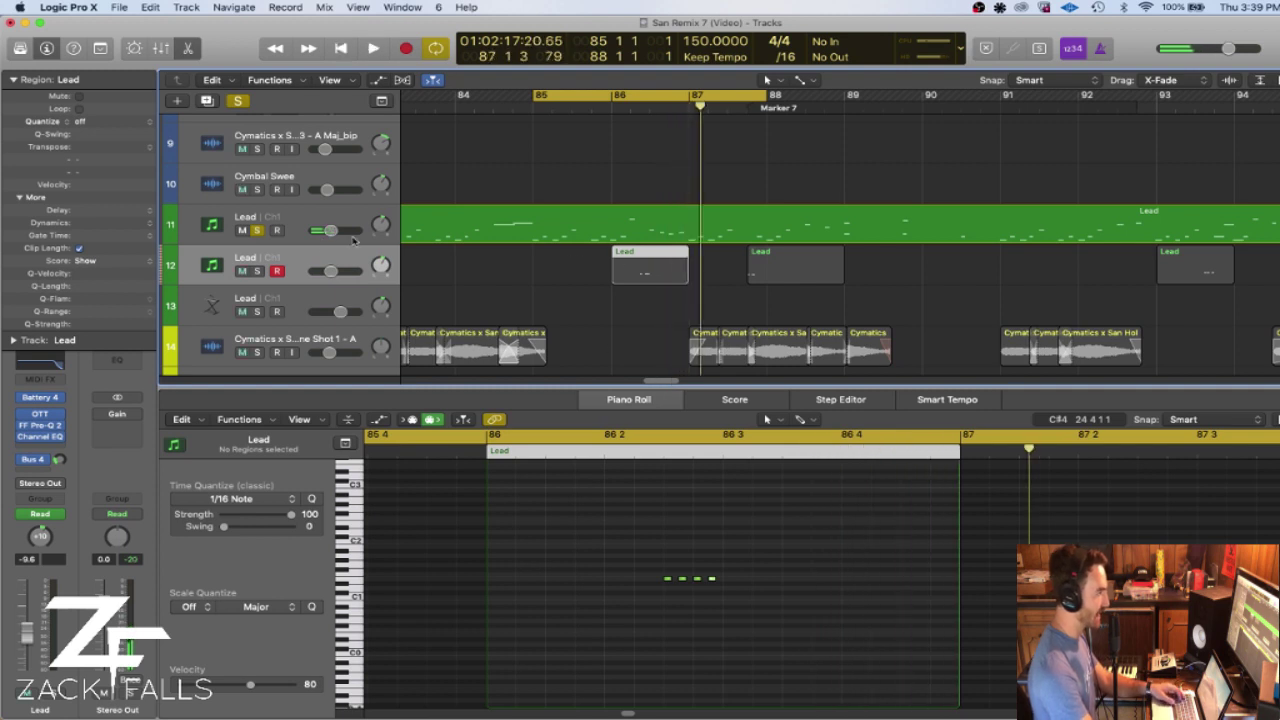
- Add the track 12 Lead to the solo and play both Lead tracks together in the cycle range
click(258, 271)
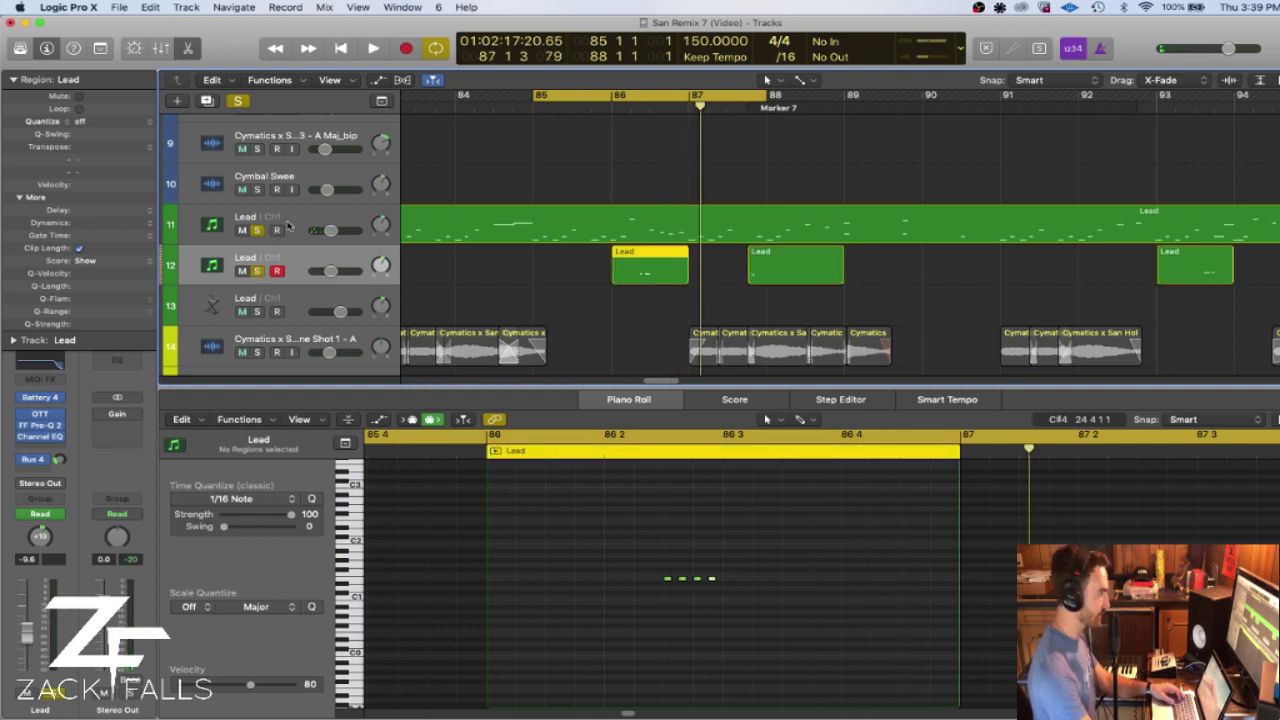
click(605, 280)
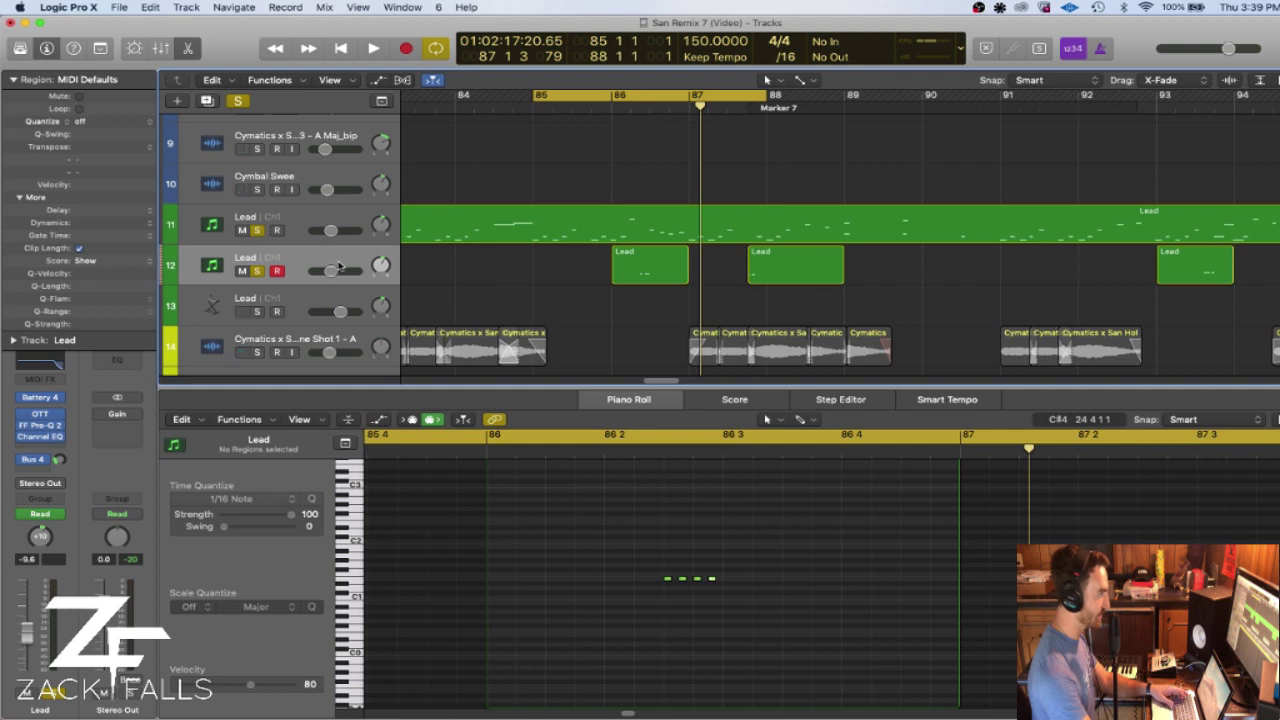
key(space)
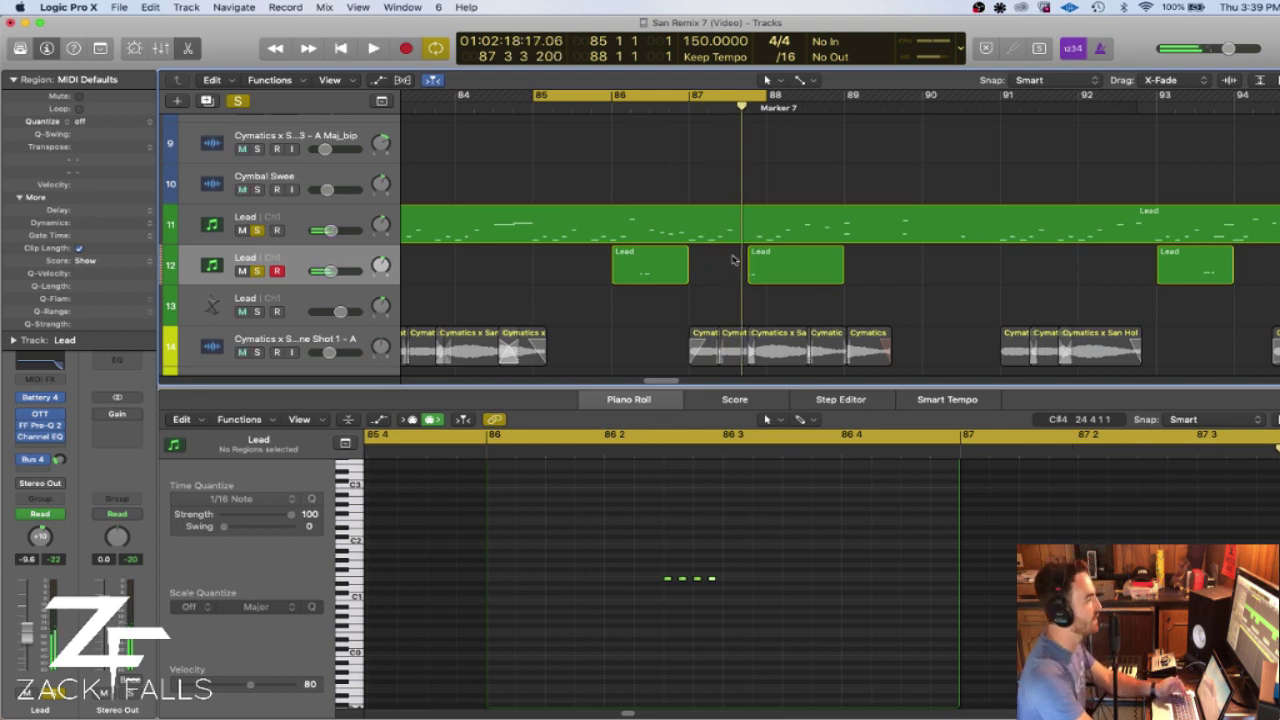
- Play the soloed Leads with the cycle range at bars 87 to 89, stop, and turn off the cycle and all solos
drag(698, 93, 845, 119)
key(space)
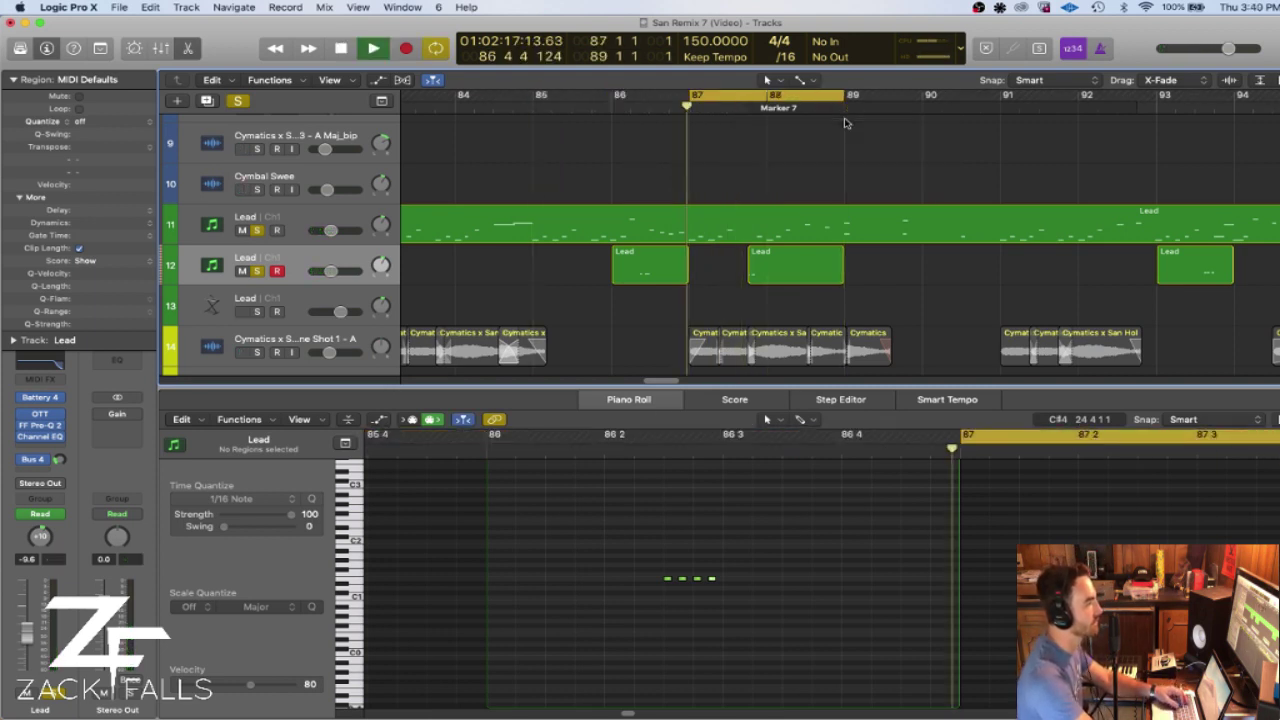
click(770, 270)
key(space)
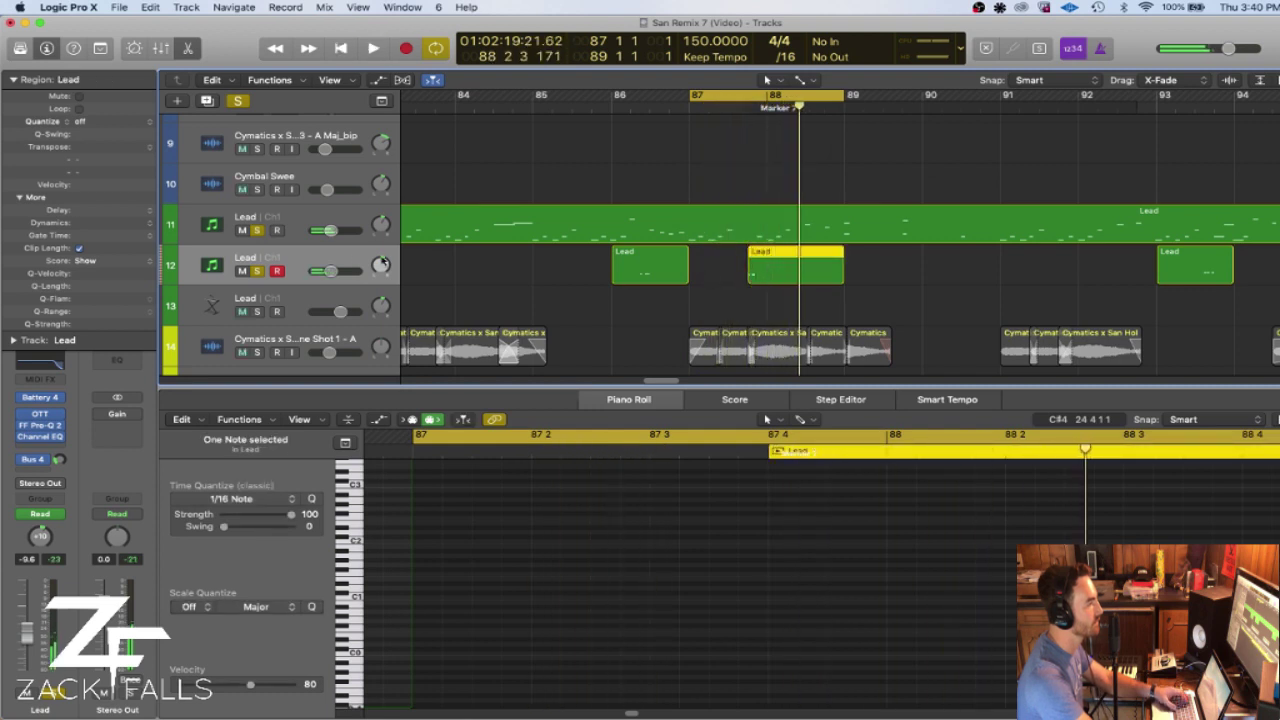
click(779, 97)
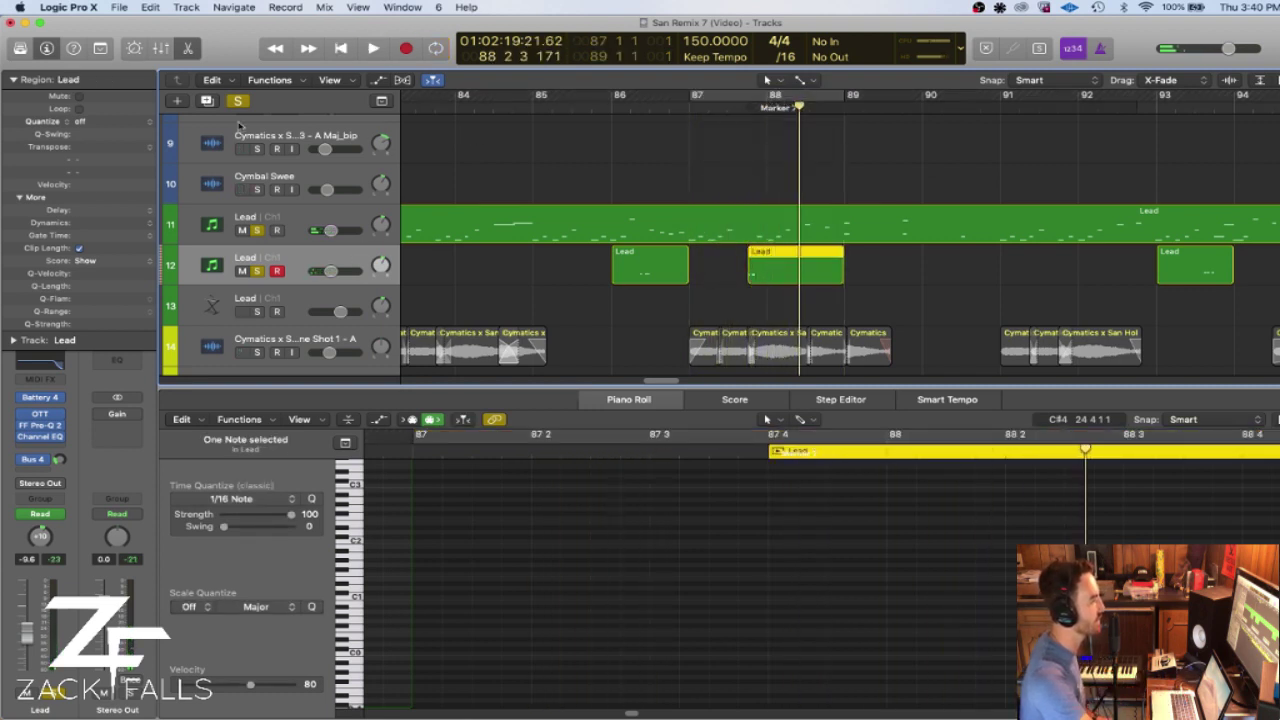
click(230, 101)
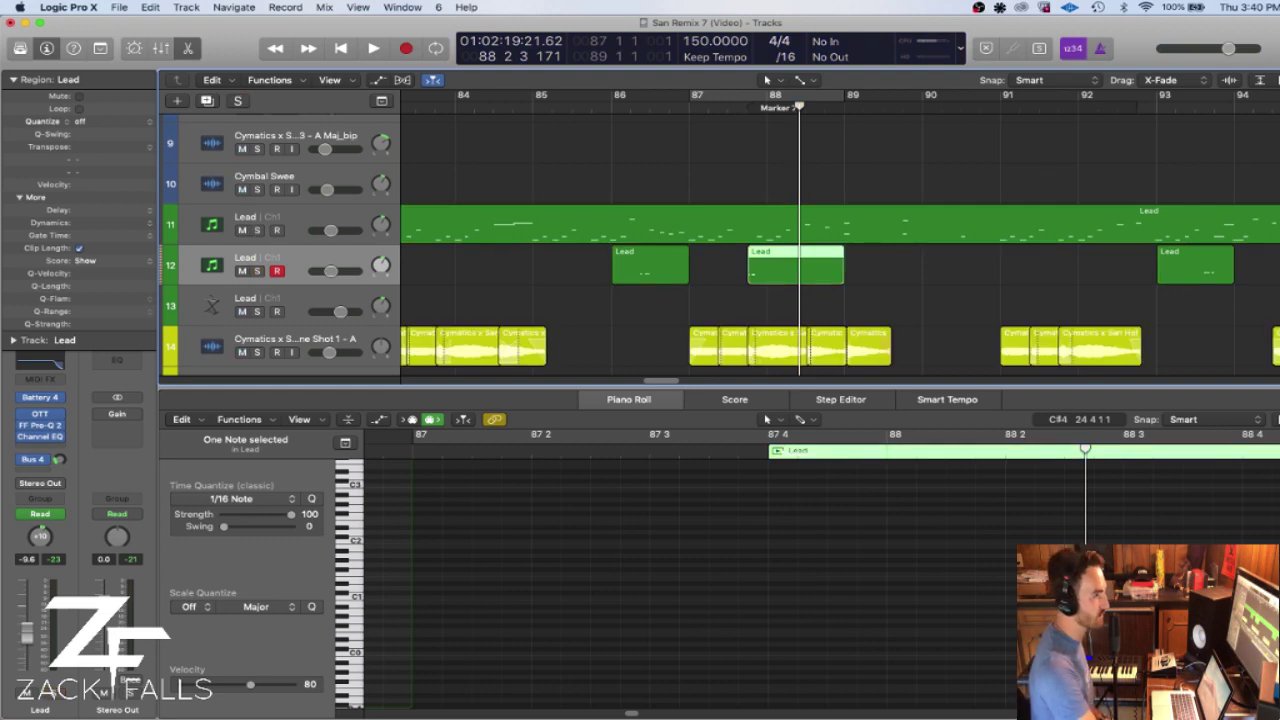
- Show the vocal tracks 14 to 18 around Marker 7 and move the playhead to bar 81
key(super+Left)
key(super+Left)
key(super+Left)
scroll(736, 233, down, 5)
scroll(734, 249, up, 2)
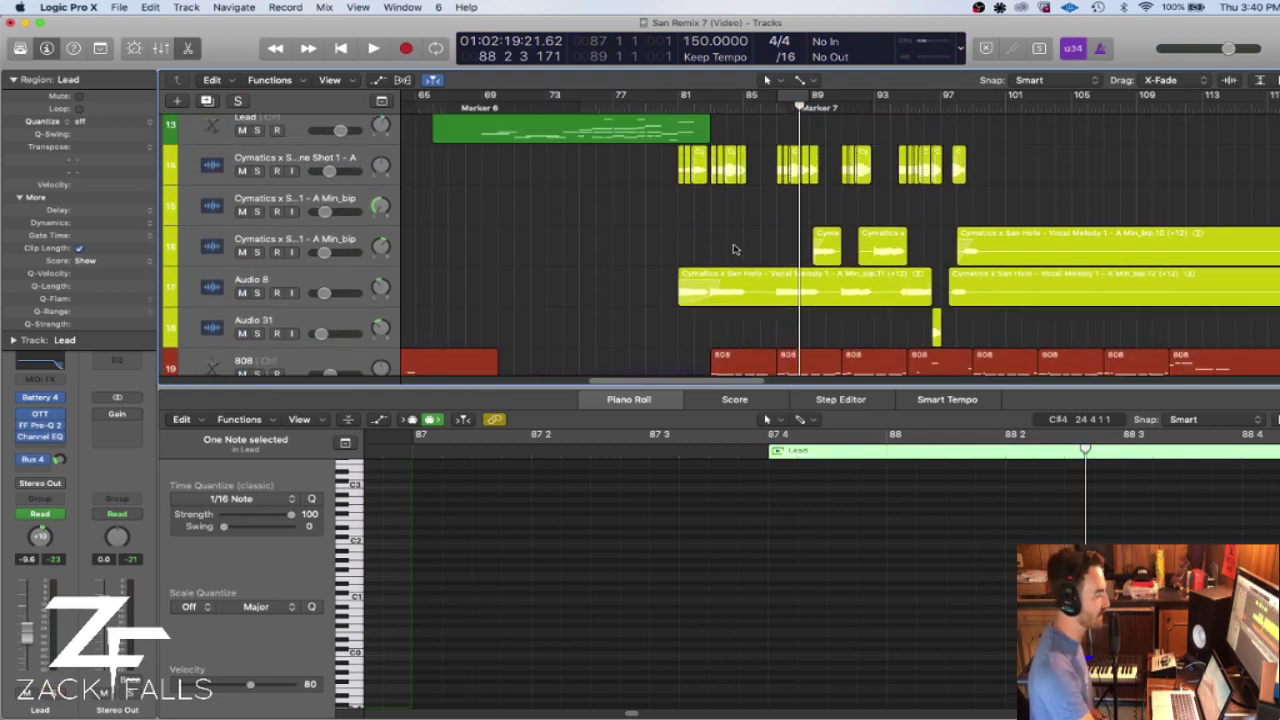
click(680, 106)
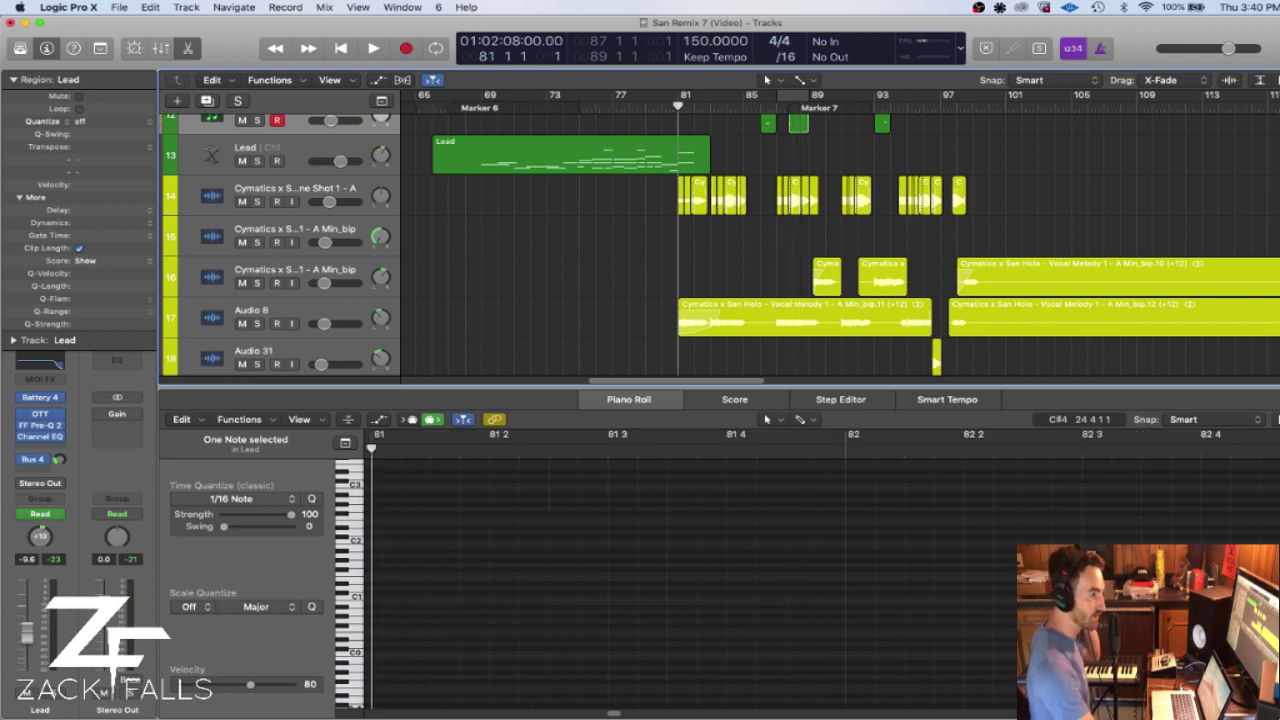
key(super+Right)
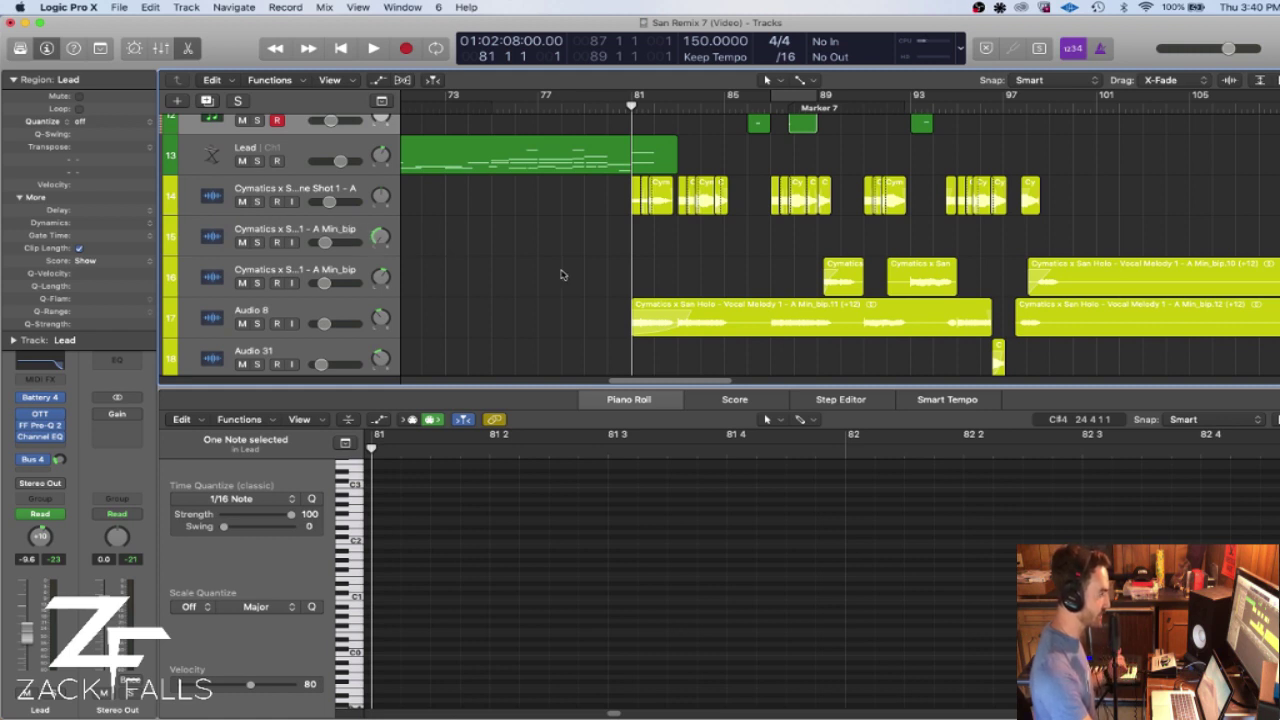
- Select the track 14 One Shot vocal track together with Audio 8 and solo both
click(312, 188)
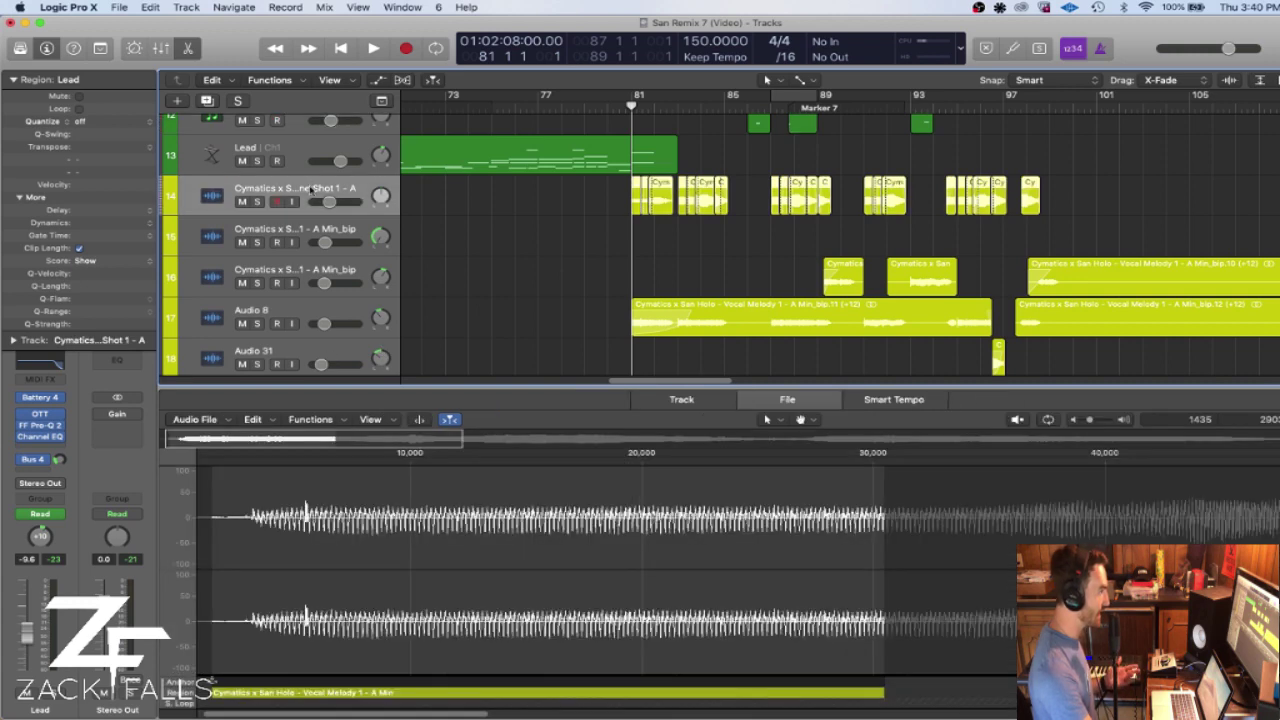
click(312, 315)
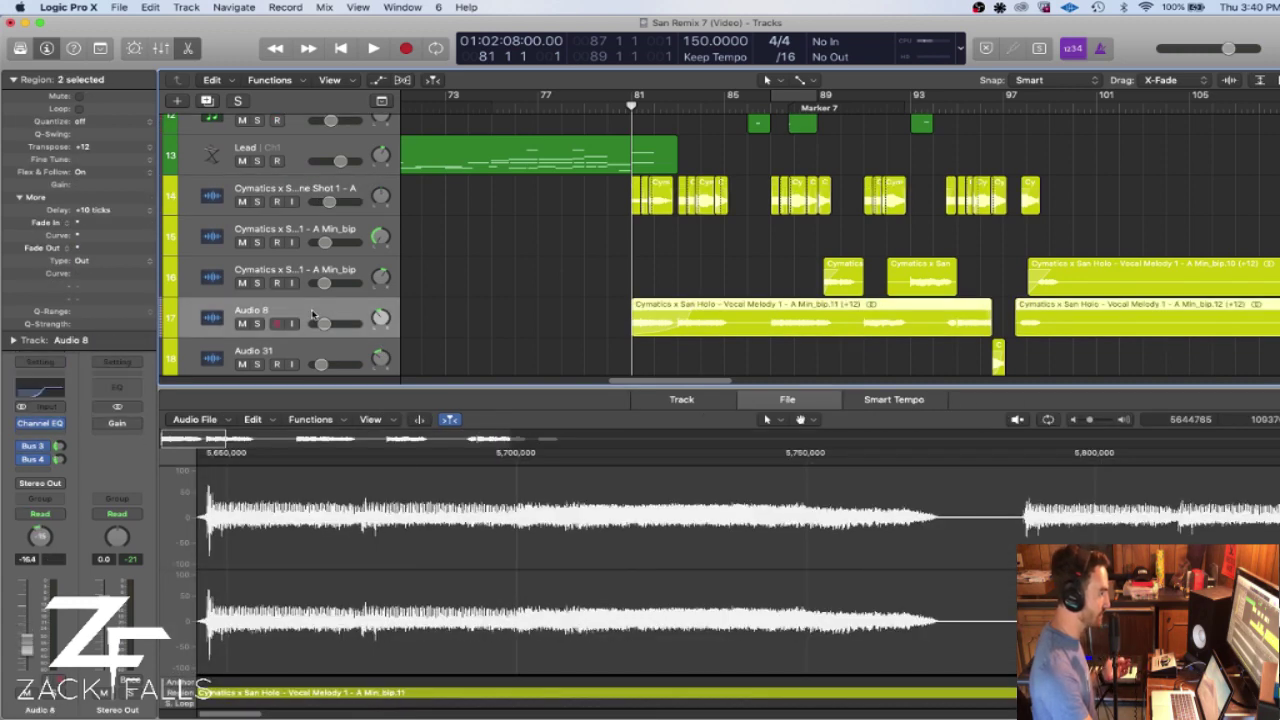
click(303, 196)
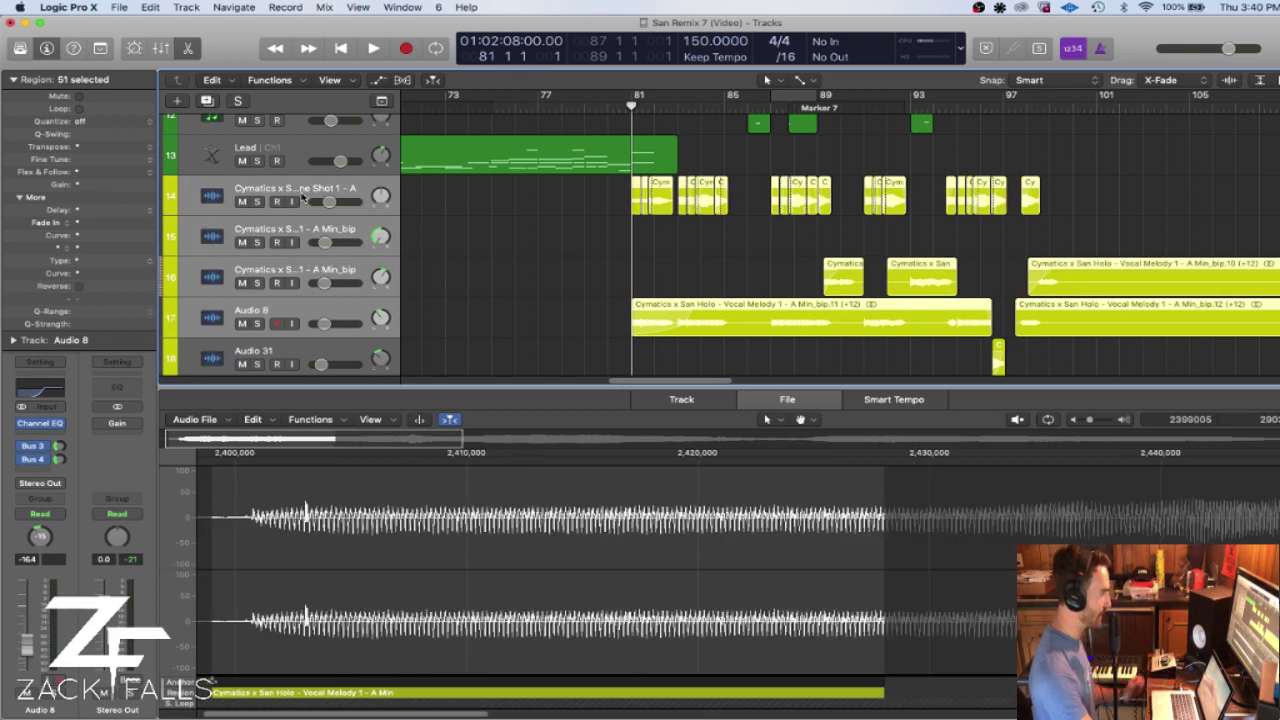
click(303, 250)
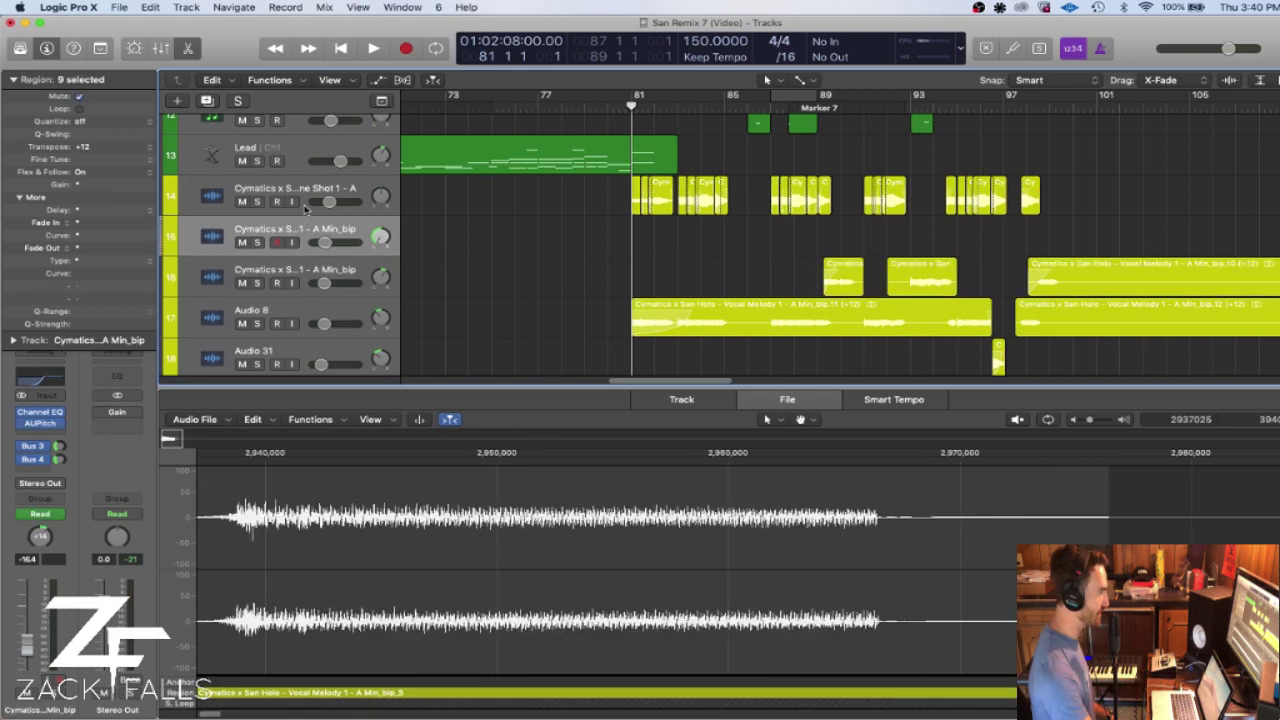
key(Up)
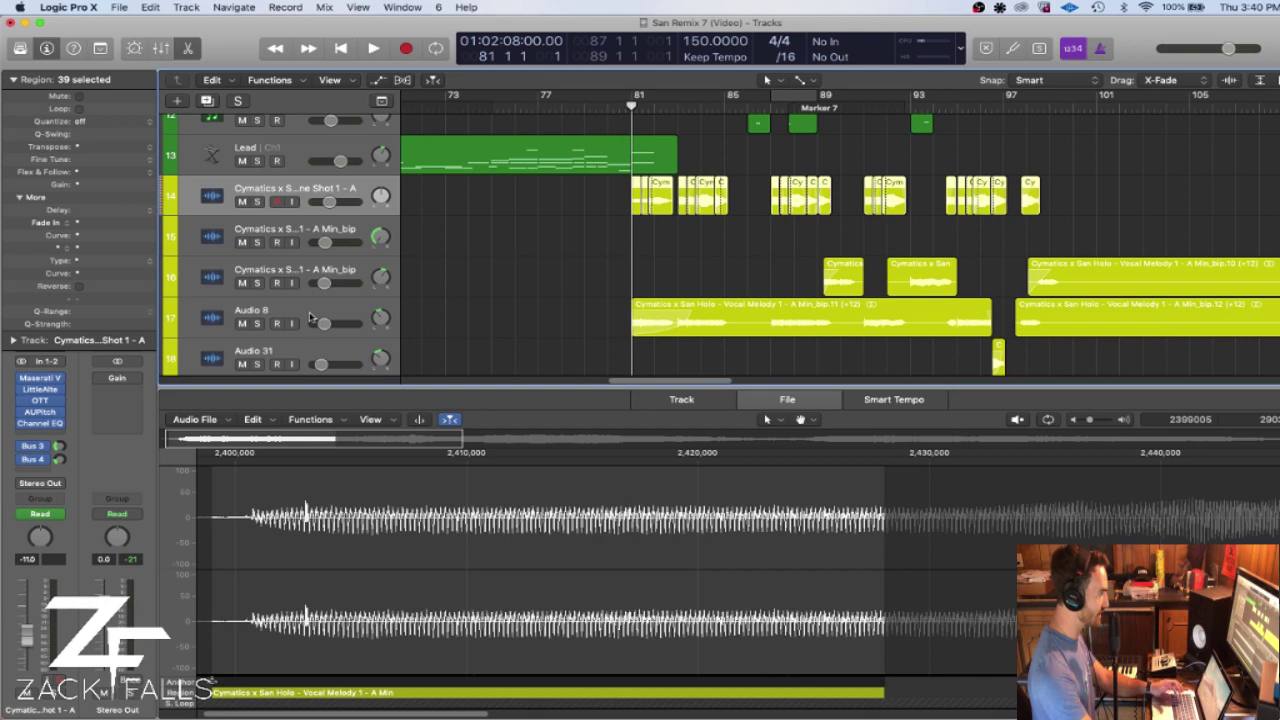
click(303, 315)
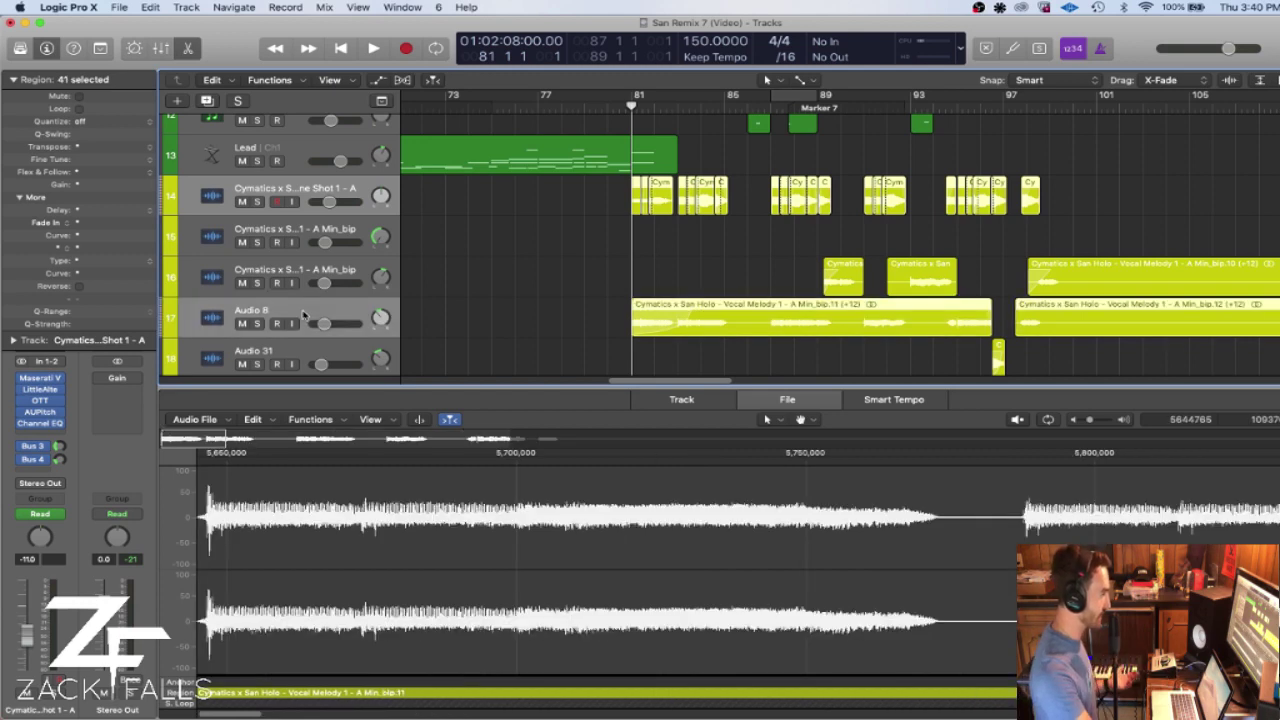
click(258, 324)
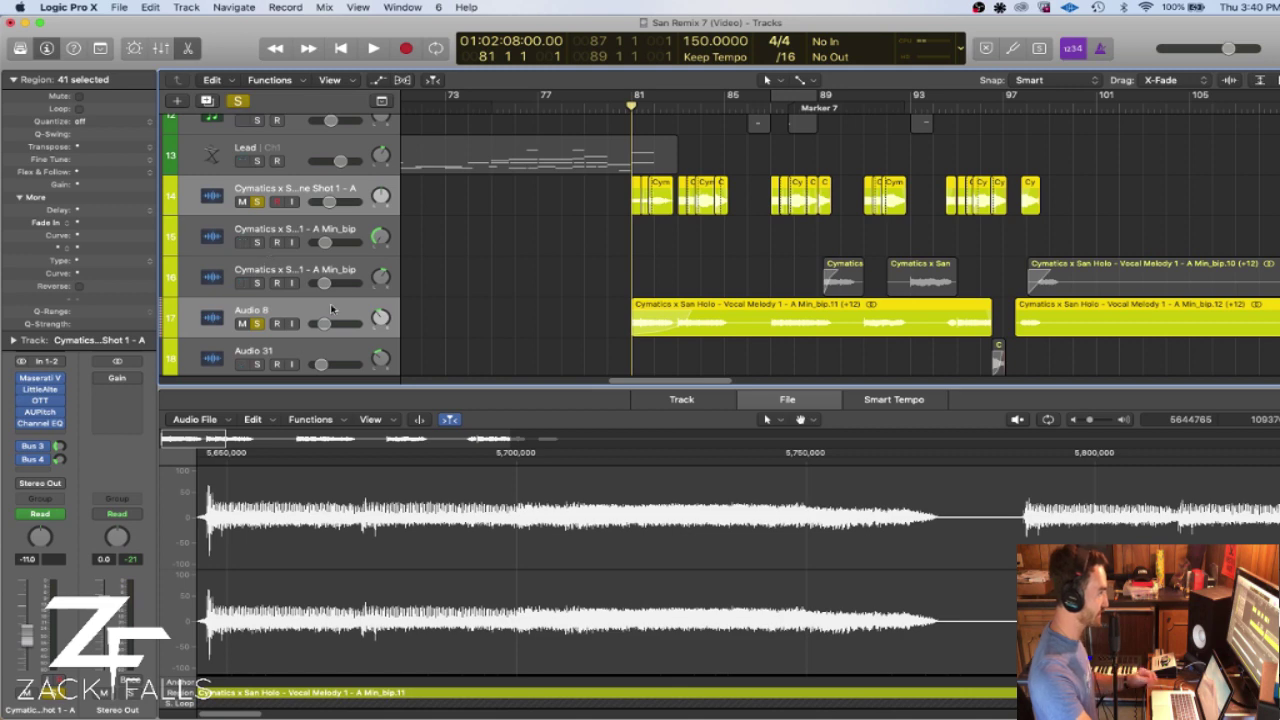
- Remove the solo from Audio 8, play the track 14 vocal chops with a cycle range of bars 81 to 86, and stop
click(357, 266)
scroll(345, 335, down, 1)
click(266, 318)
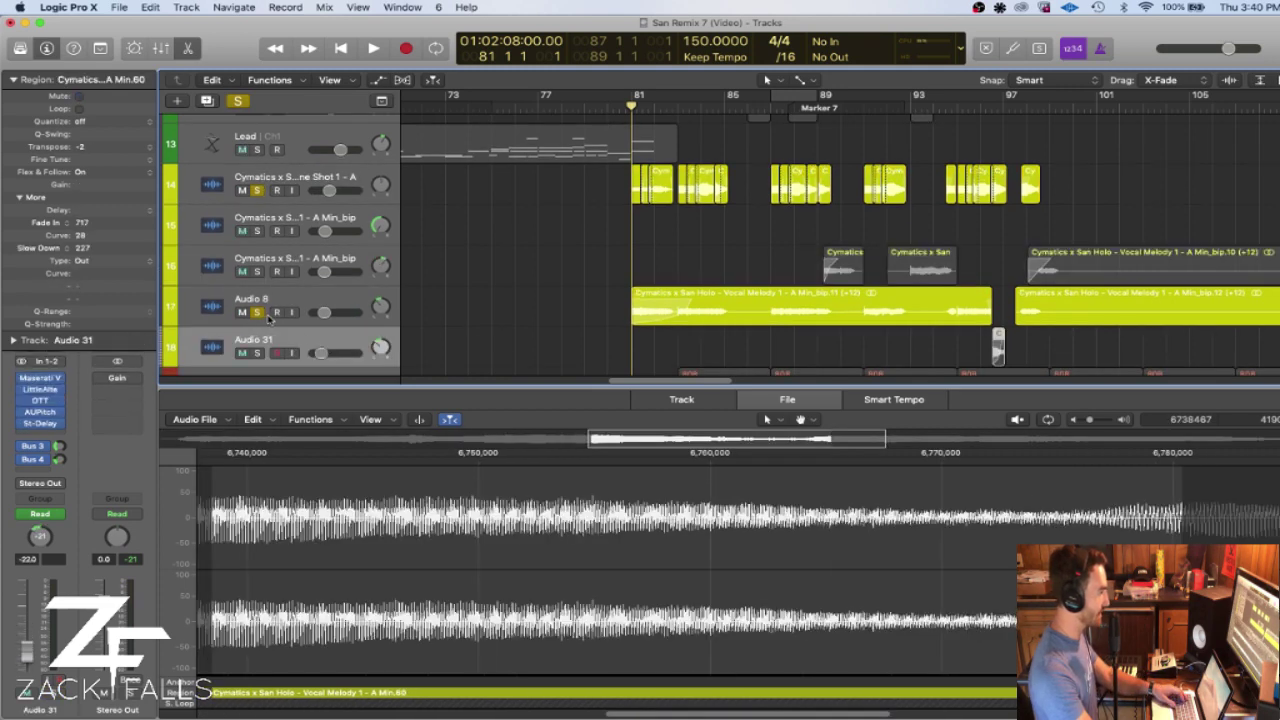
click(259, 313)
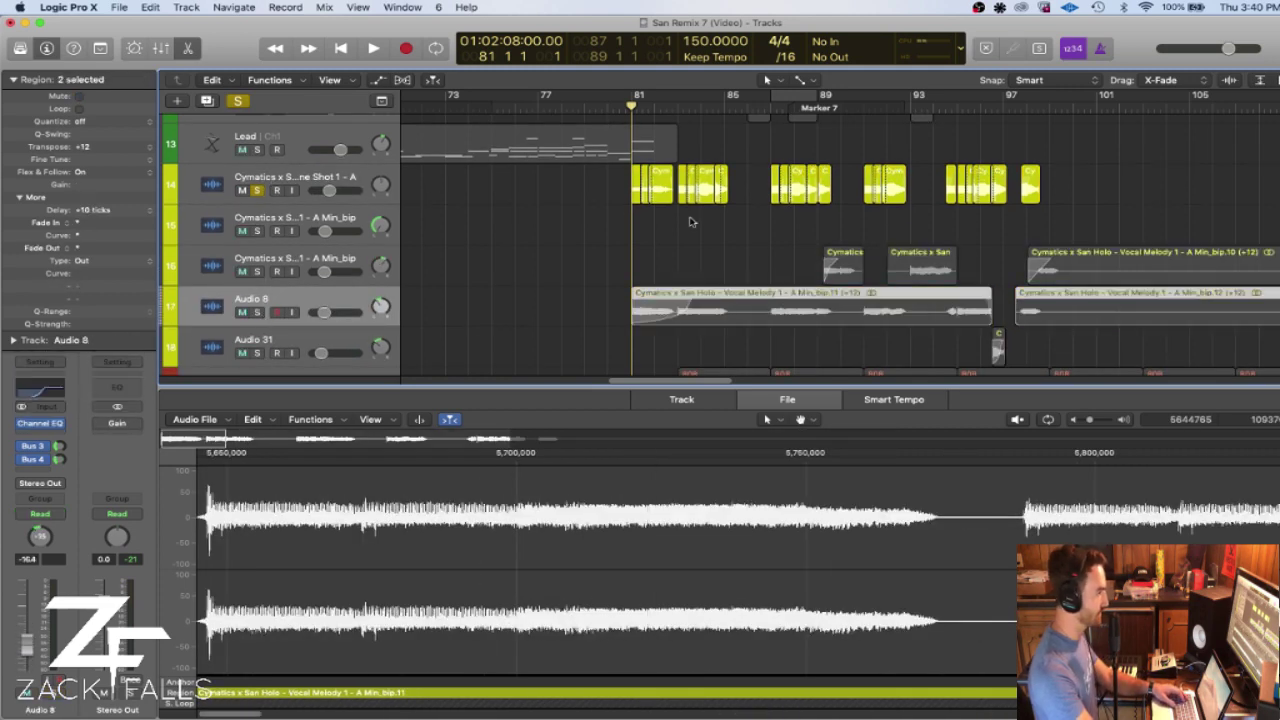
key(space)
drag(636, 95, 735, 97)
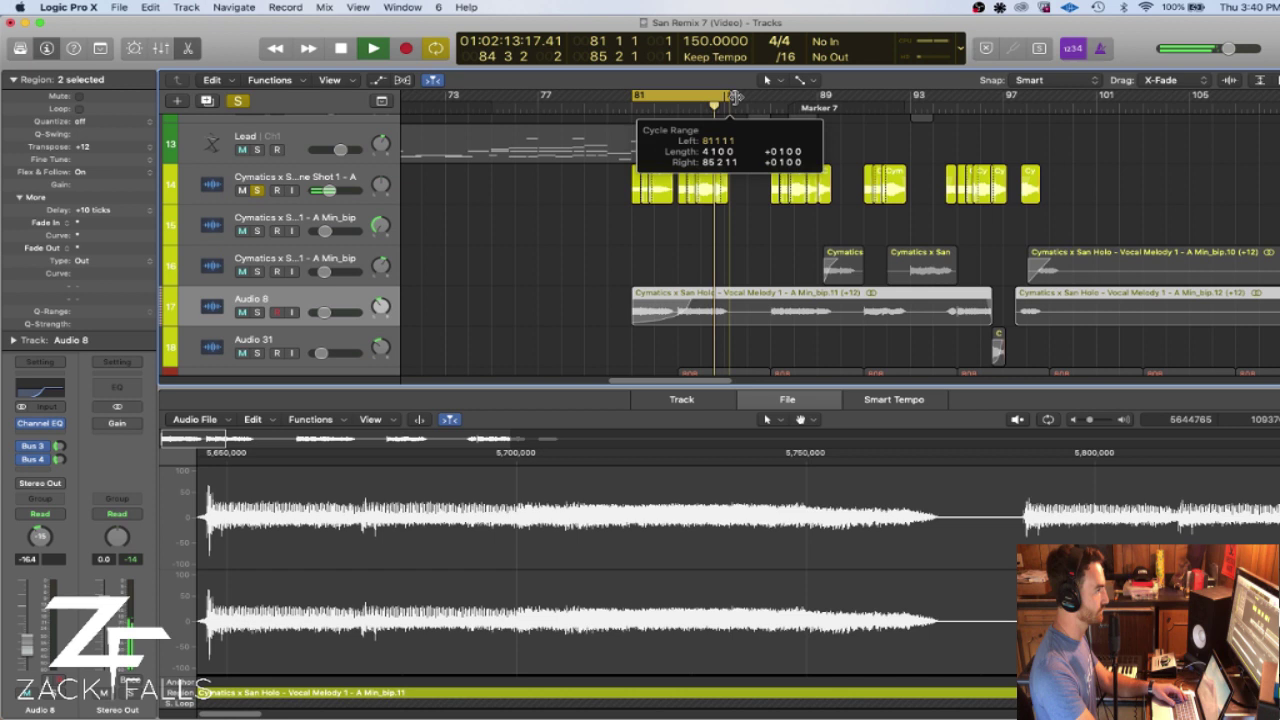
key(space)
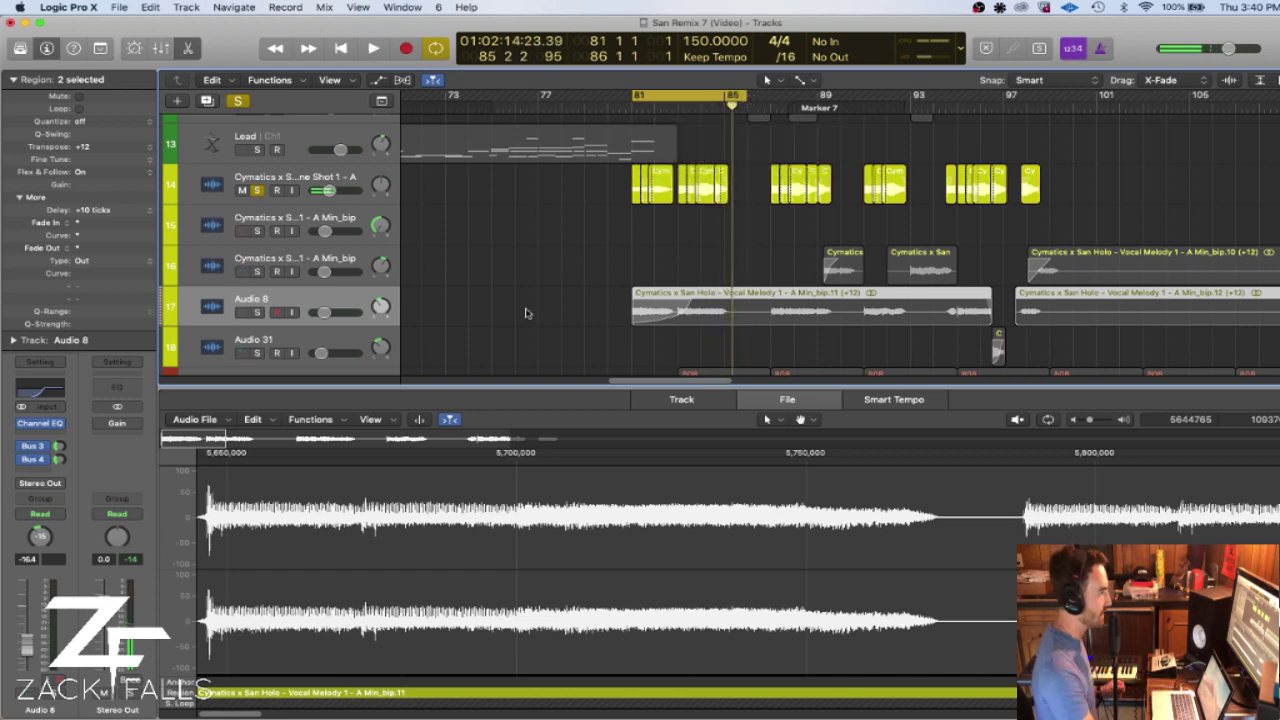
- Solo Audio 8 again and play it together with the track 14 vocal chops in the cycle range
click(257, 313)
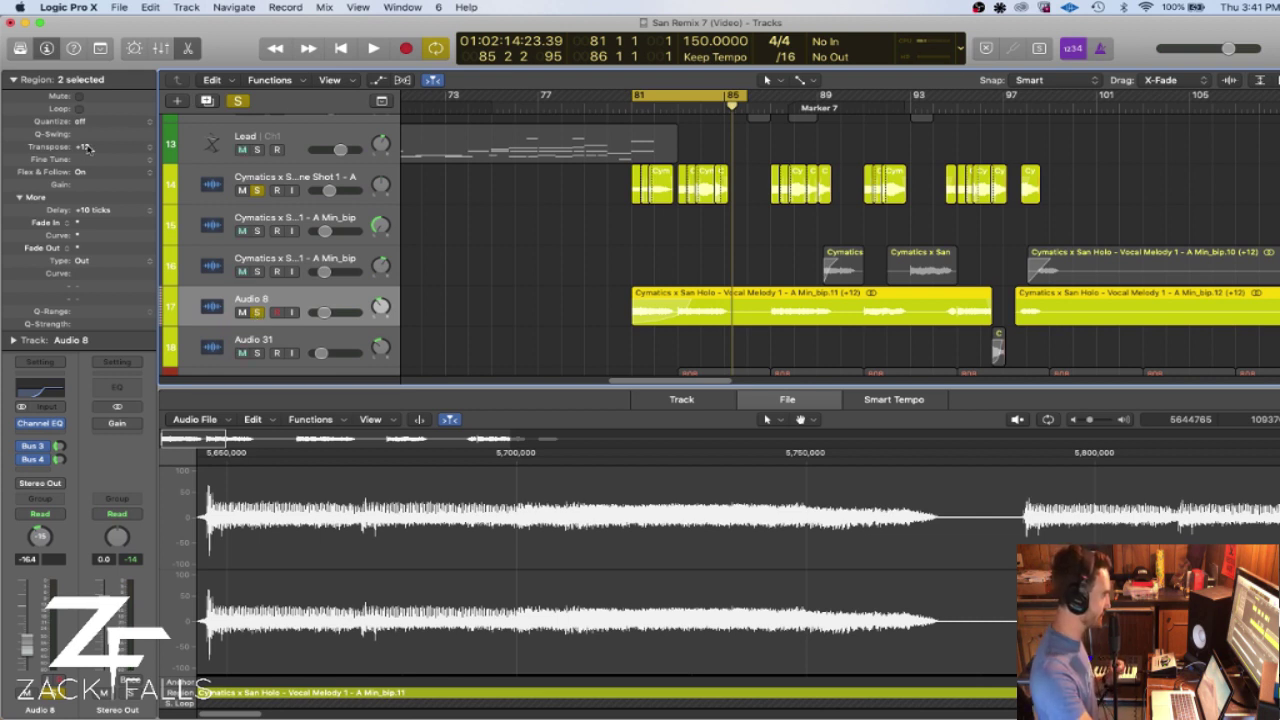
click(645, 244)
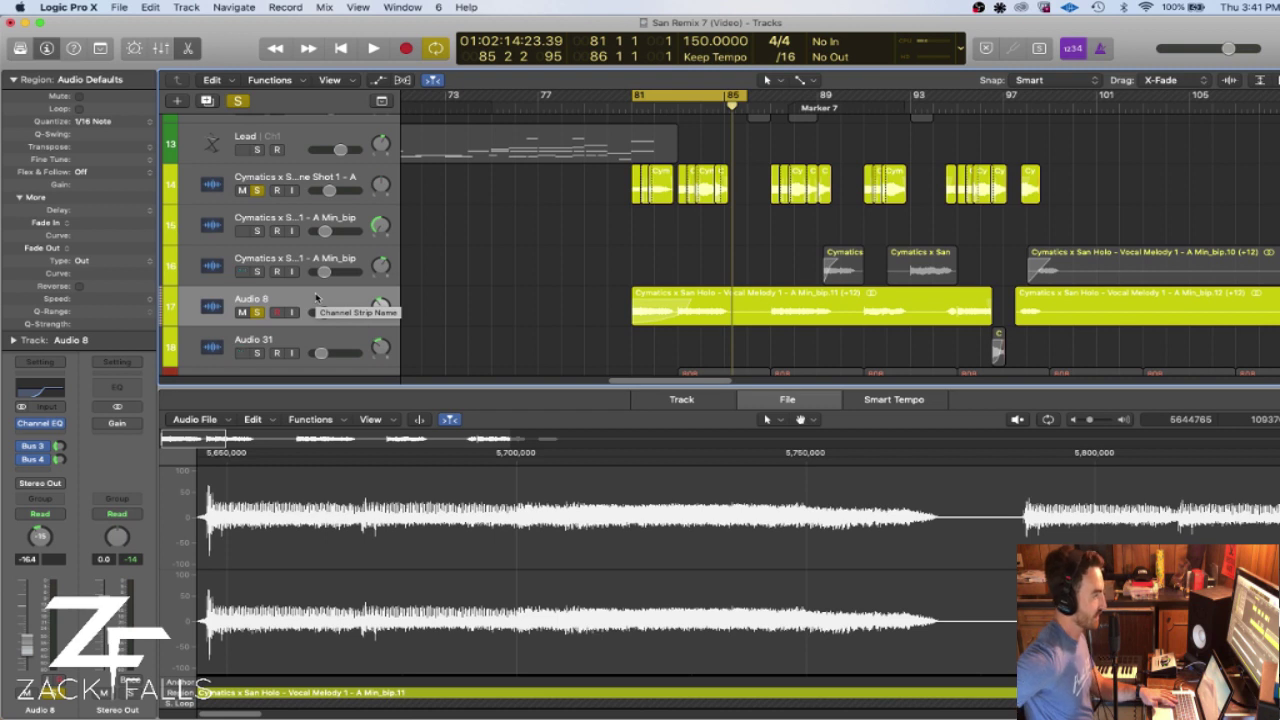
key(space)
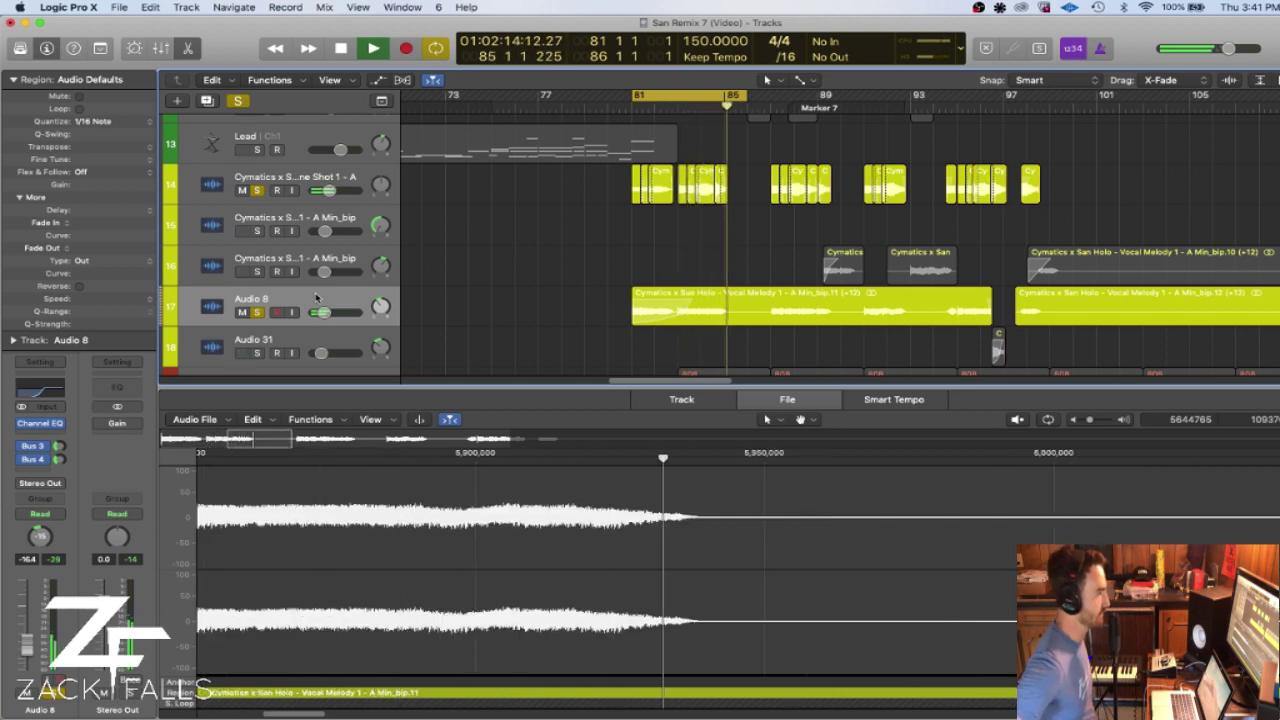
- Unsolo track 14 to hear Audio 8 alone, stop playback, and turn off the cycle and the remaining solo
click(257, 190)
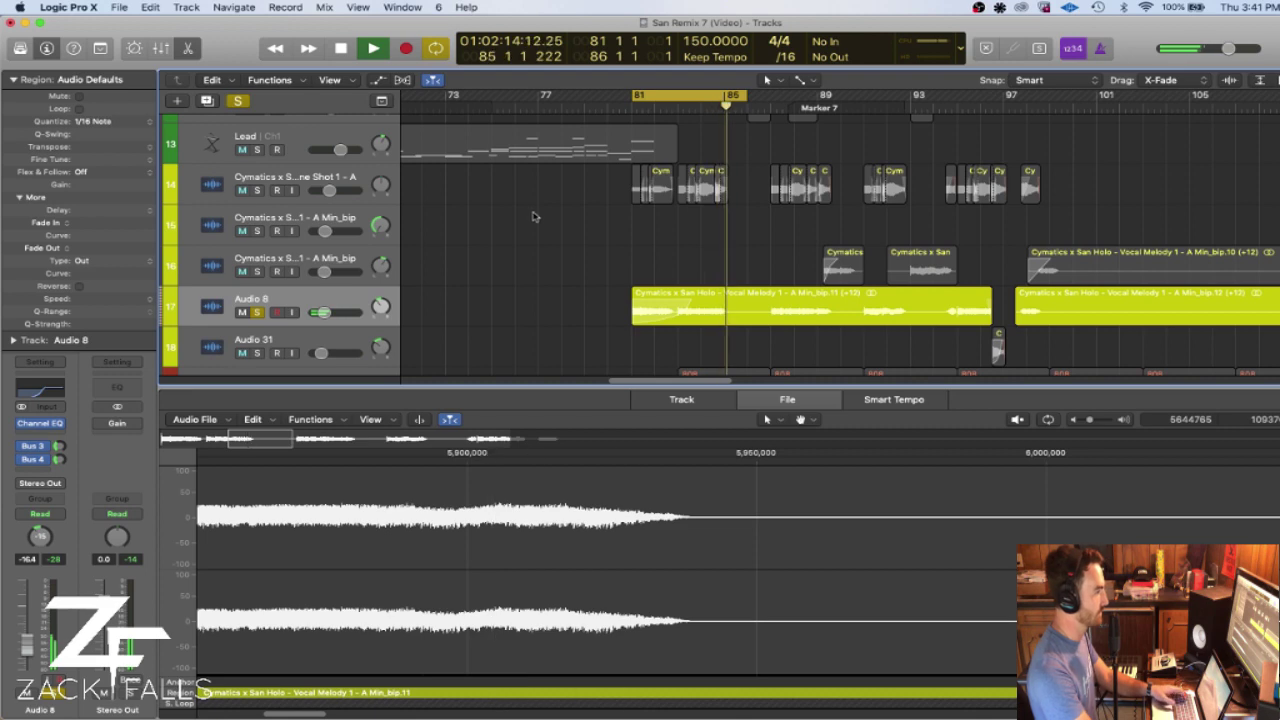
key(space)
click(648, 101)
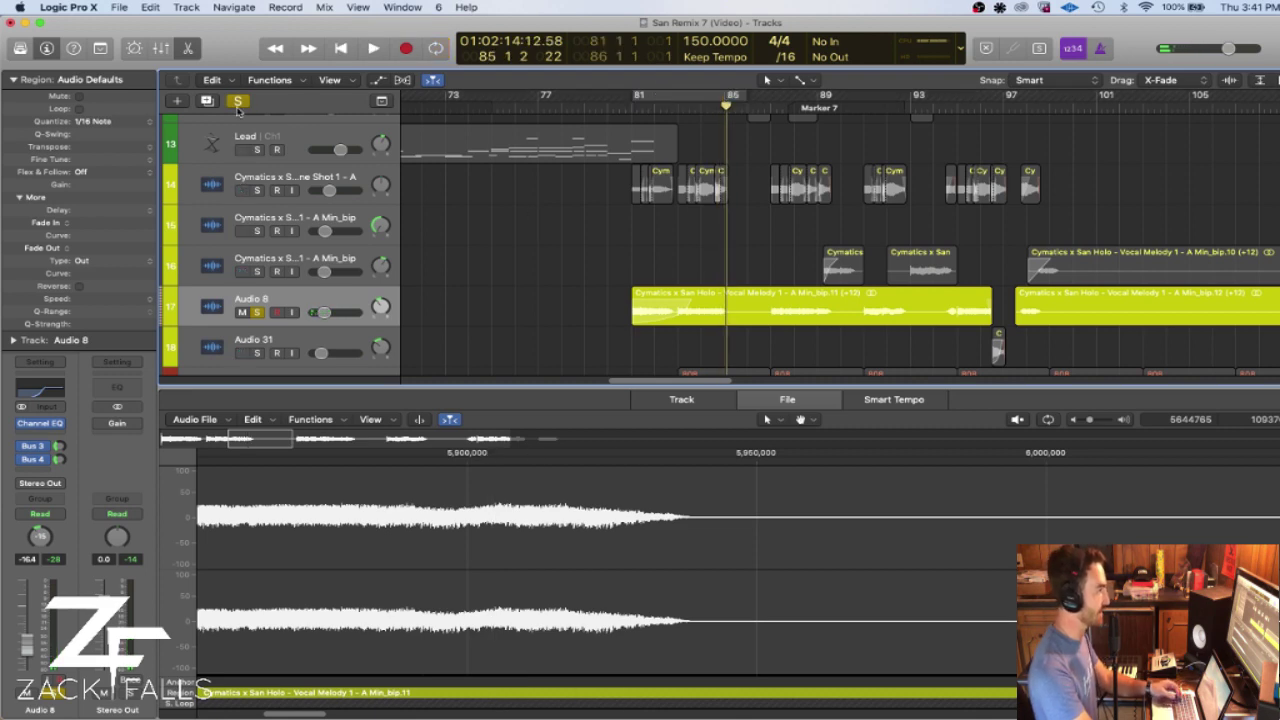
click(238, 101)
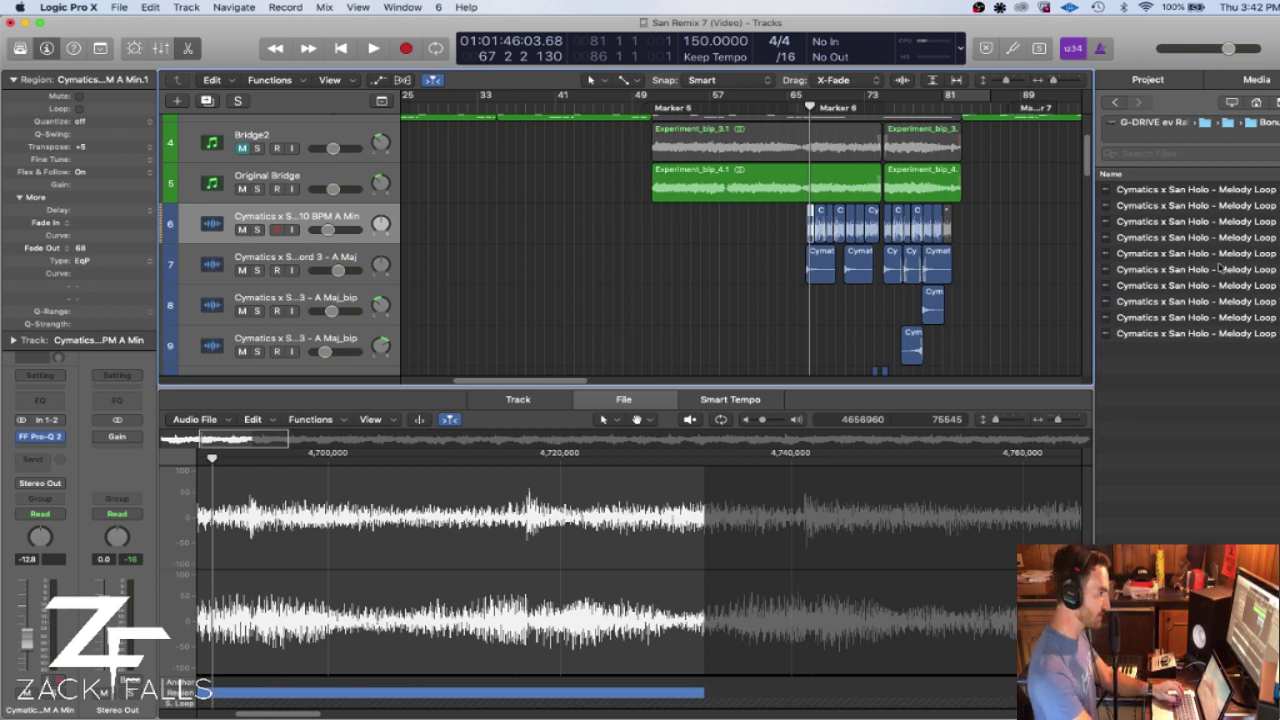
- Audition the San Holo melody loop sample in the file browser and set the cycle range to bars 67 to 73
drag(1053, 81, 1063, 83)
drag(805, 103, 878, 110)
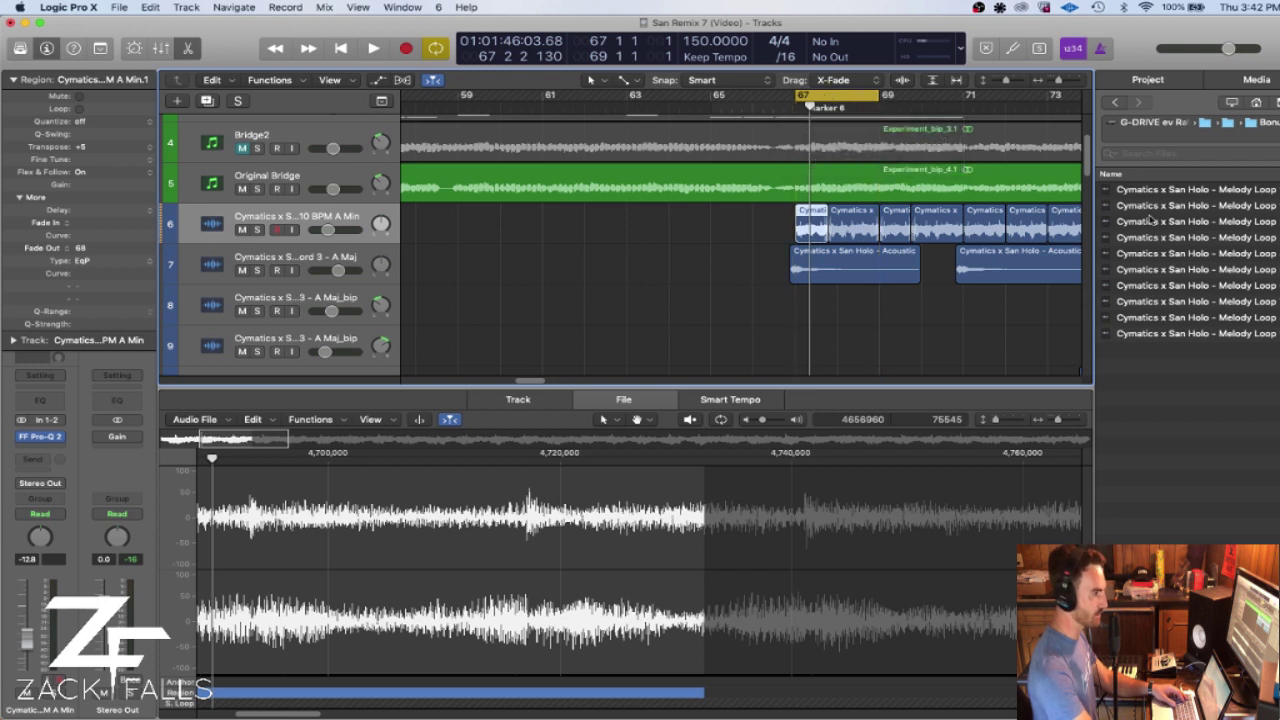
click(1215, 257)
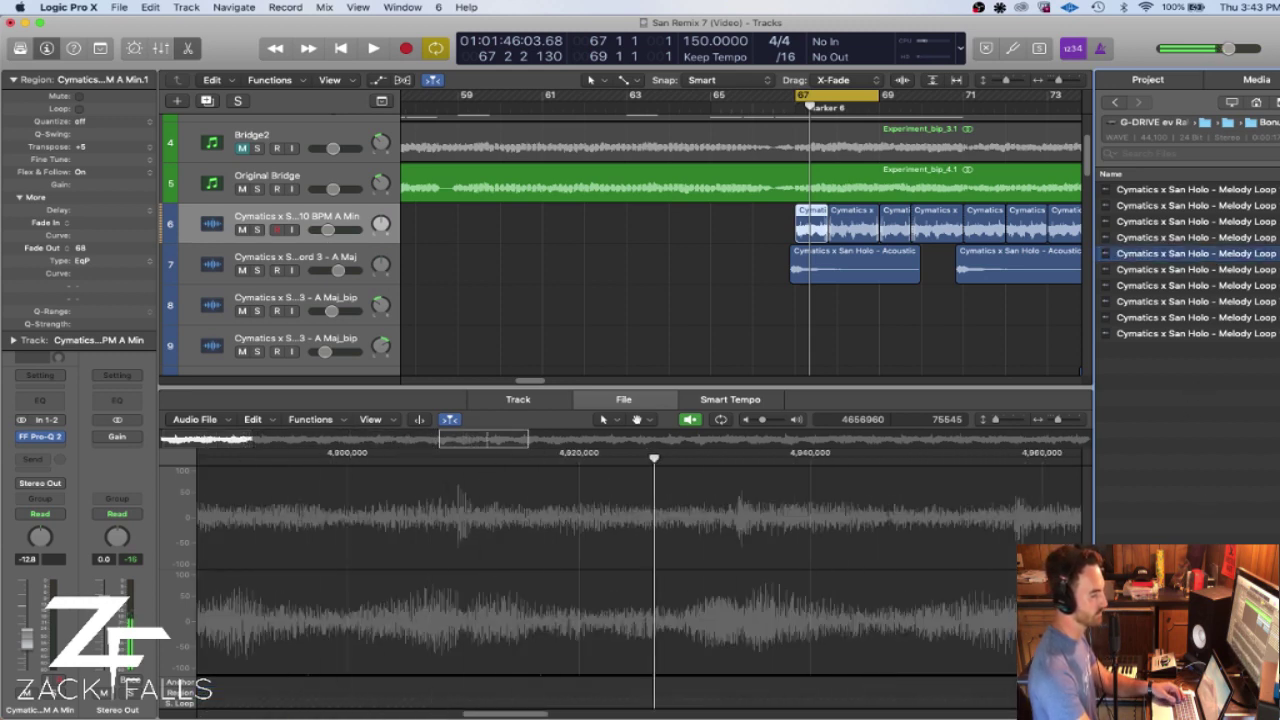
click(795, 237)
drag(876, 92, 929, 122)
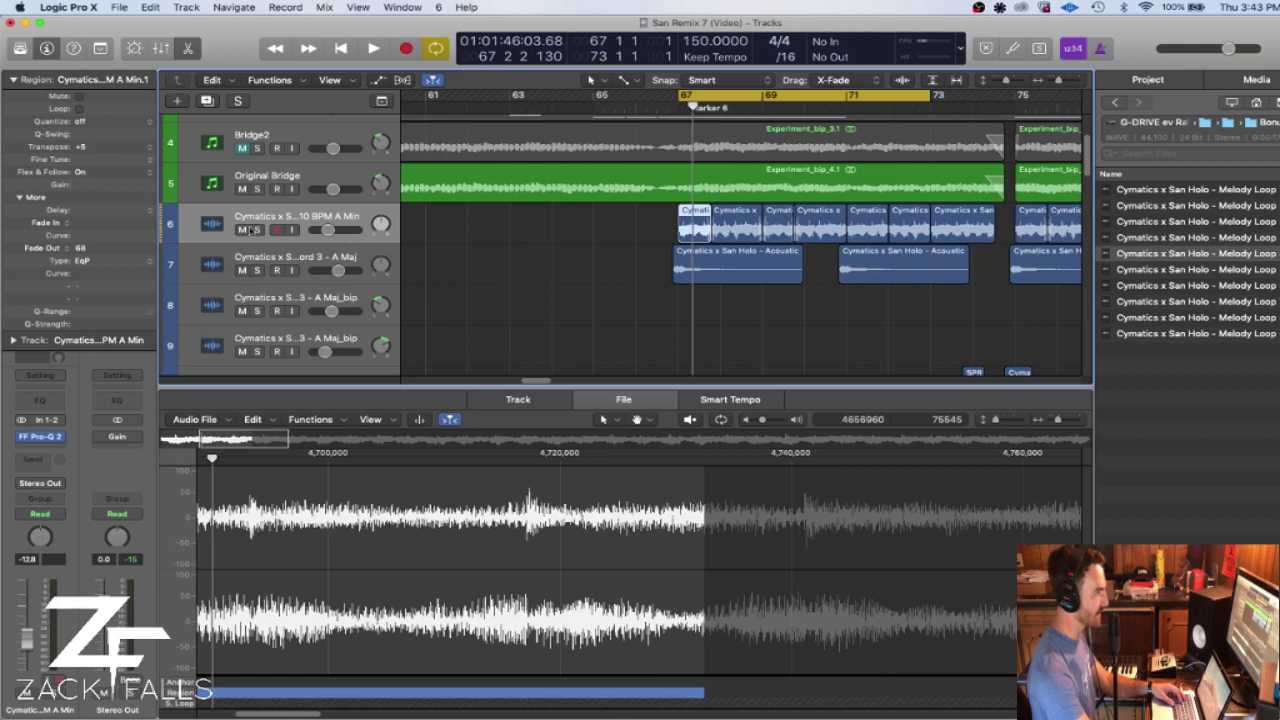
- Solo the melody loop track 6 and play its chopped regions in the cycle range
click(297, 172)
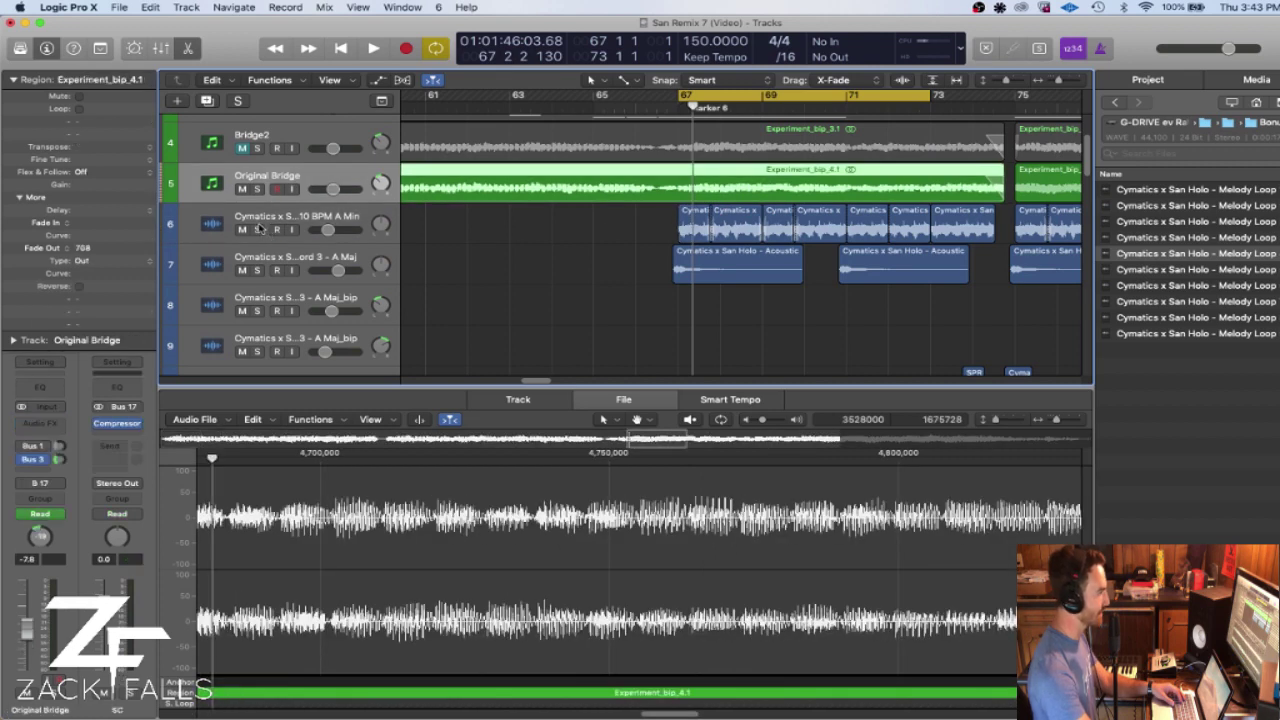
click(259, 226)
click(678, 228)
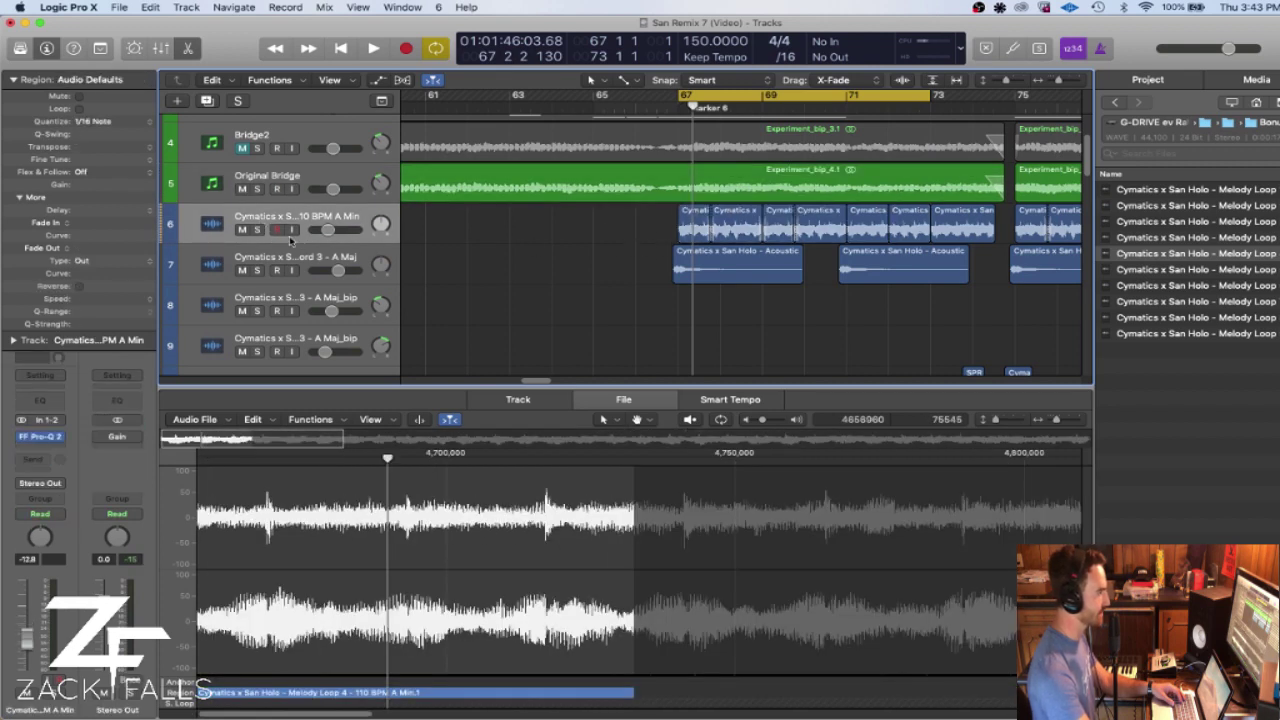
click(256, 230)
key(space)
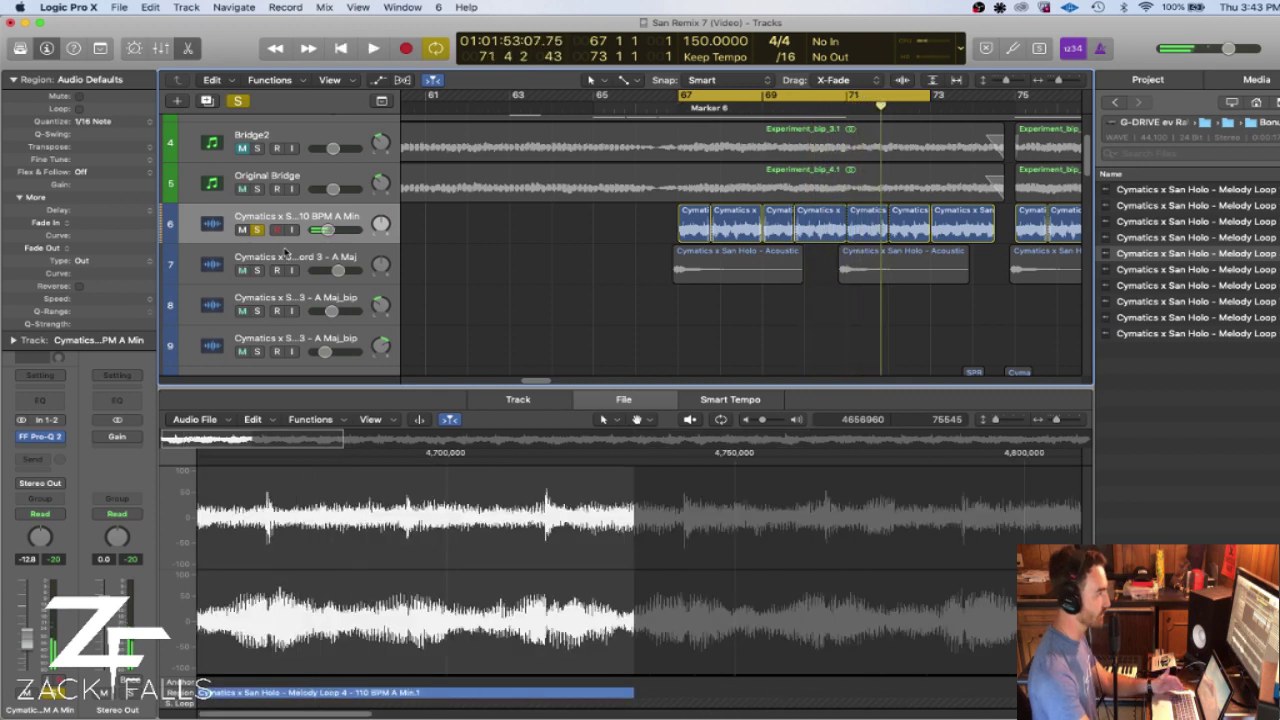
- Select the first three chopped regions on track 6 in turn to inspect their transpose values
click(703, 218)
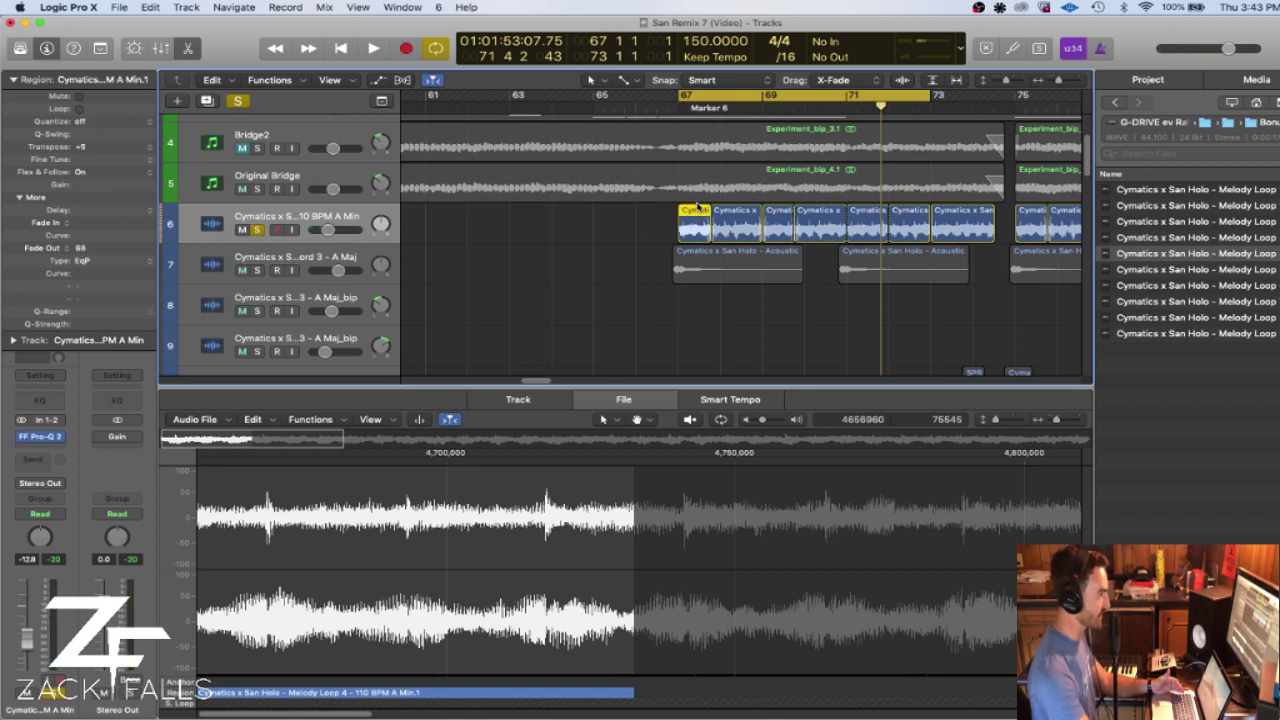
click(749, 219)
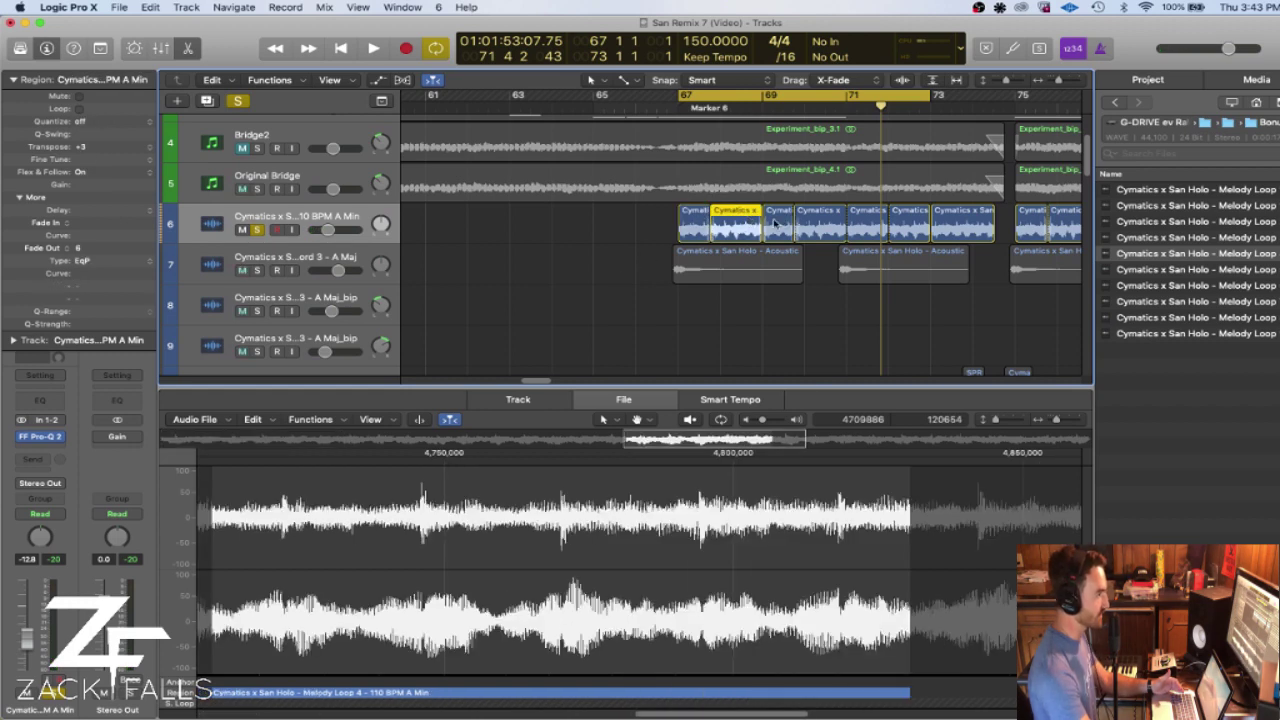
click(775, 222)
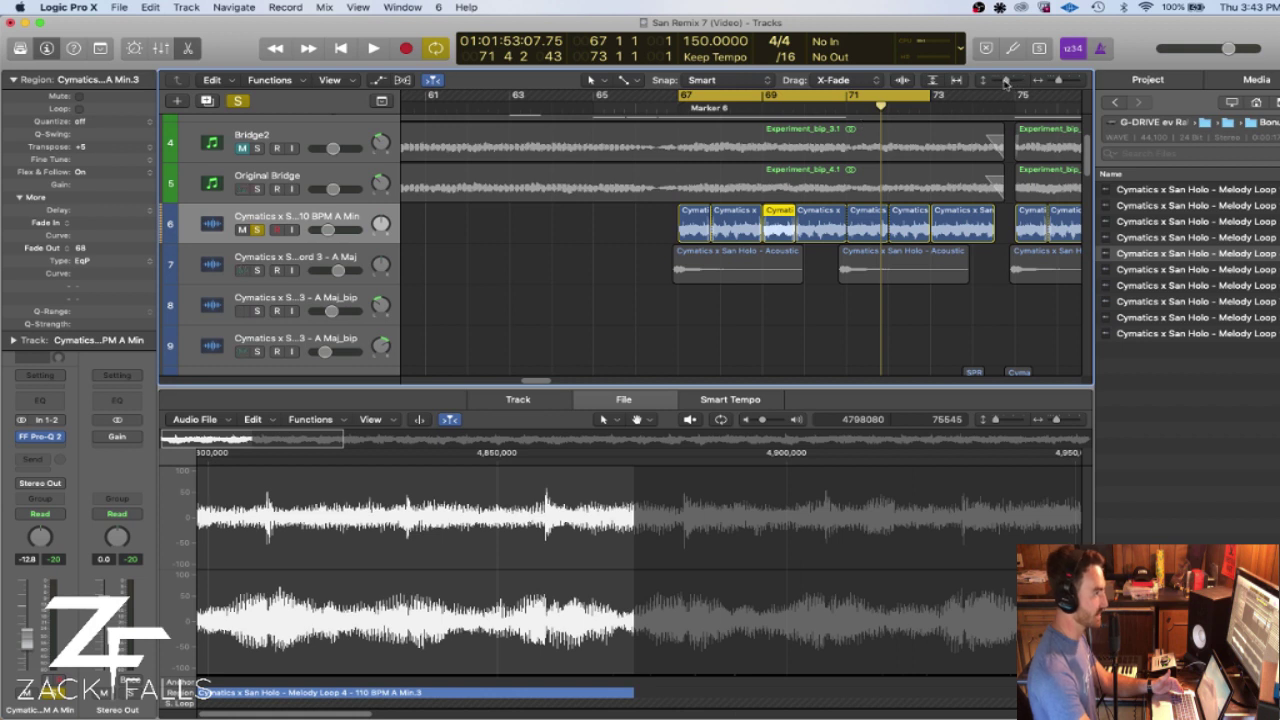
- Enlarge the tracks, play the soloed melody chops, unsolo track 6 to hear them in the full mix, and stop
drag(1005, 83, 1012, 85)
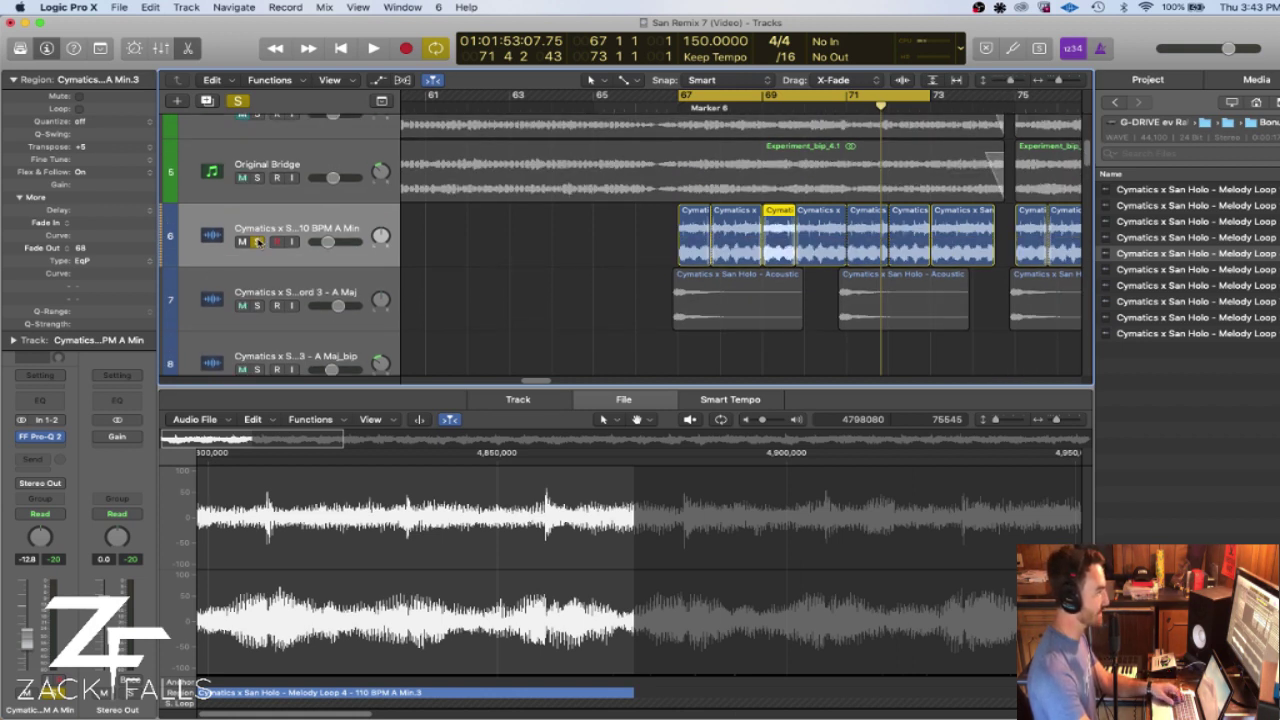
scroll(747, 143, up, 2)
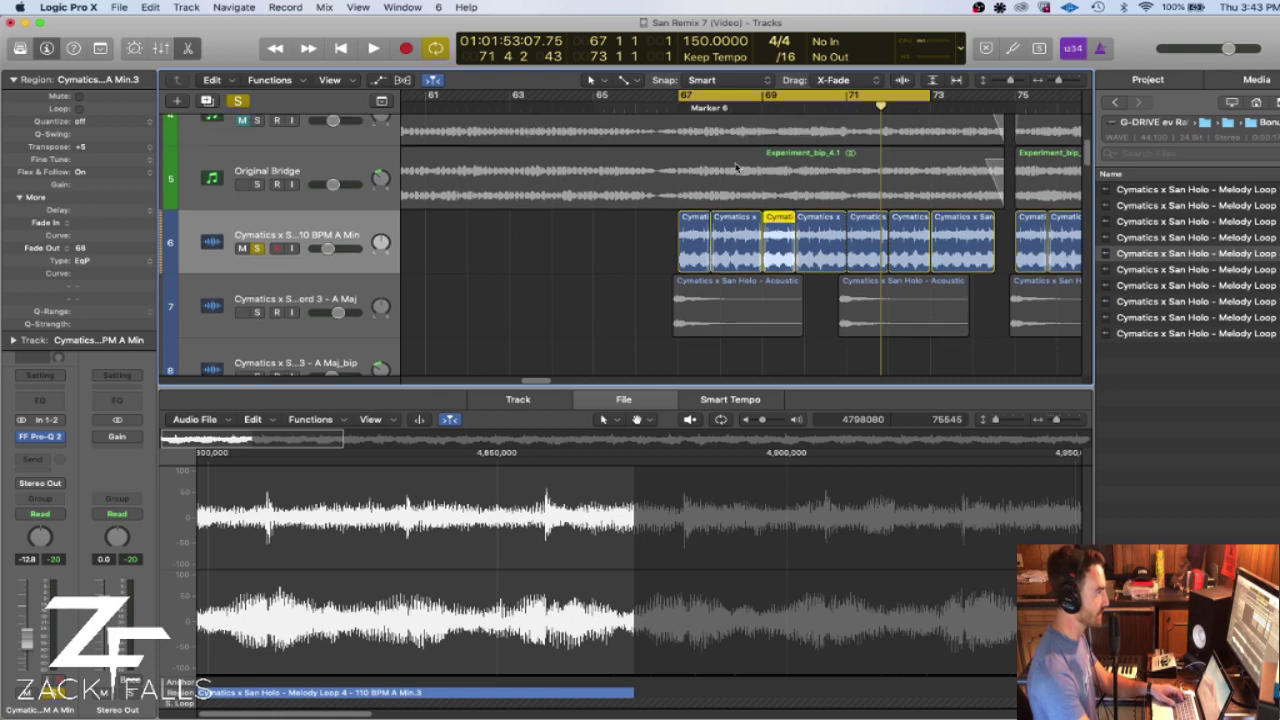
key(space)
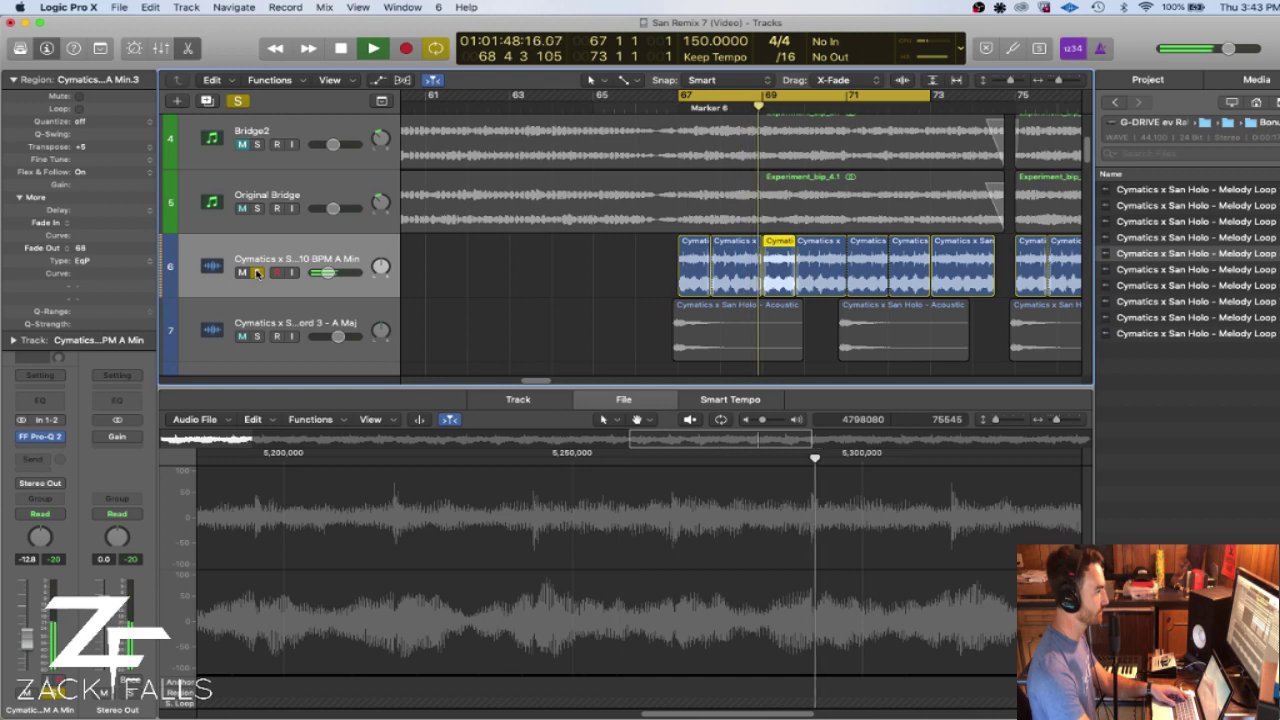
click(257, 272)
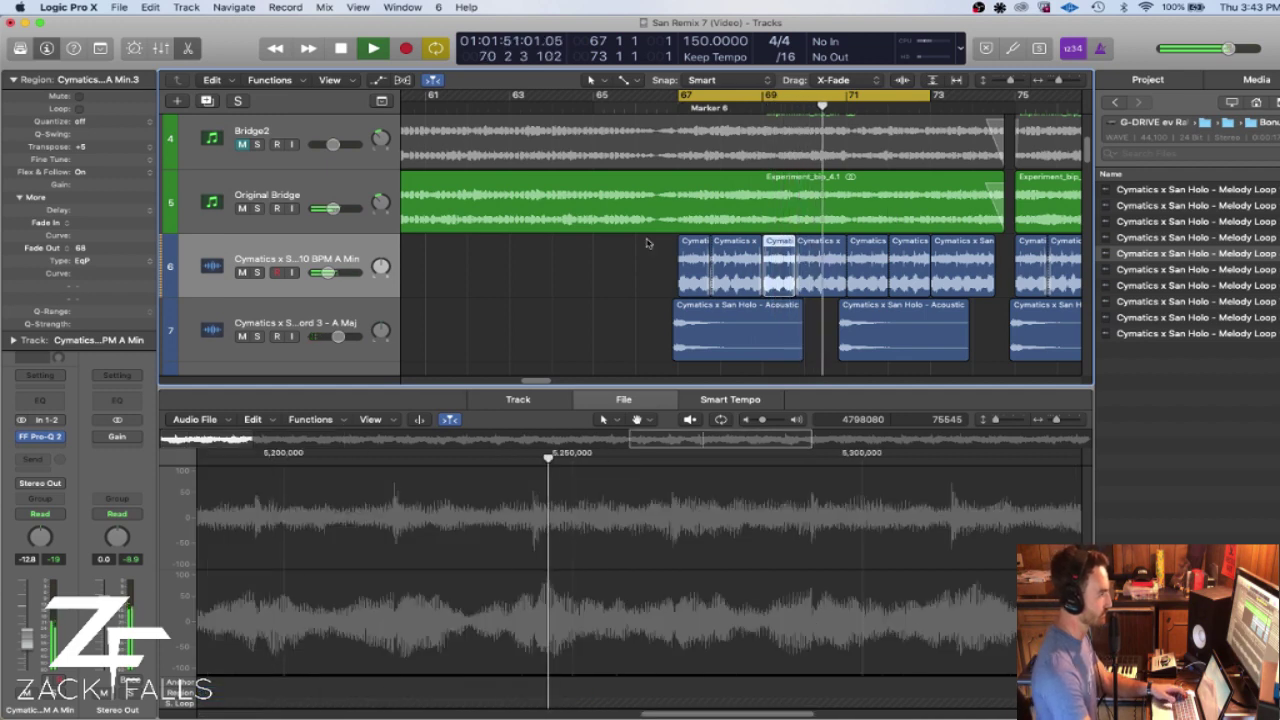
key(space)
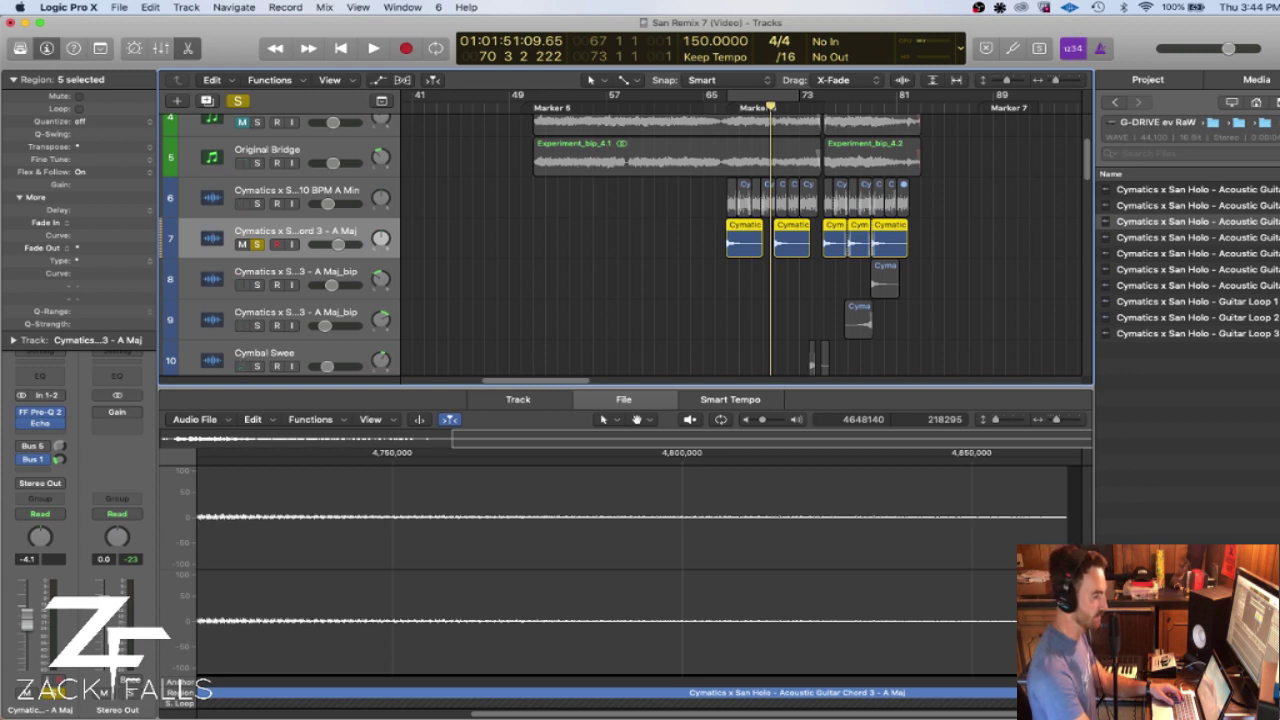
- Audition the San Holo acoustic guitar chord sample twice from the file browser
key(space)
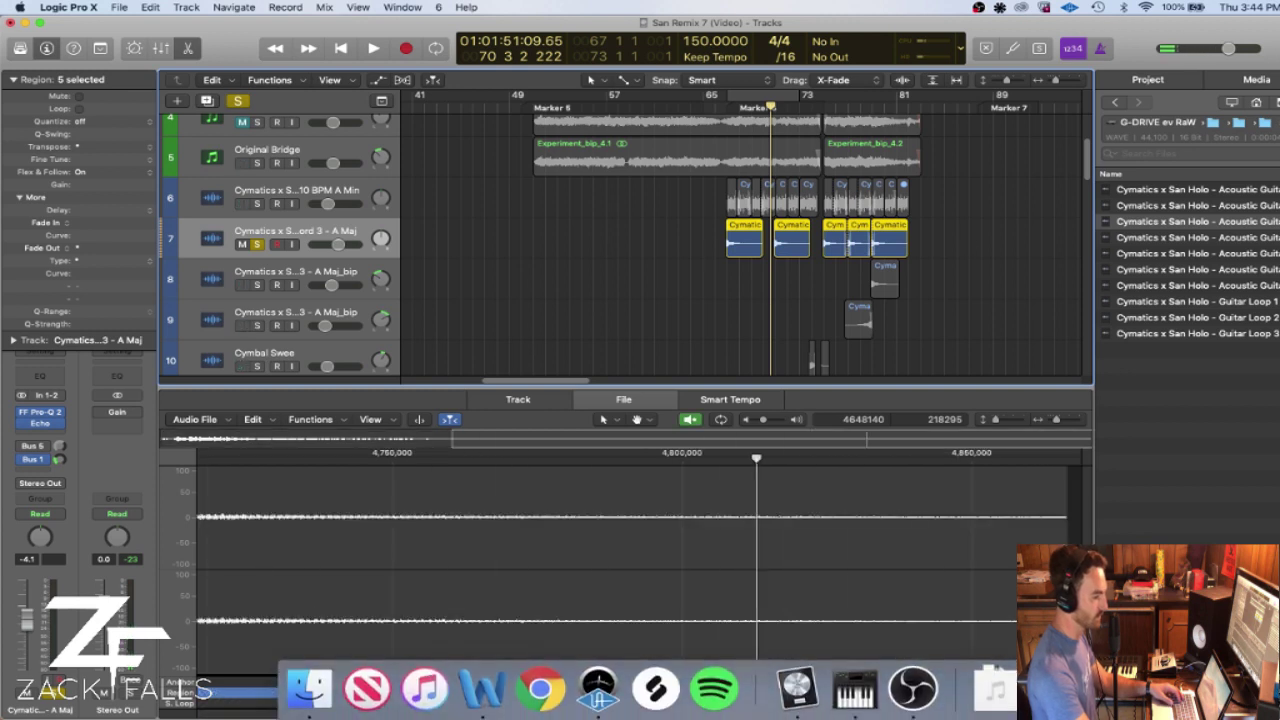
key(space)
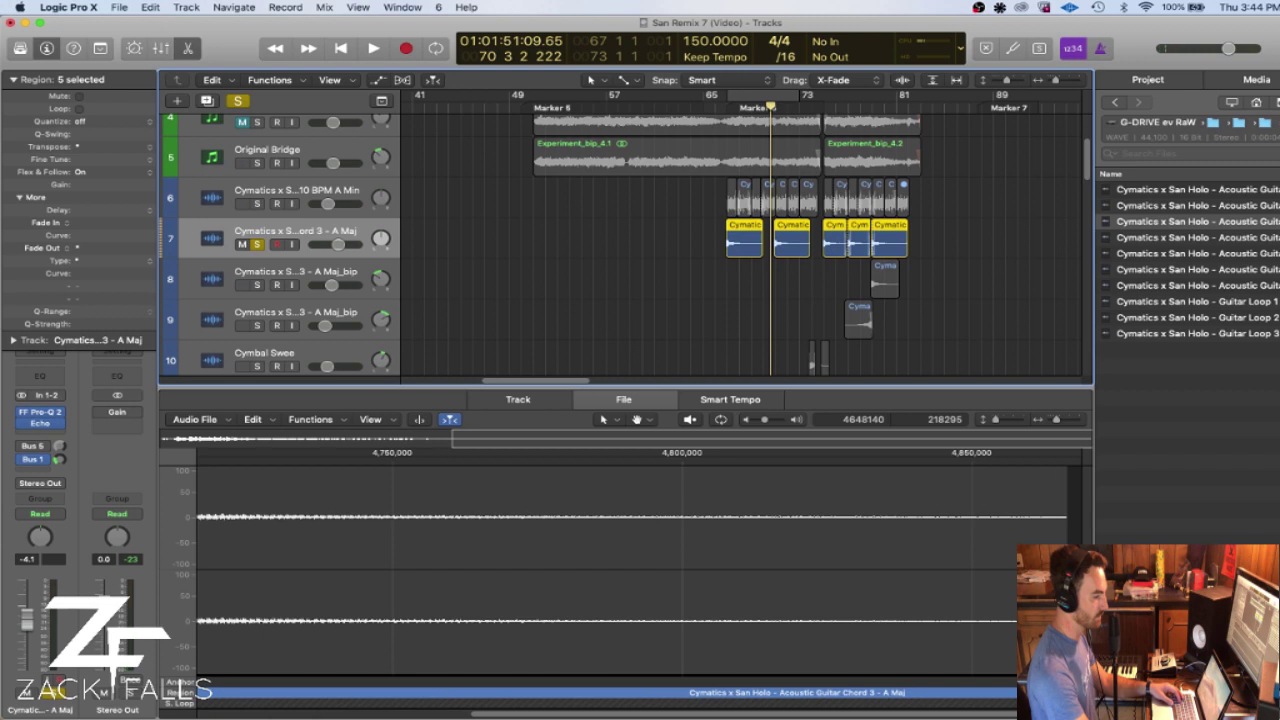
key(space)
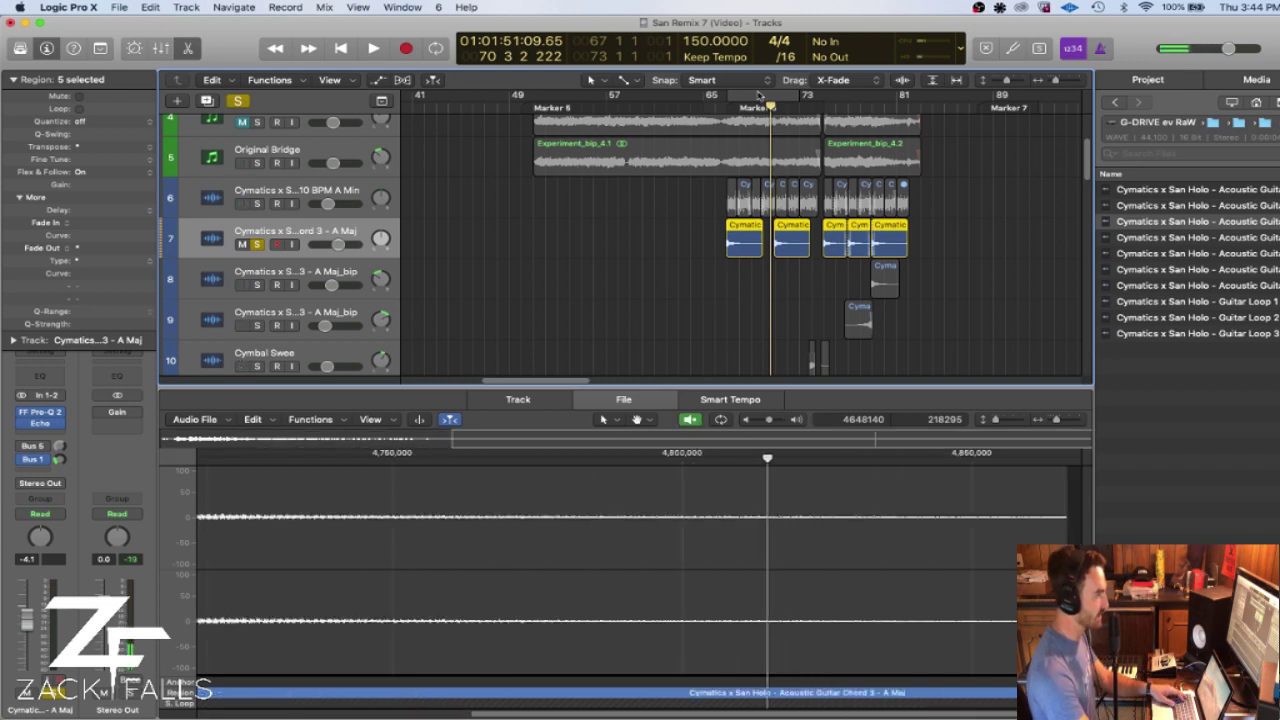
key(space)
- Select the first acoustic guitar chord region on track 7 and play the soloed track from just before bar 67
drag(1055, 80, 1064, 83)
click(806, 317)
click(767, 243)
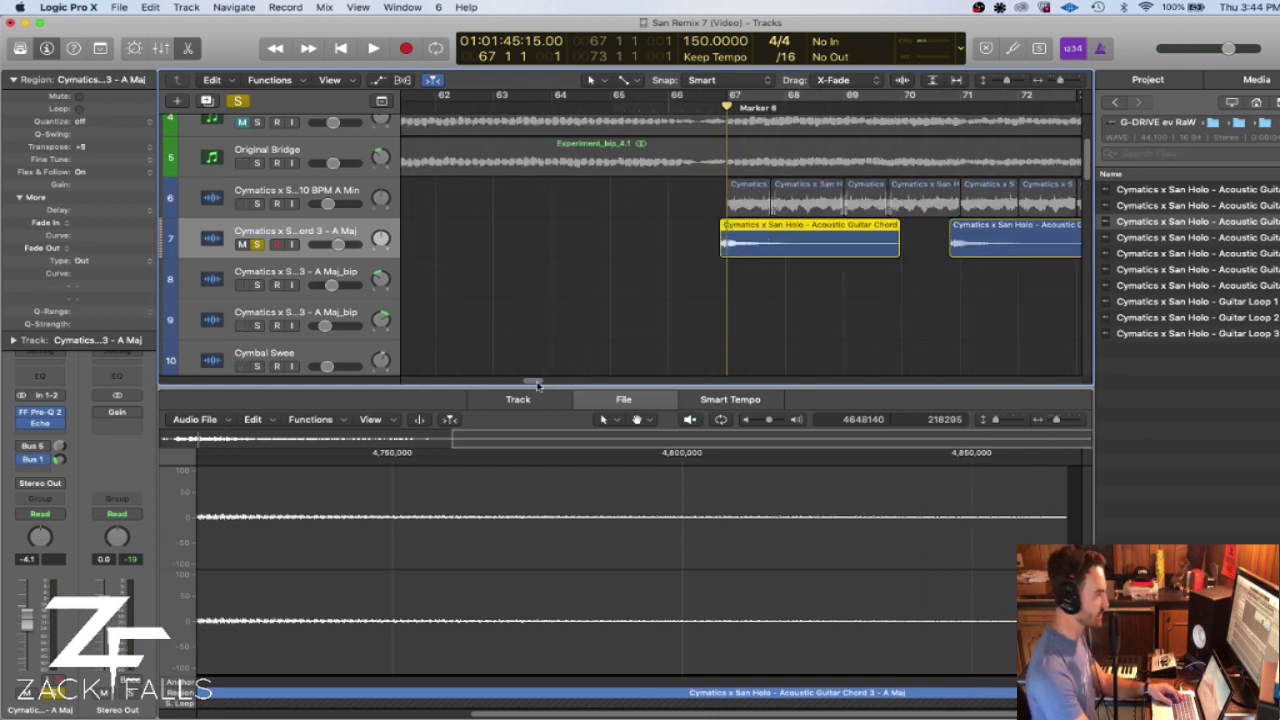
drag(538, 384, 540, 384)
click(638, 106)
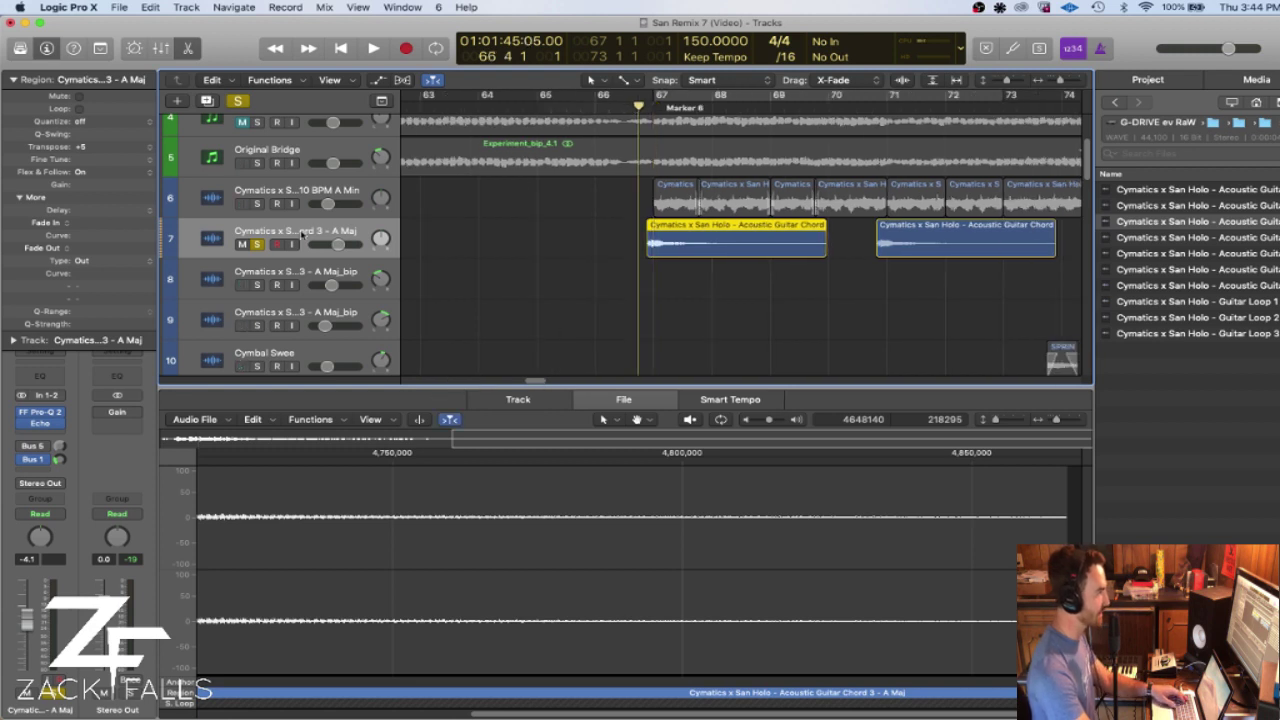
key(space)
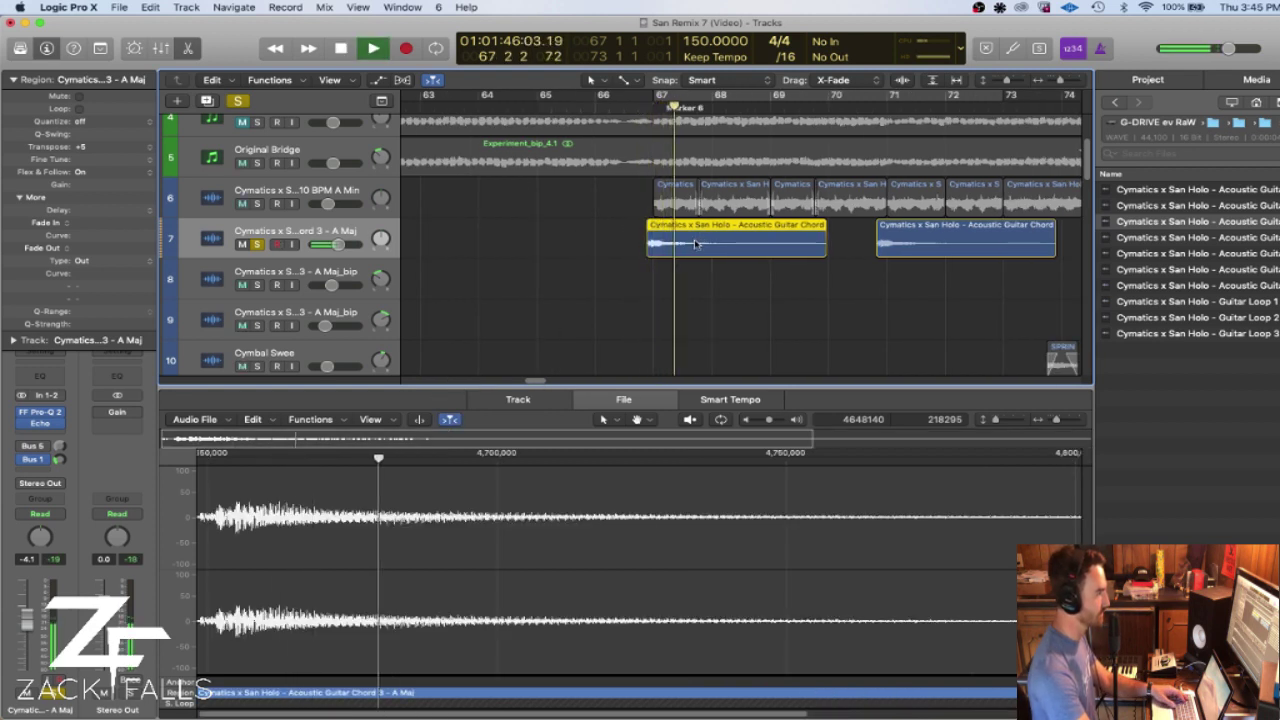
- Select the guitar chord region near bar 71, stop playback, clear the solo, and return the playhead to bar 66 beat 3
drag(535, 381, 542, 381)
click(745, 236)
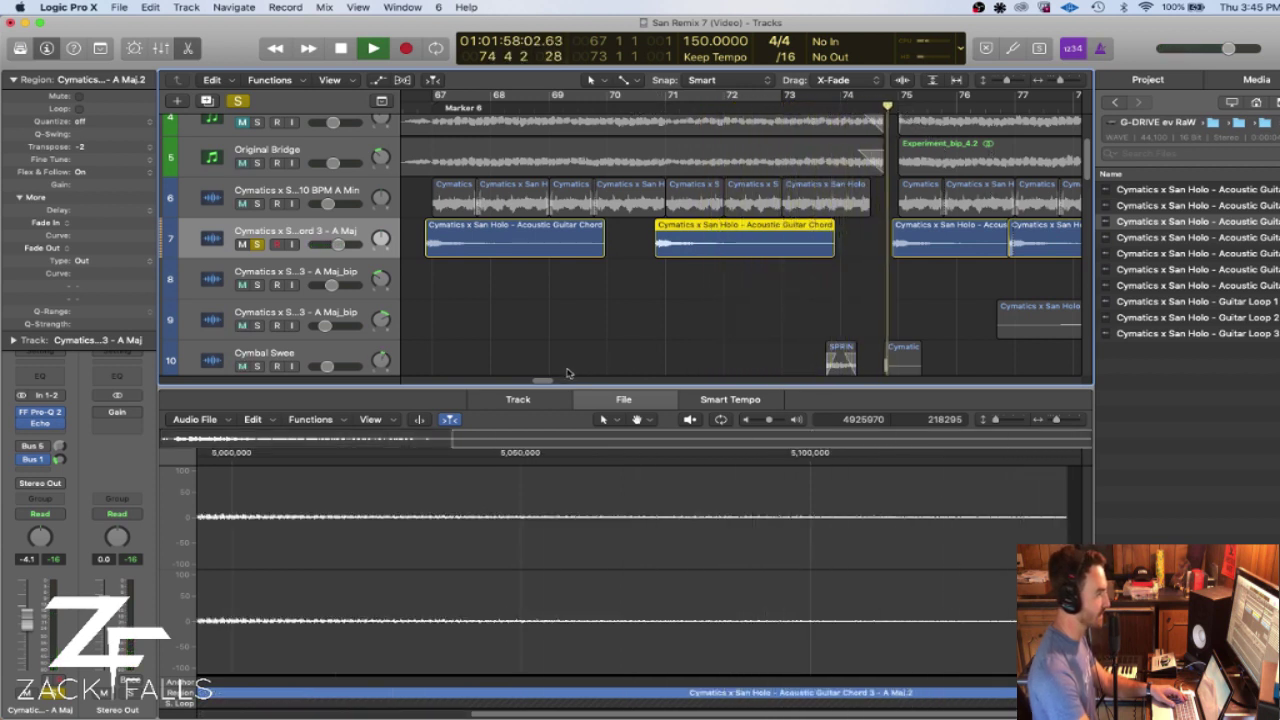
drag(550, 381, 545, 381)
key(space)
click(237, 101)
click(436, 146)
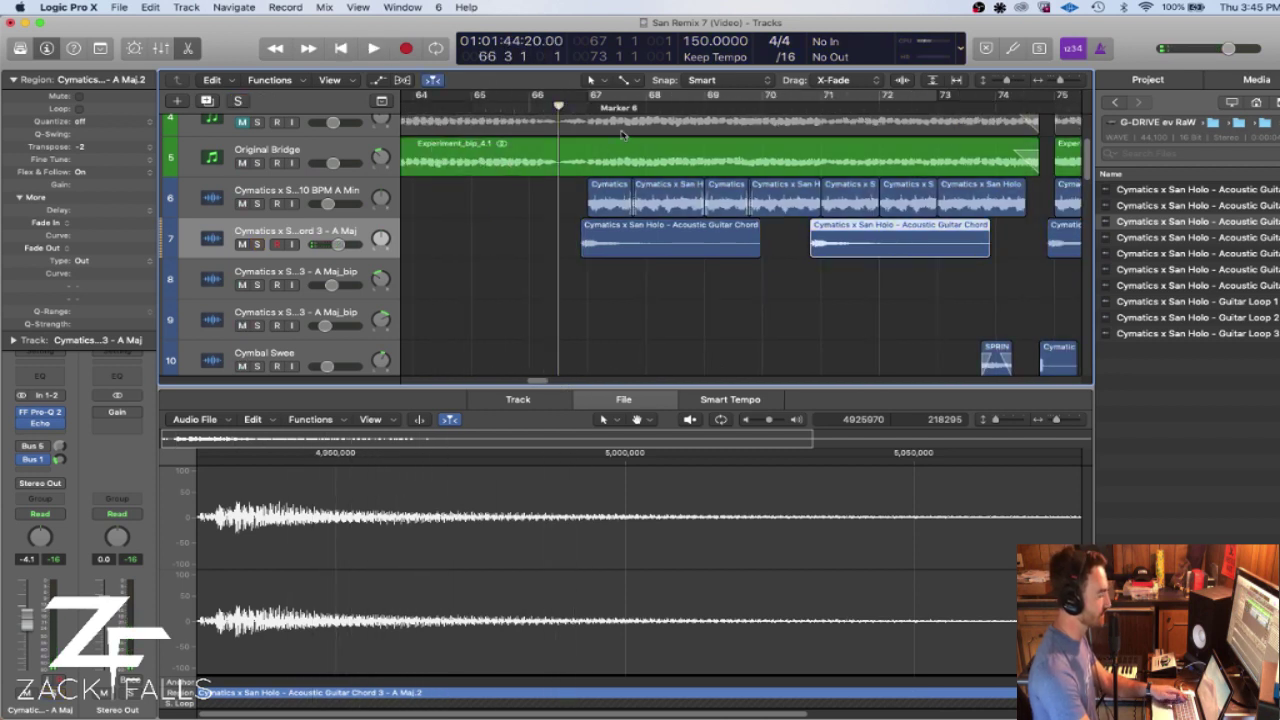
- Play the full mix from just before bar 67 with the first guitar chord region enlarged, following playback to bar 74
click(1069, 86)
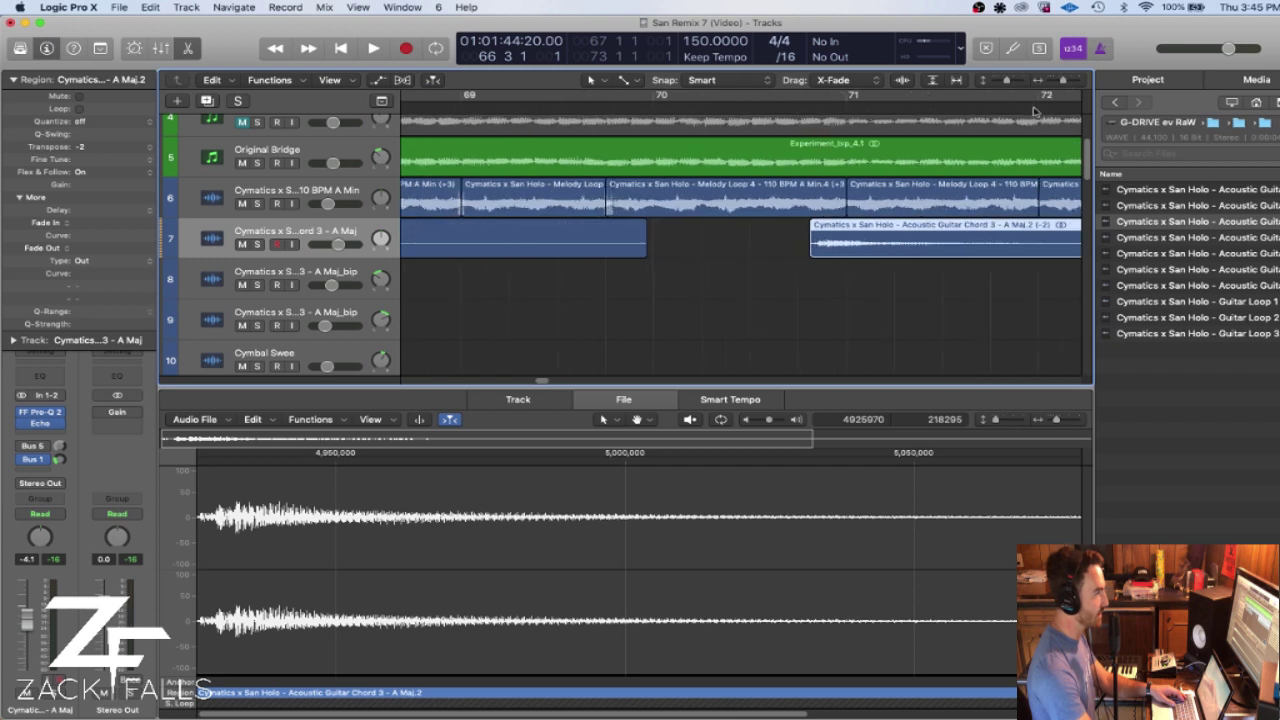
drag(550, 385, 539, 384)
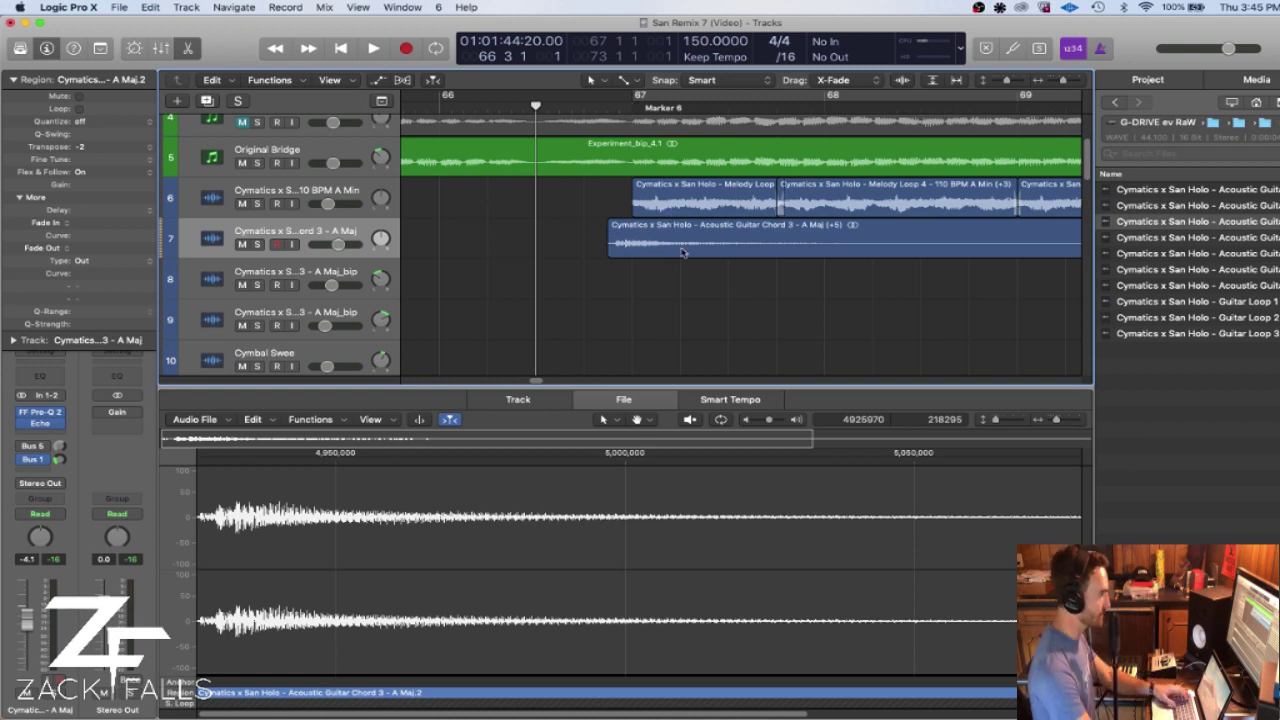
key(space)
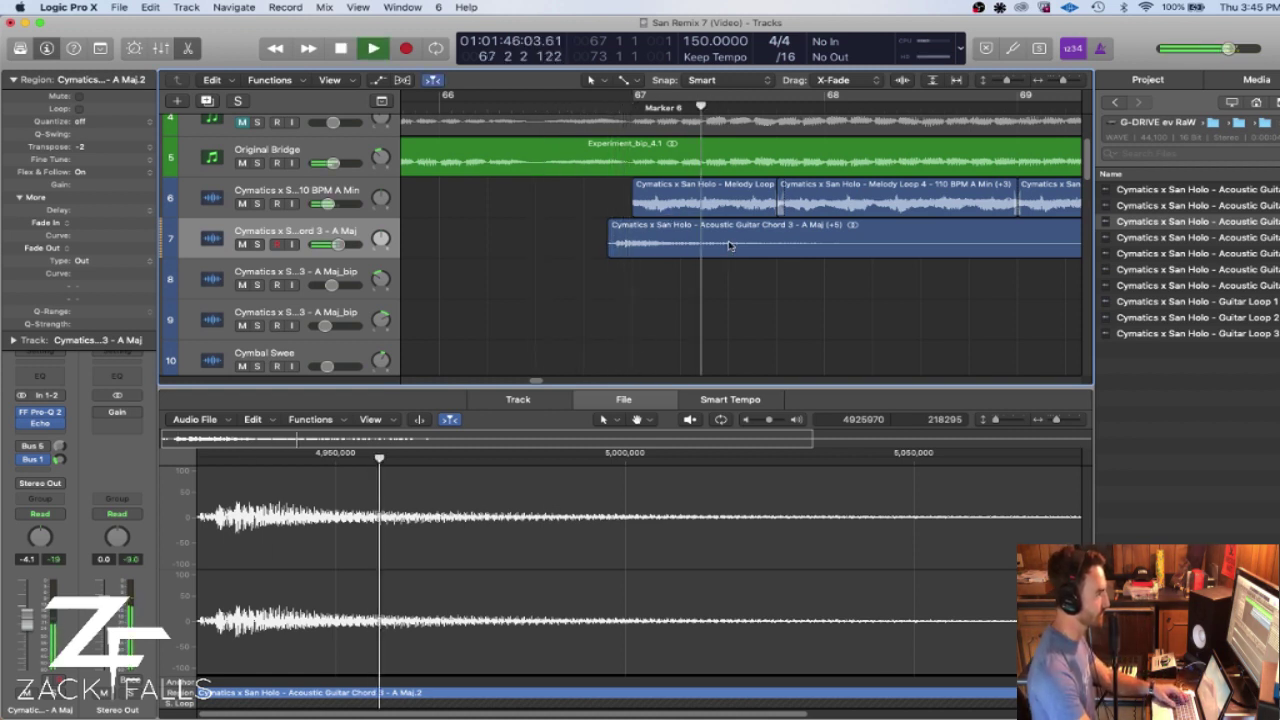
scroll(555, 340, right, 8)
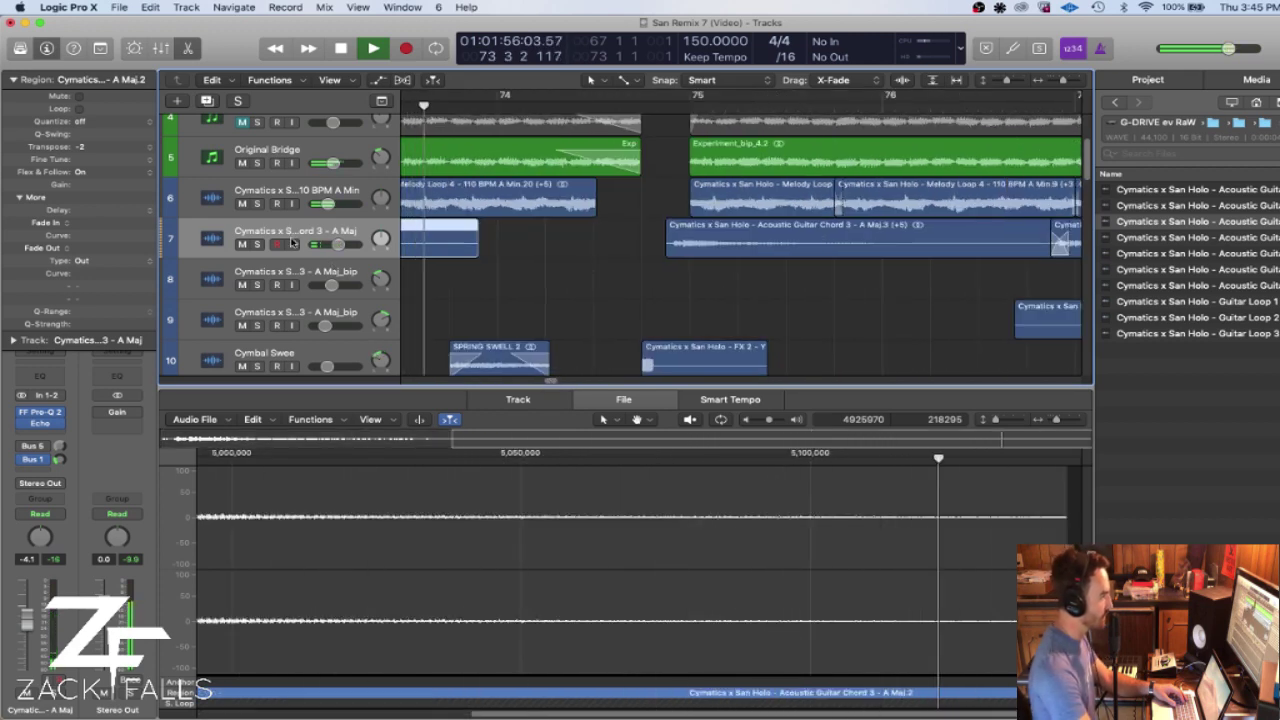
- Toggle the solo on guitar chord track 7 during playback to compare it with the mix, leave it soloed, and stop
click(257, 245)
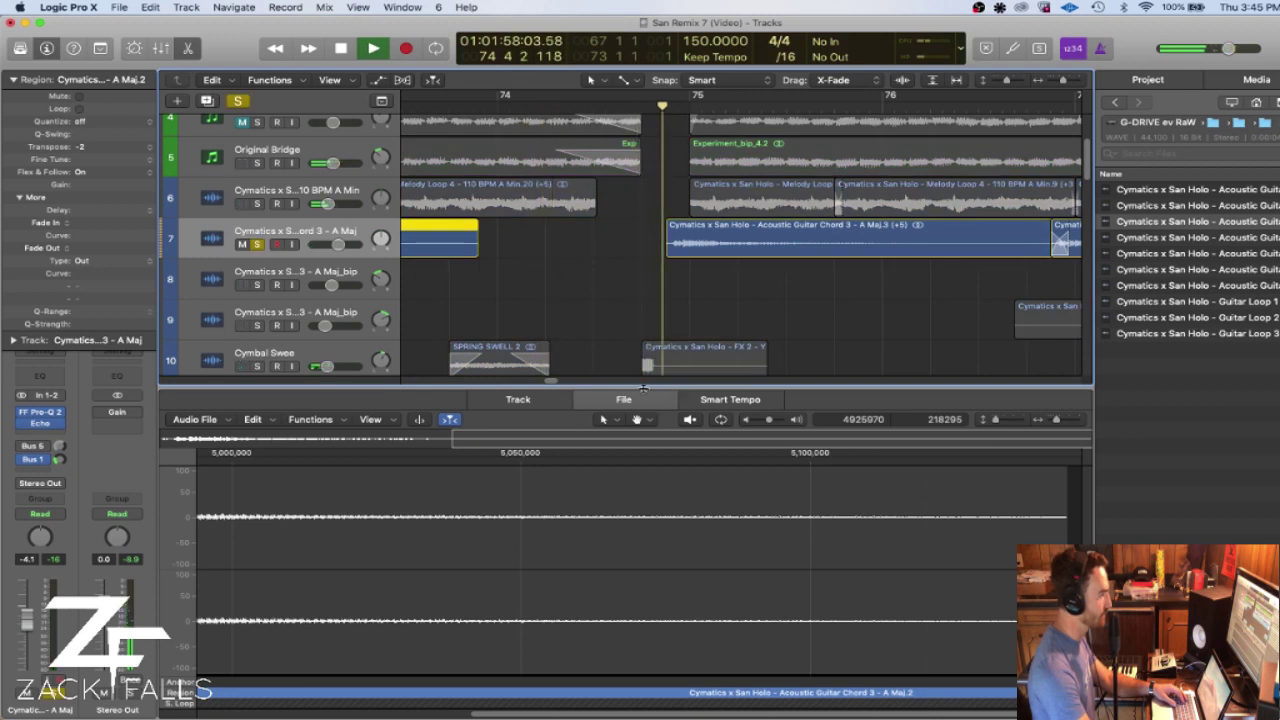
click(257, 245)
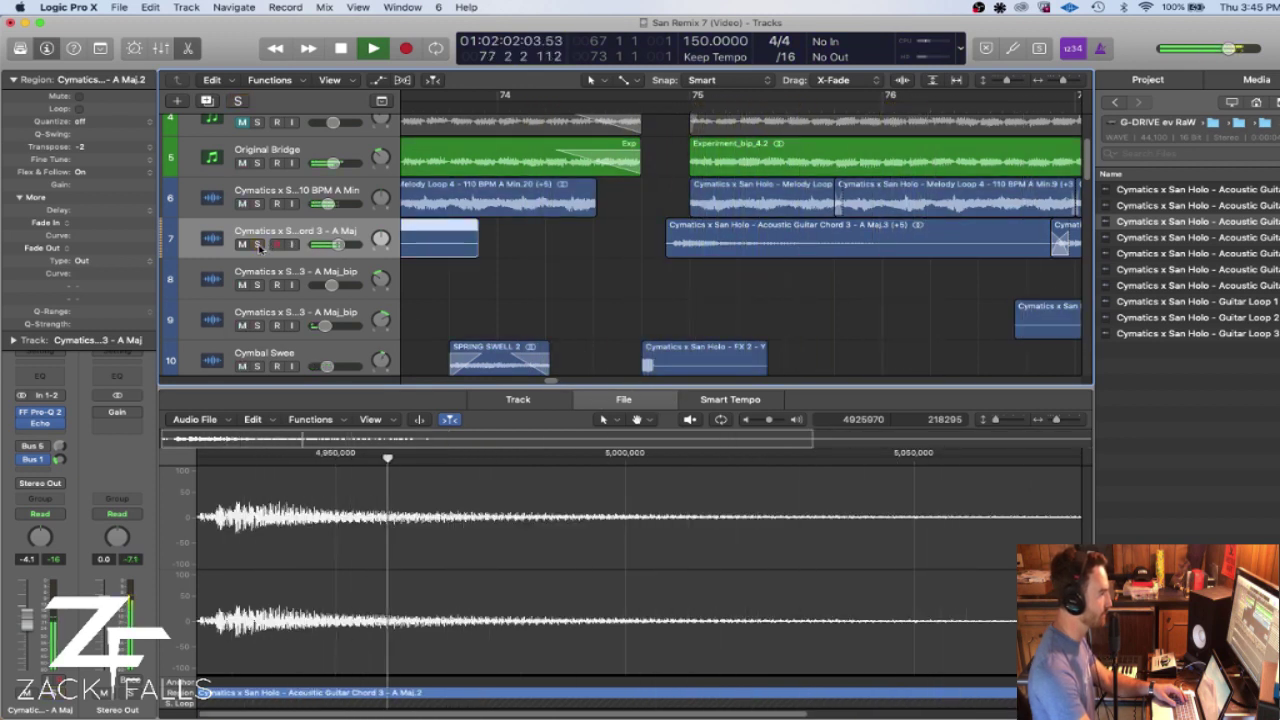
click(257, 245)
key(space)
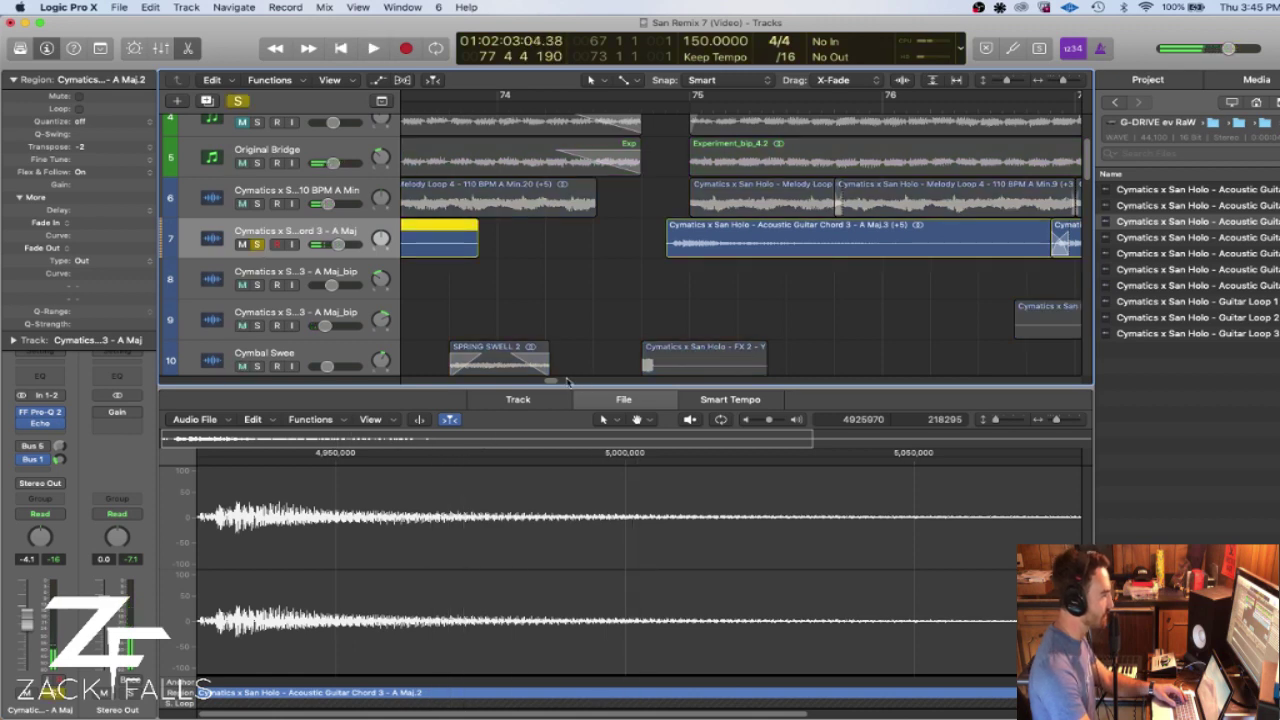
- Solo guitar tracks 8 and 9 along with track 7, play the layered chords from about bar 78, then stop and clear all solos
scroll(566, 378, right, 5)
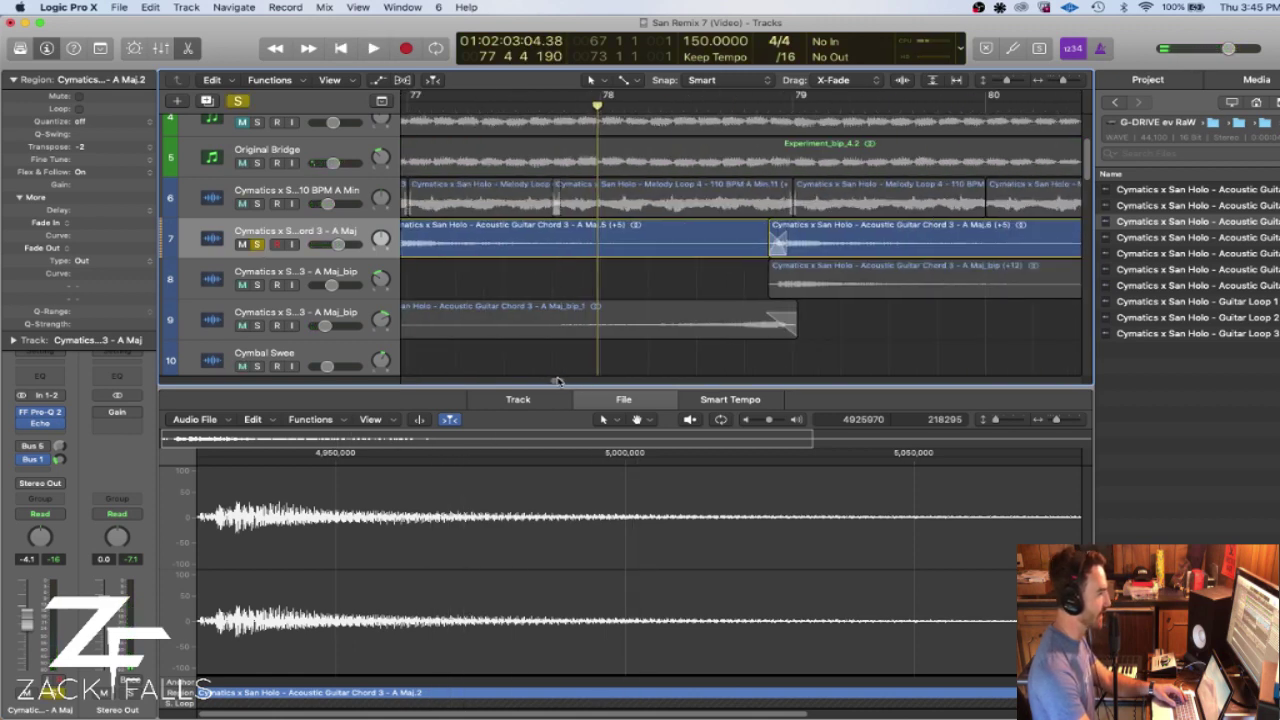
click(258, 285)
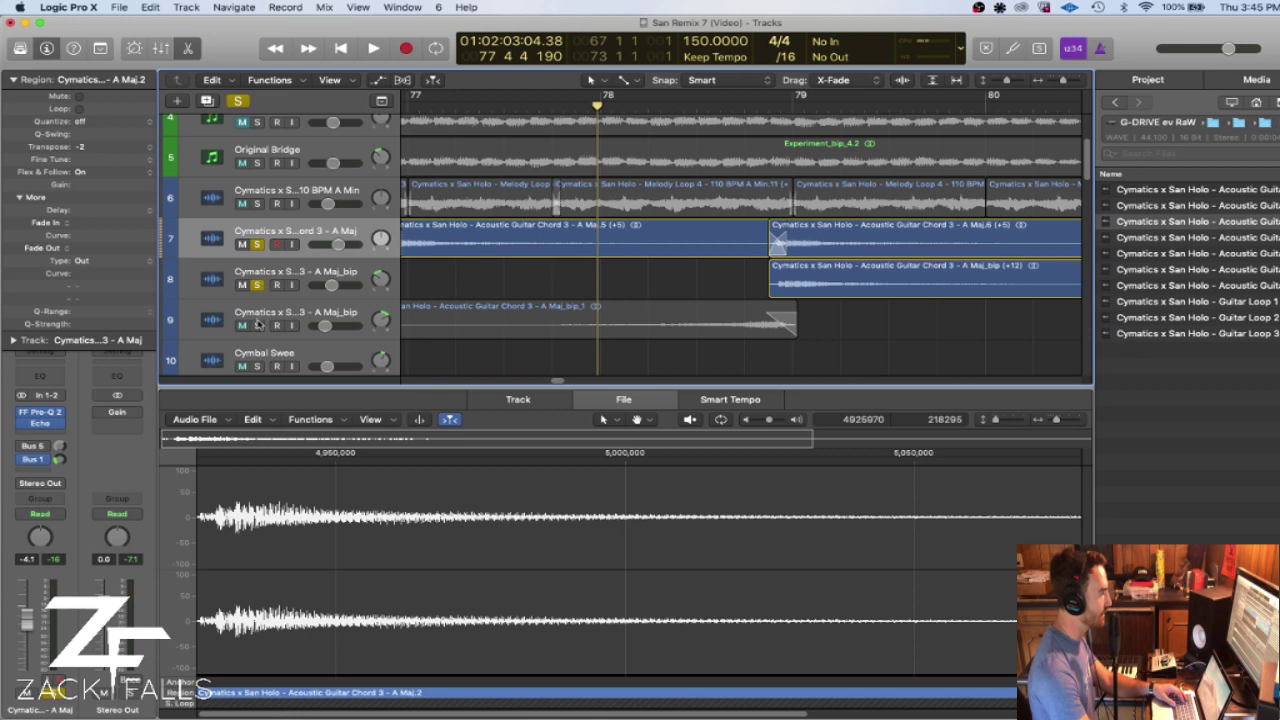
click(257, 325)
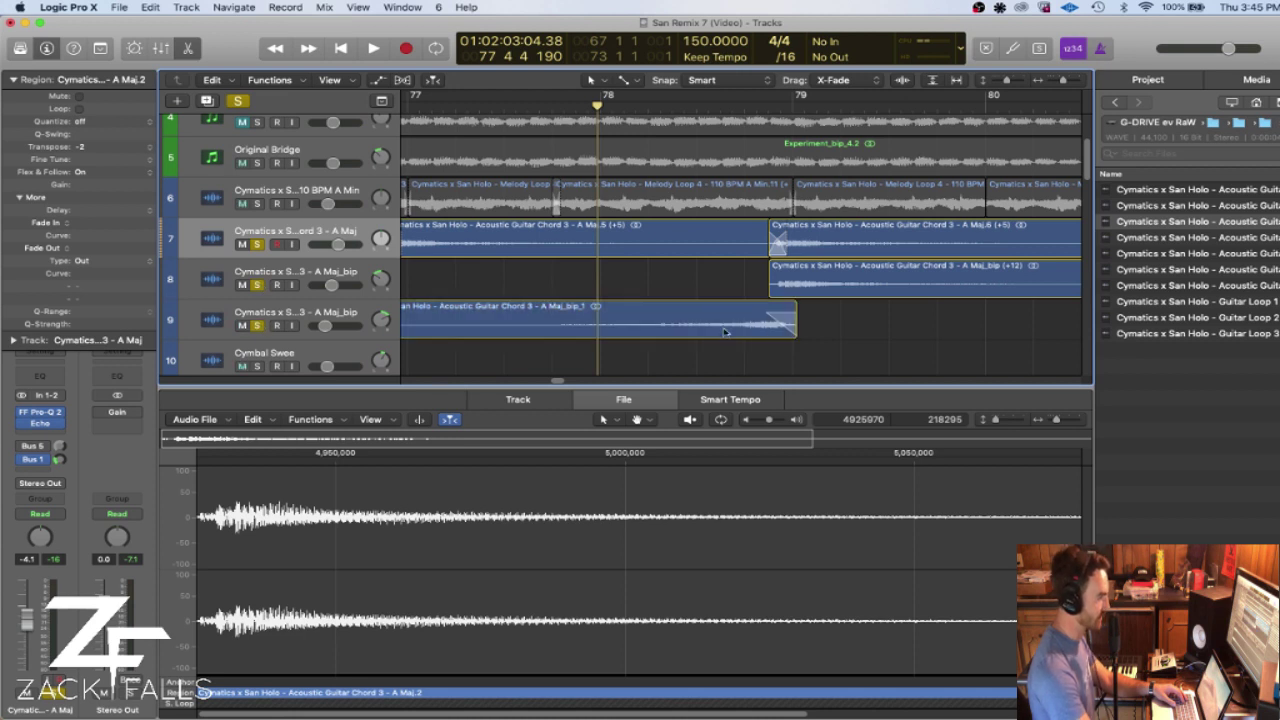
key(space)
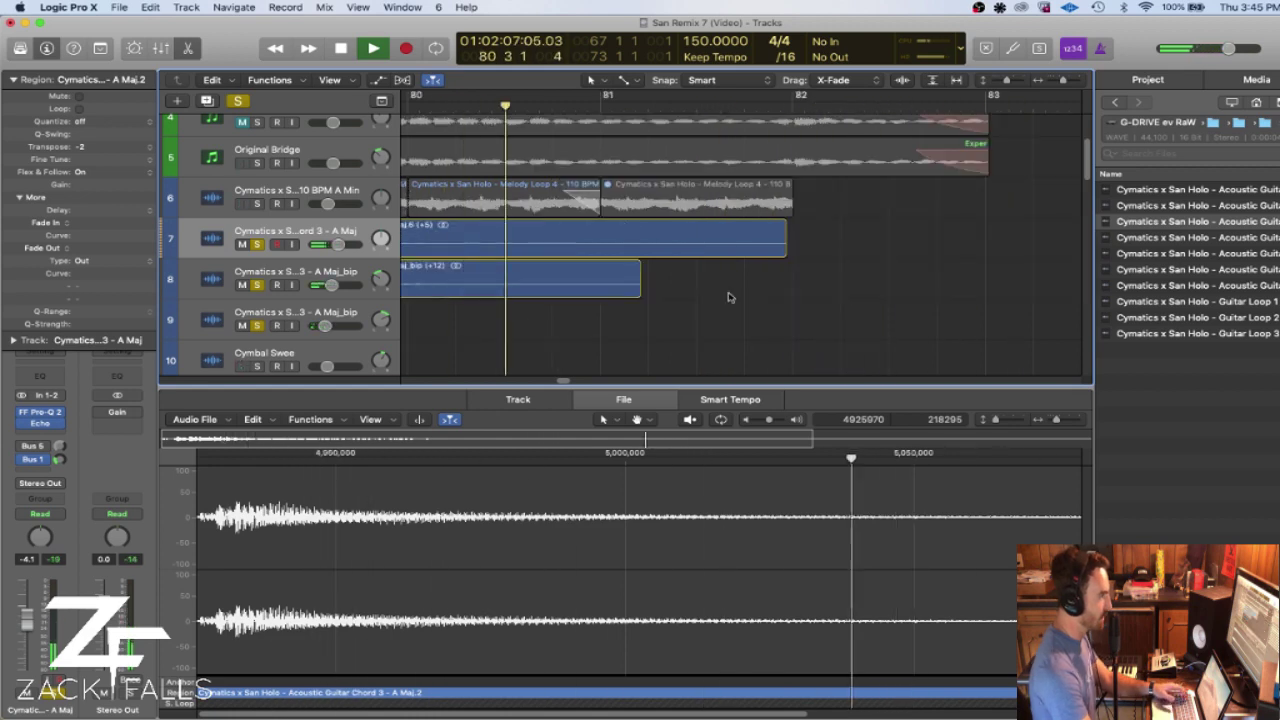
key(space)
click(246, 102)
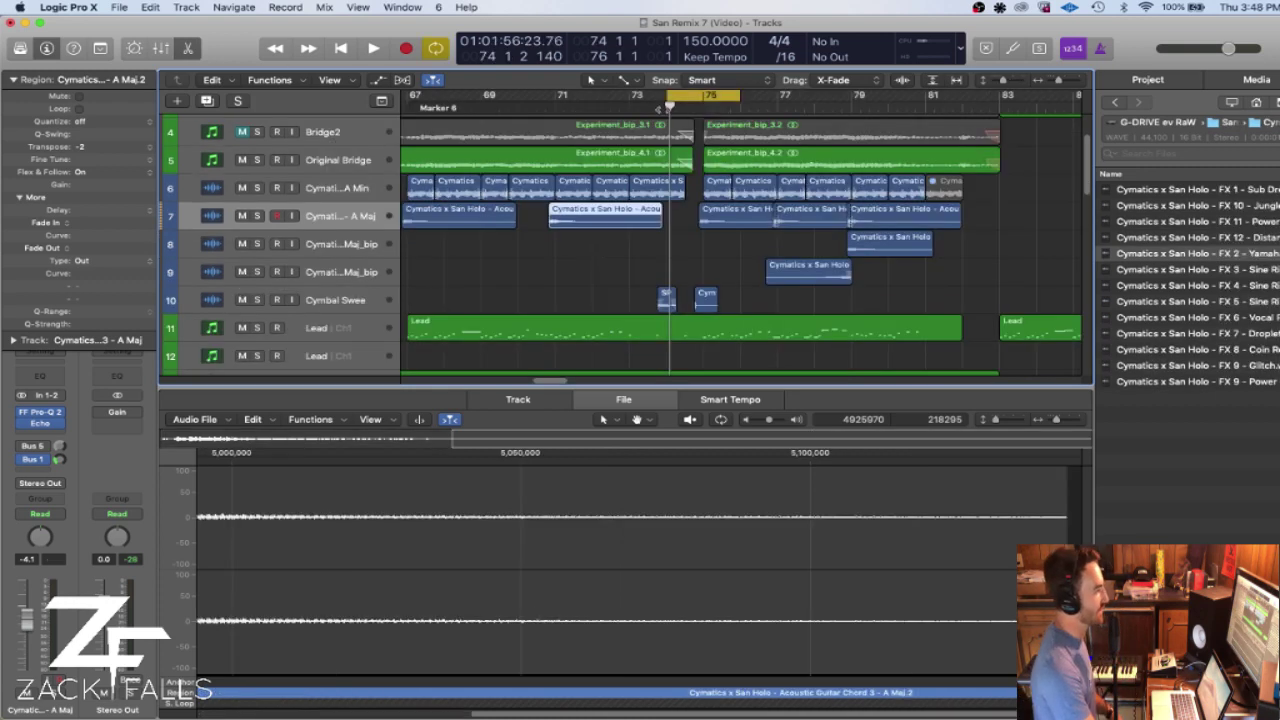
- Move the playhead to bar 74 beat 2 and select the FX 2 Yamaha VSS Bark region on track 10
drag(668, 105, 677, 132)
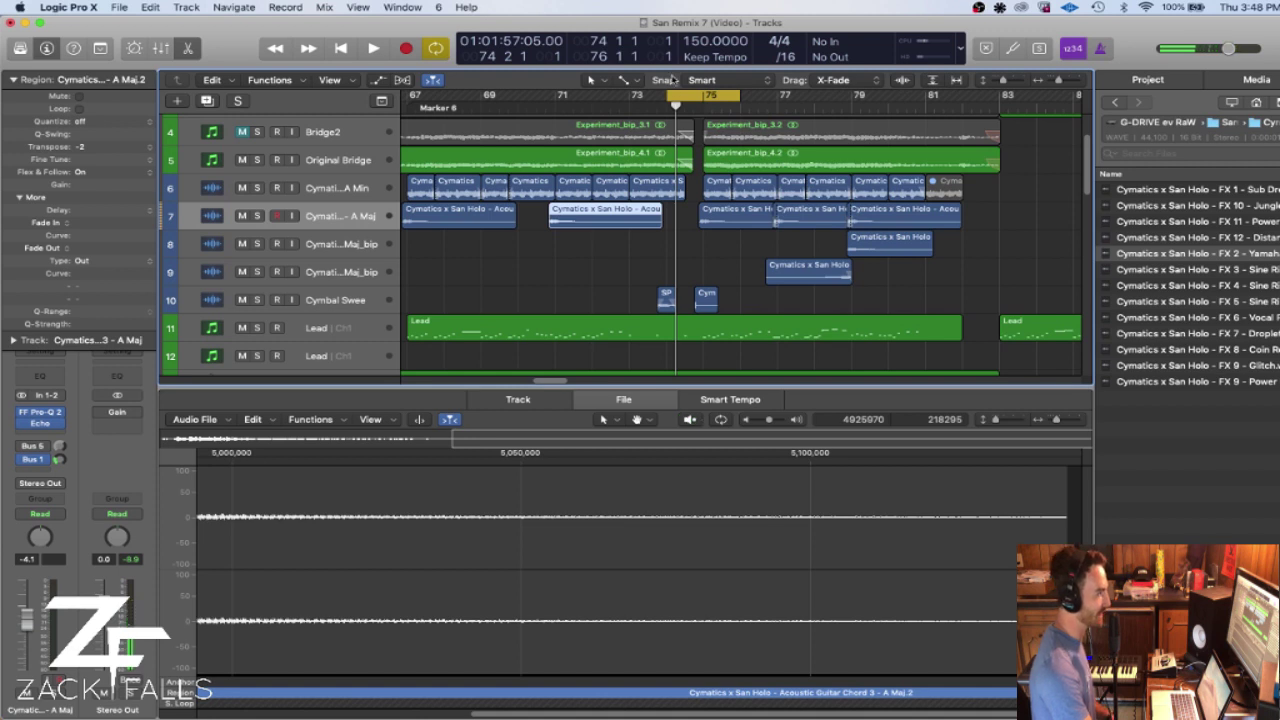
drag(666, 96, 662, 148)
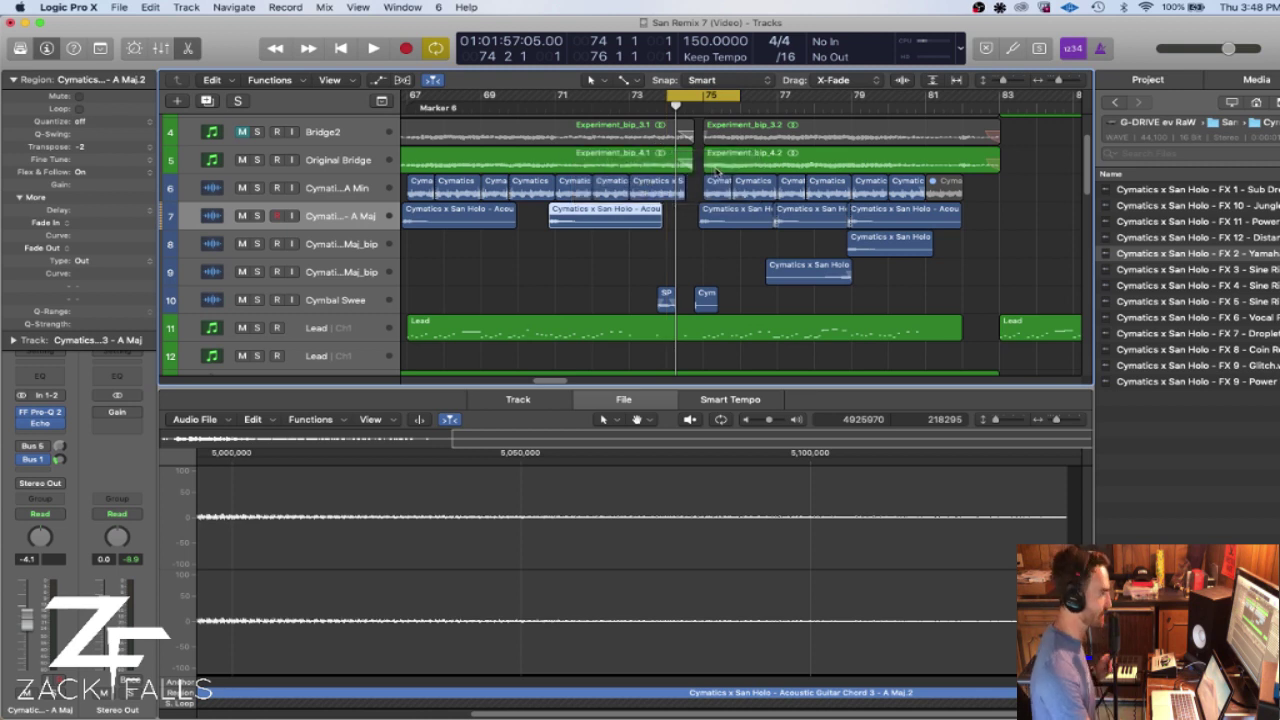
click(706, 296)
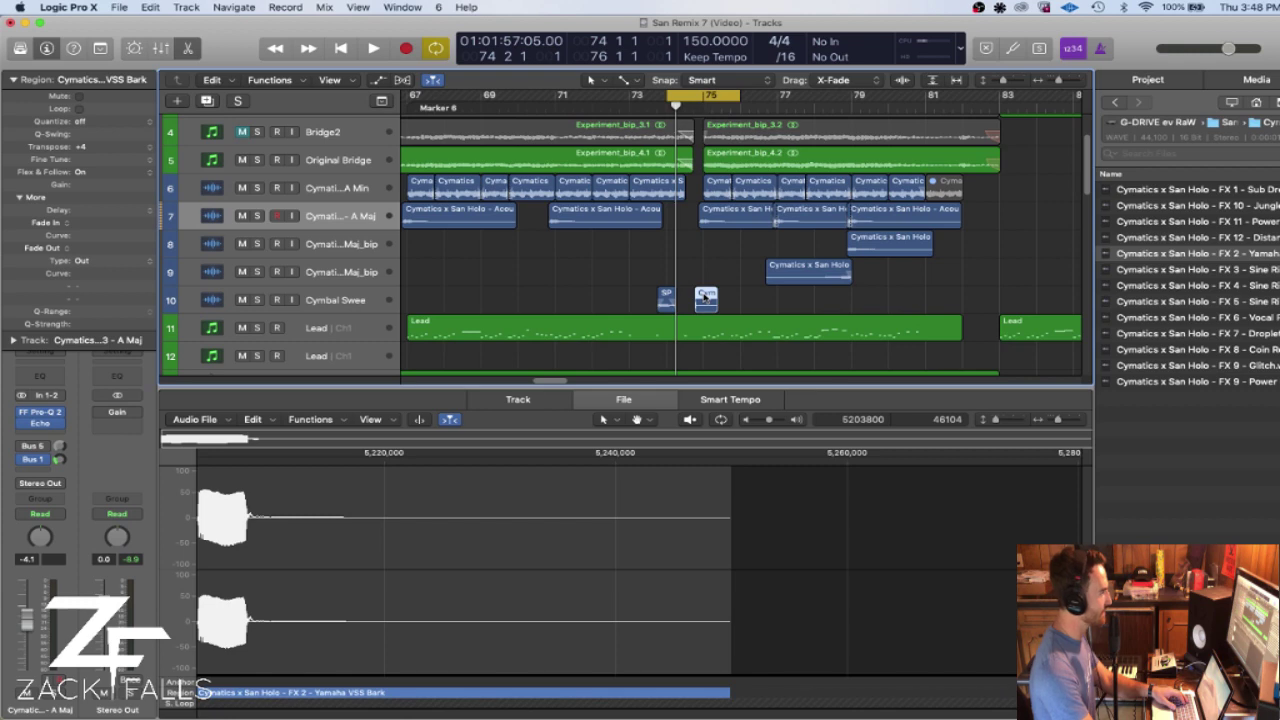
drag(1059, 83, 1064, 81)
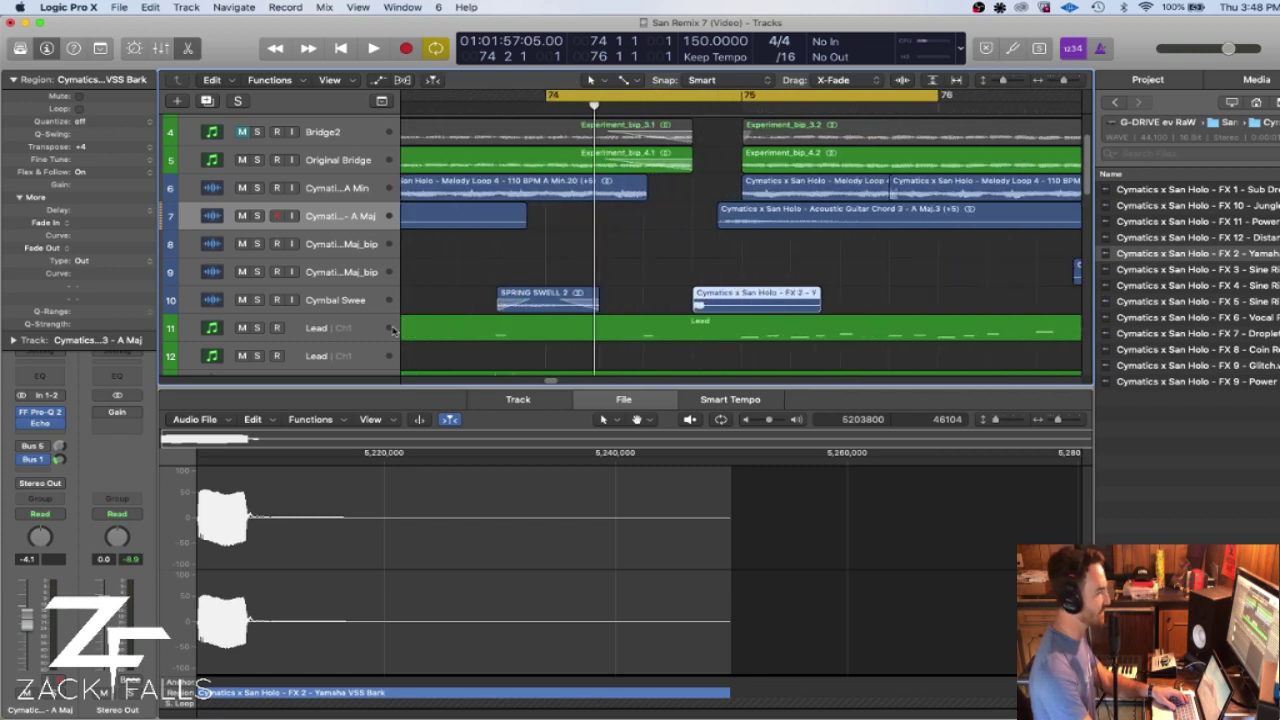
- Select the Cymbal Swee track with its regions and inspect the curve of its Channel EQ
click(363, 302)
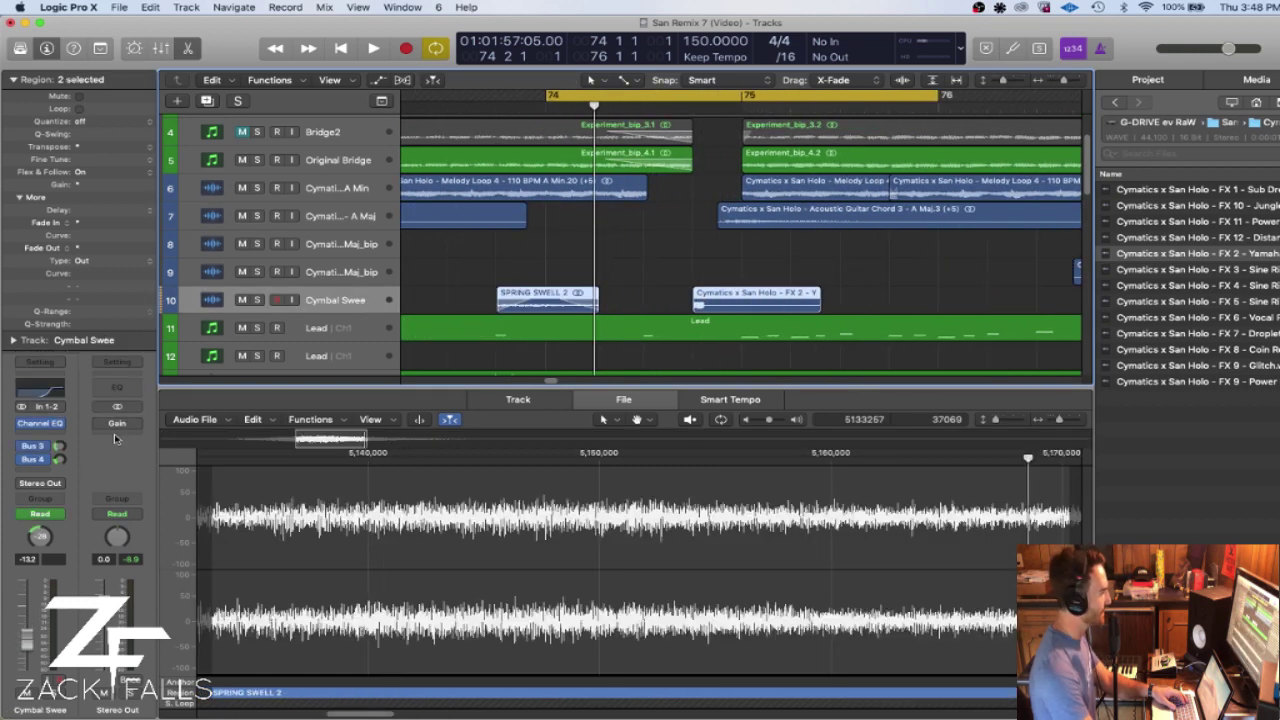
click(44, 428)
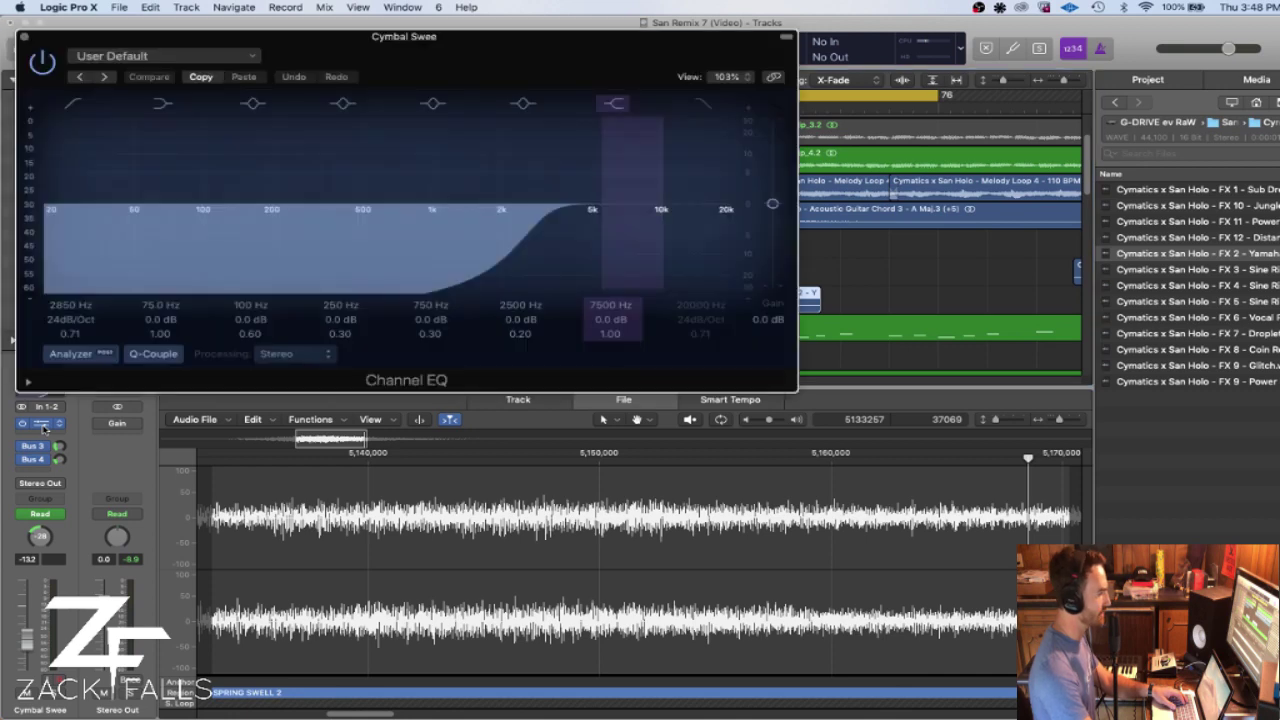
click(27, 42)
- Set the cycle range from bar 73 to bar 76 beat 4 and play the FX regions within the full mix
drag(1066, 83, 1062, 84)
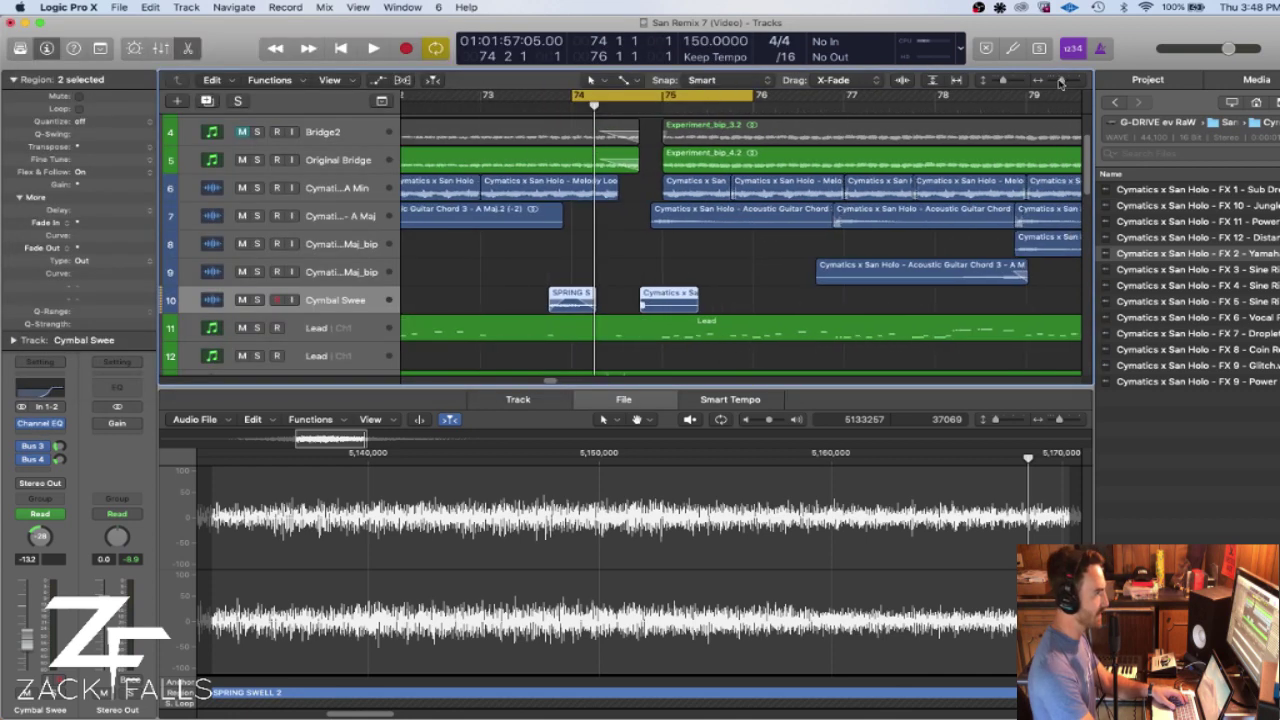
click(683, 96)
click(482, 106)
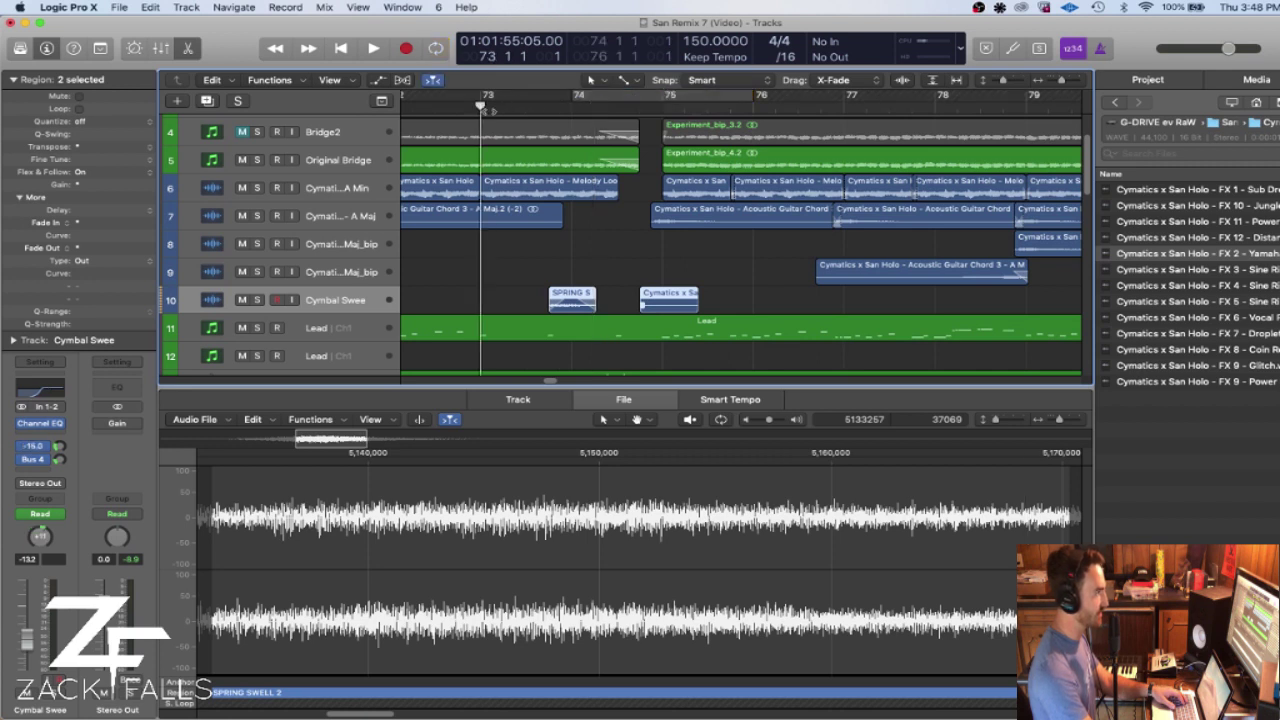
drag(488, 97, 820, 97)
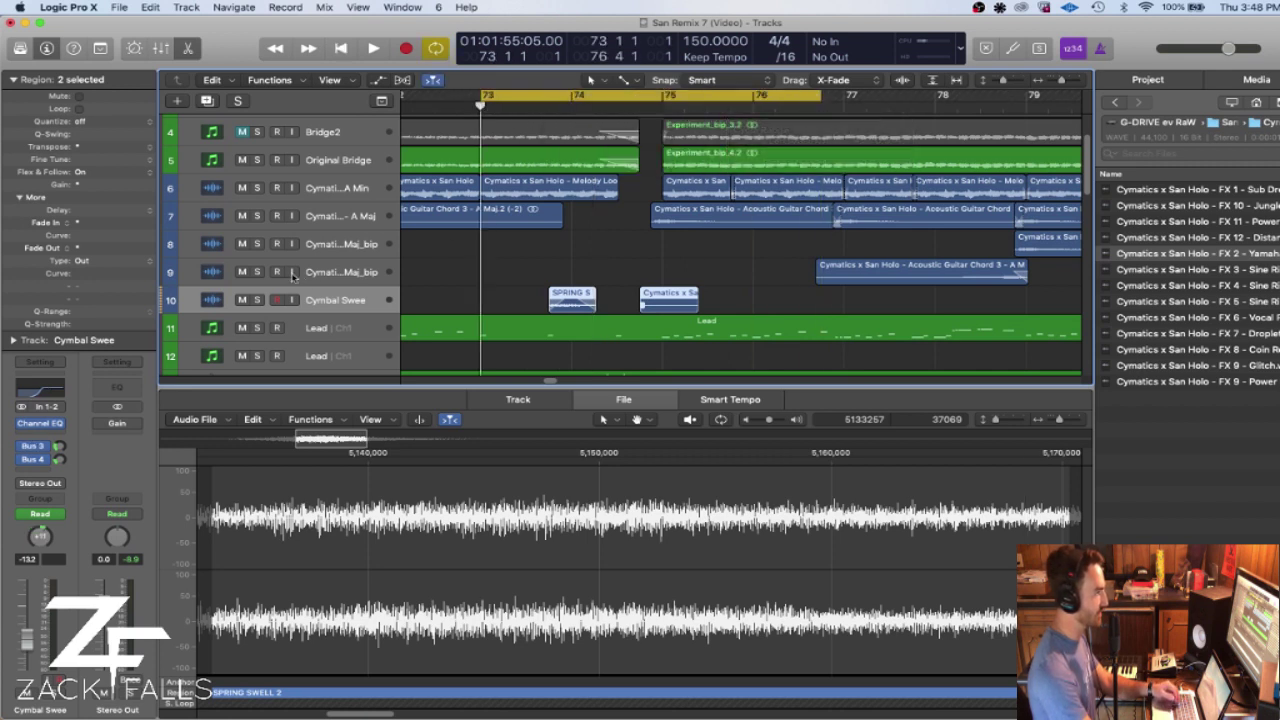
key(space)
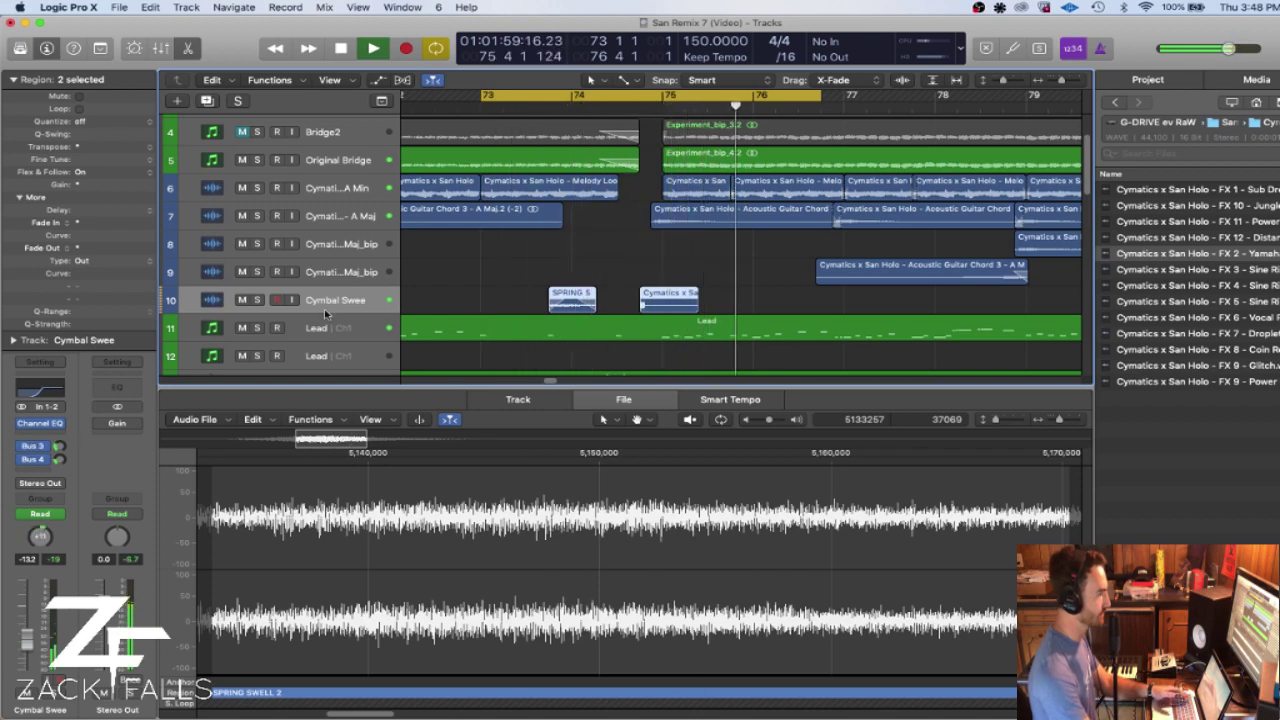
key(space)
- Solo the Cymbal Swee track and play its FX regions with the cycle range set from bar 74 to bar 76
click(256, 300)
drag(578, 96, 752, 112)
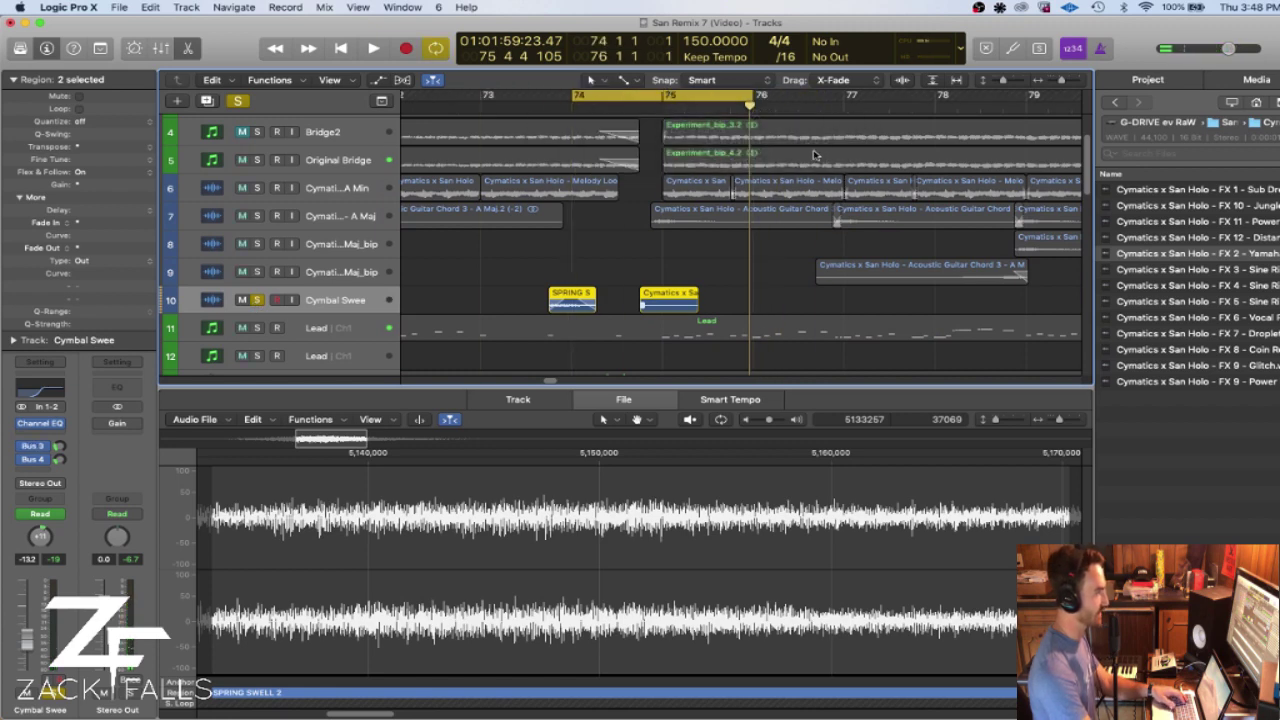
key(space)
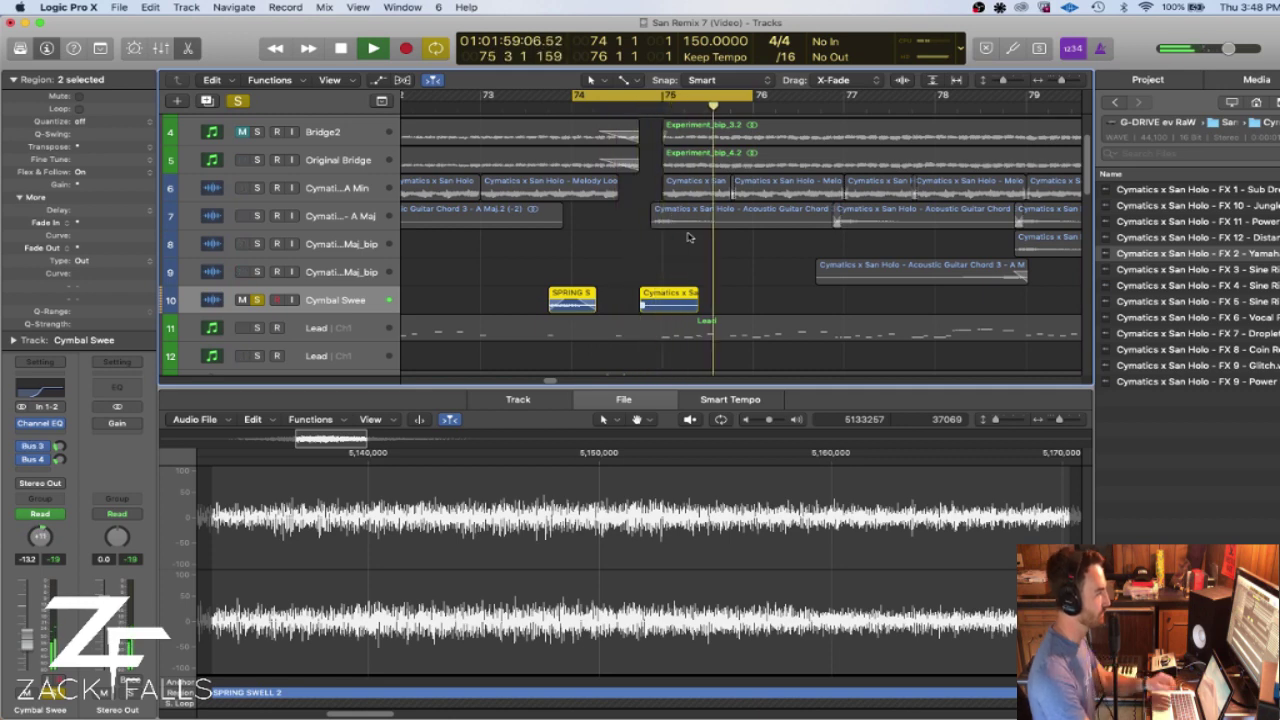
key(space)
- Turn off cycling, clear the solo, and play the full mix from bar 73 beat 4 past both FX regions
click(630, 92)
click(549, 104)
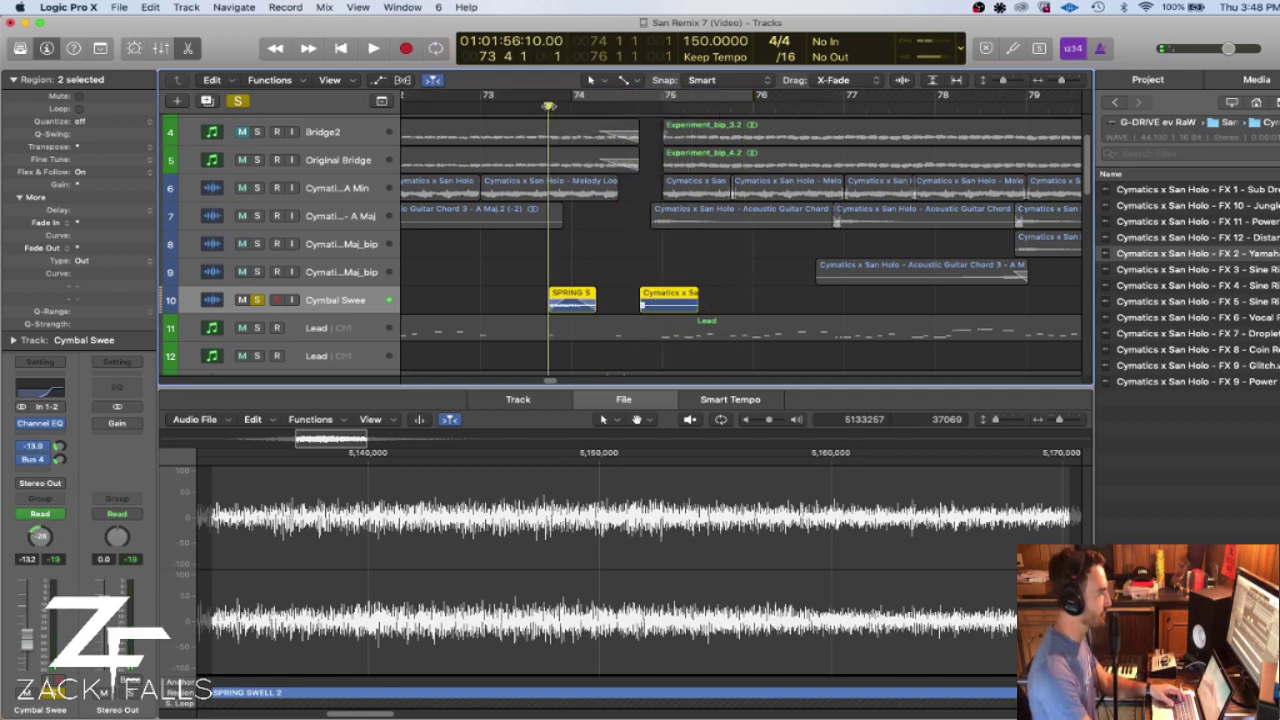
click(239, 101)
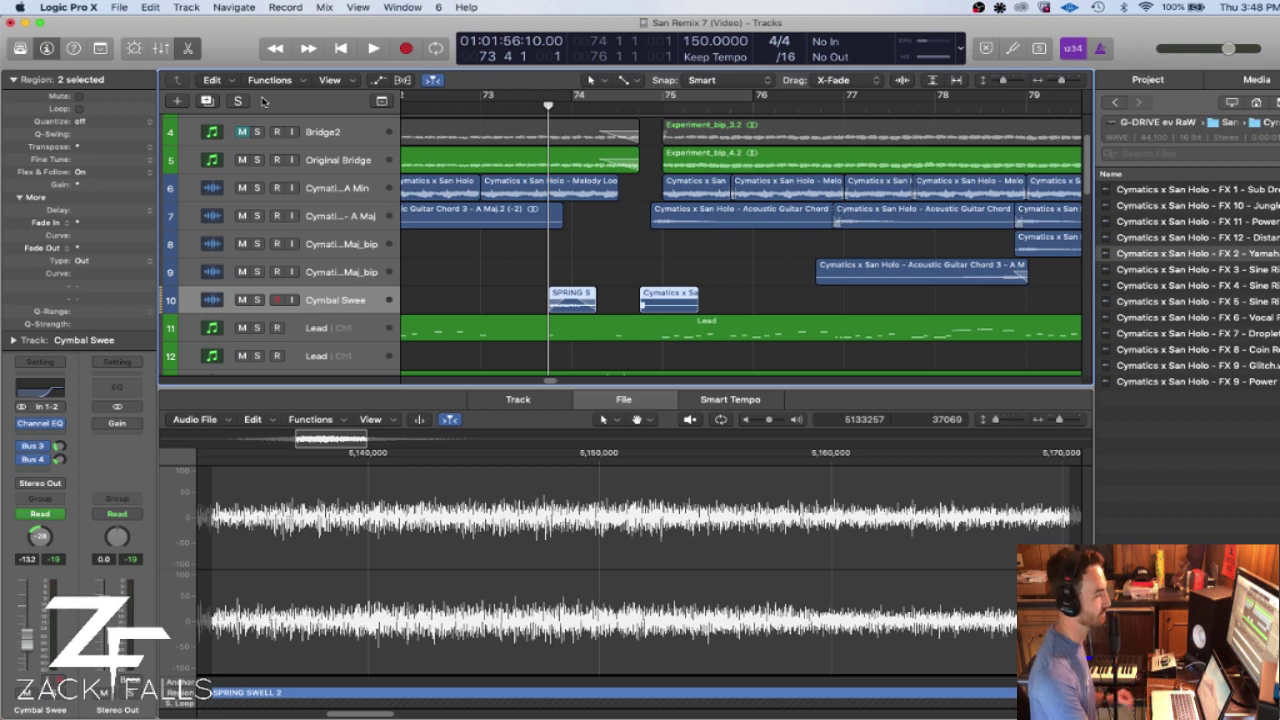
key(space)
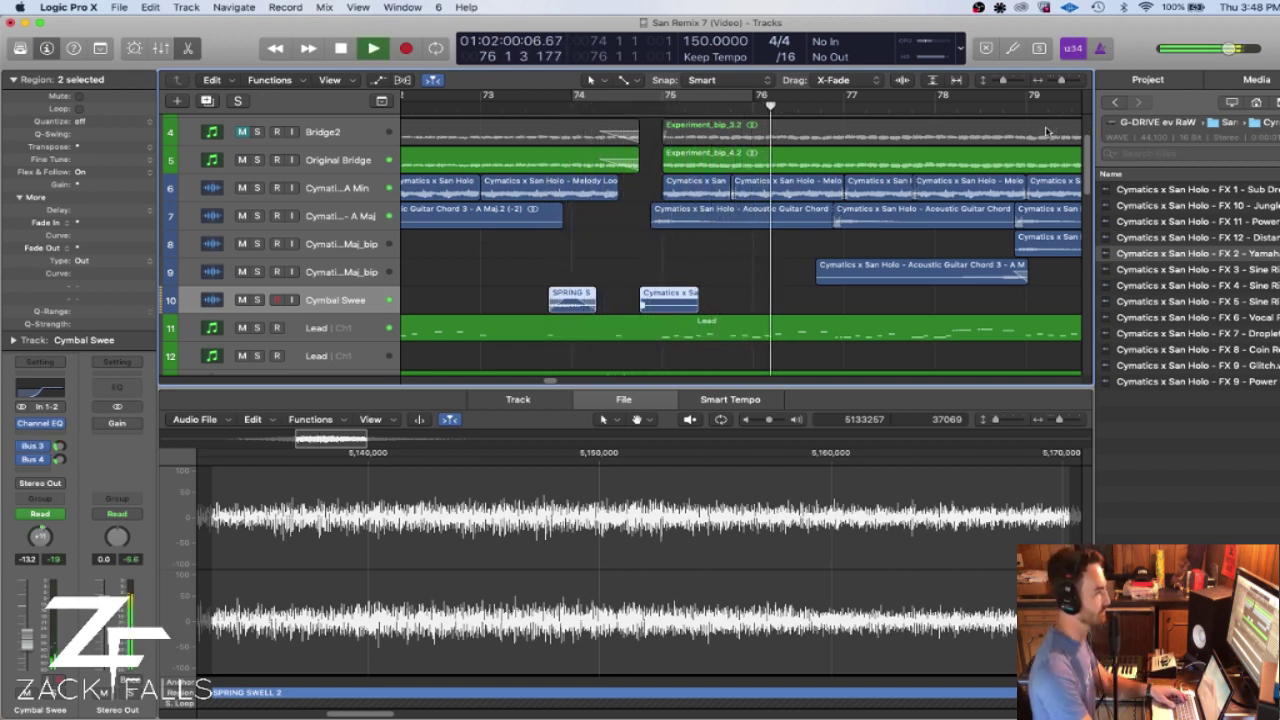
key(space)
- Examine the whole arrangement across all tracks, including the lead, vocal, 808 and drum regions
drag(1064, 80, 995, 85)
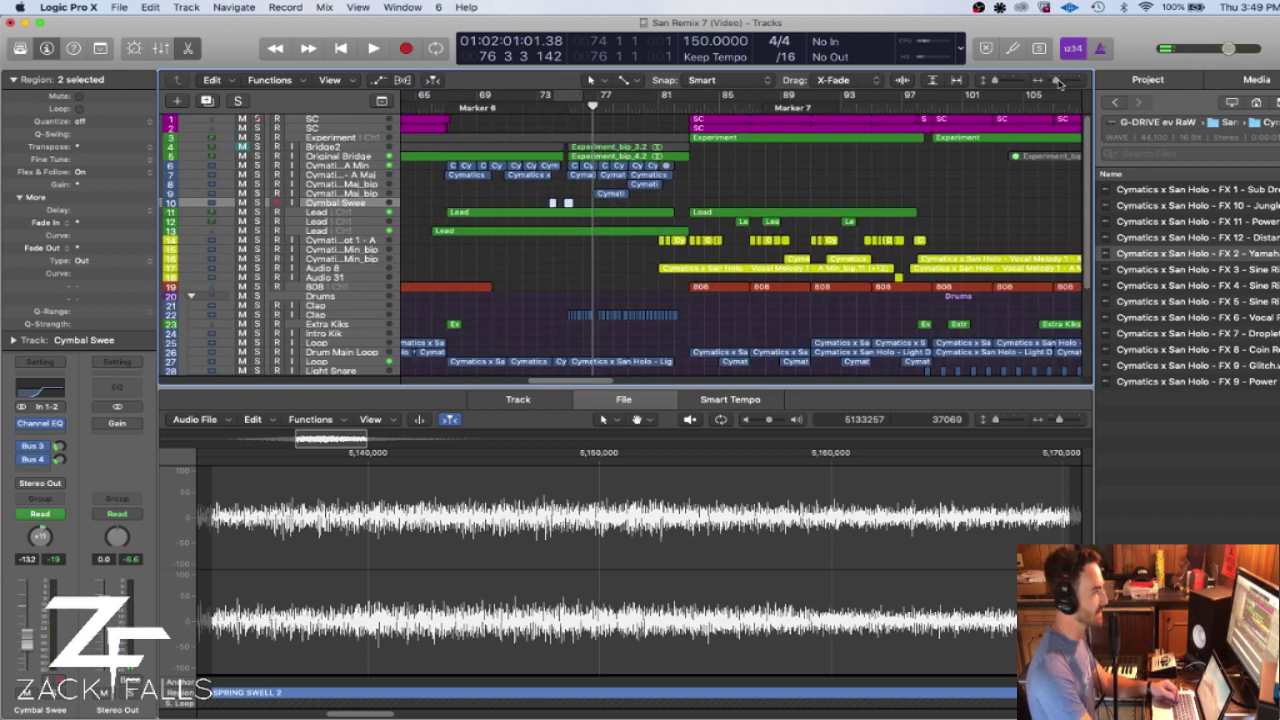
scroll(717, 241, down, 3)
scroll(717, 241, down, 5)
scroll(742, 353, down, 3)
scroll(660, 300, left, 3)
scroll(652, 303, up, 8)
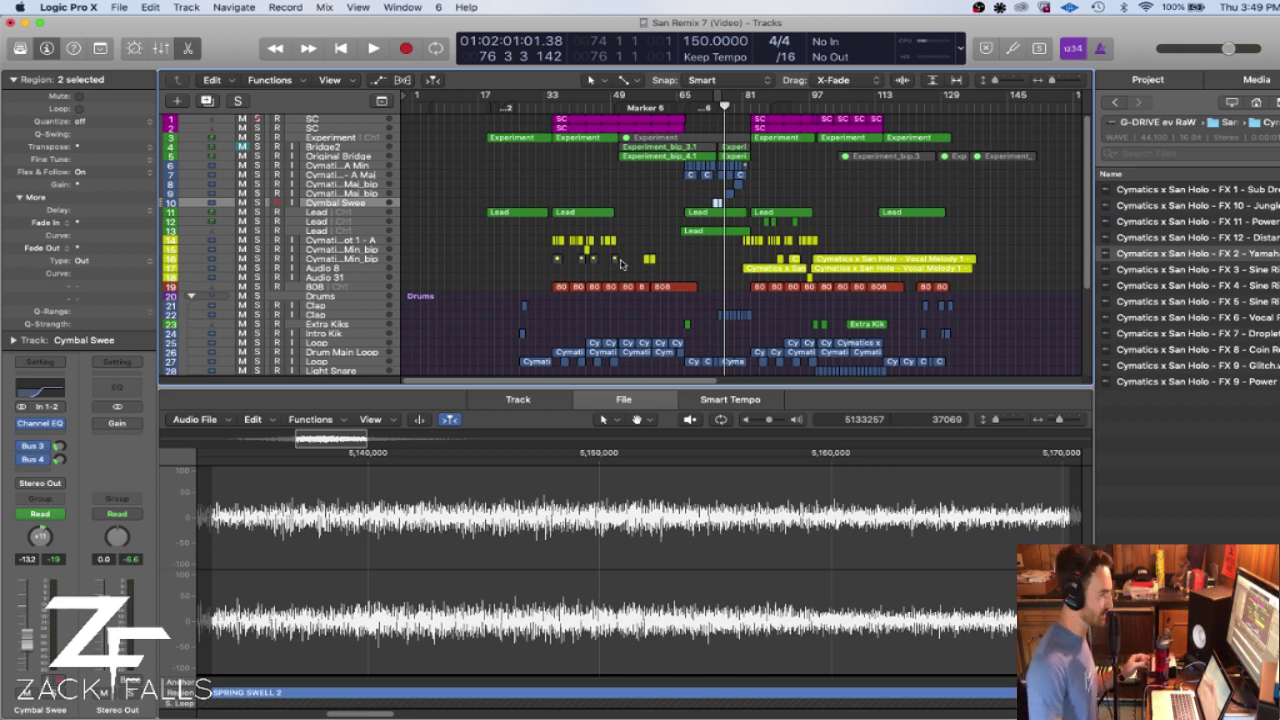
scroll(640, 290, down, 5)
scroll(659, 316, up, 5)
scroll(660, 316, down, 5)
scroll(670, 317, up, 5)
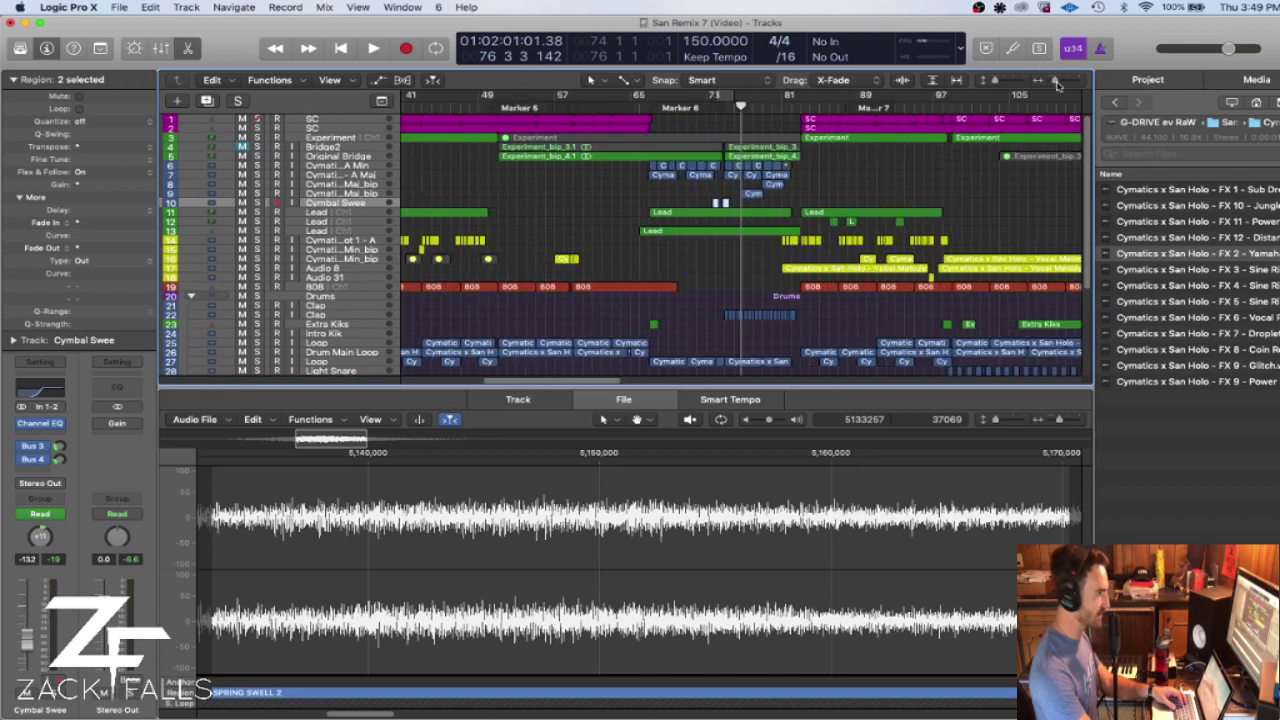
- Examine the vocal melody, 808 and clap tracks around bar 81 with enlarged track heights
scroll(879, 168, up, 3)
scroll(879, 168, up, 2)
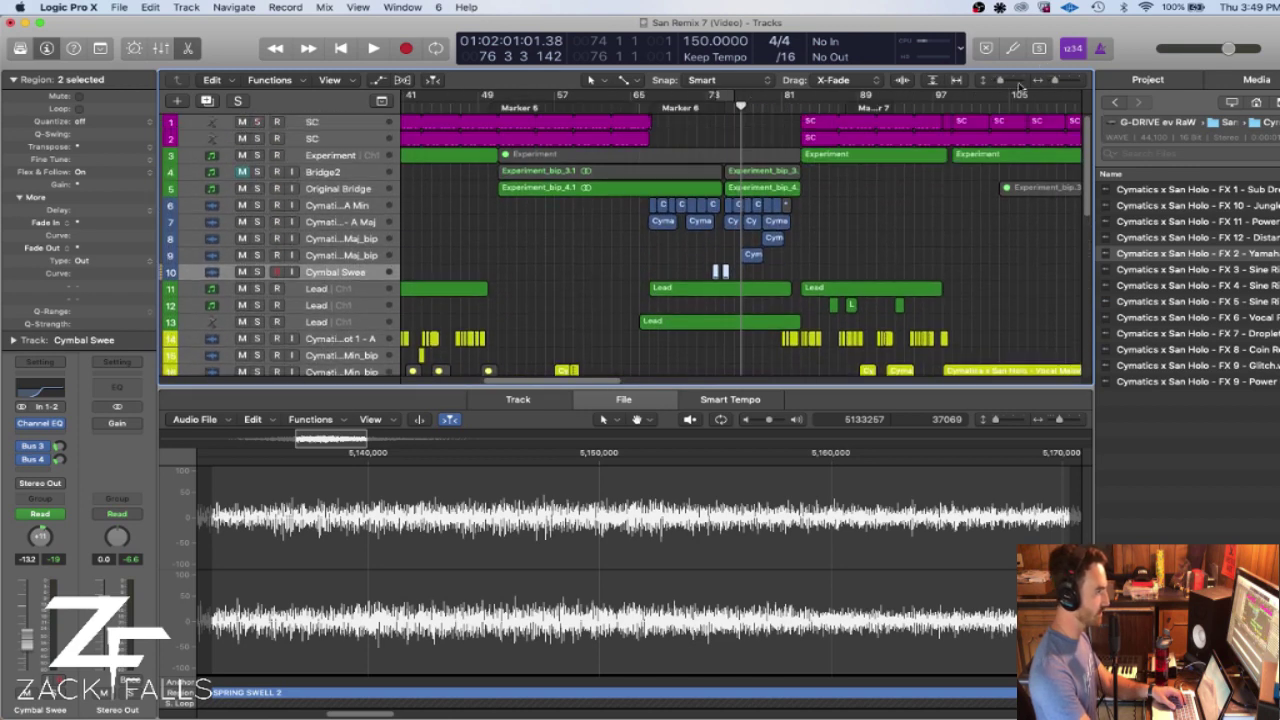
scroll(902, 213, up, 2)
scroll(764, 200, down, 6)
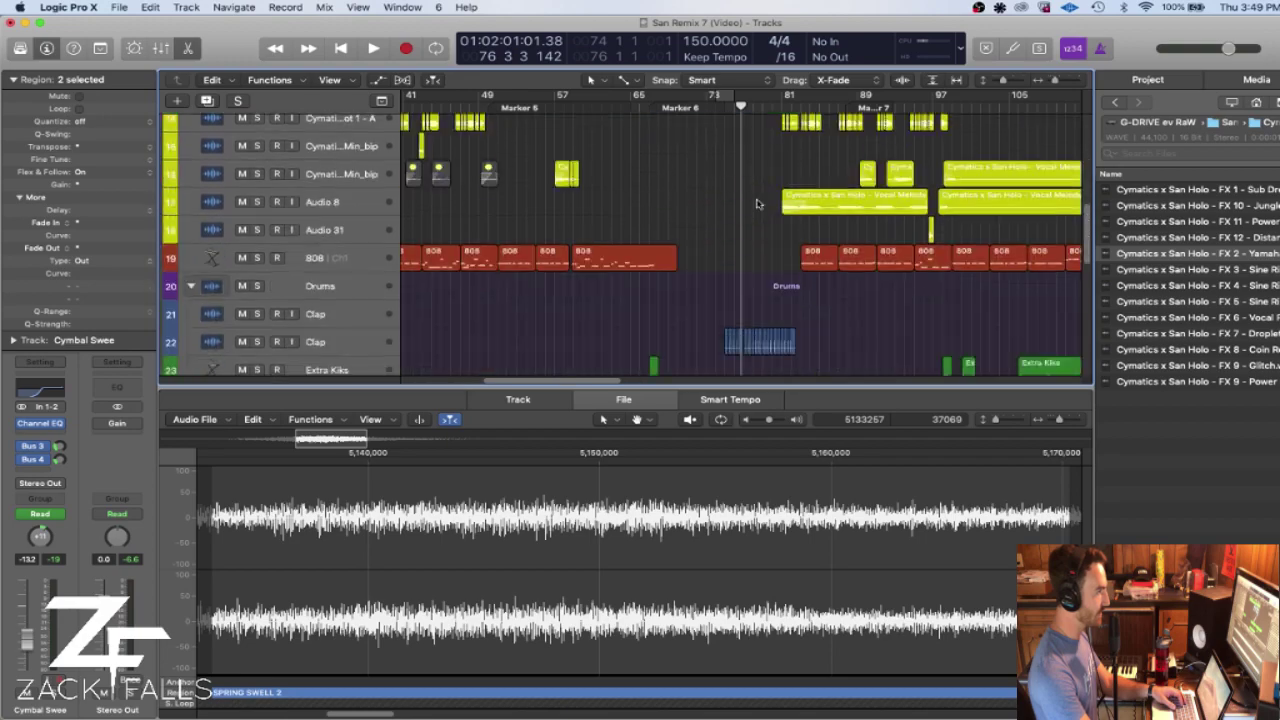